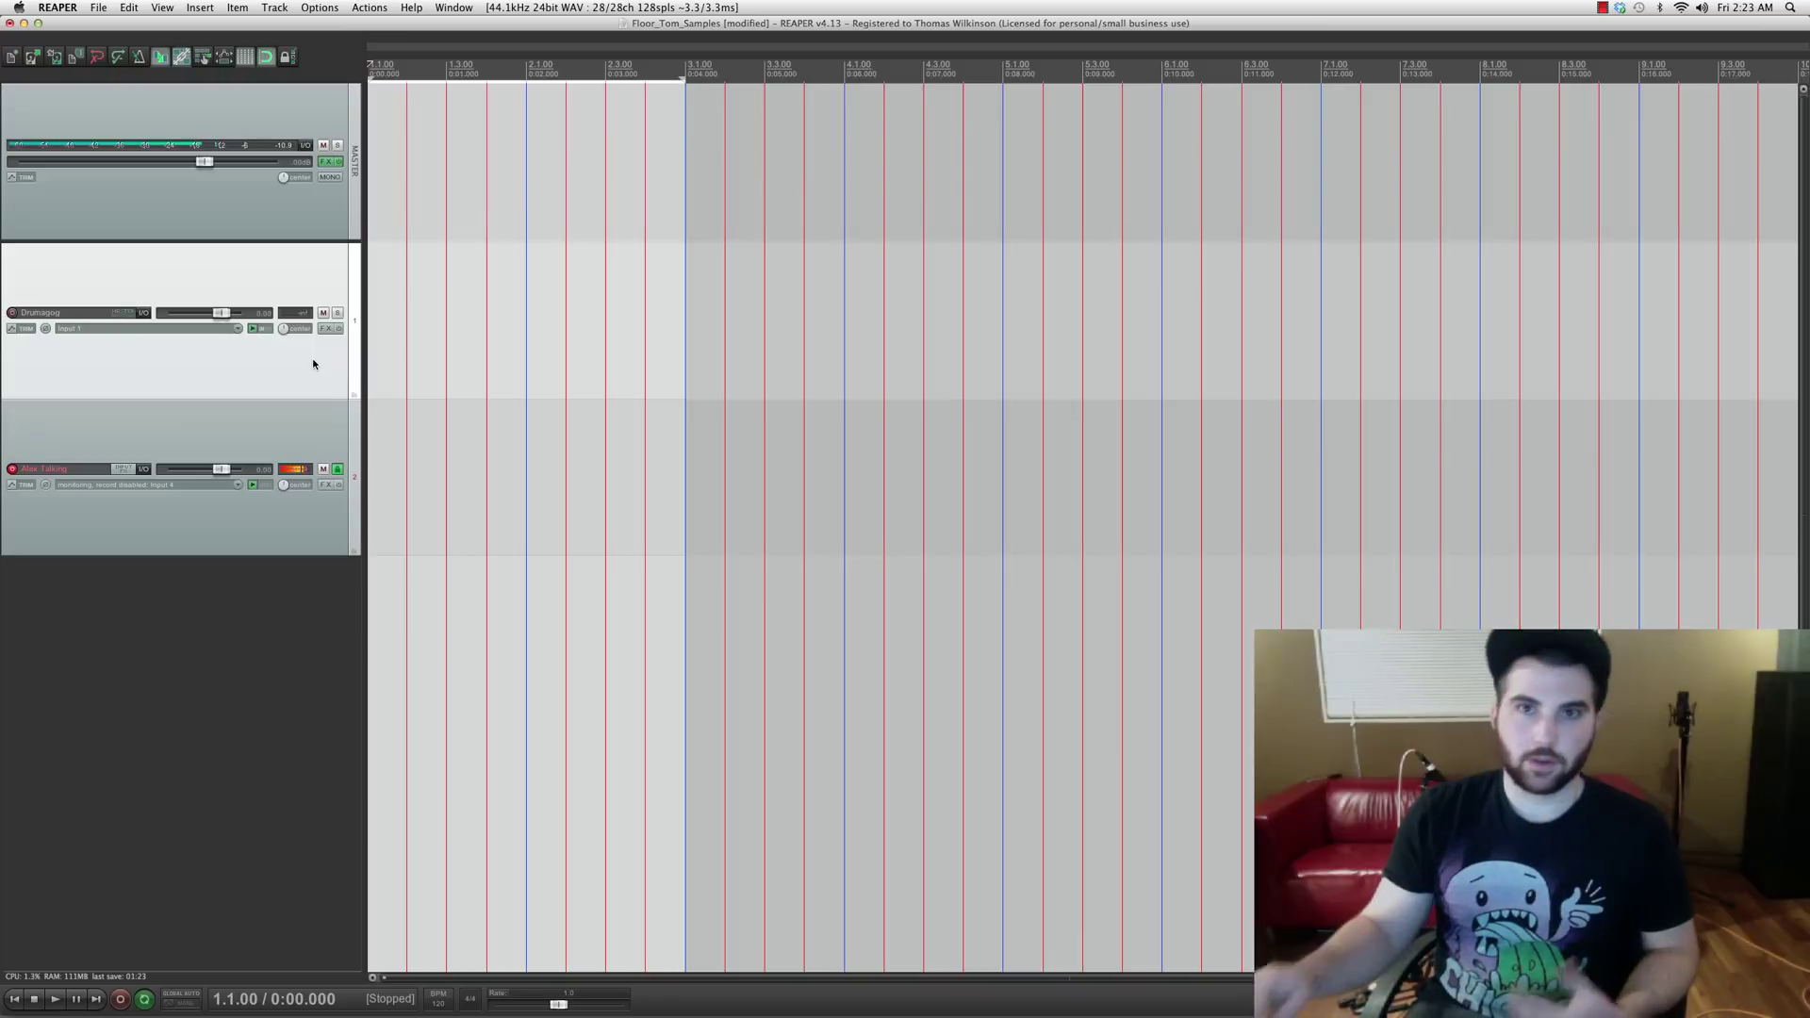
Step: Add the Battery 3 VSTi to the FX chain of the Drumagog track
left_click(327, 330)
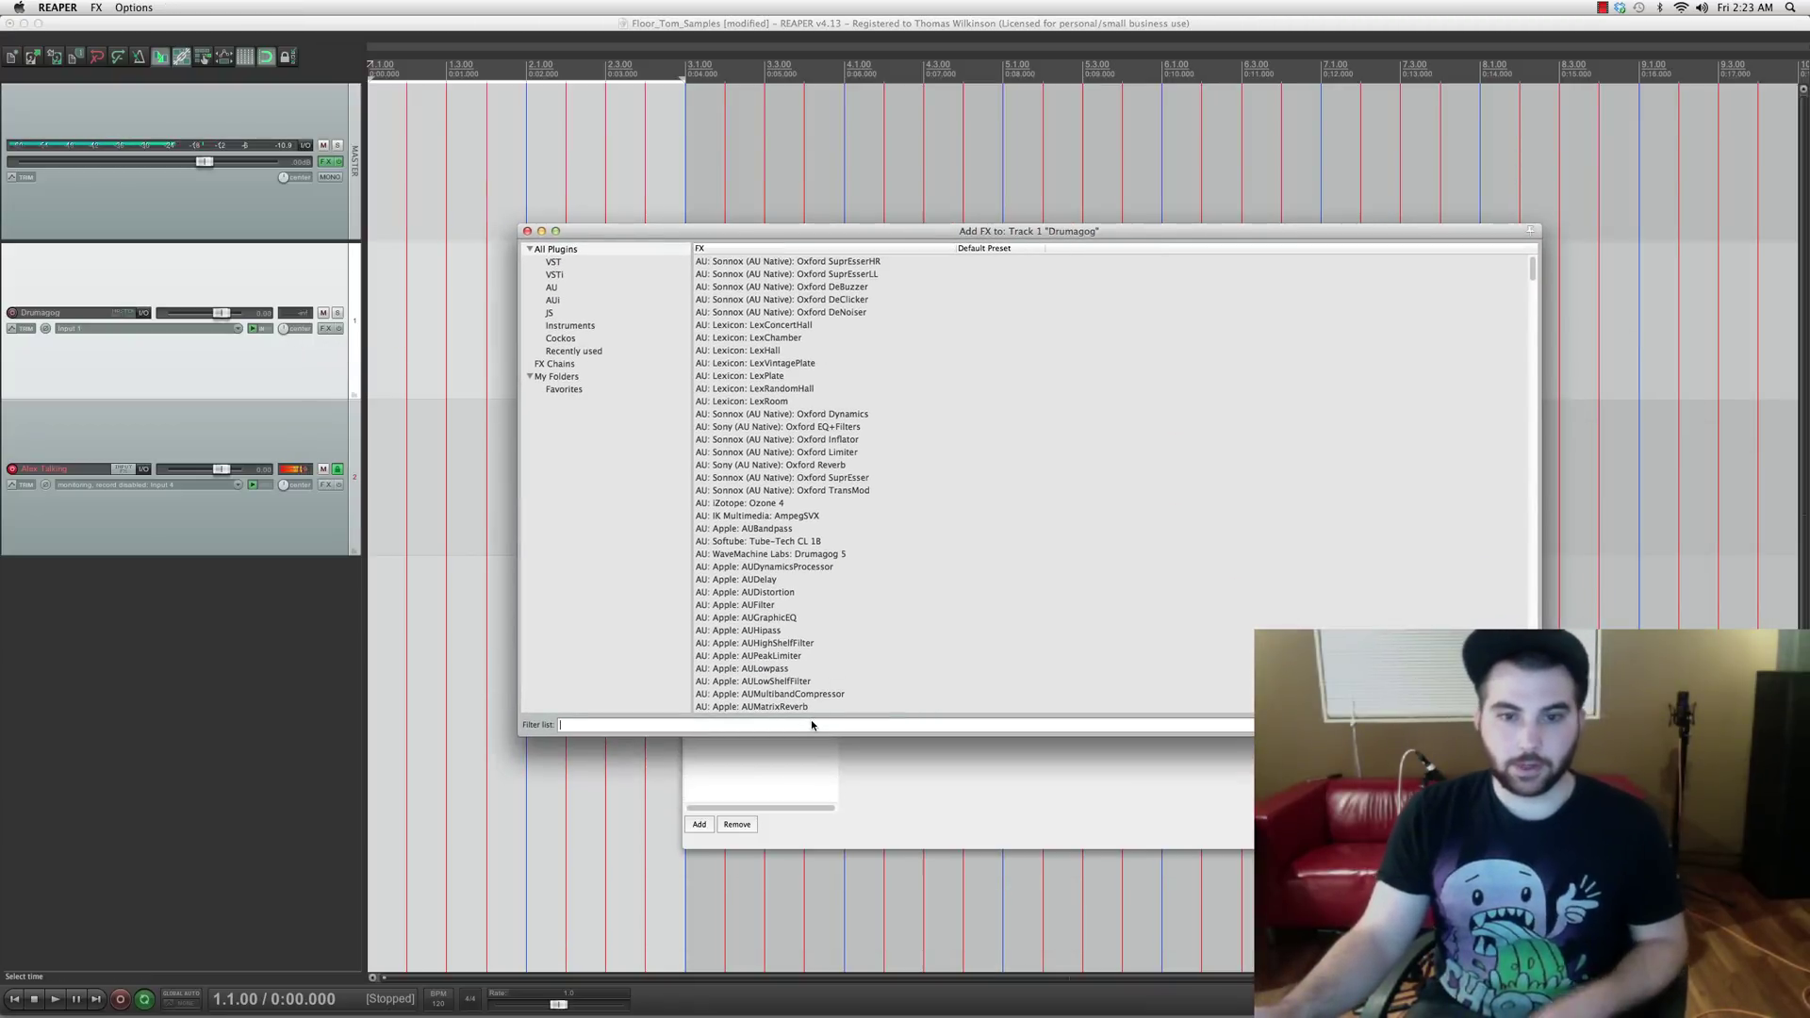
type("battery")
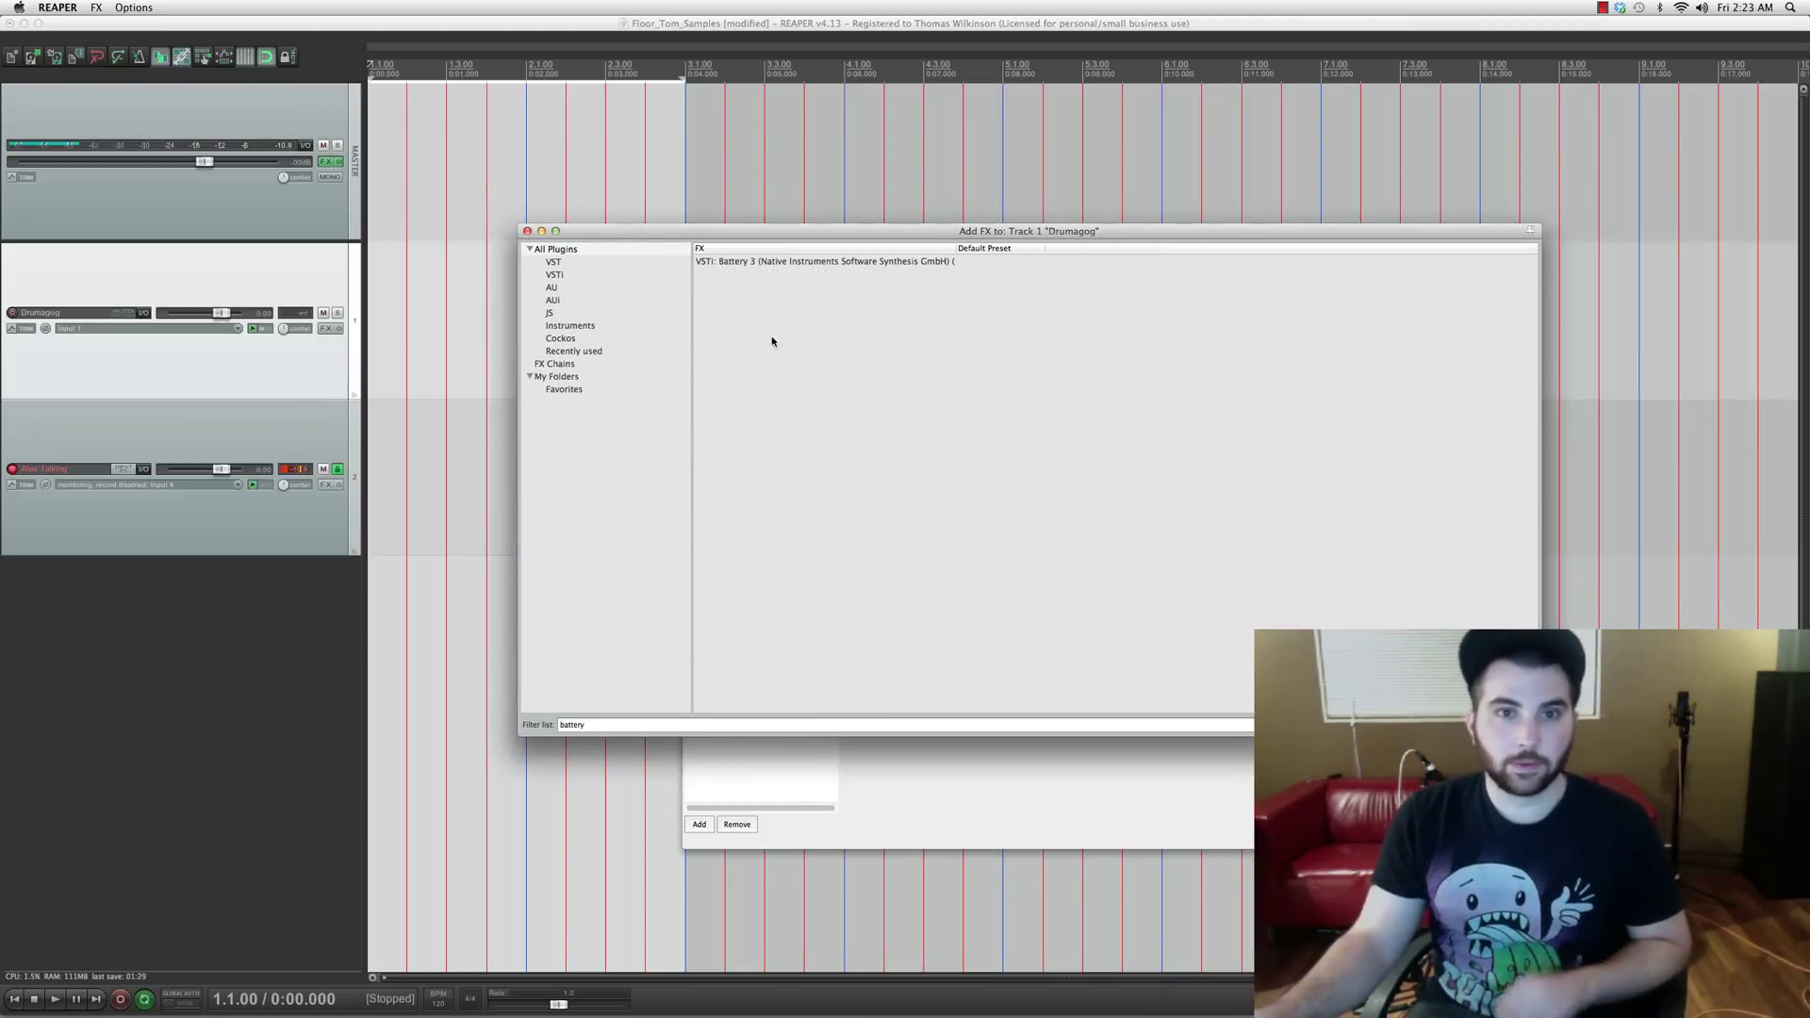
key("Return")
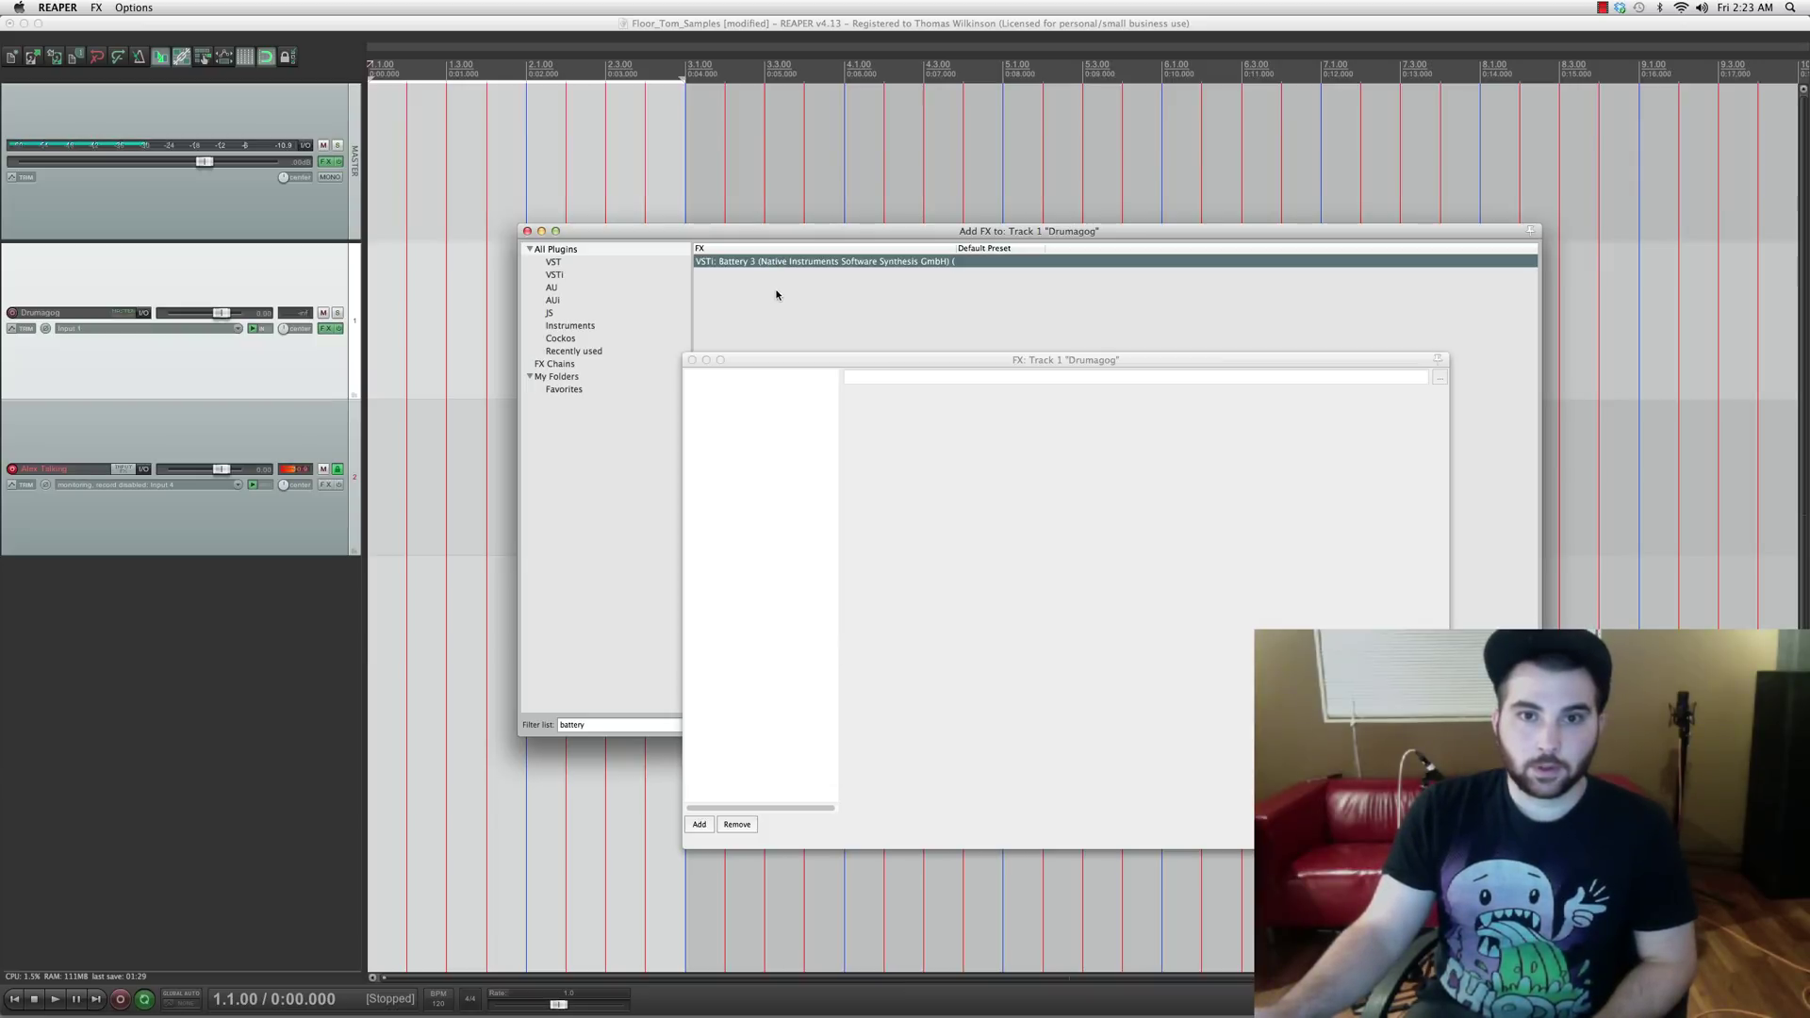
left_click_drag(949, 330, 704, 179)
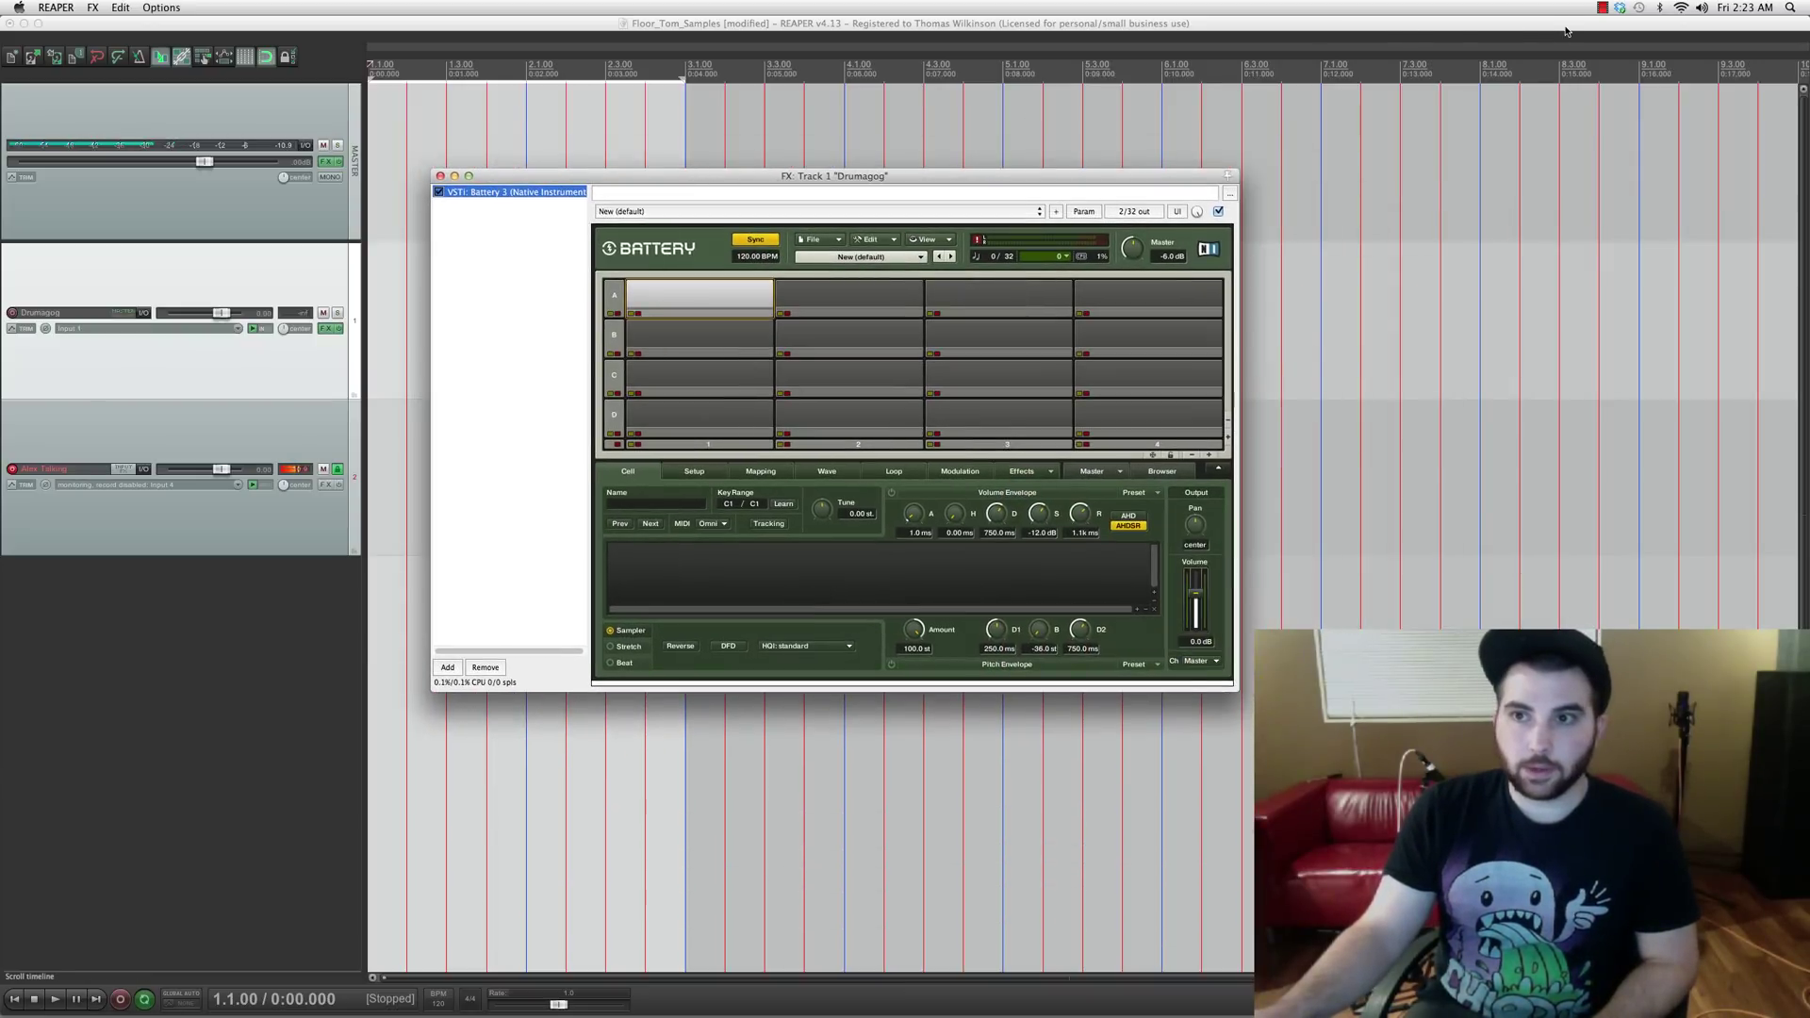
Step: Switch to Finder, open Samples_Working_Folder from the desktop beside the Battery window, and go into its Top subfolder
left_click(23, 23)
double_click(1781, 373)
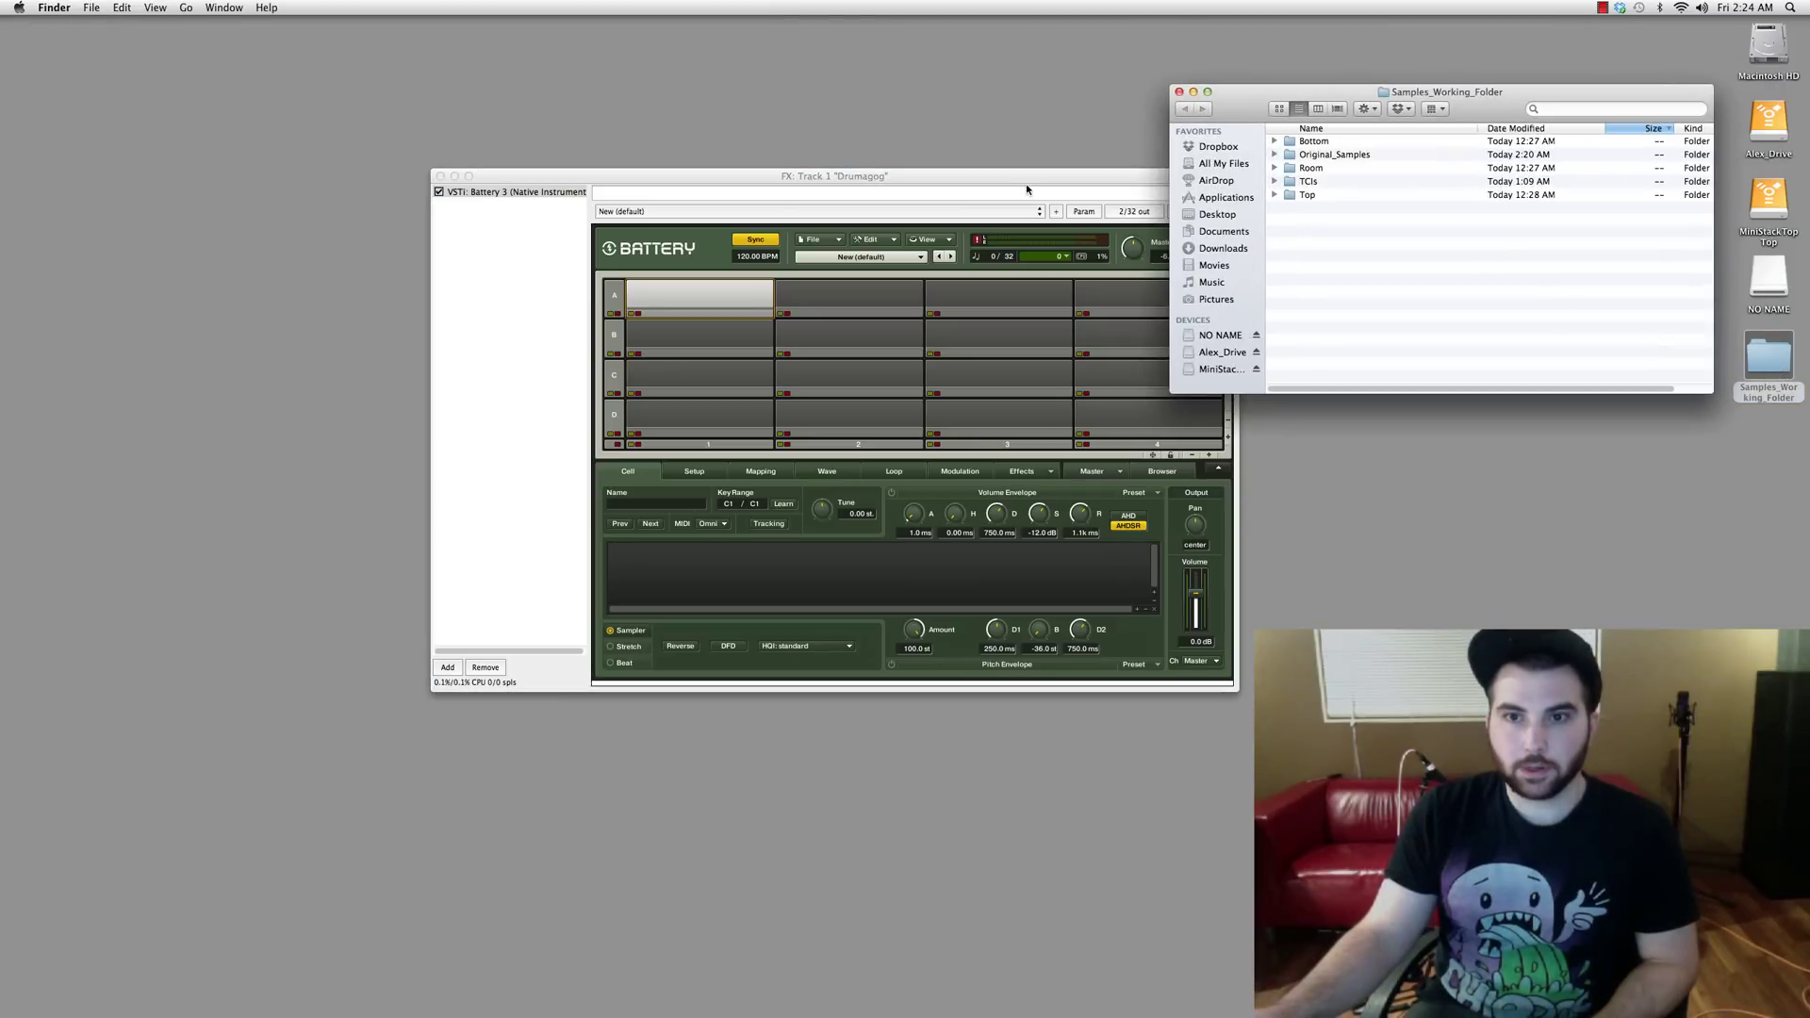
left_click_drag(1032, 179, 930, 152)
left_click(1485, 104)
left_click_drag(1485, 104, 1468, 203)
left_click_drag(1037, 151, 1041, 129)
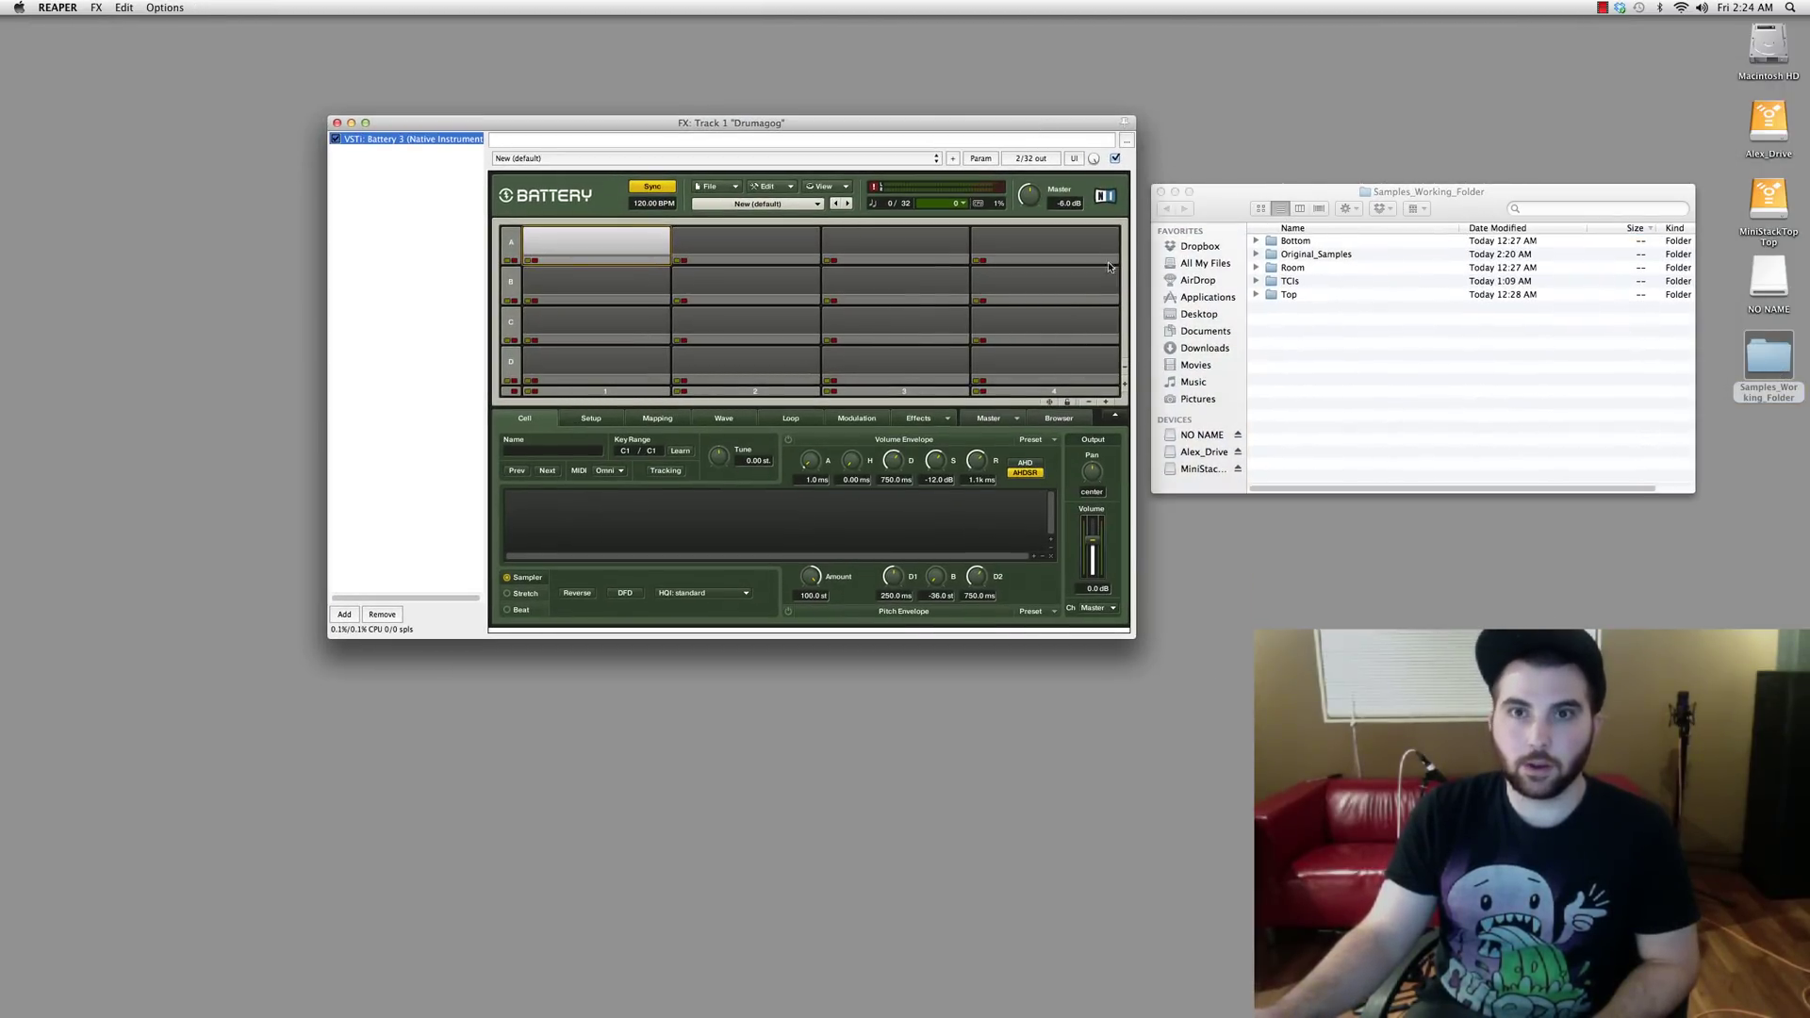
left_click(1402, 212)
left_click(1433, 339)
left_click_drag(1391, 194, 1412, 192)
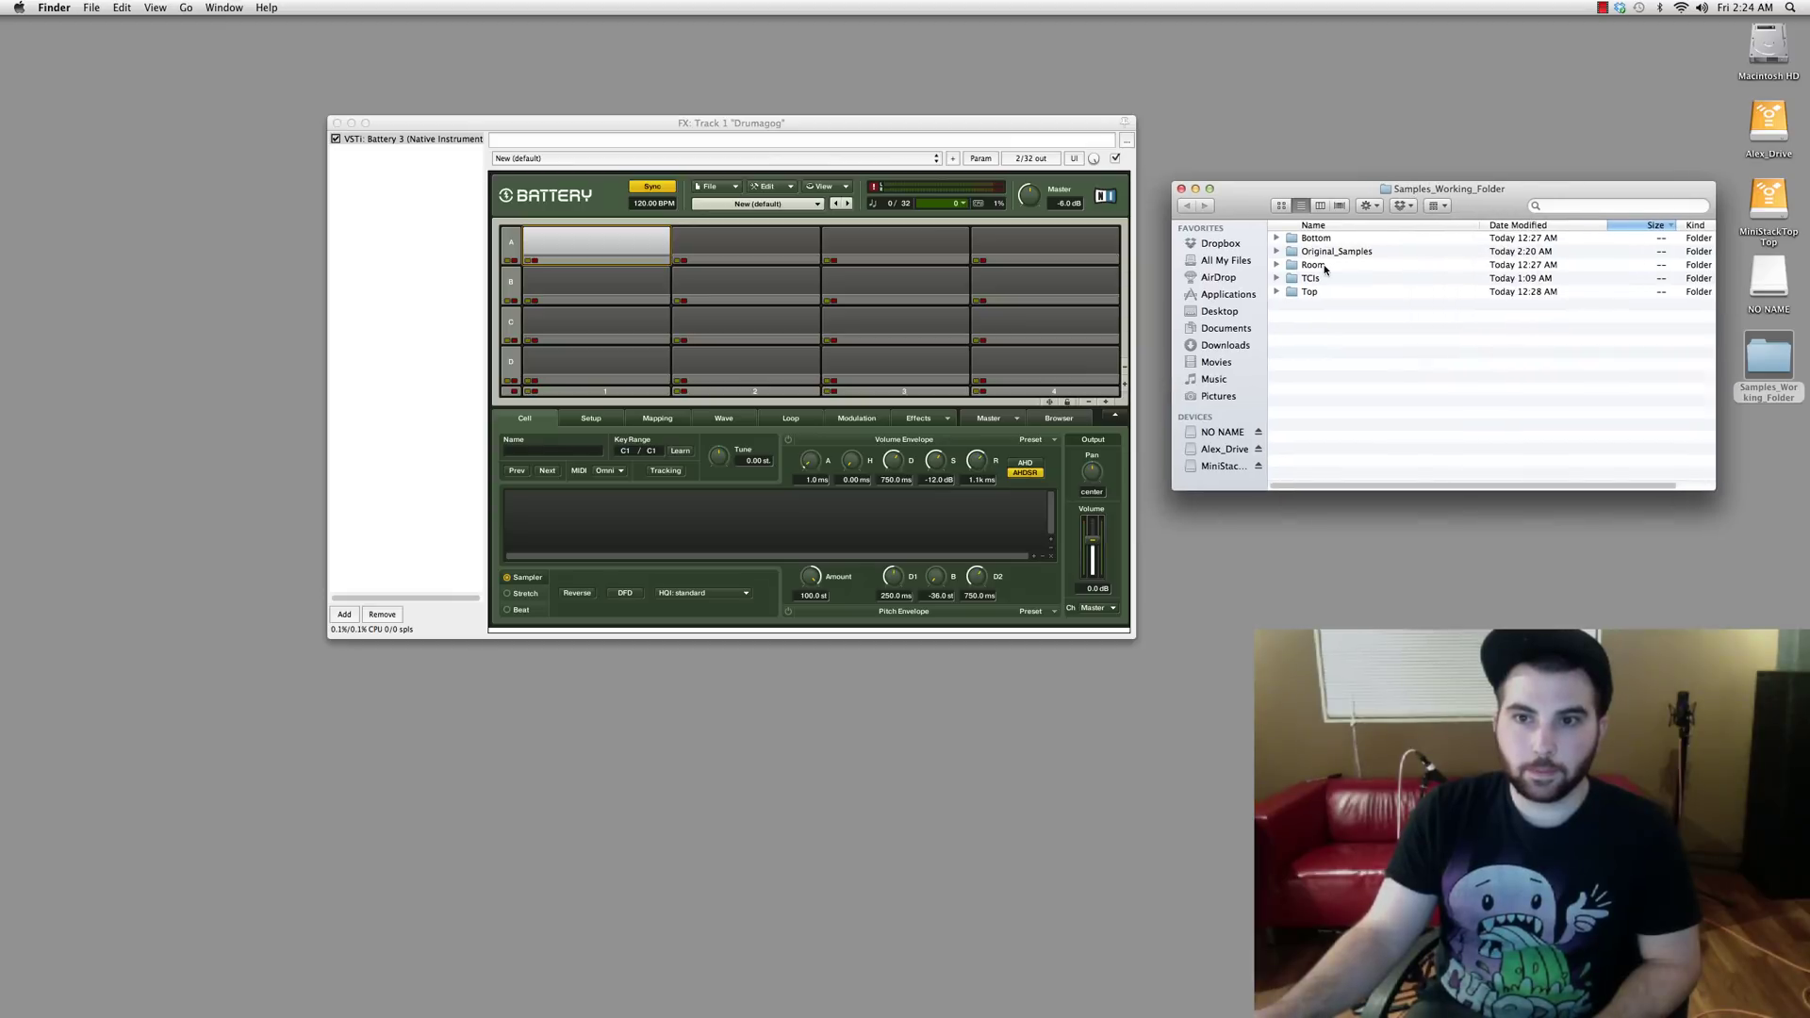
double_click(1306, 293)
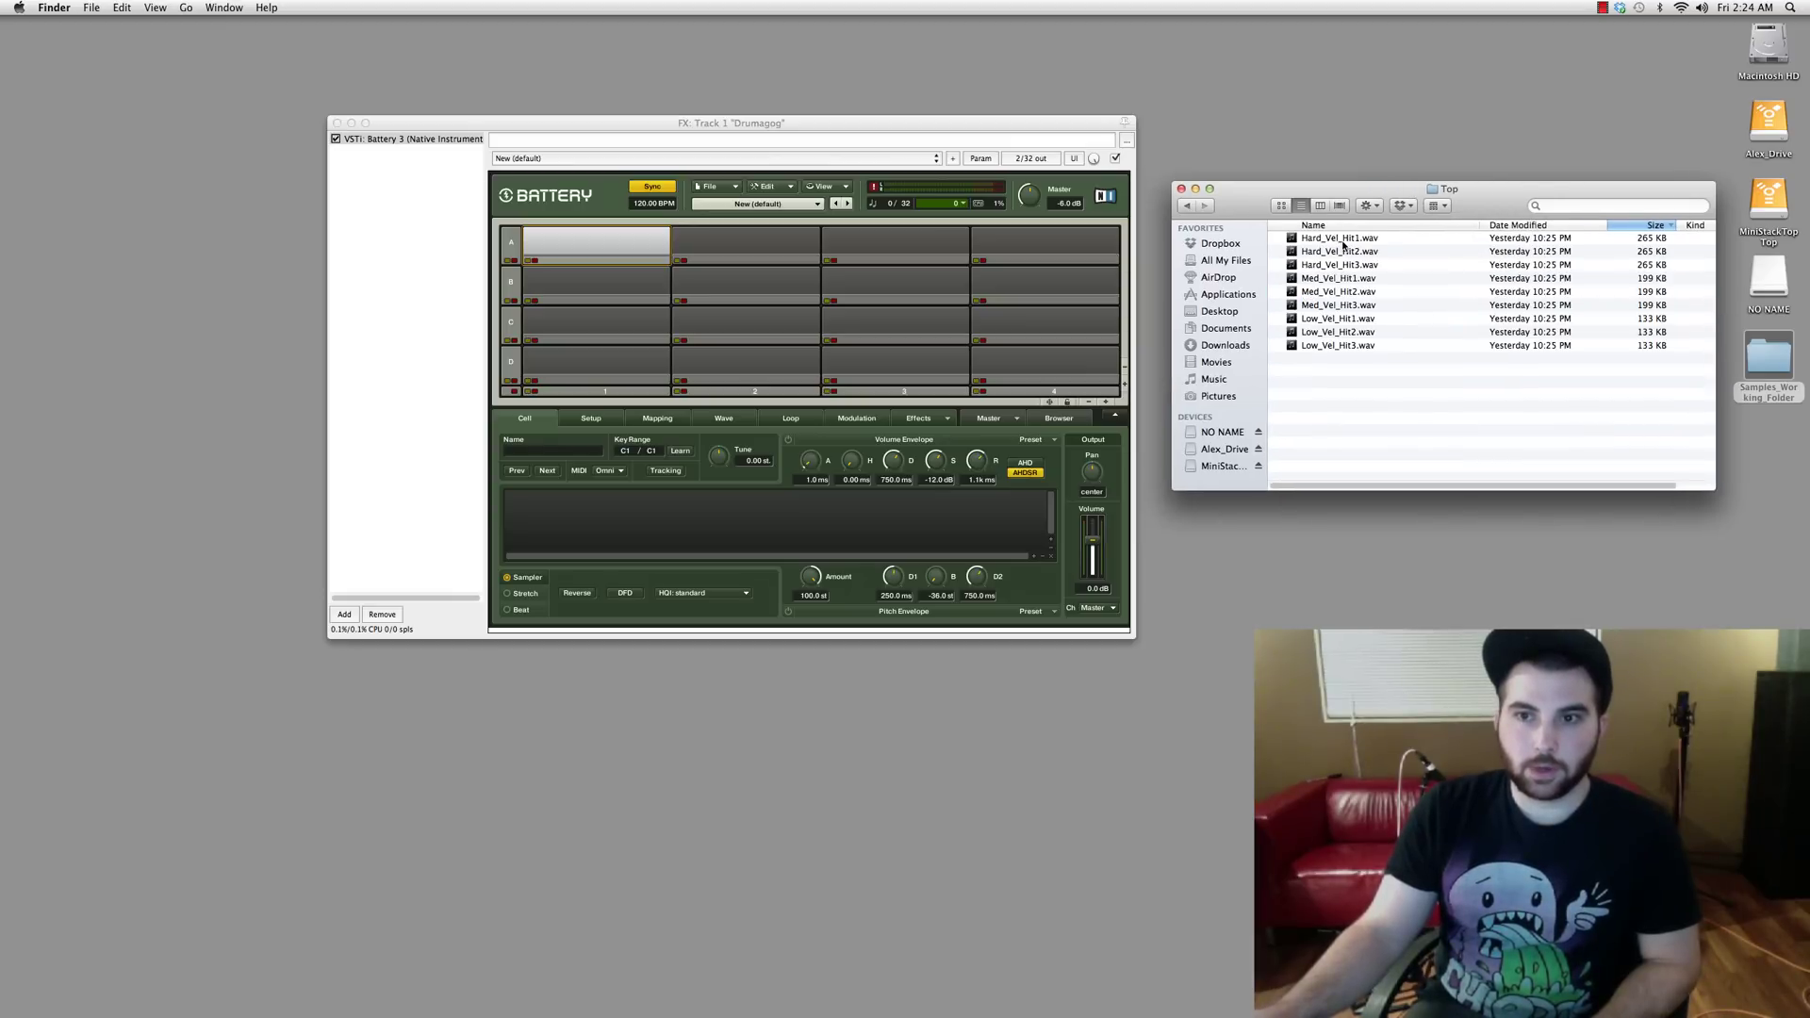
Step: Load Hard_Vel_Hit1.wav, Med_Vel_Hit1.wav and Low_Vel_Hit1.wav into cell A1 and display its velocity mapping
left_click_drag(1355, 239, 614, 238)
left_click(1333, 275)
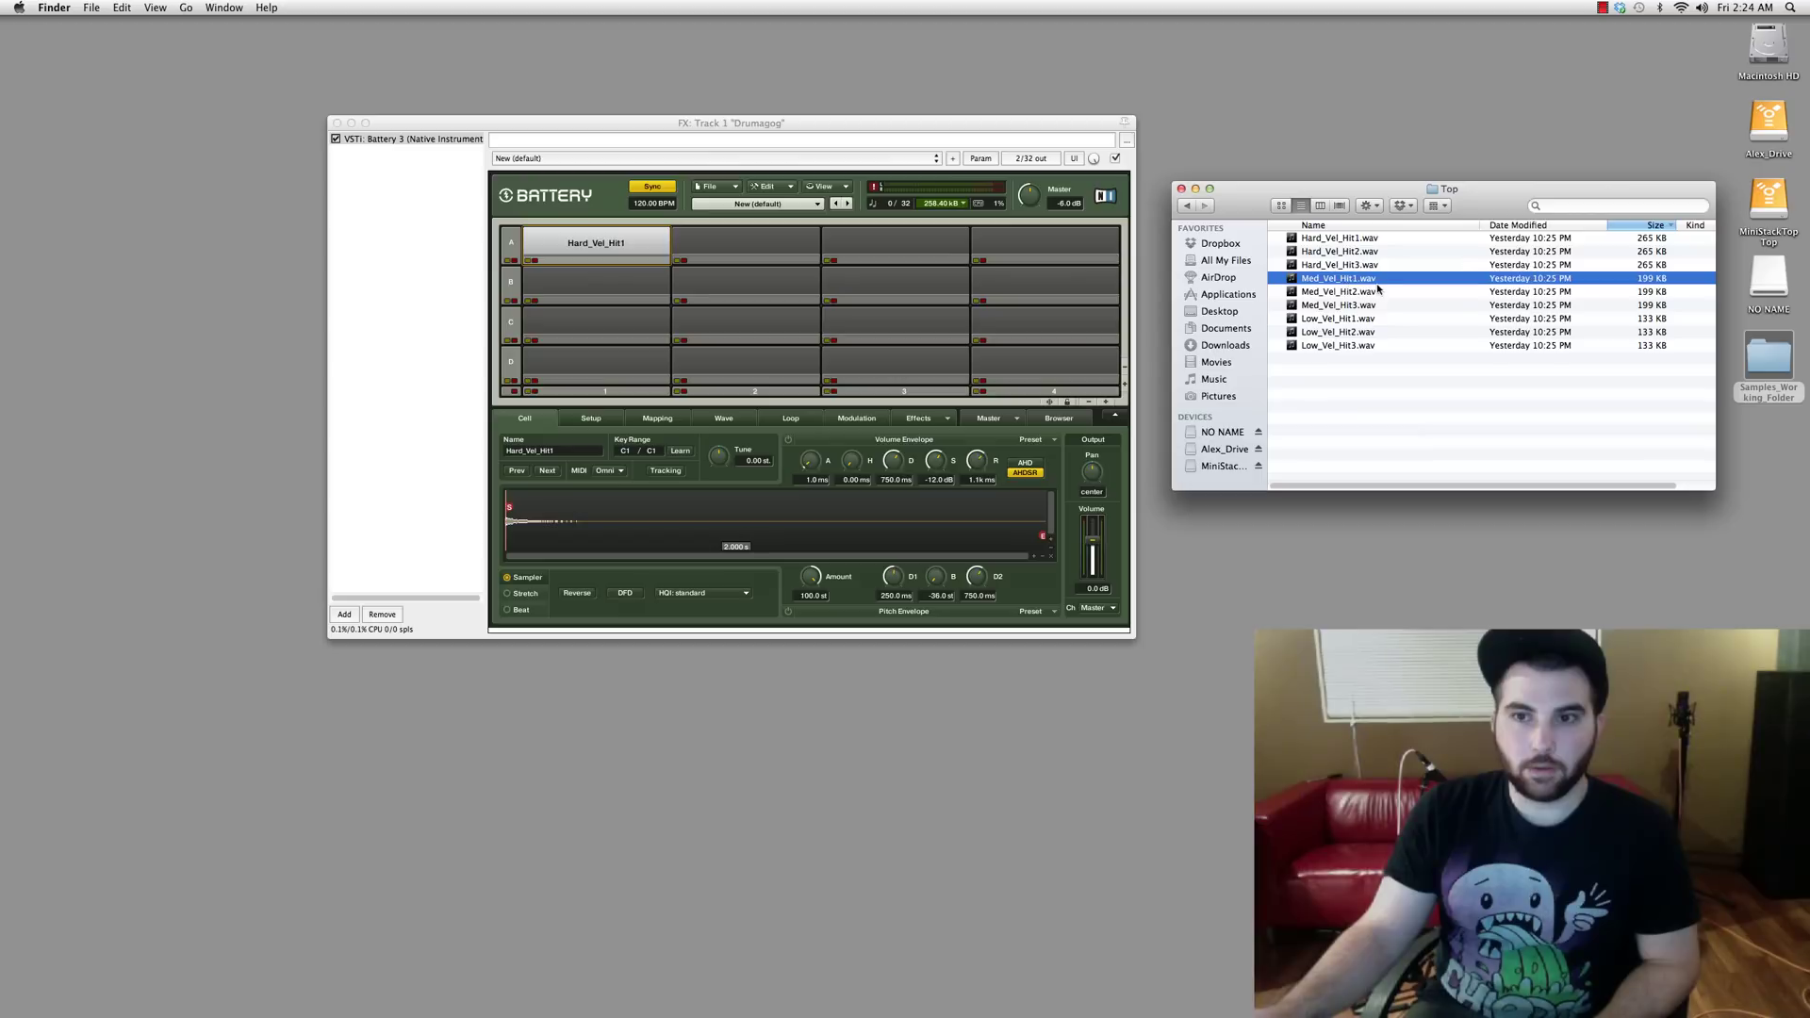
left_click_drag(1378, 282, 611, 247)
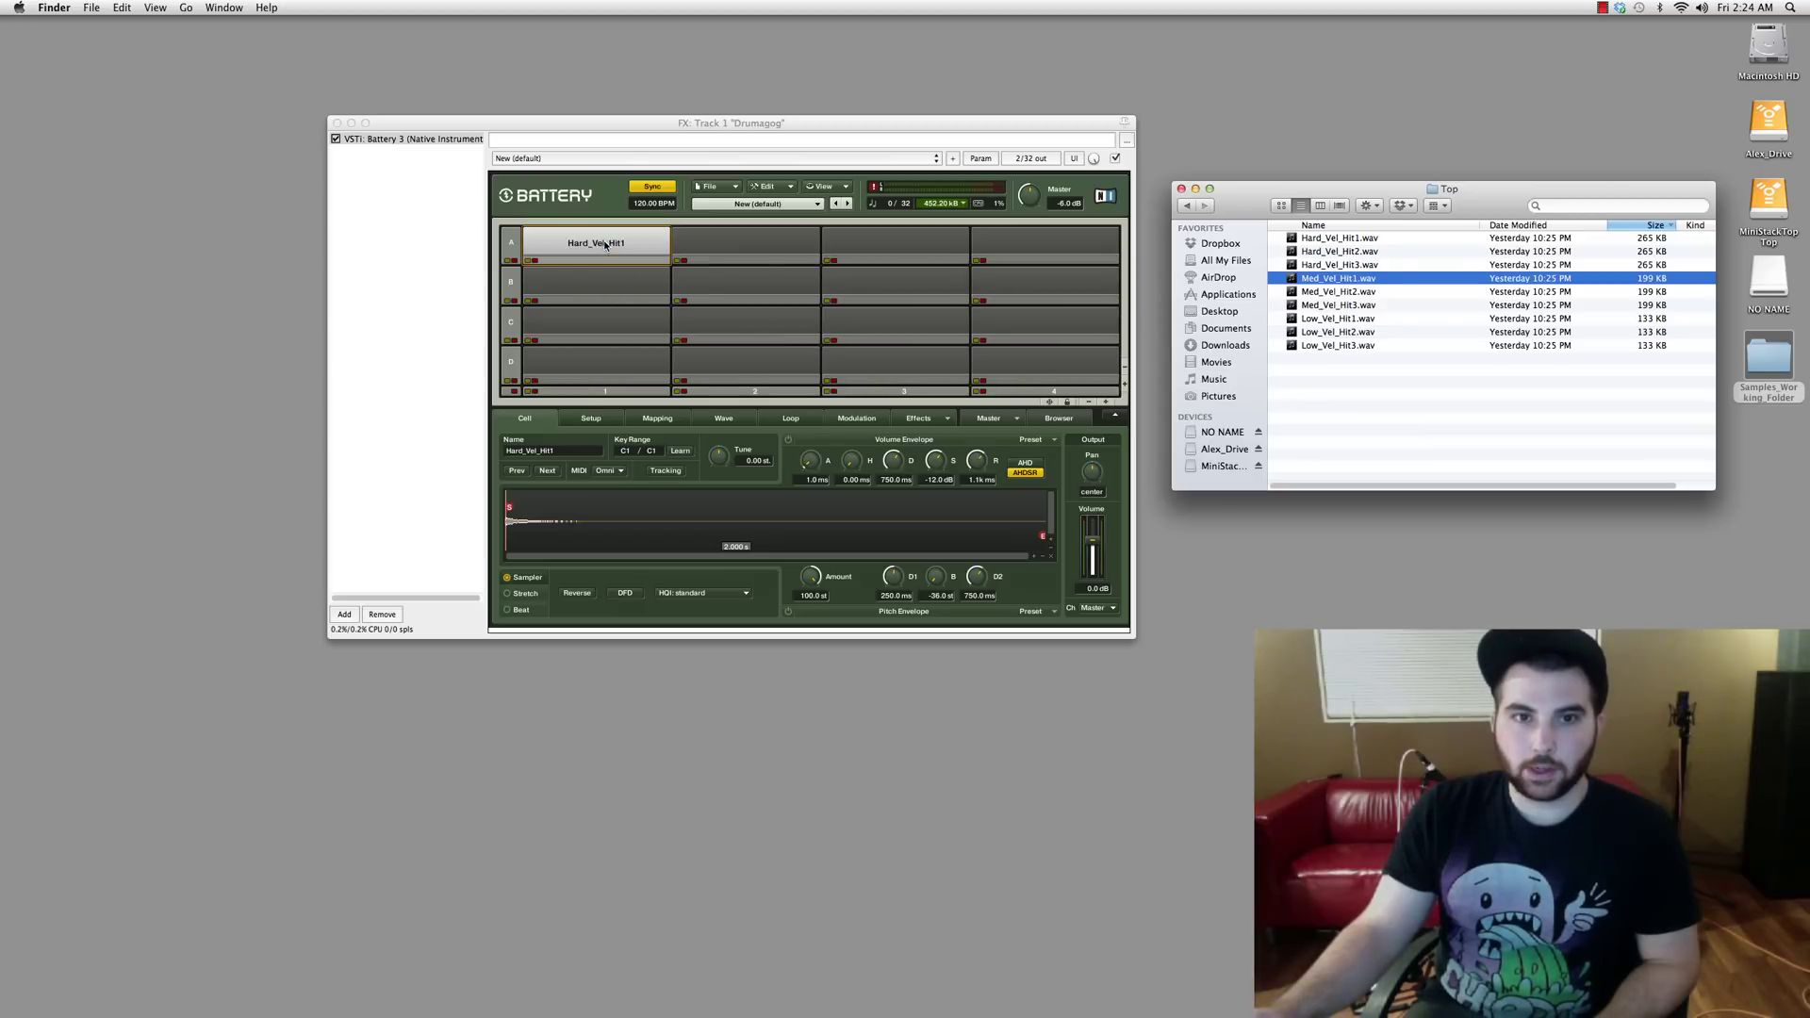
left_click(1389, 320)
left_click_drag(1411, 323, 617, 245)
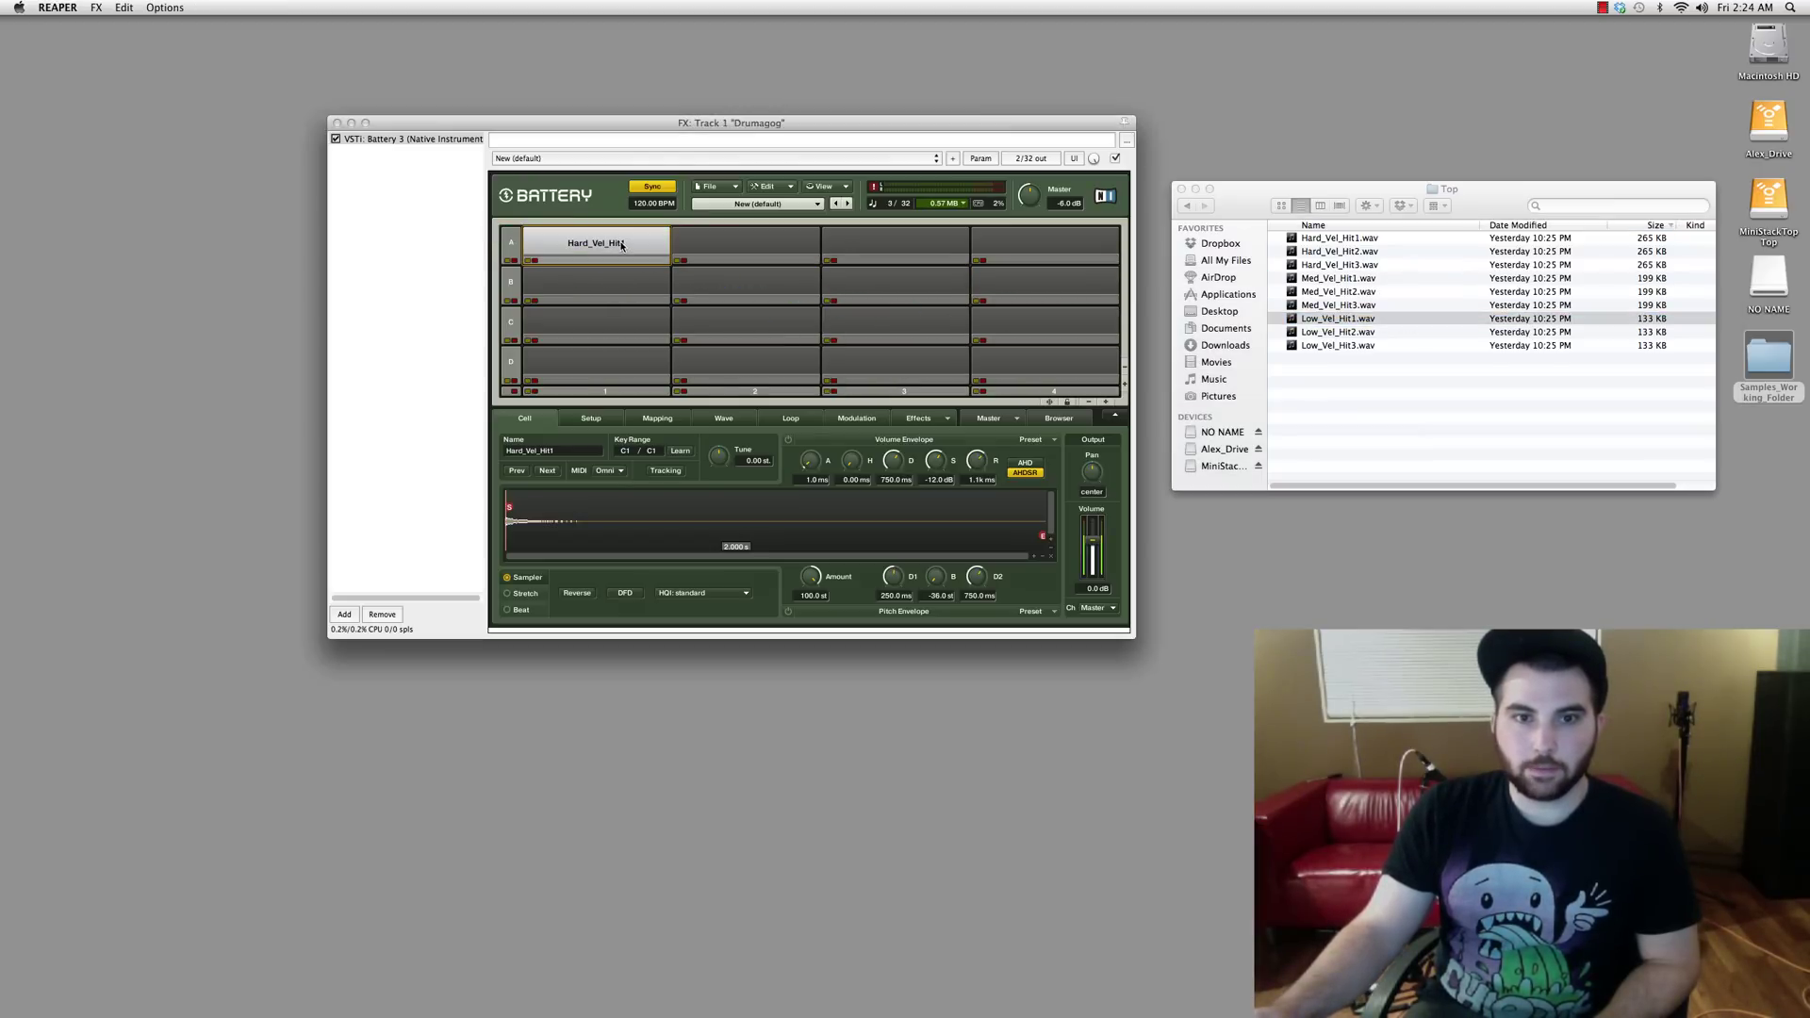
left_click(657, 418)
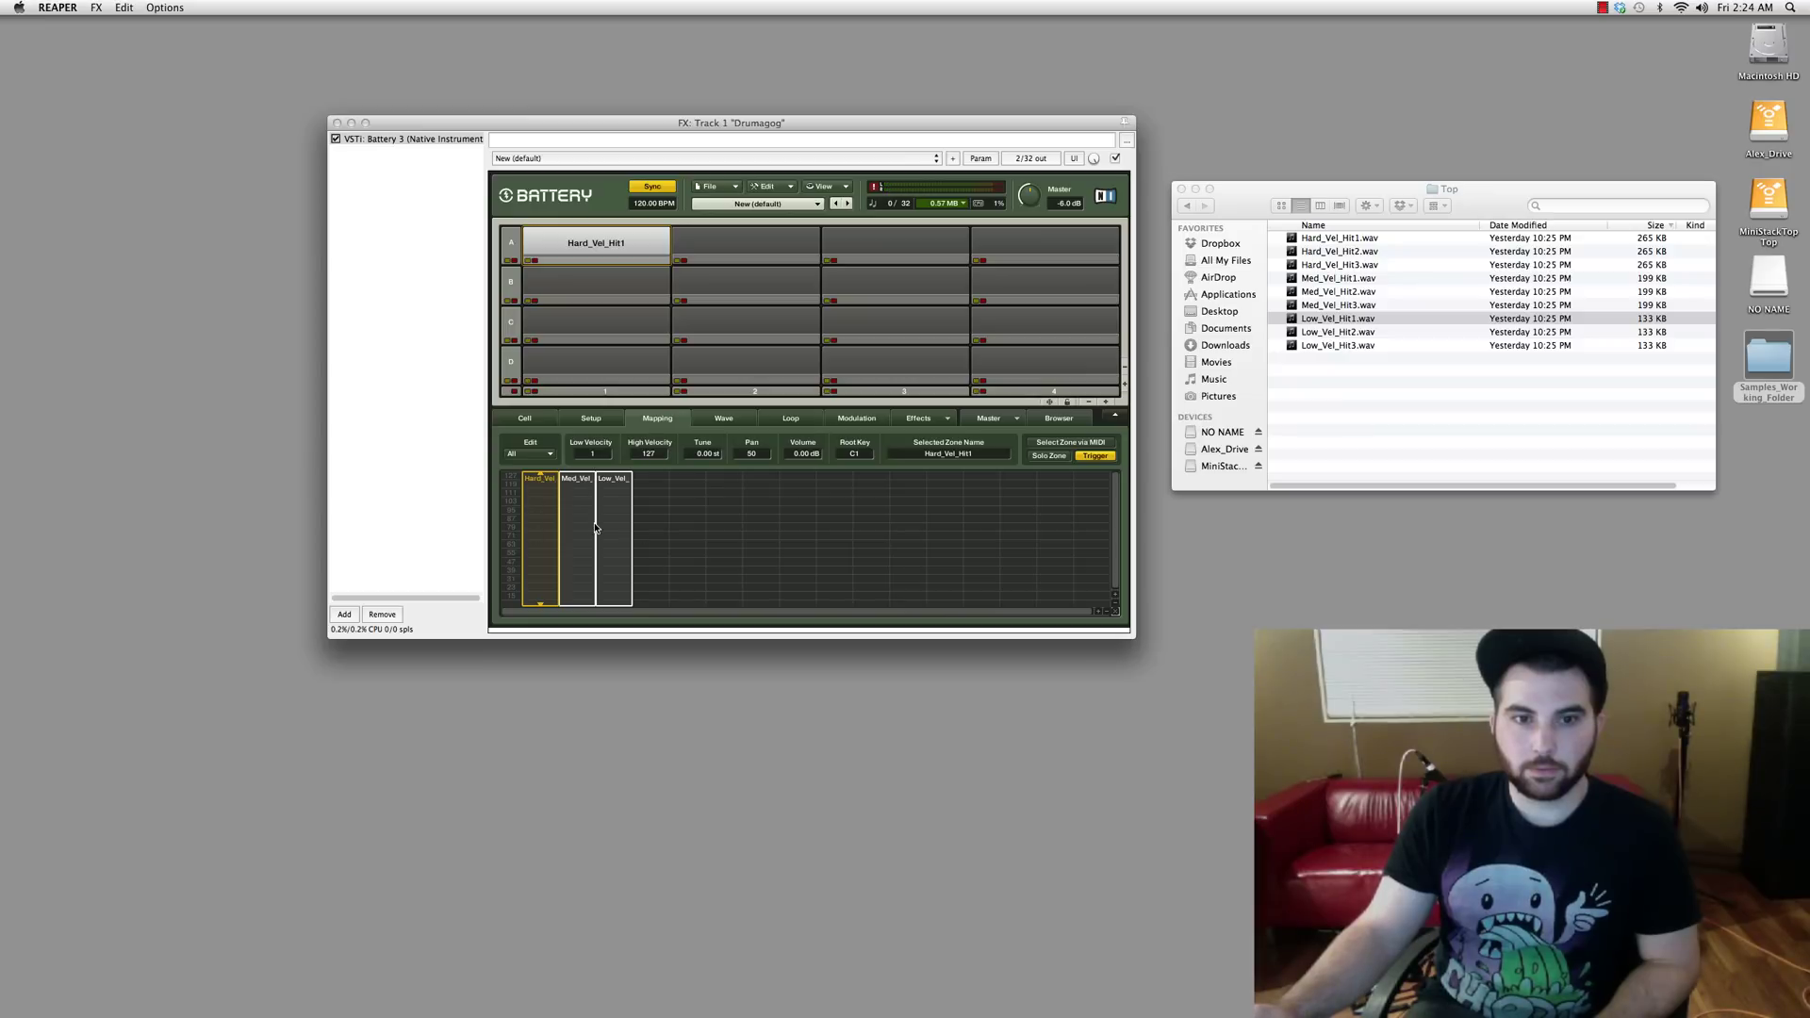
Step: Load Hard_Vel_Hit2.wav, Med_Vel_Hit2.wav and Low_Vel_Hit2.wav into cell A2
left_click(724, 240)
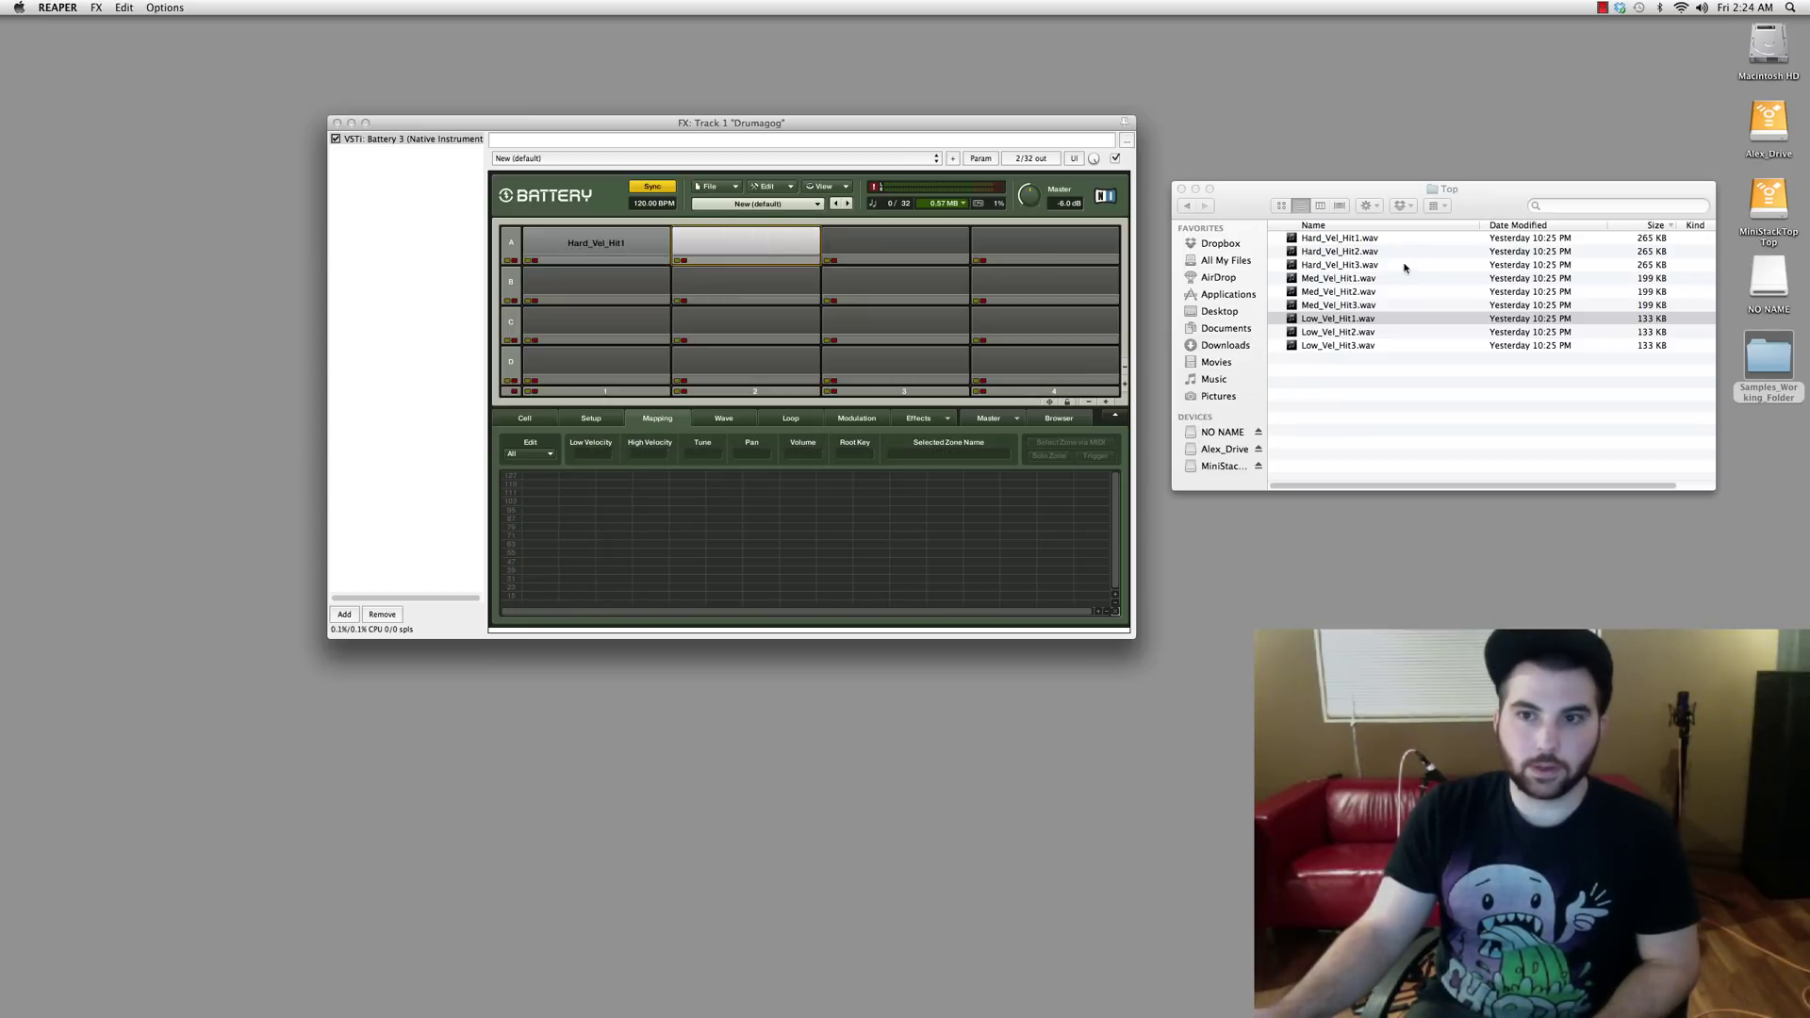
left_click(1403, 271)
left_click(1394, 253)
left_click_drag(1421, 253, 768, 248)
left_click(1384, 292)
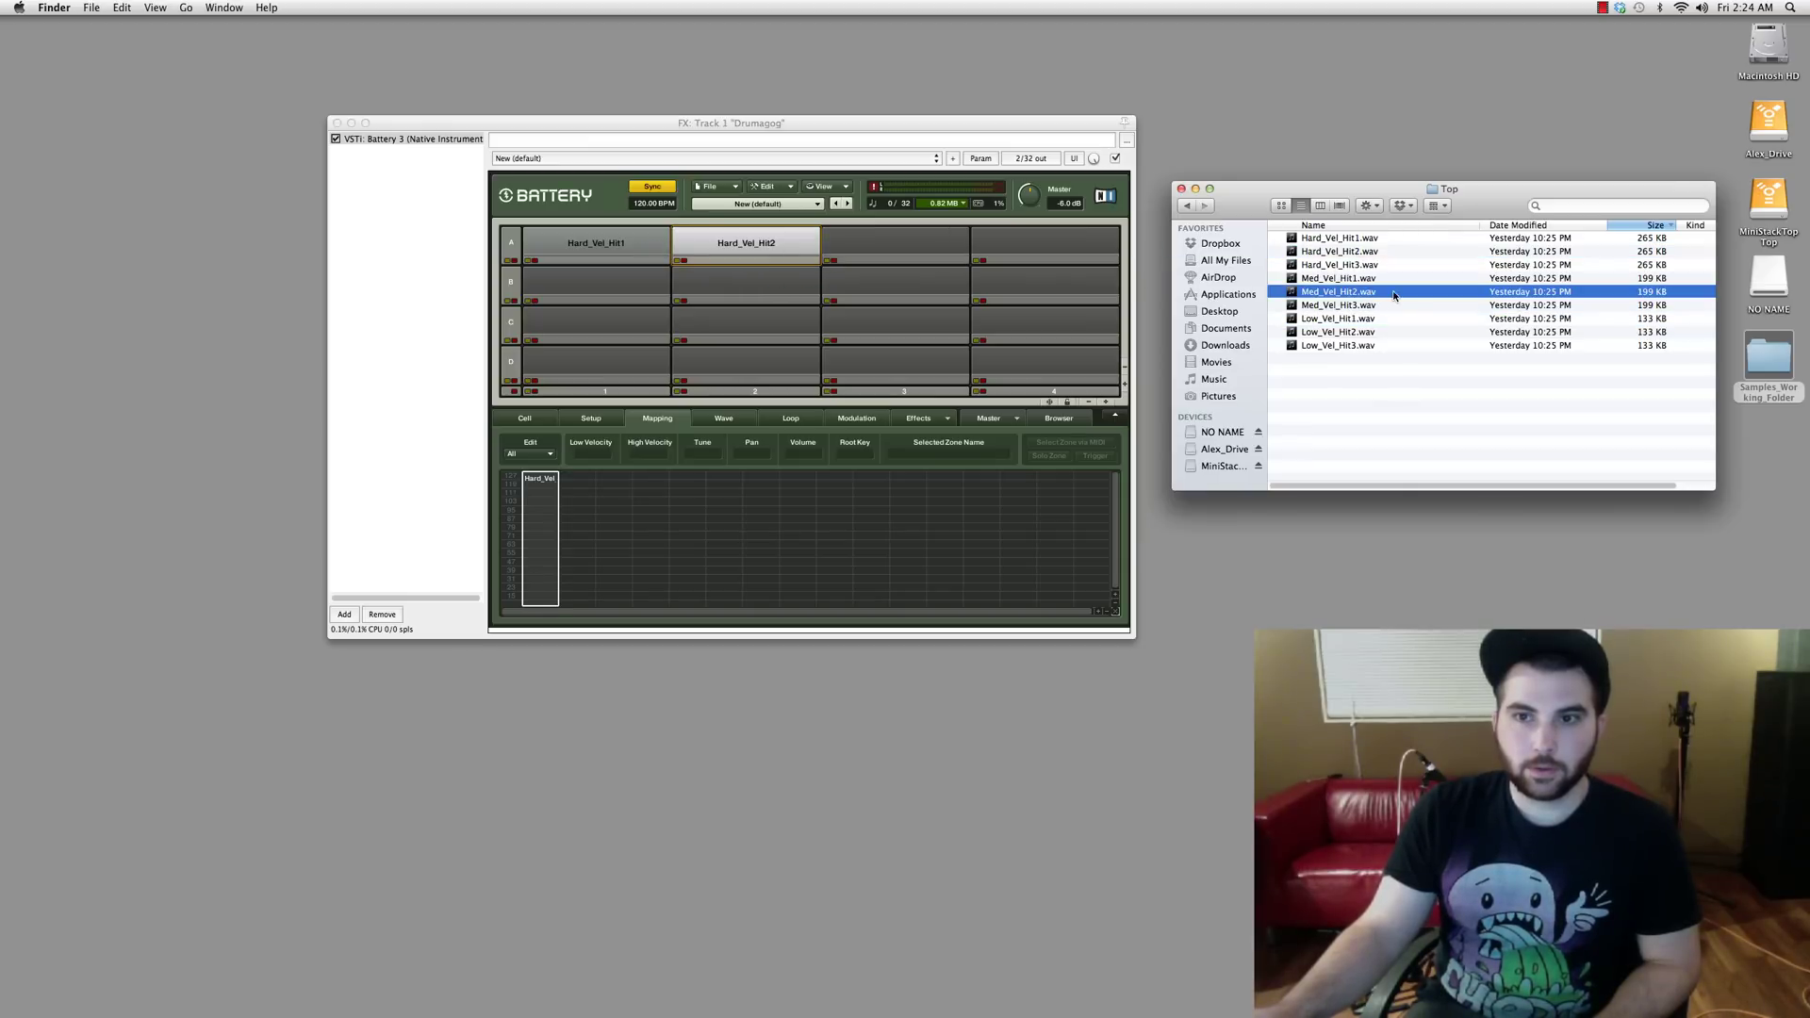
left_click_drag(1403, 295, 796, 241)
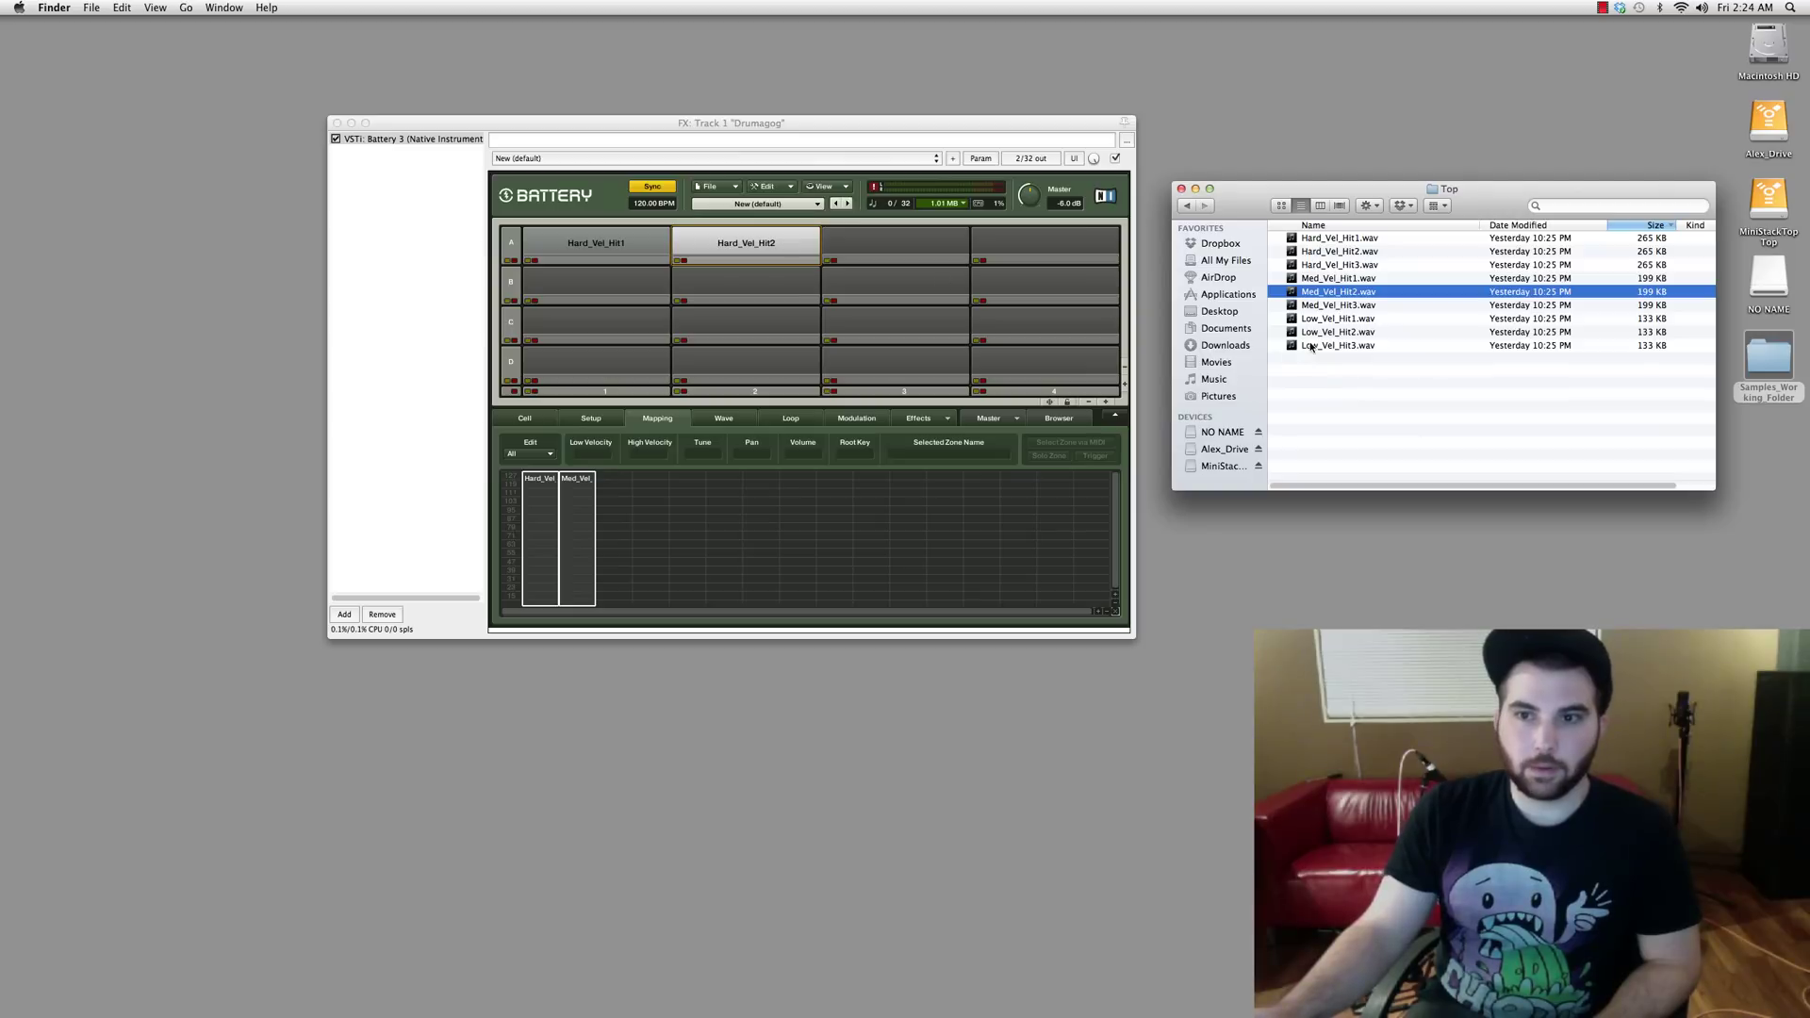
left_click_drag(1319, 334, 755, 247)
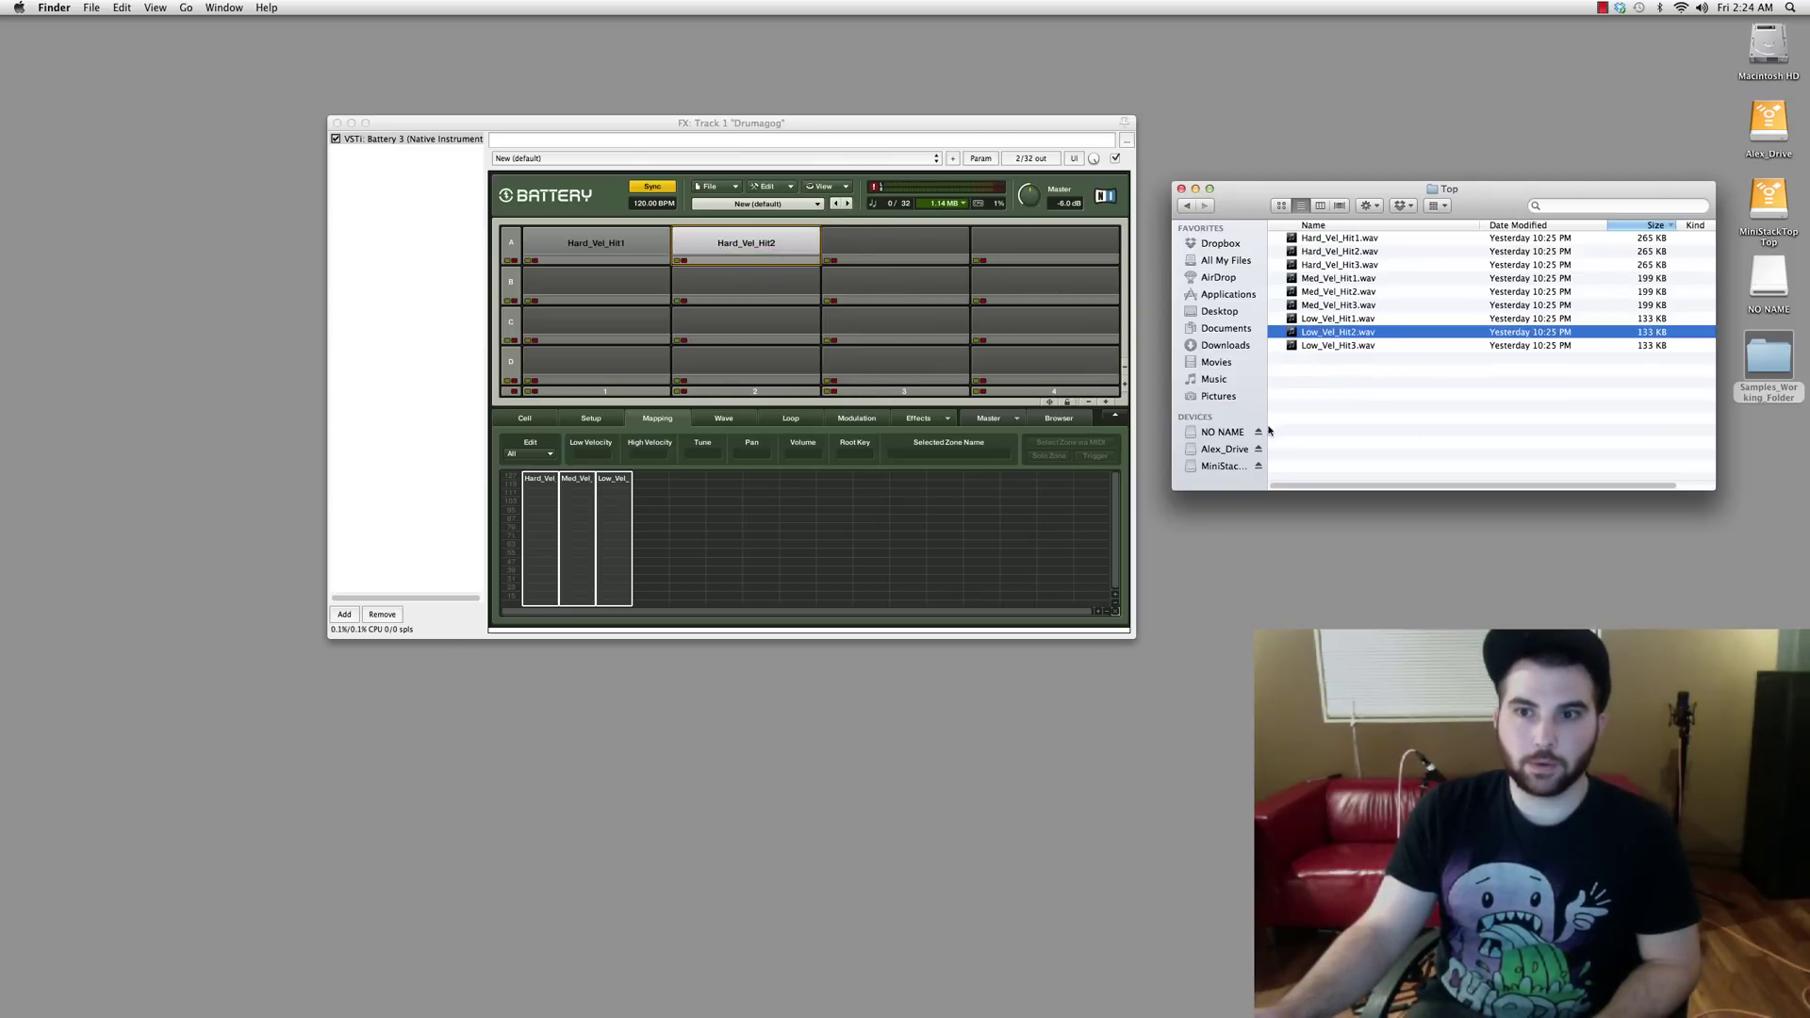
Step: Load Hard_Vel_Hit3.wav, Med_Vel_Hit3.wav and Low_Vel_Hit3.wav into cell A3
left_click_drag(968, 140, 929, 134)
left_click_drag(1259, 186, 1236, 184)
left_click_drag(1318, 261, 888, 267)
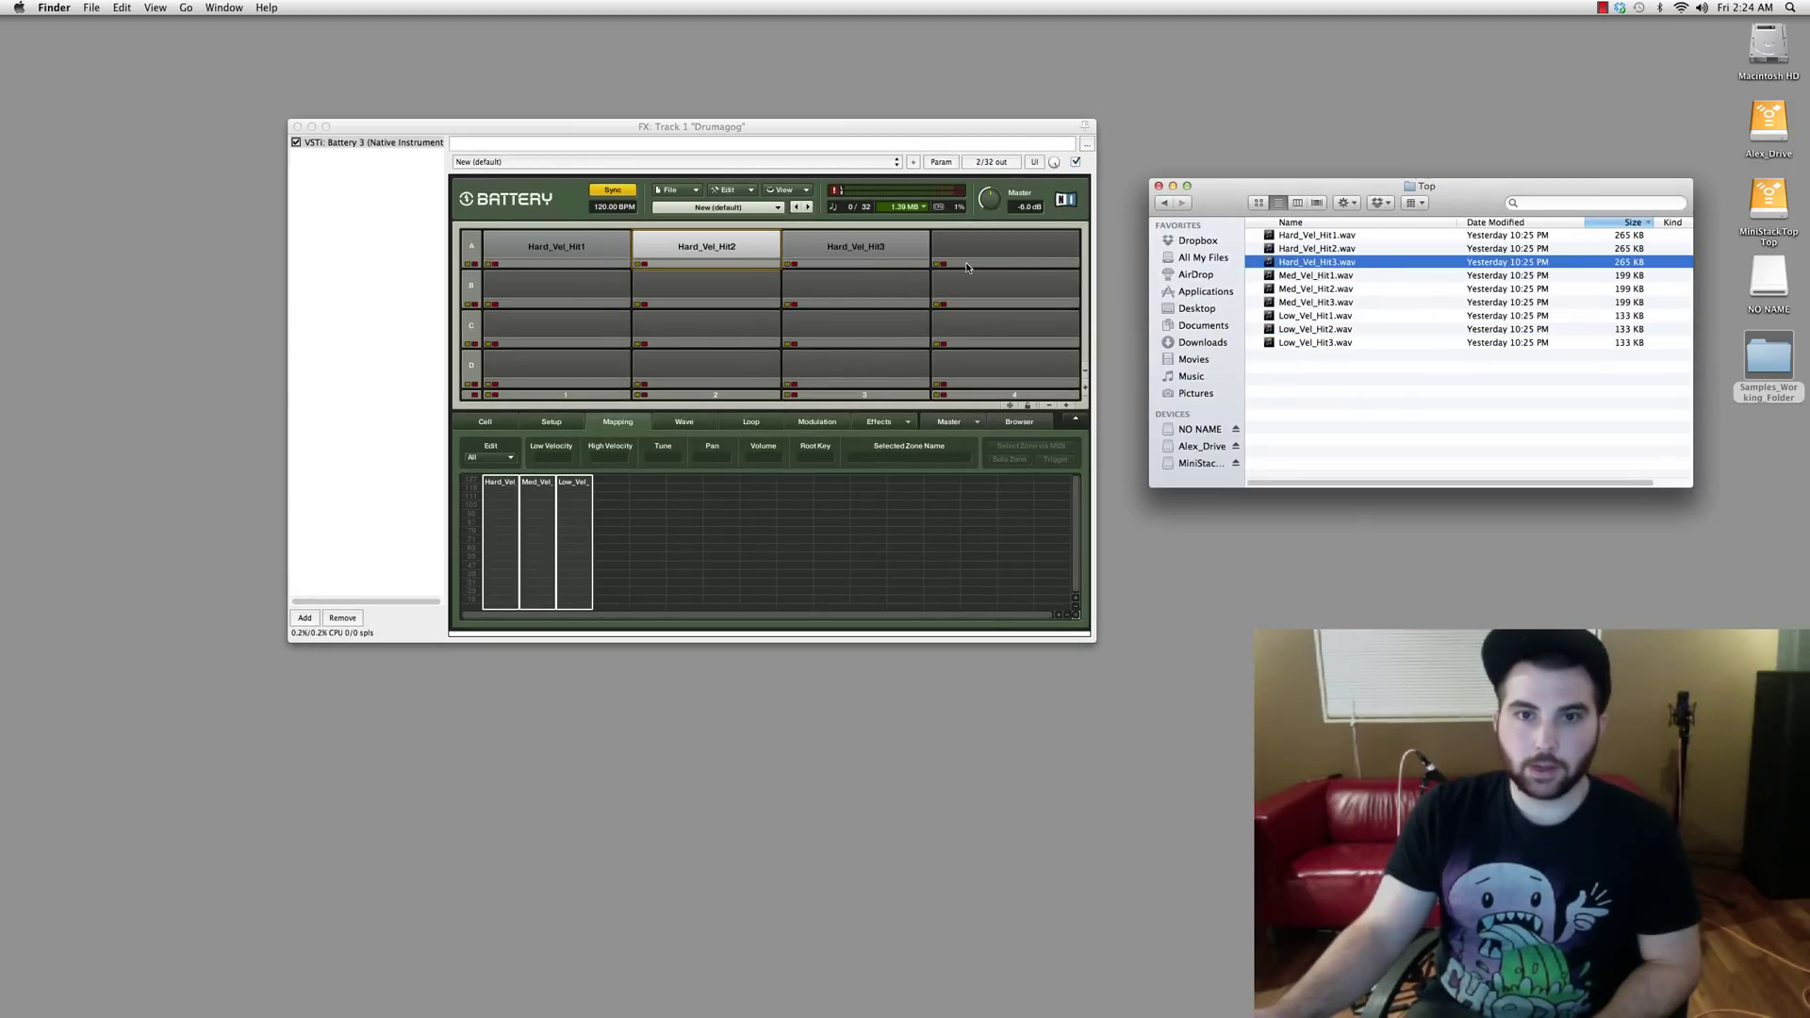
left_click_drag(1343, 304, 895, 241)
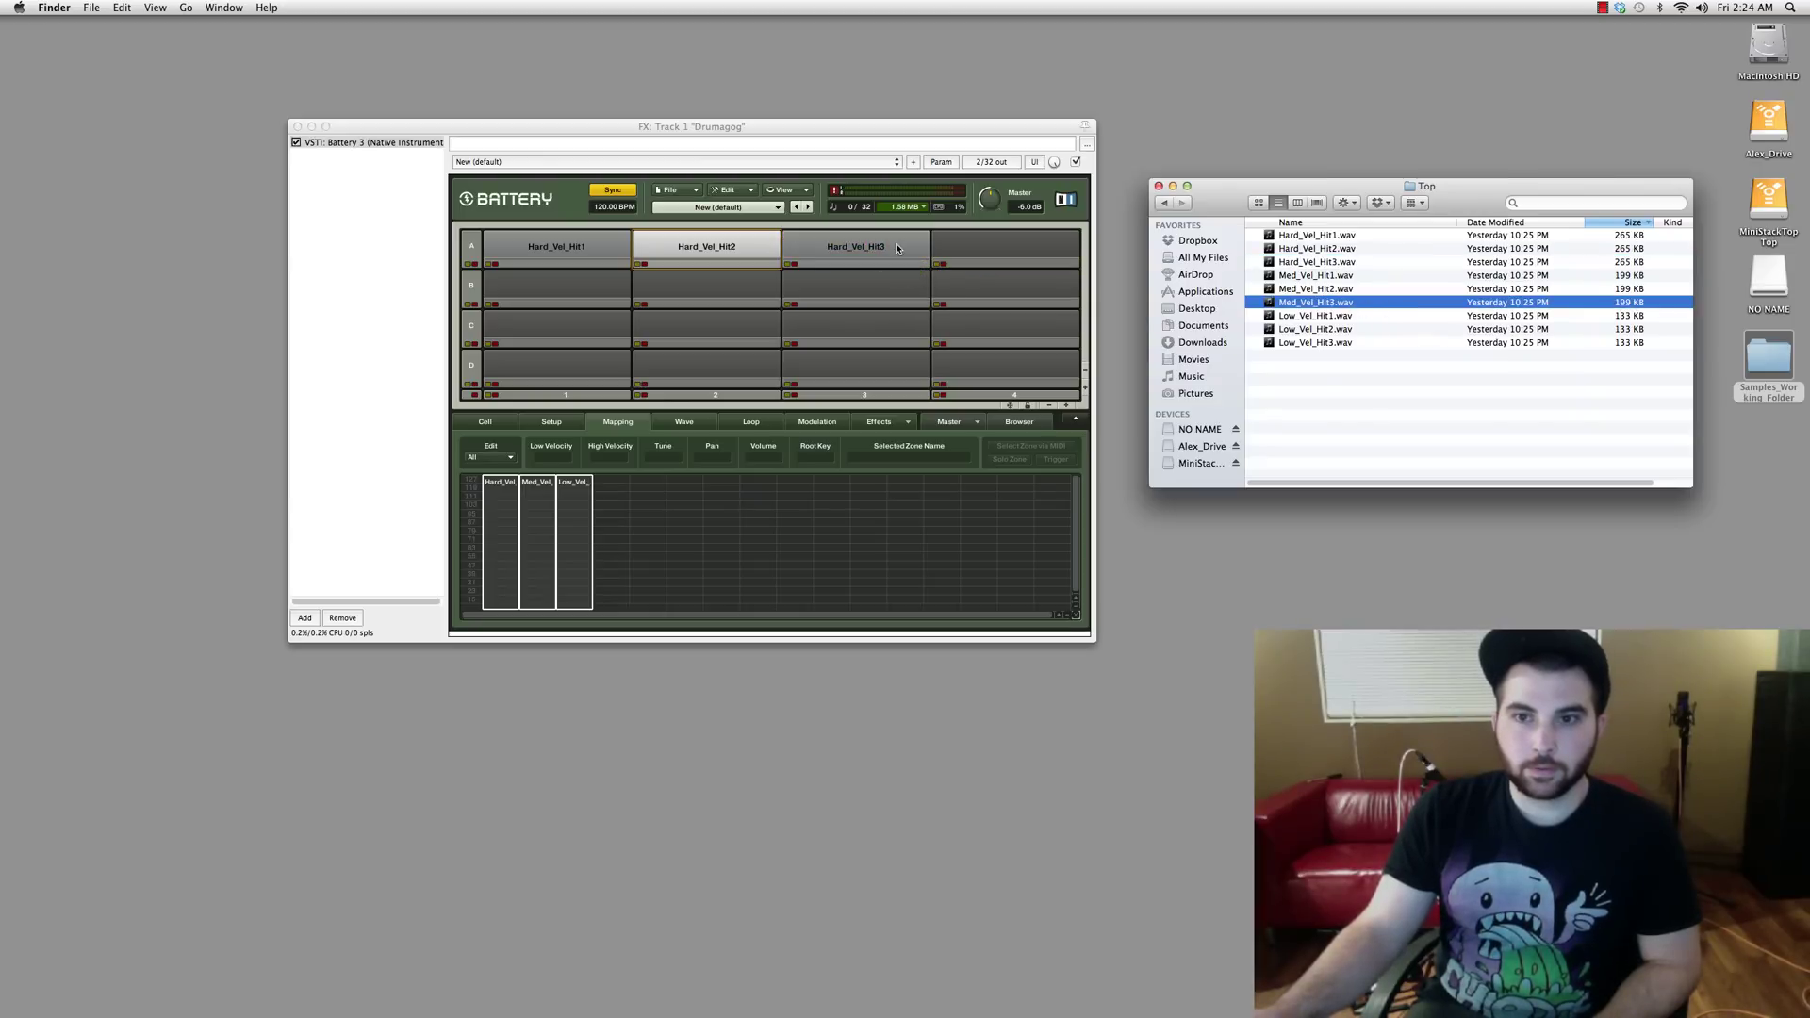
left_click_drag(1317, 346, 852, 247)
Step: In the Hard_Vel_Hit1 cell's mapping, set the high velocity of the Low_Vel_Hit1 zone to 50
left_click(488, 562)
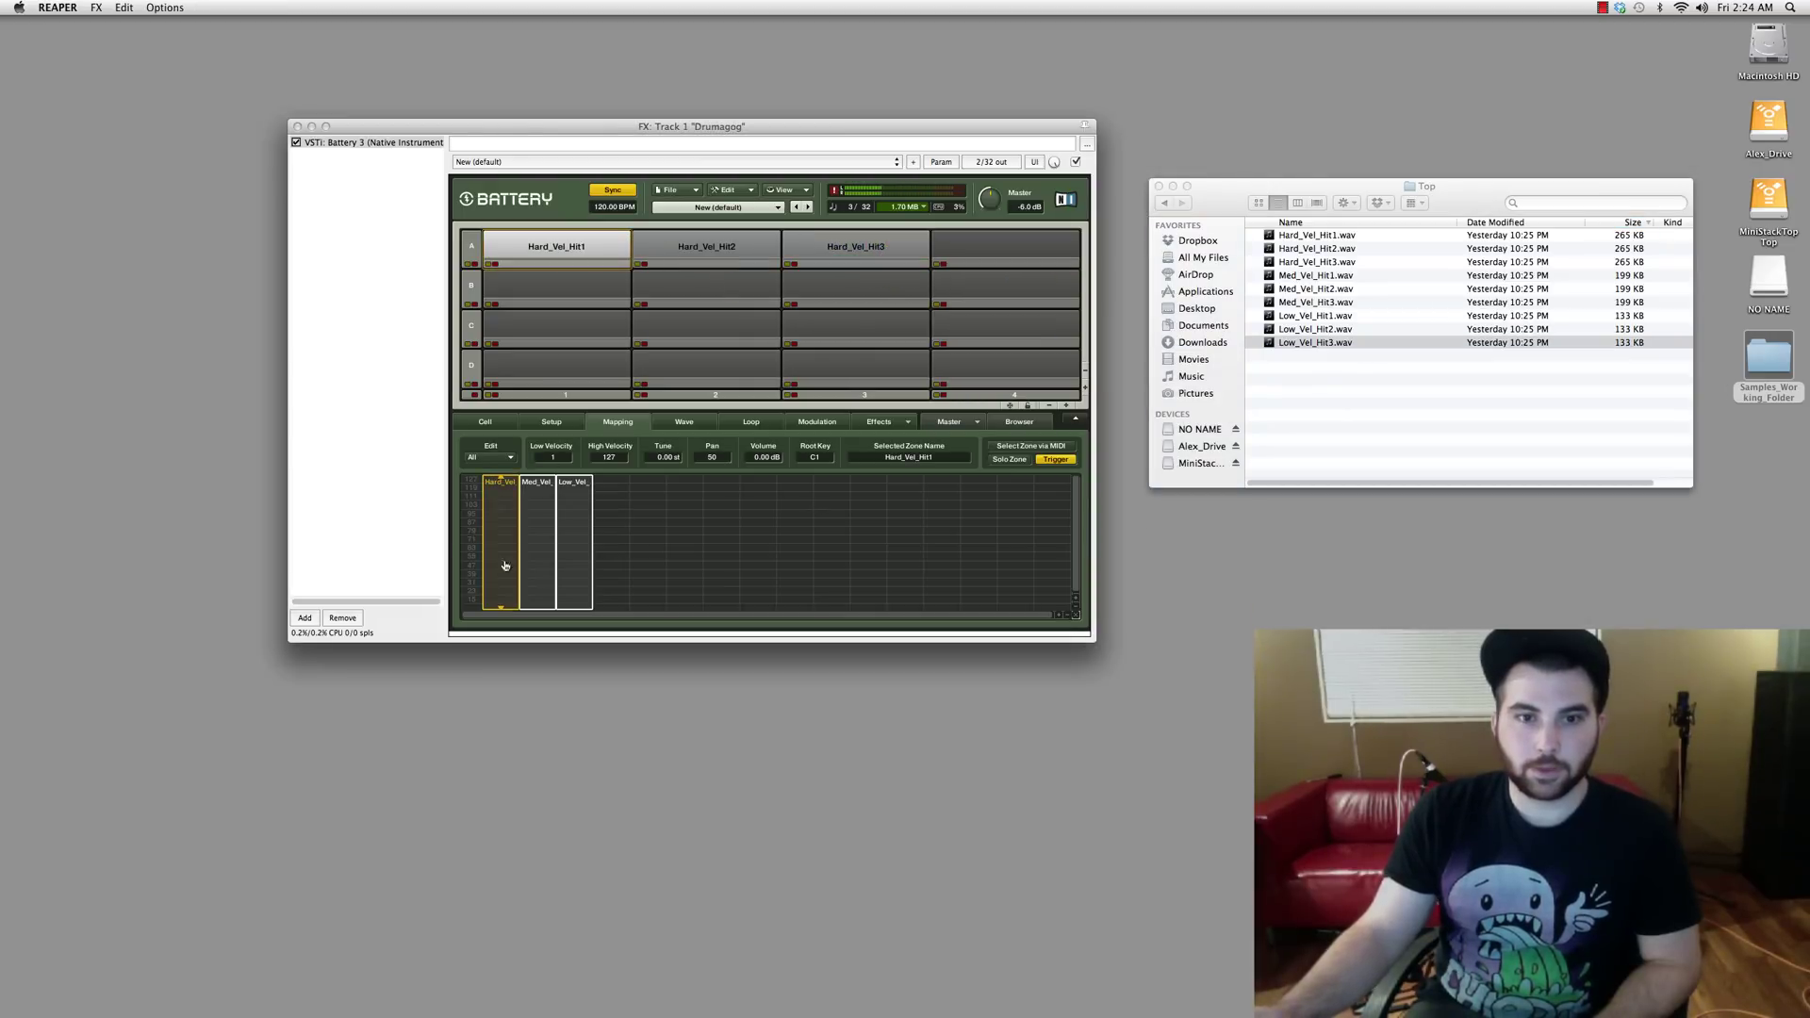
left_click_drag(556, 457, 558, 608)
left_click(546, 549)
left_click(575, 545)
left_click_drag(613, 459, 594, 732)
Step: Set the Med_Vel_Hit1 zone's low velocity to 51 and its high velocity to 100
left_click(539, 537)
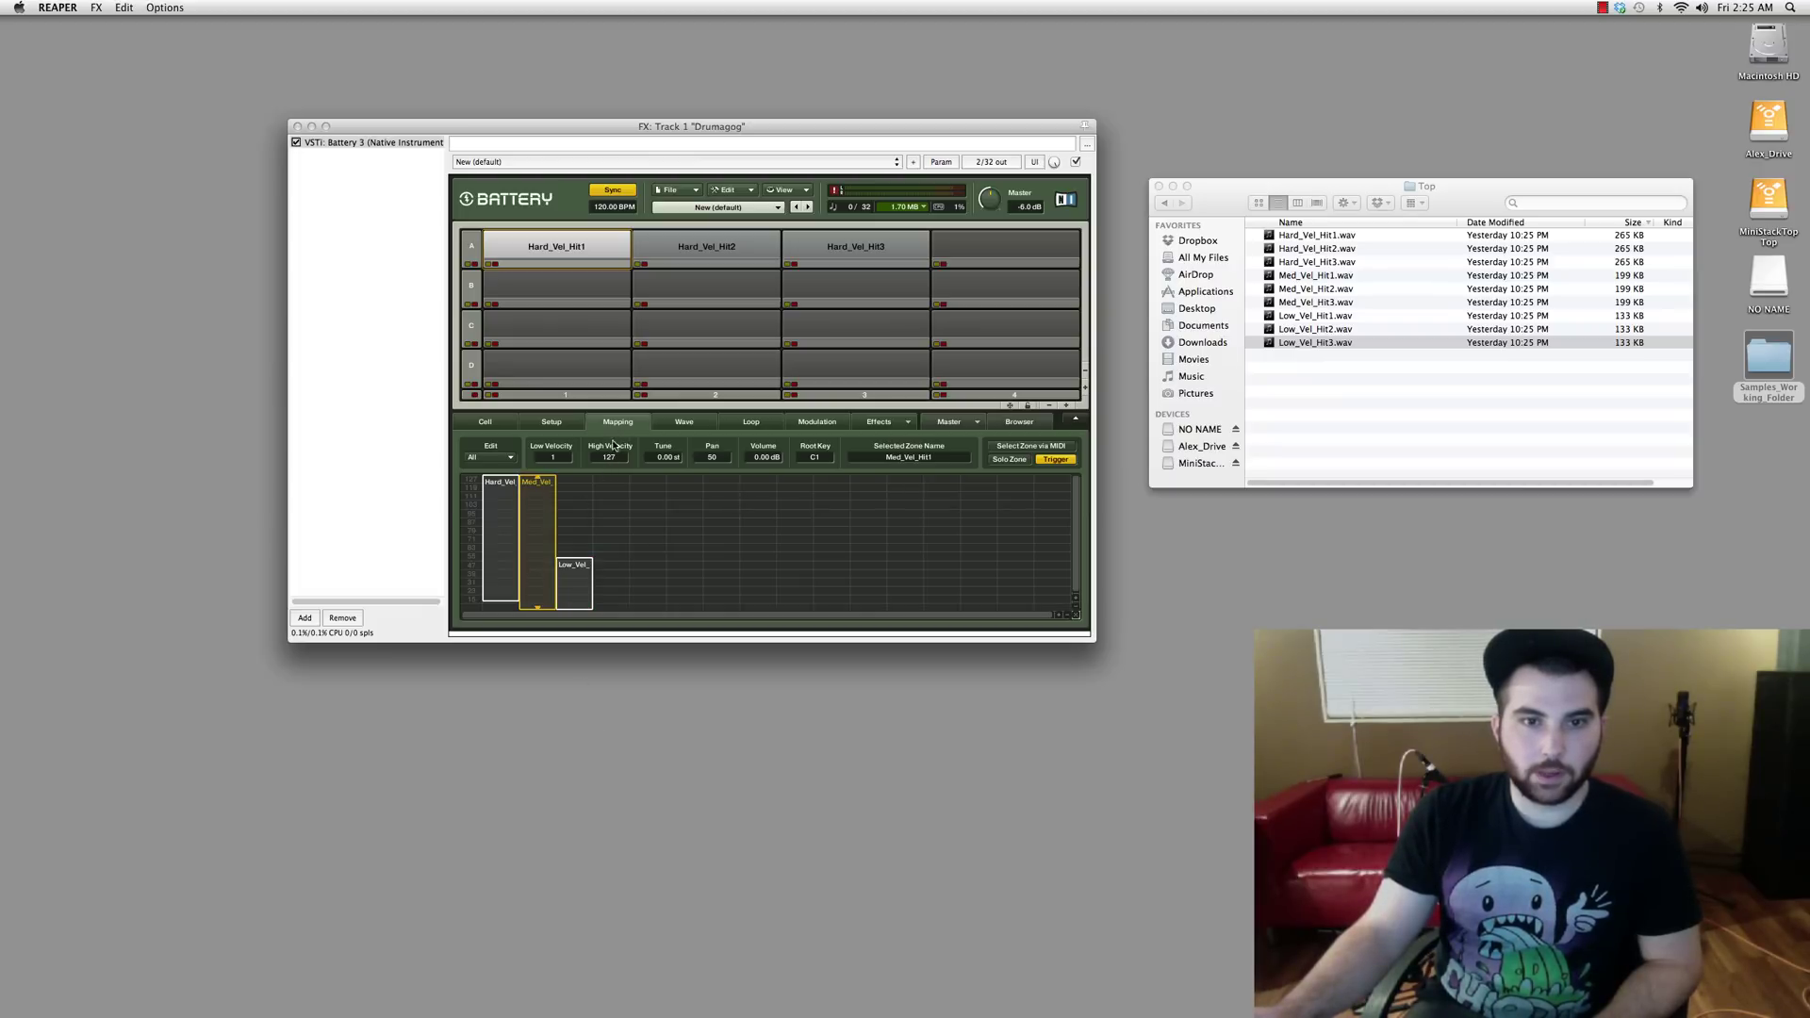
left_click_drag(552, 457, 568, 302)
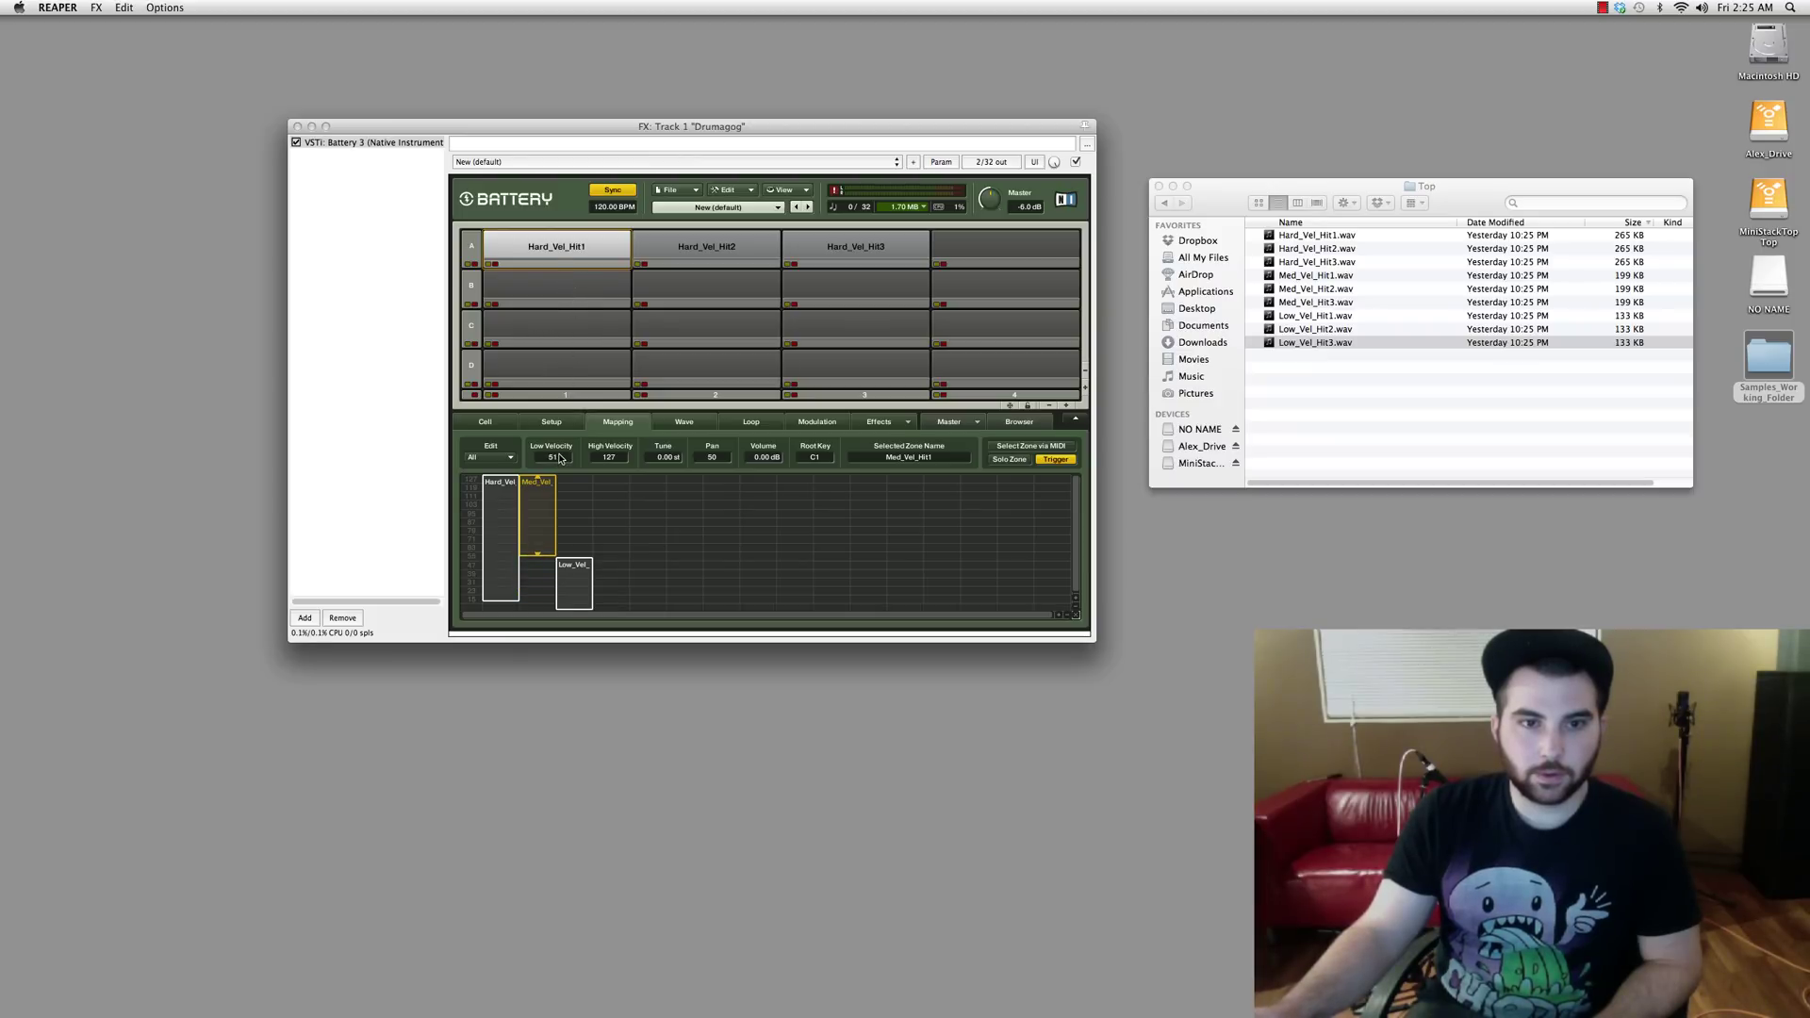
left_click_drag(610, 455, 610, 559)
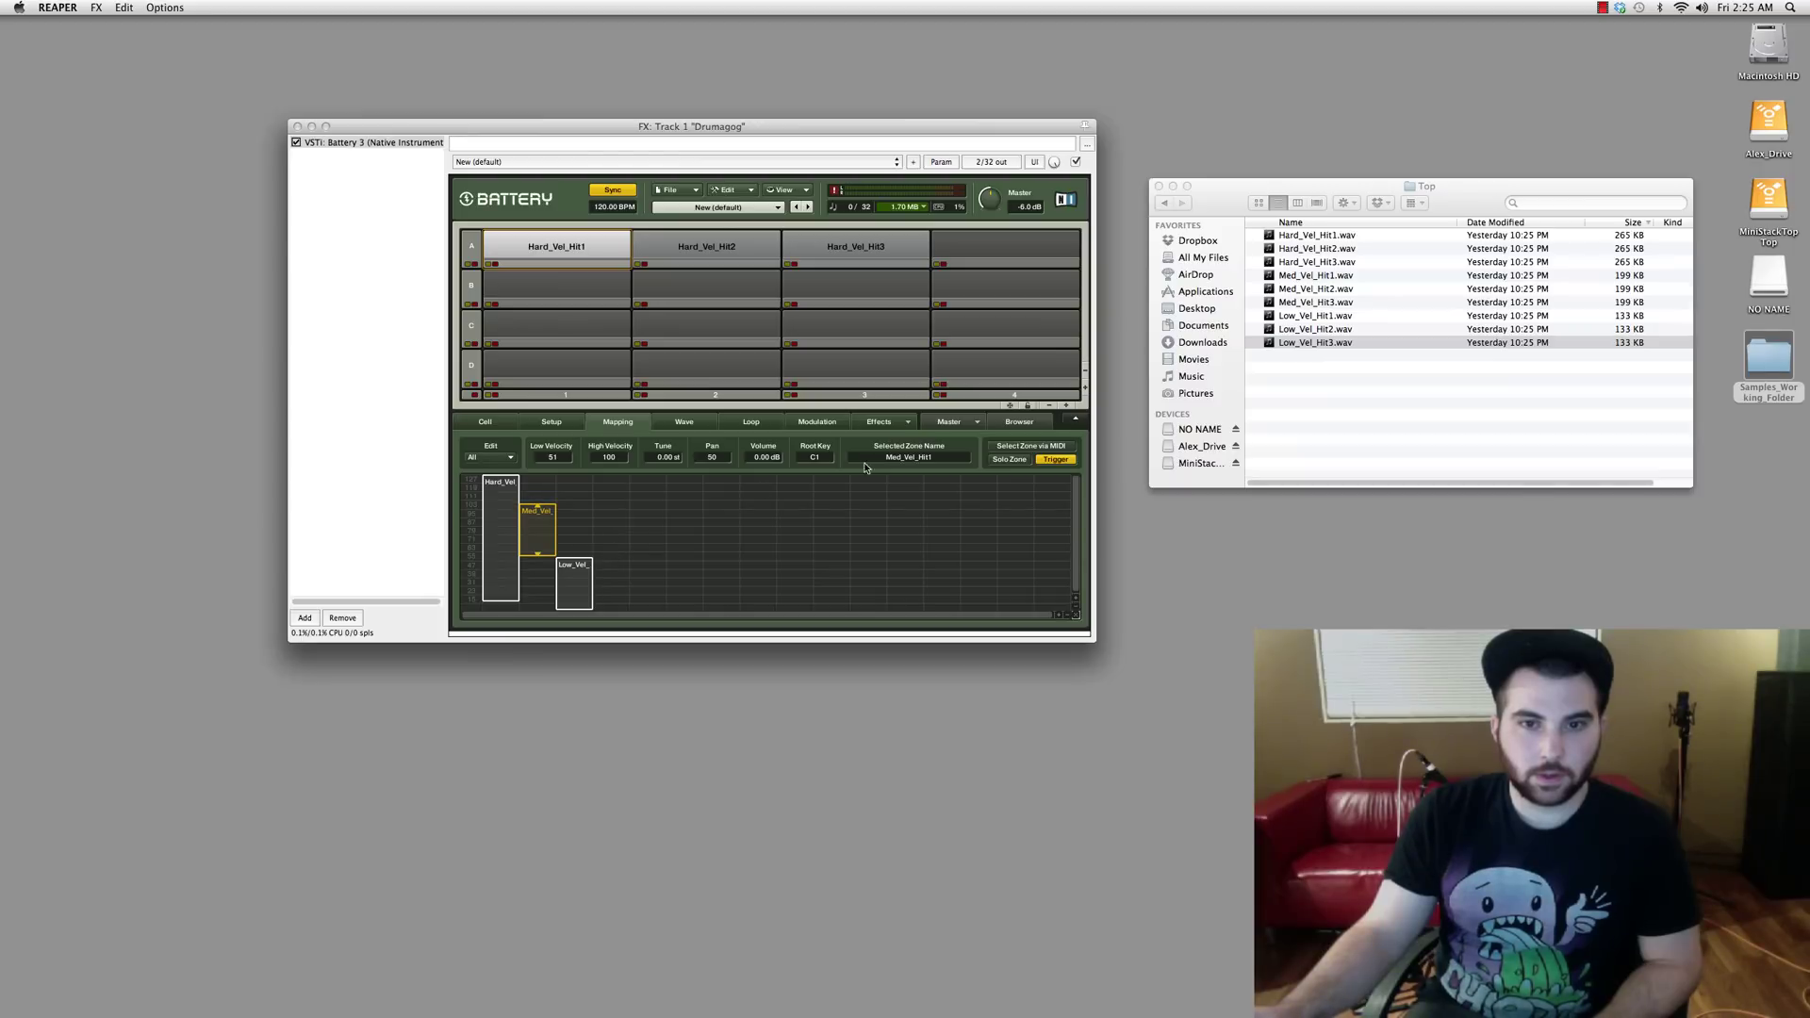
Step: Set the low velocity of the Hard_Vel_Hit1 zone to 101 and check it against the medium zone
left_click(499, 501)
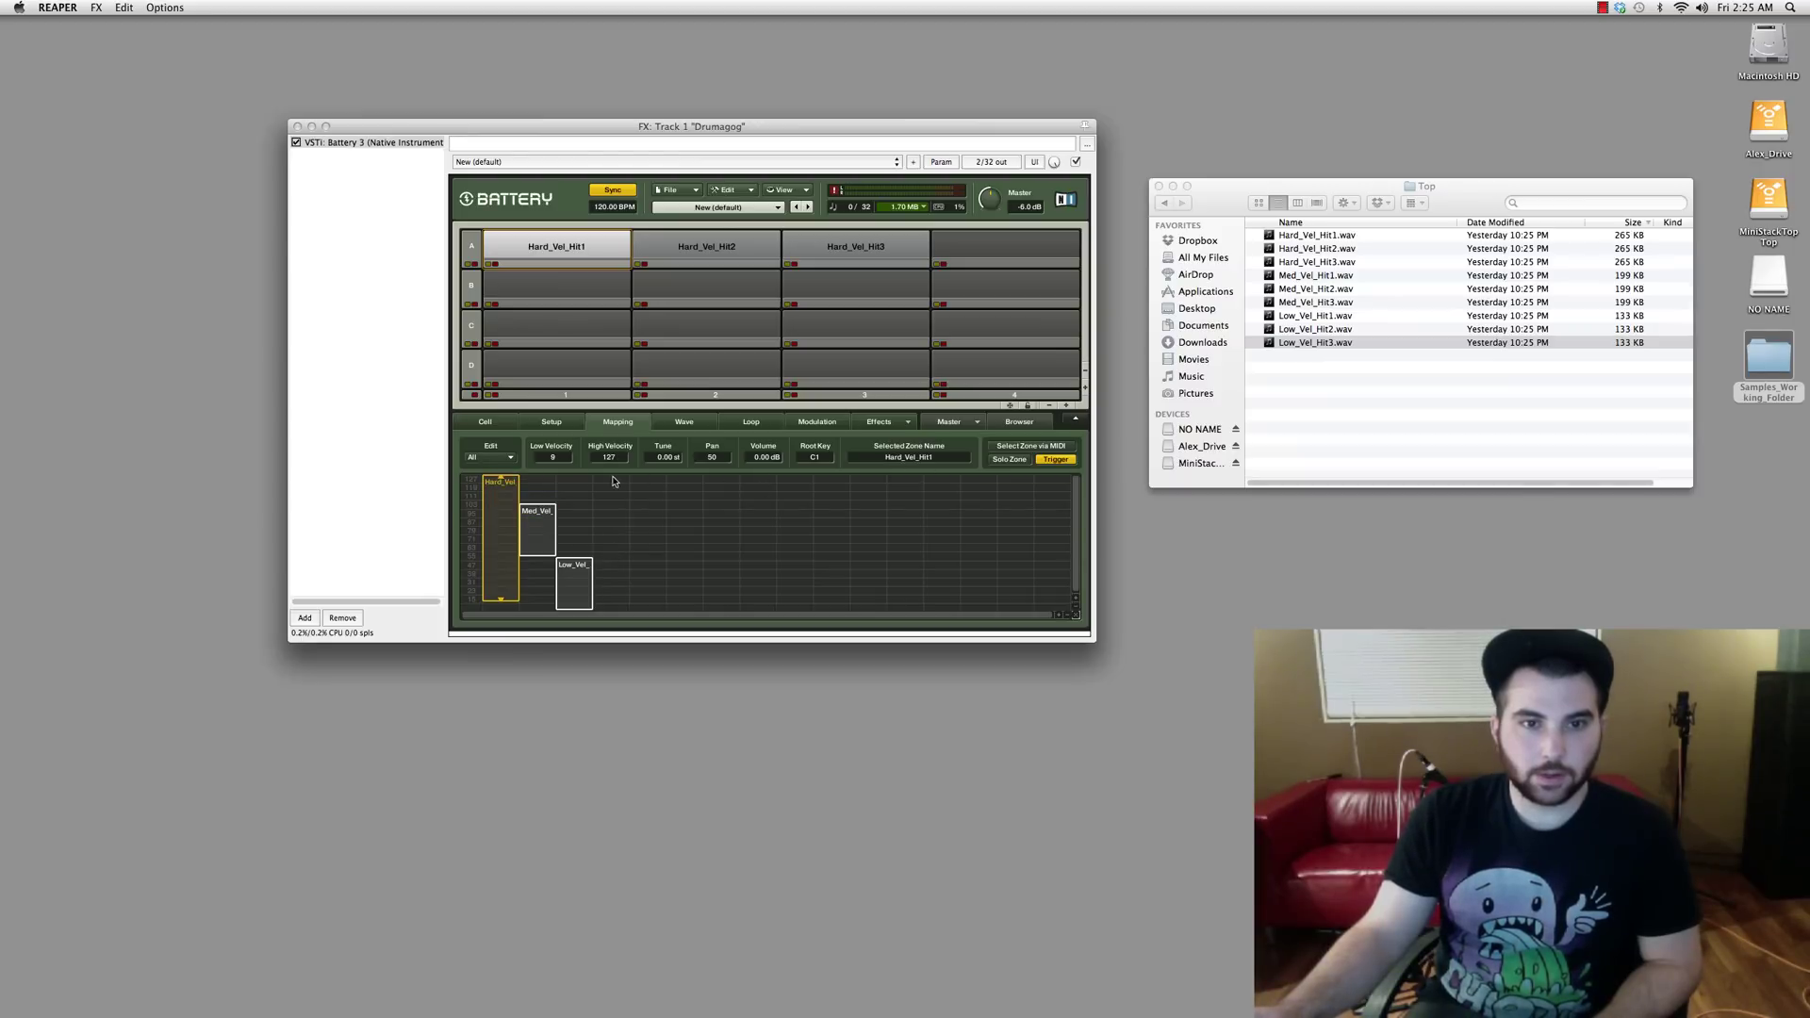
left_click_drag(570, 462, 581, 343)
left_click(544, 539)
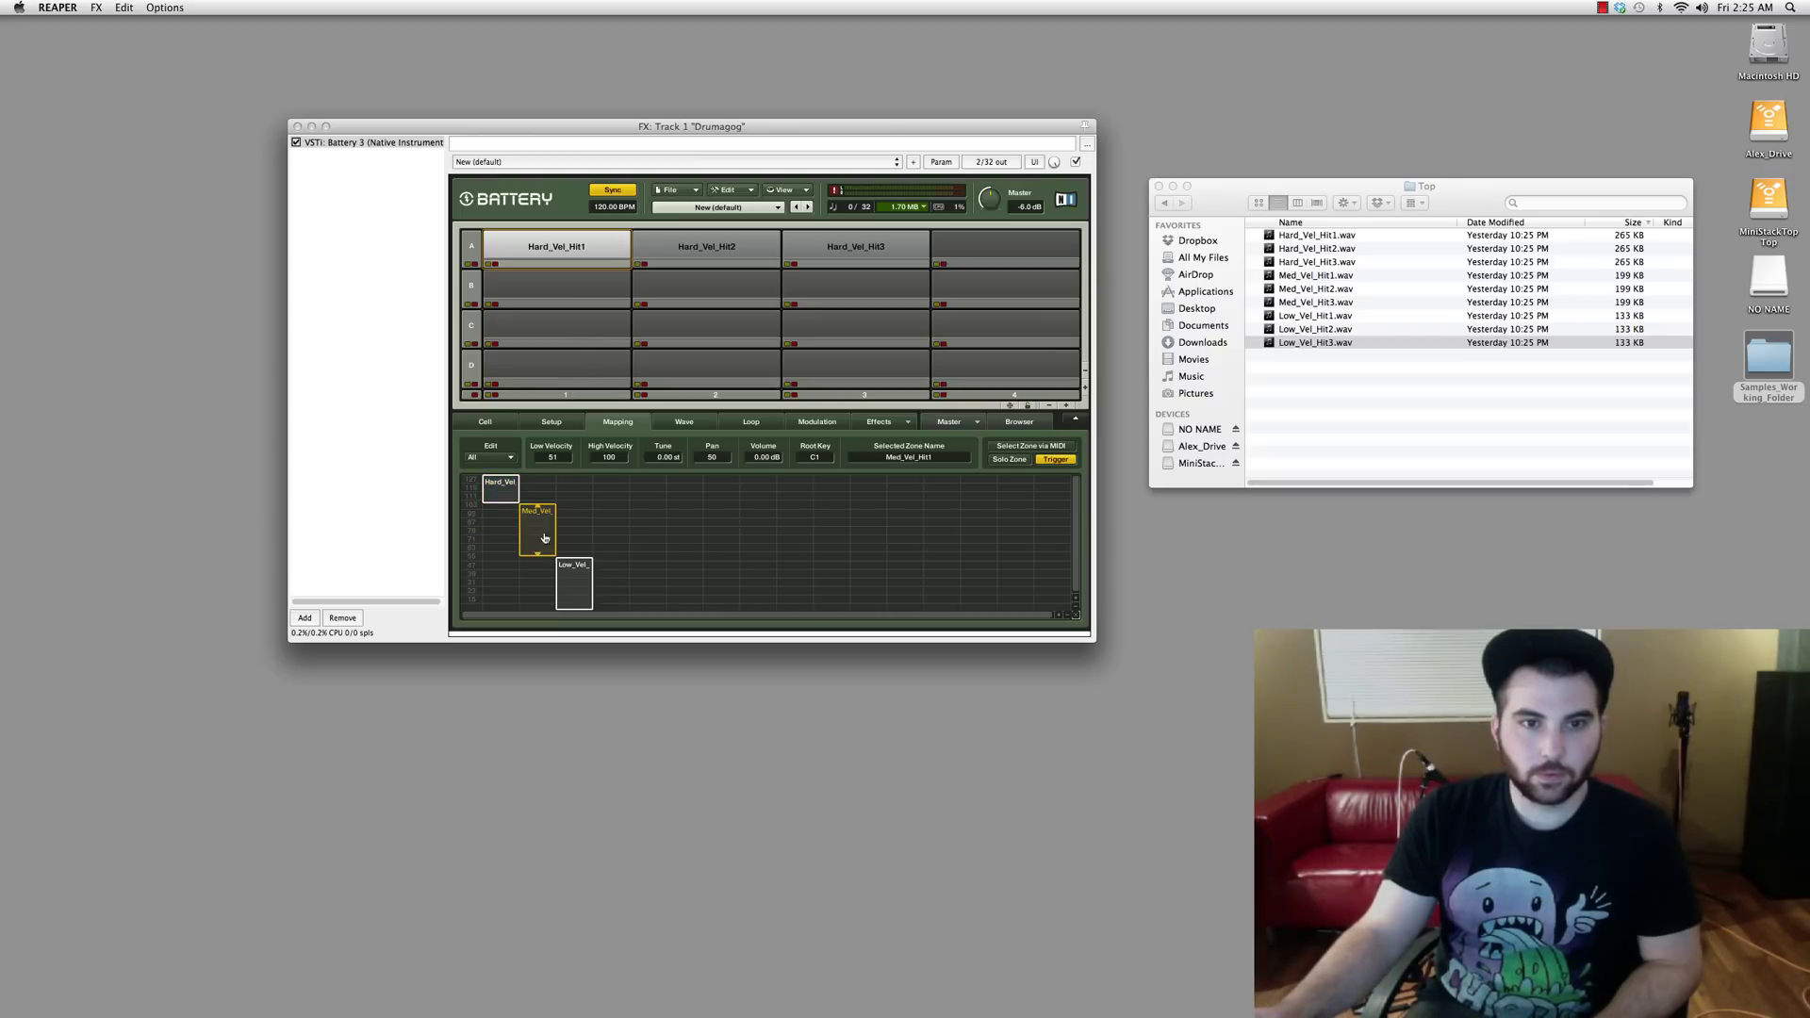
left_click(504, 492)
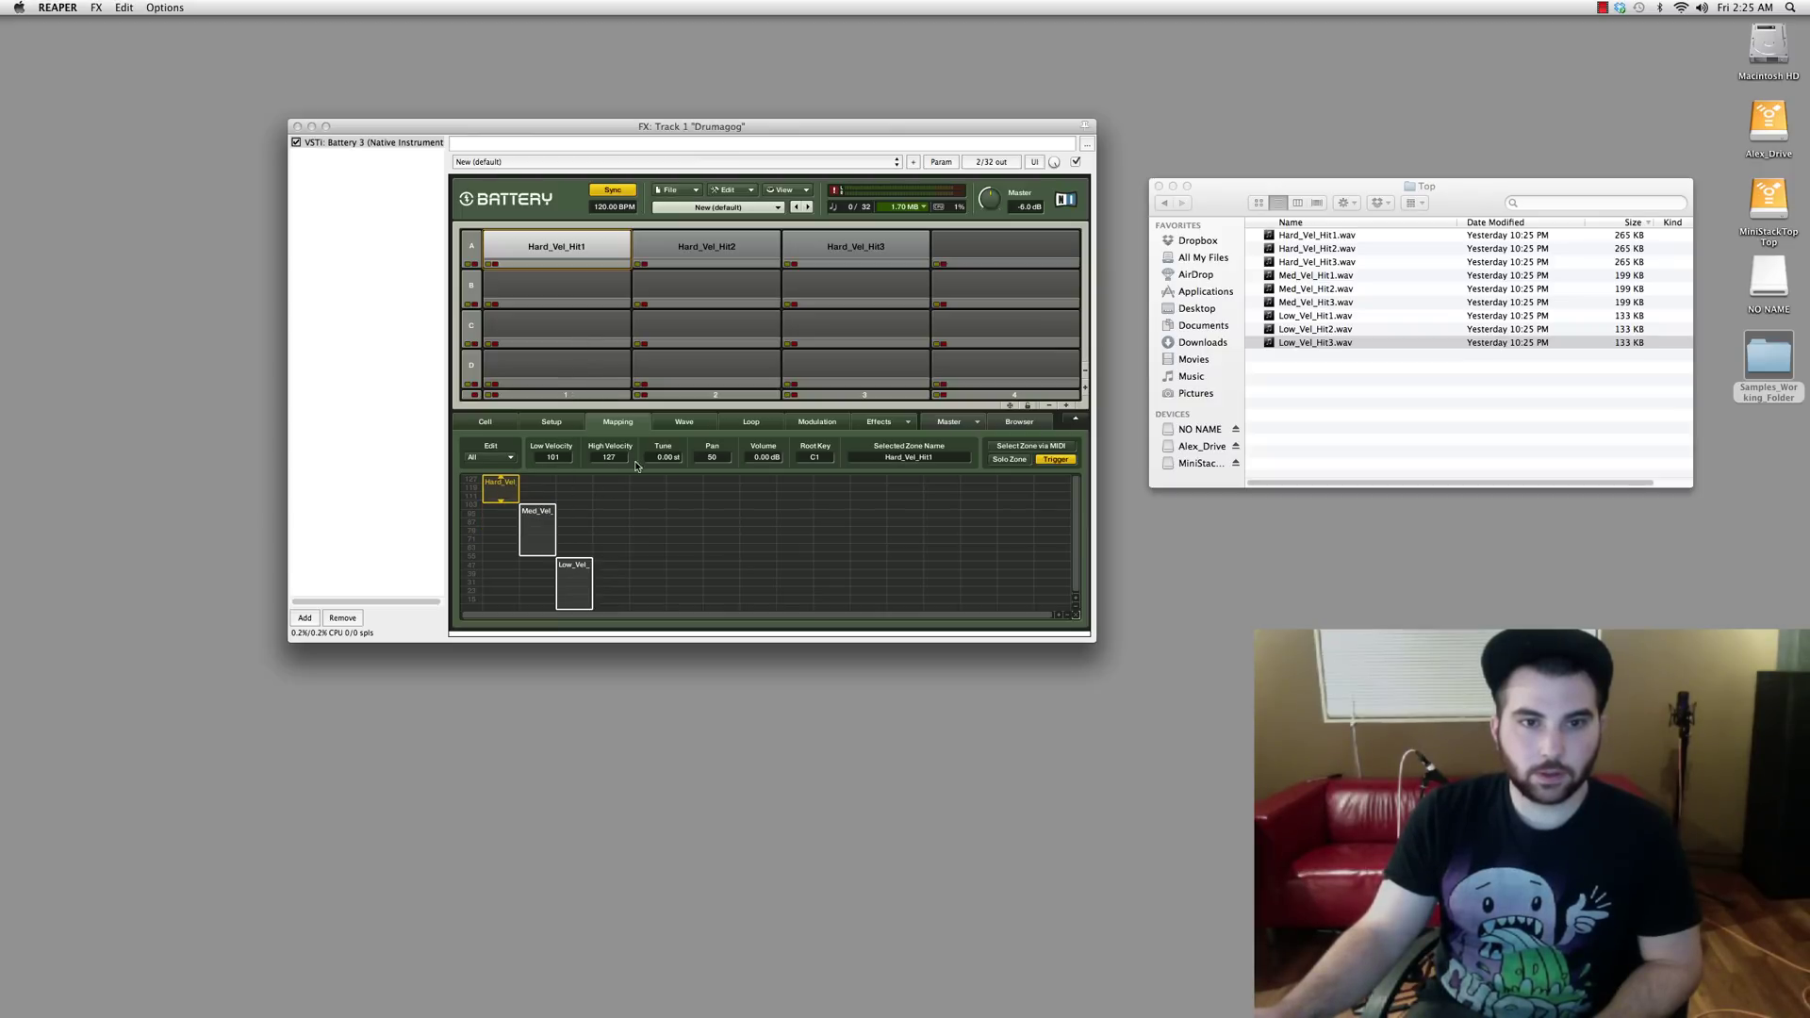
Step: In the Hard_Vel_Hit2 cell, map the hard zone to velocities 101–127, the medium zone to 50–100, and restrict the low zone to the bottom range
left_click(721, 244)
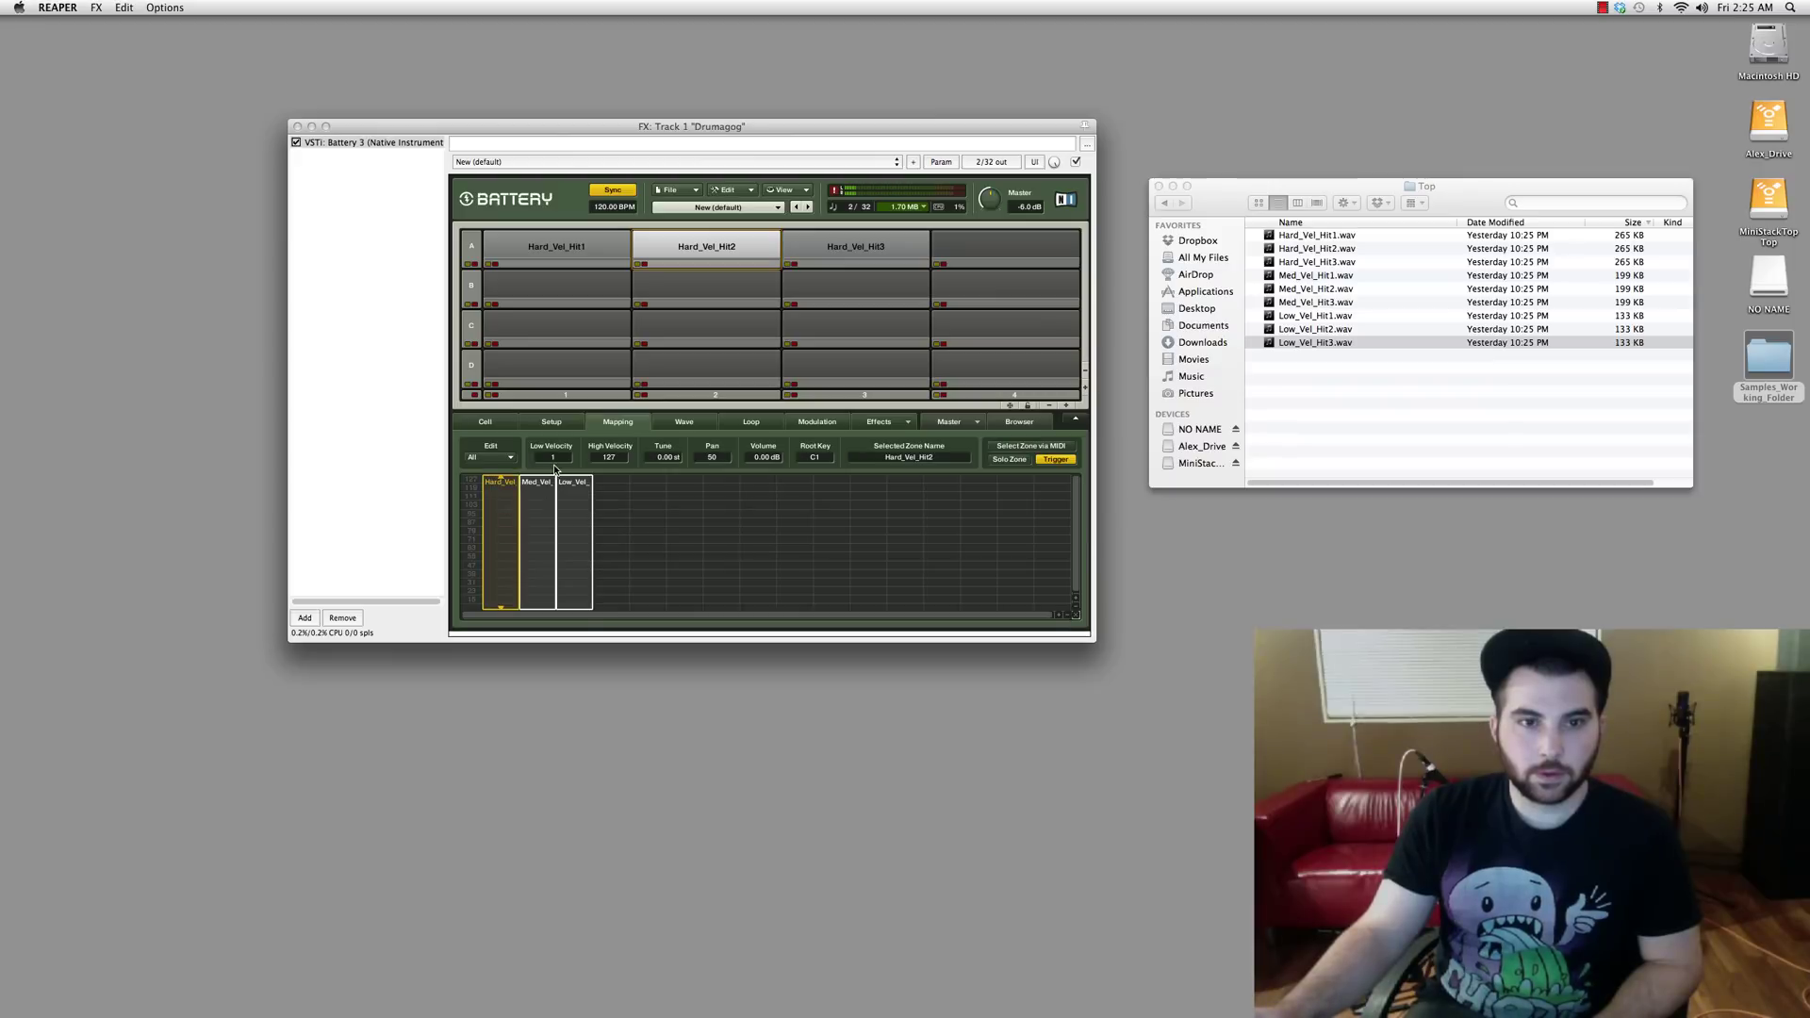
left_click_drag(500, 583, 500, 501)
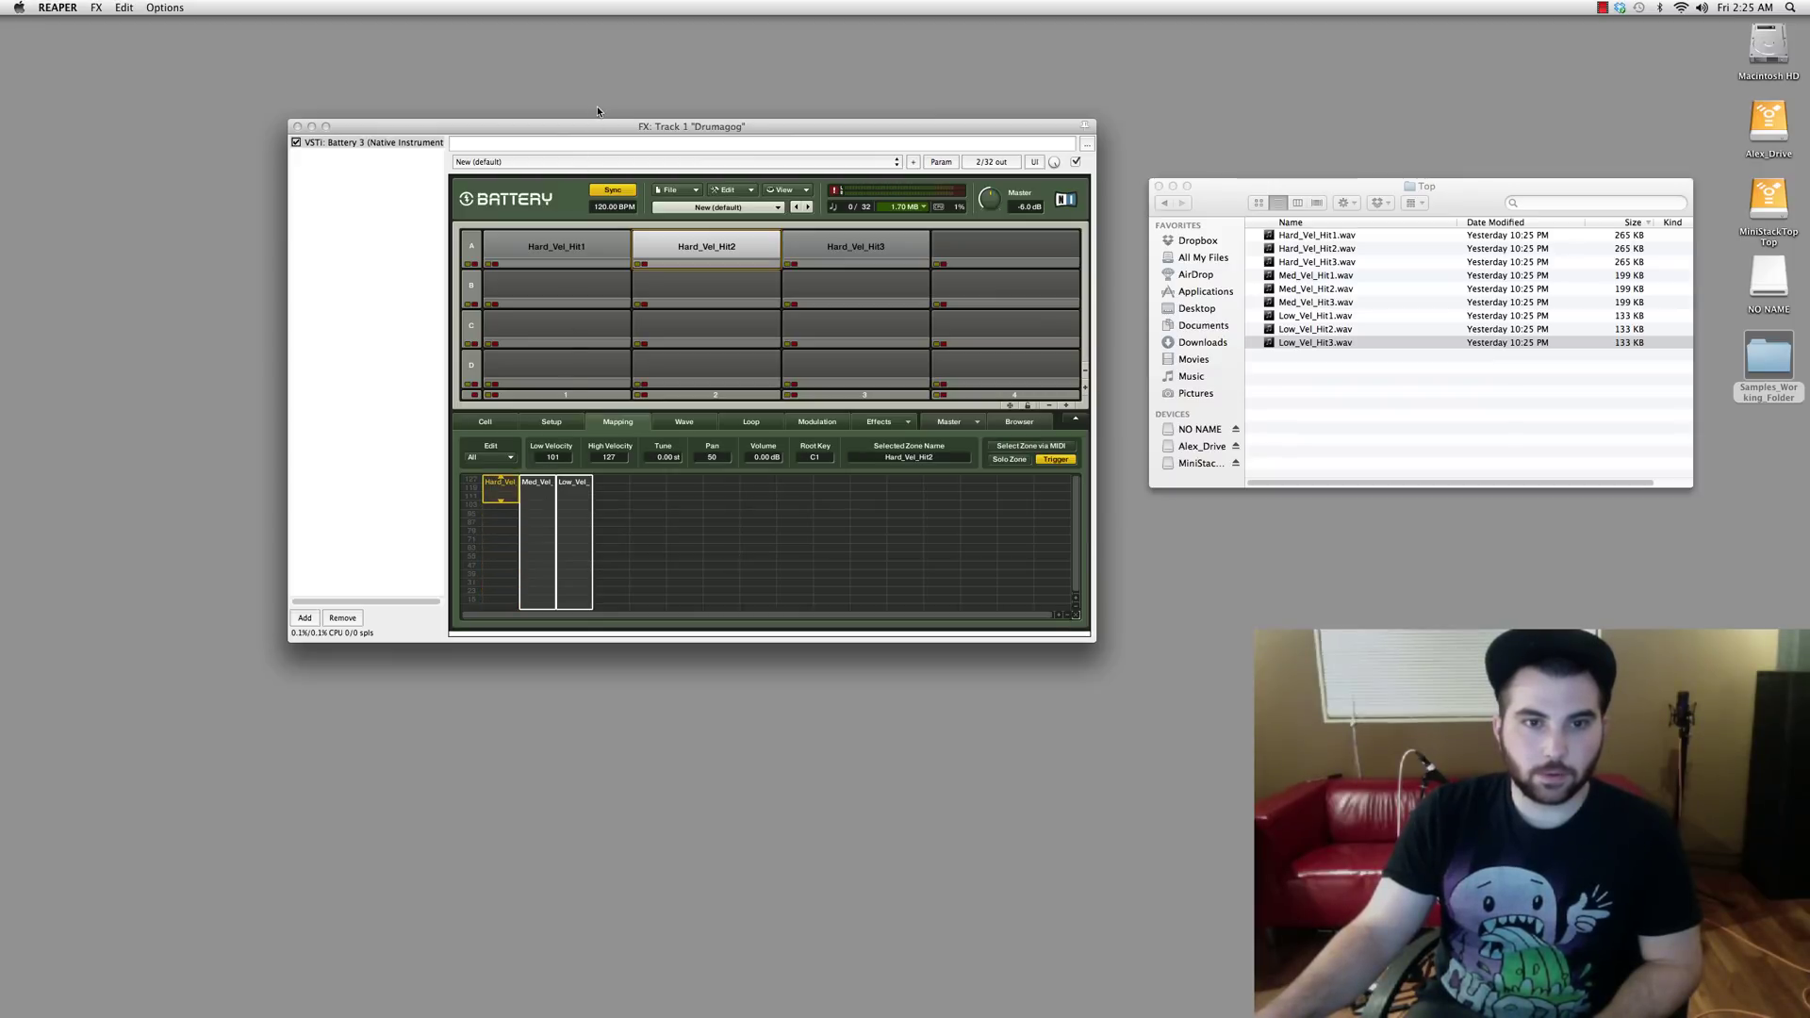
left_click(534, 524)
left_click_drag(597, 459, 613, 557)
left_click_drag(554, 457, 611, 256)
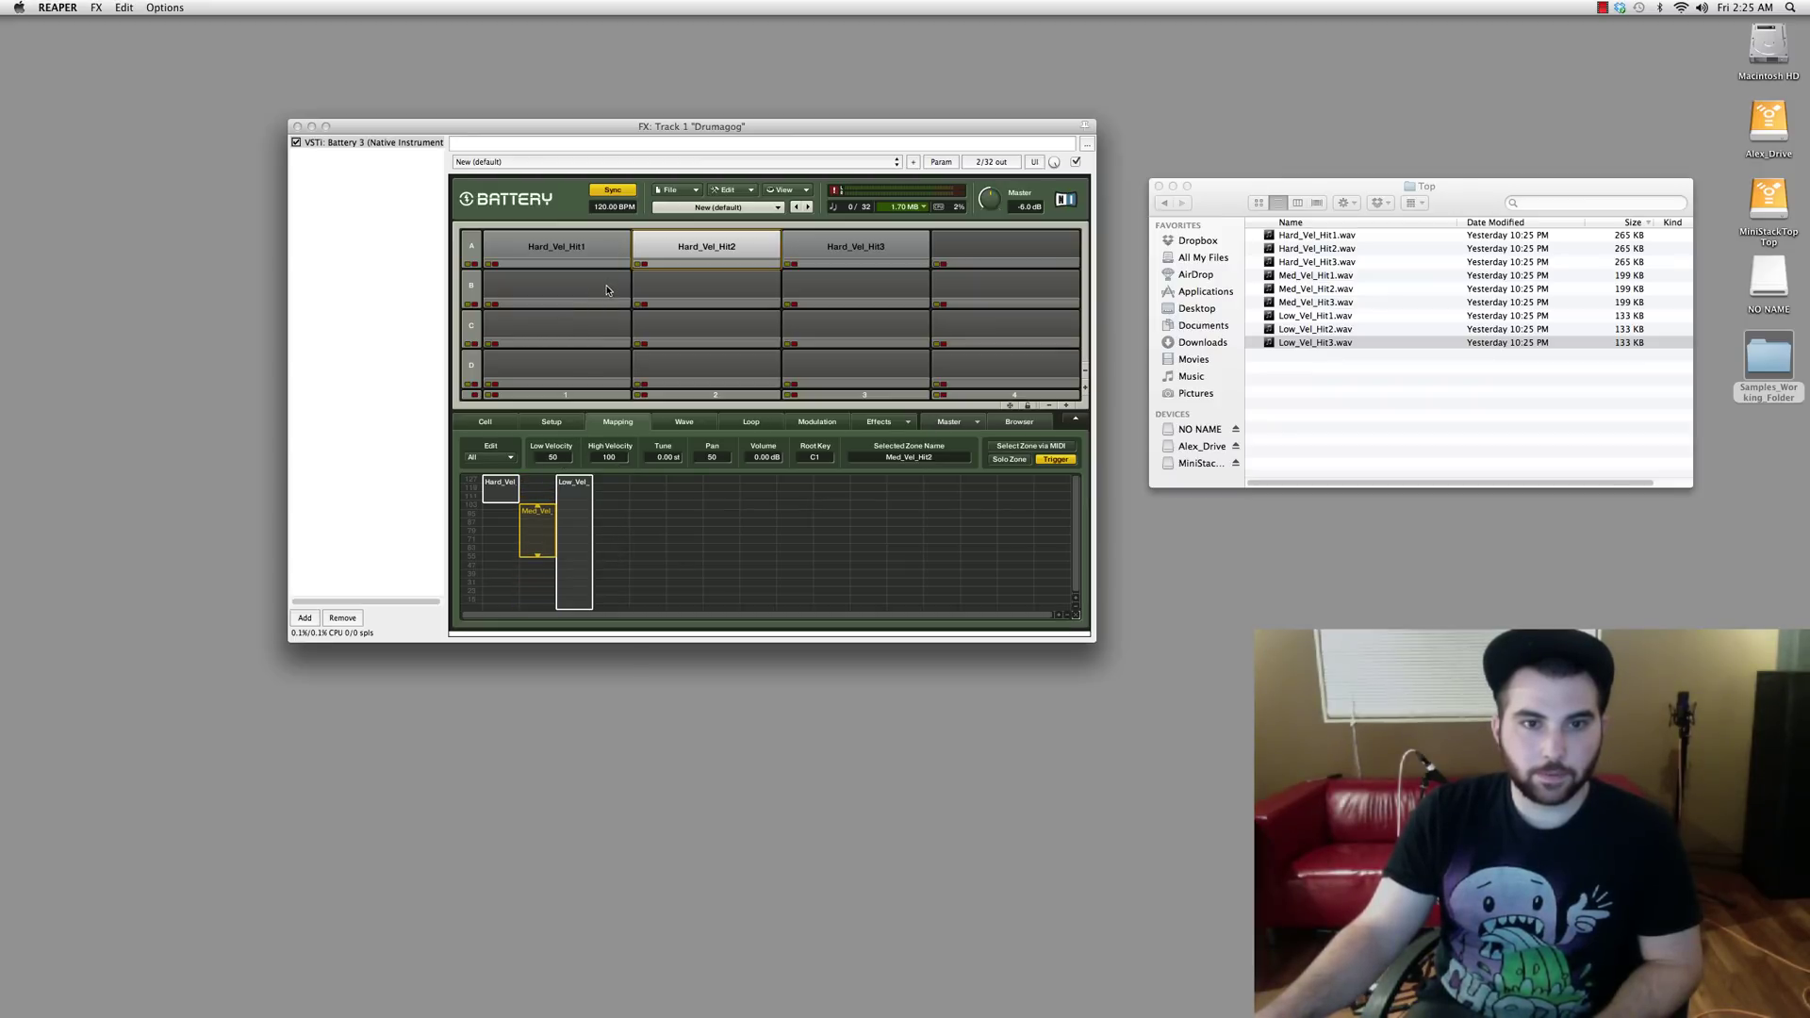
left_click(577, 526)
left_click_drag(574, 477, 575, 518)
left_click_drag(618, 598, 615, 729)
Step: In the Hard_Vel_Hit3 cell, map the hard zone to velocities 101–127, the medium zone to 51–100, and the low zone to 1–50
left_click(829, 249)
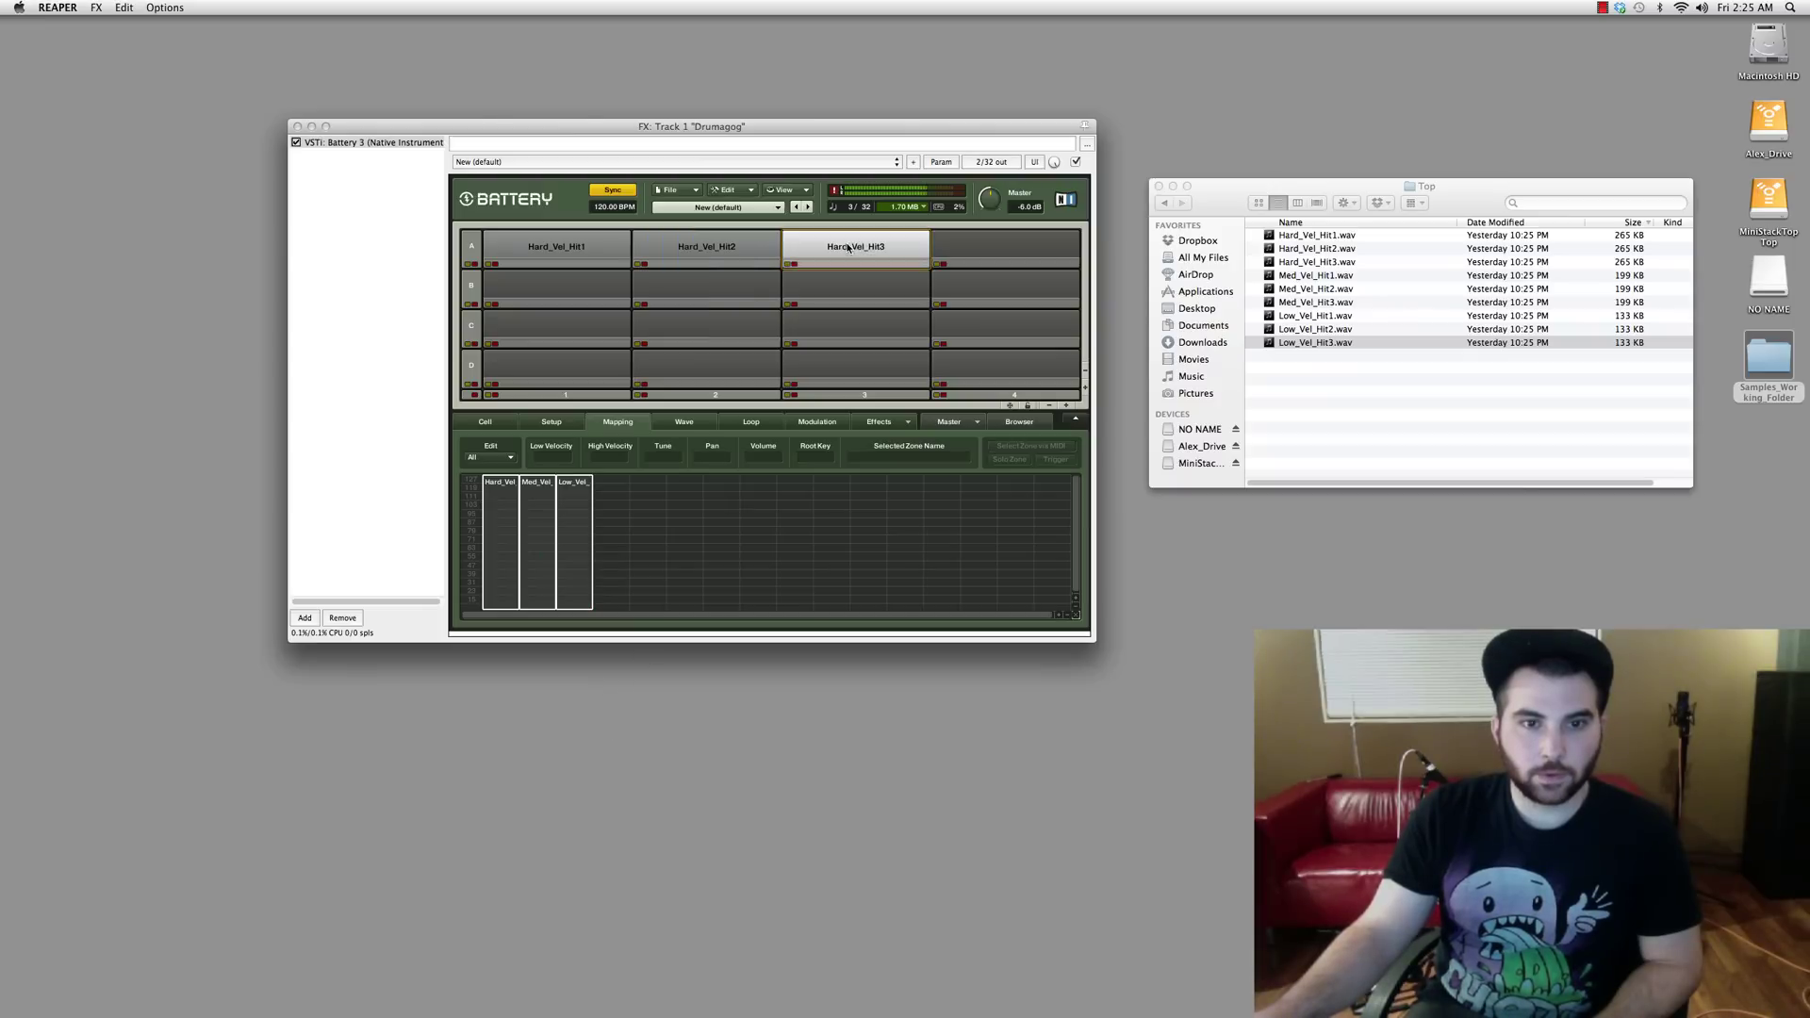
left_click(510, 510)
left_click_drag(562, 459, 612, 116)
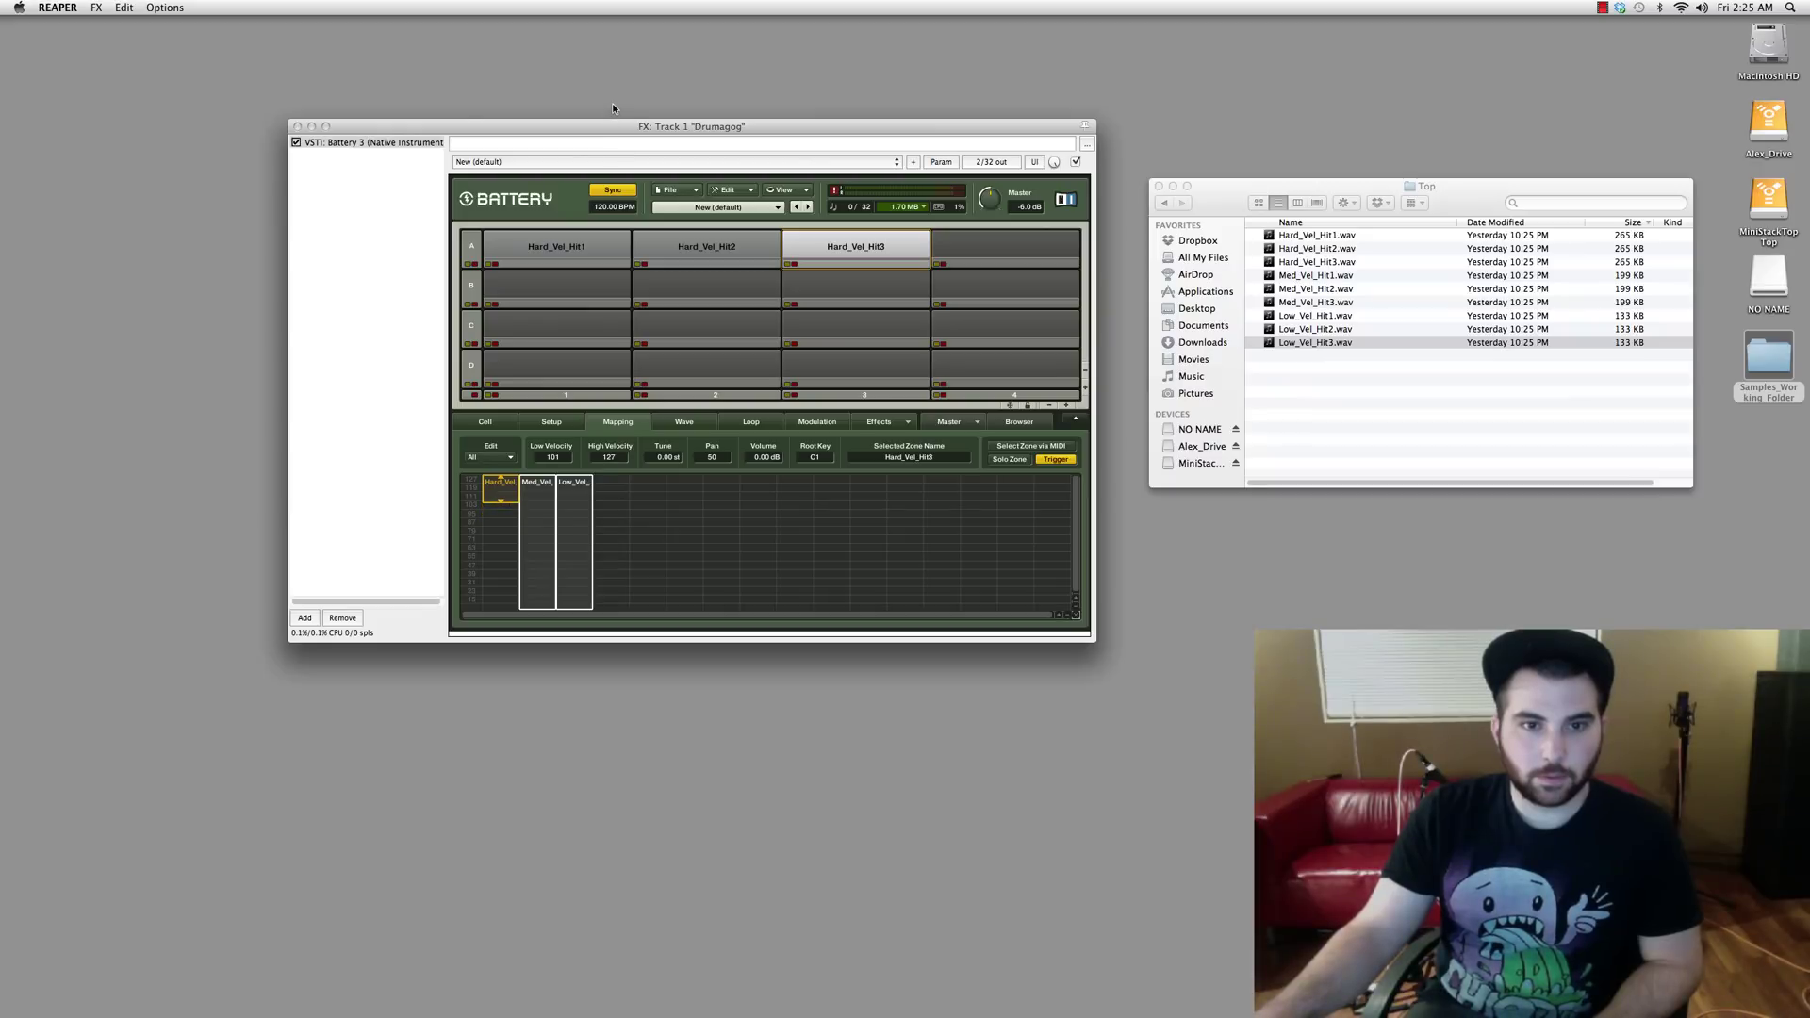
left_click(533, 514)
left_click_drag(614, 465, 612, 561)
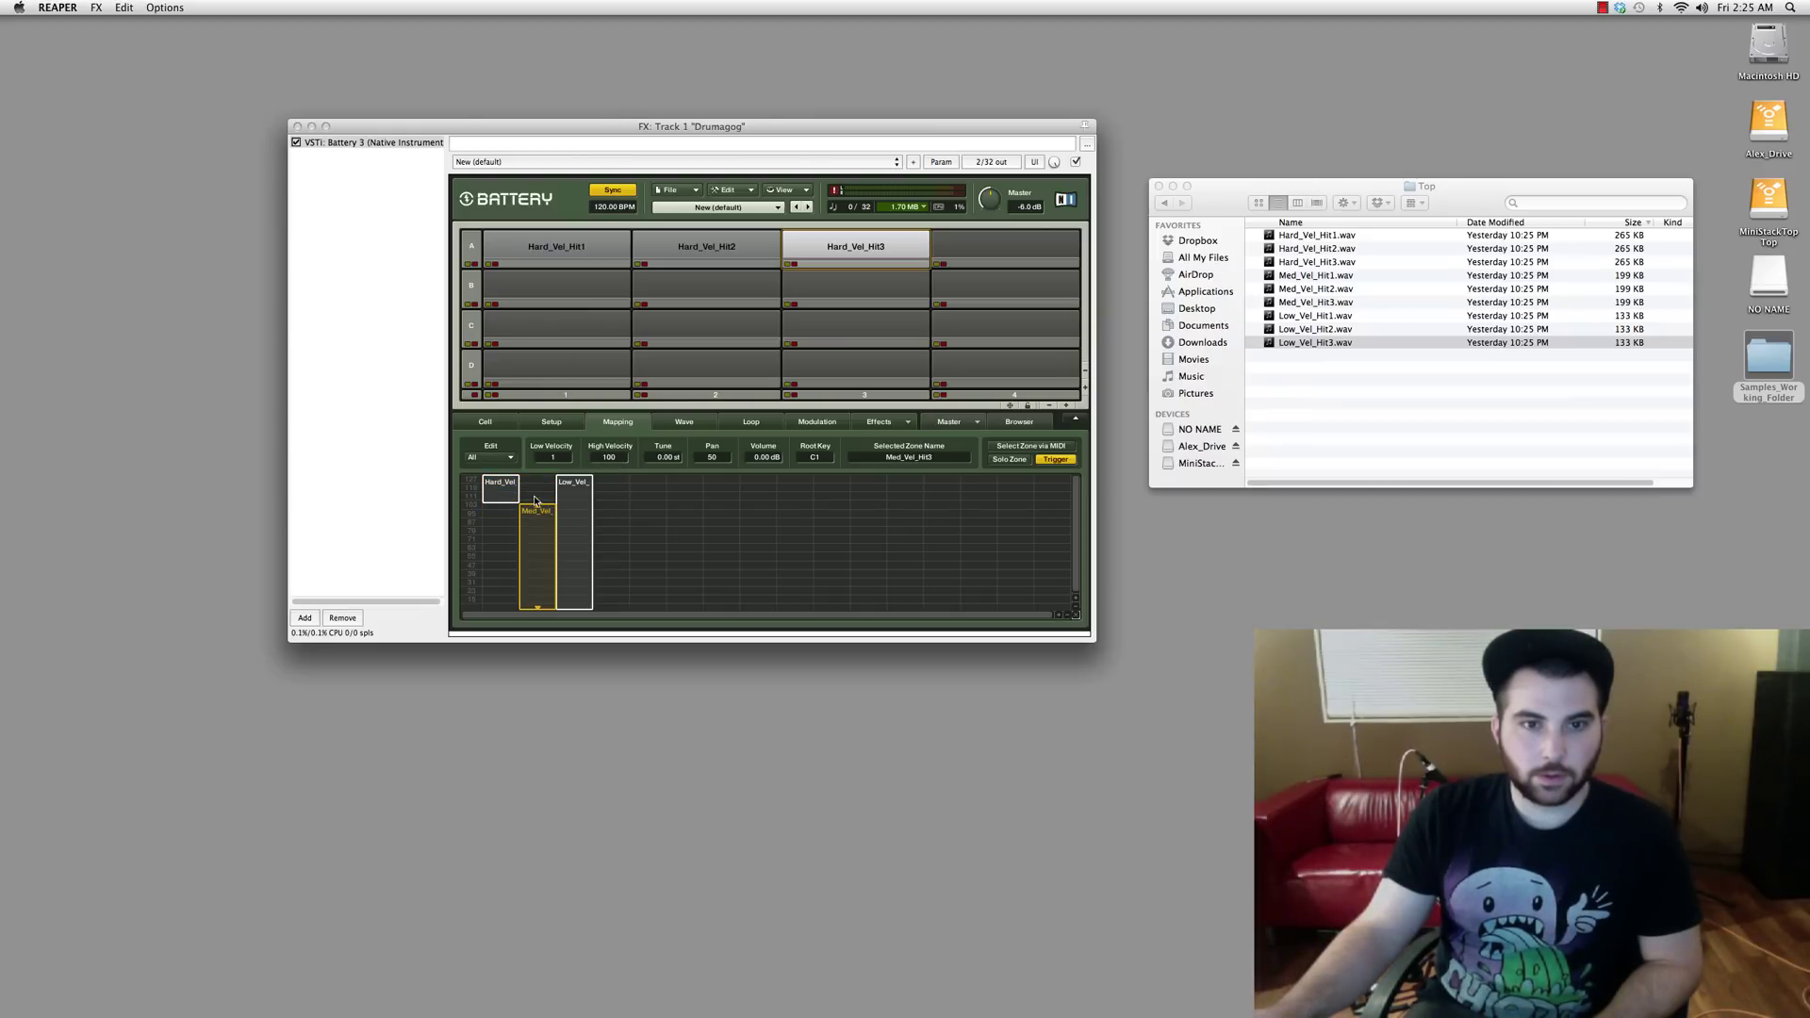
left_click_drag(556, 462, 581, 268)
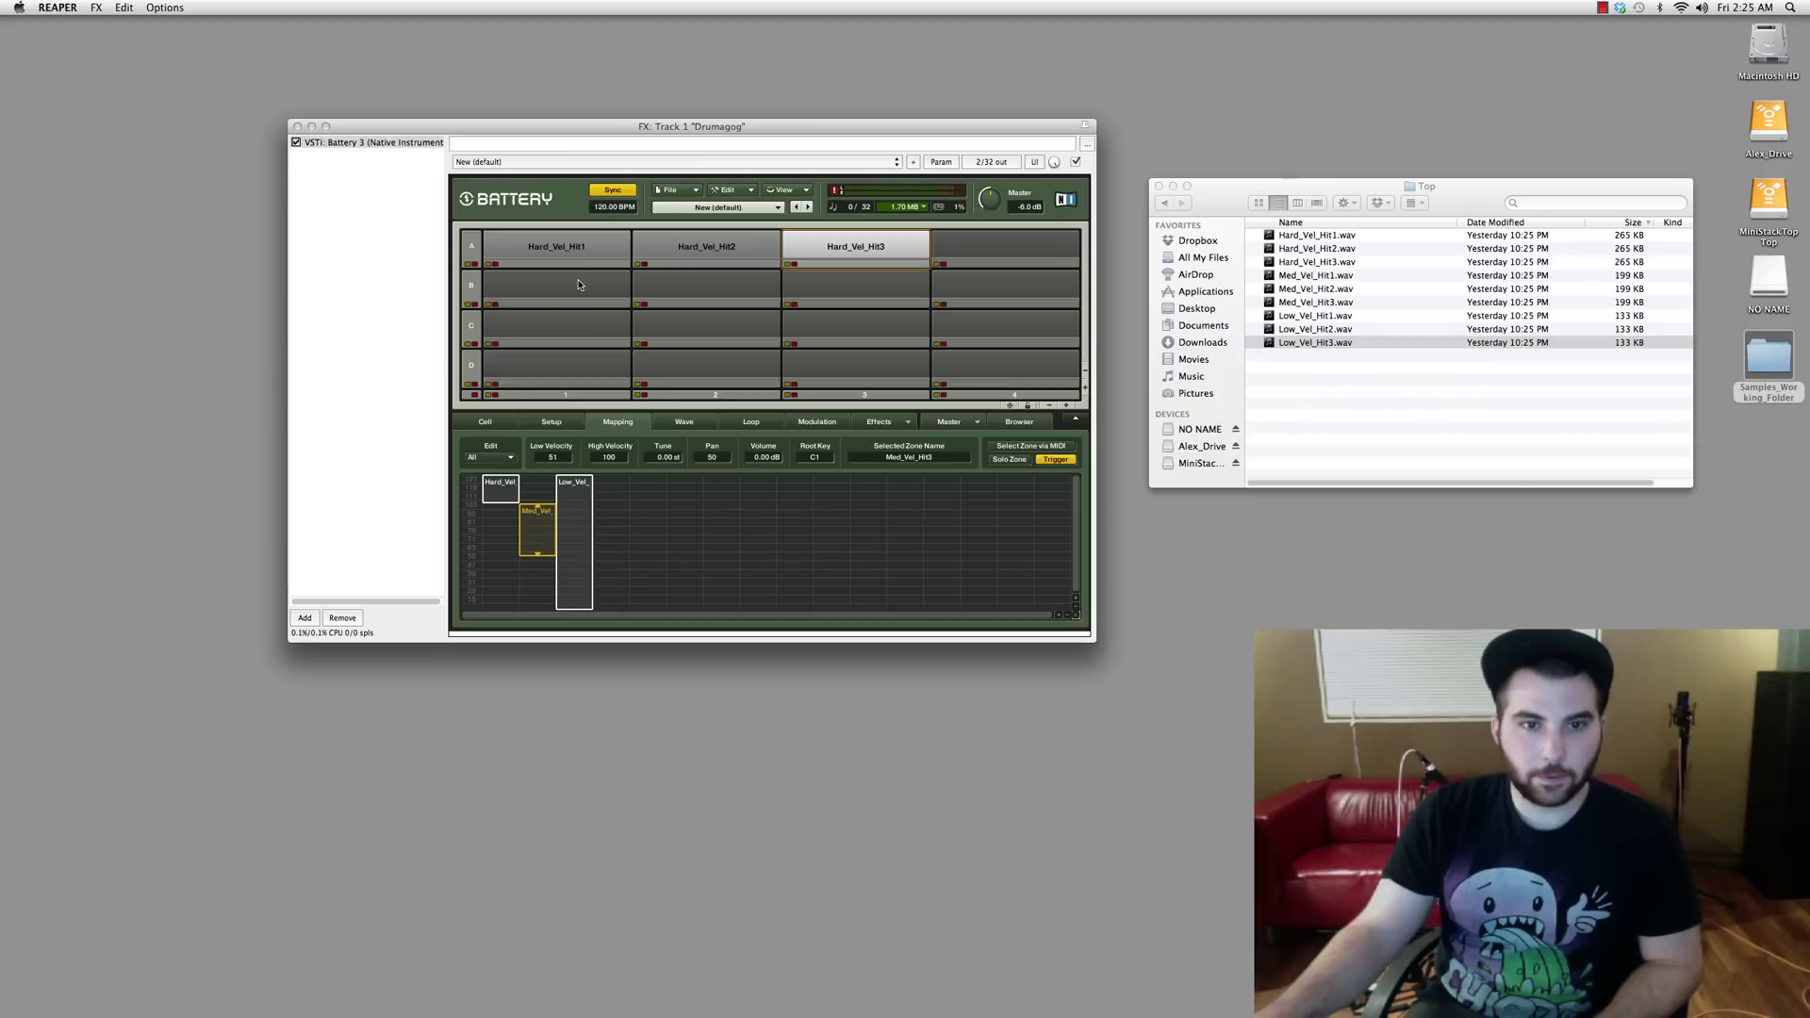
left_click(584, 515)
left_click_drag(613, 462, 612, 748)
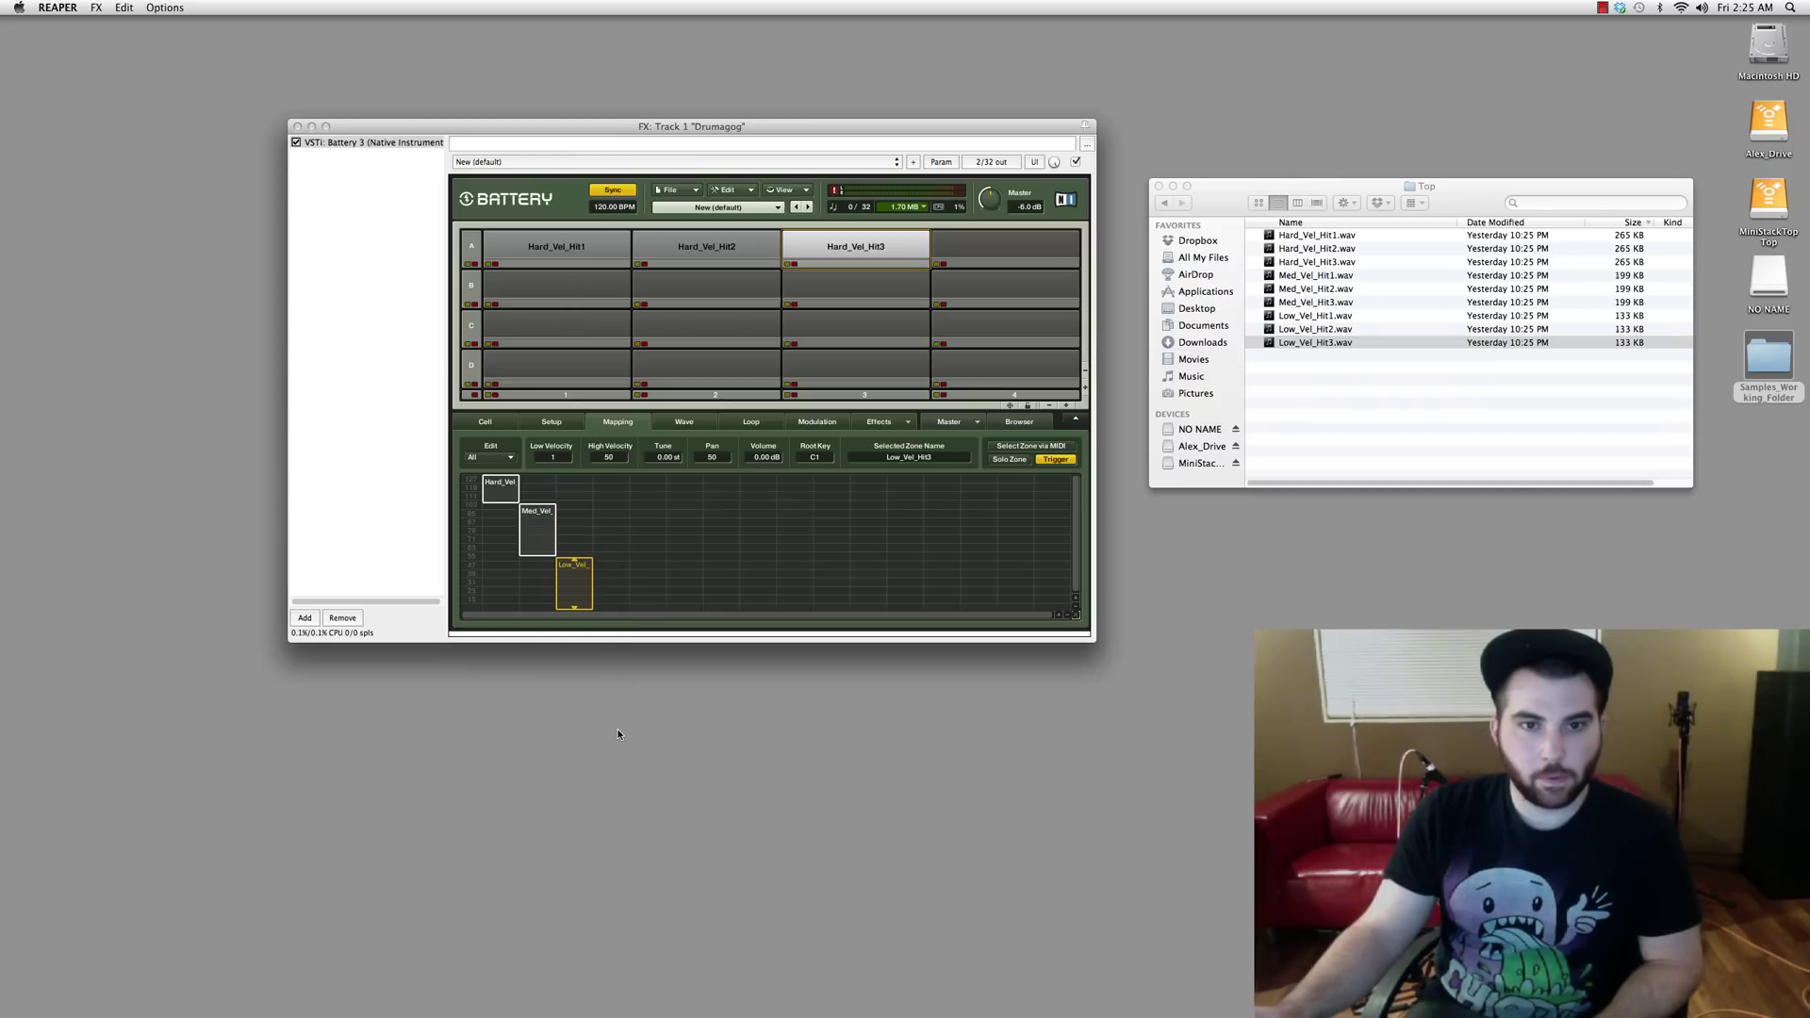
Step: Set Condition 1 of the Hard_Vel_Hit1 cell's activation to Cycle Random
left_click_drag(760, 128, 742, 162)
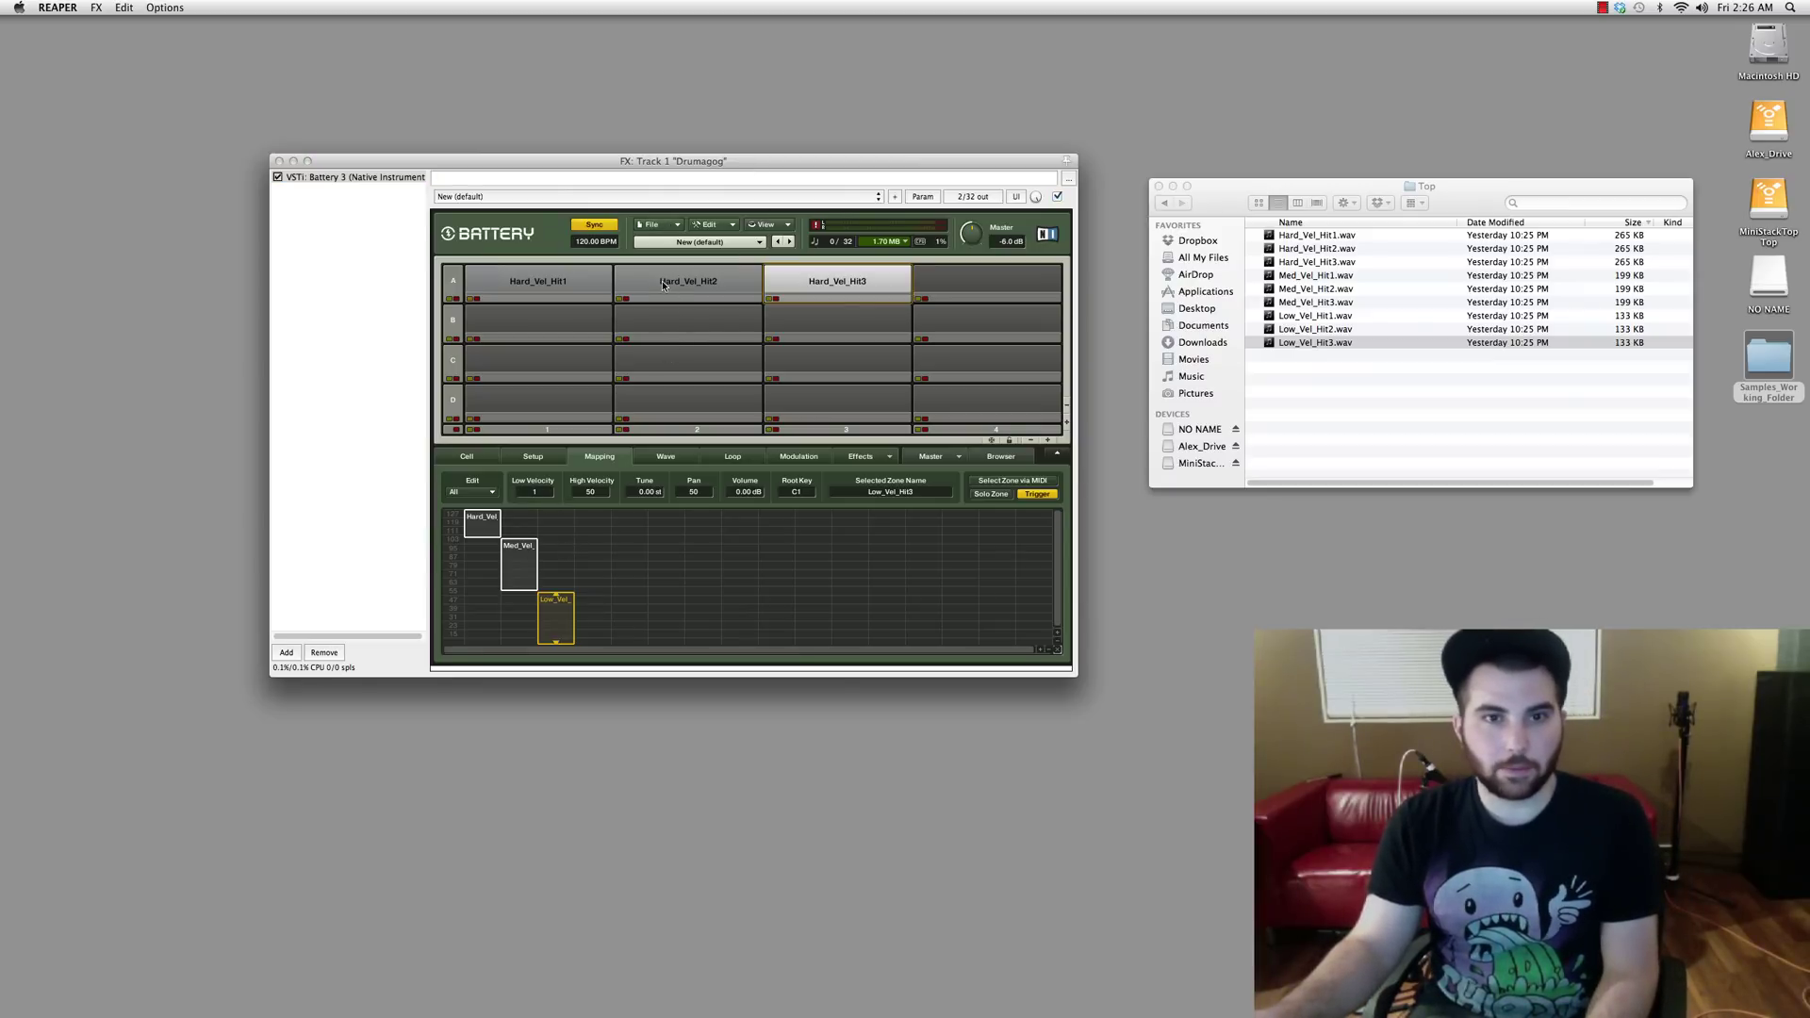
left_click(543, 281)
left_click(467, 458)
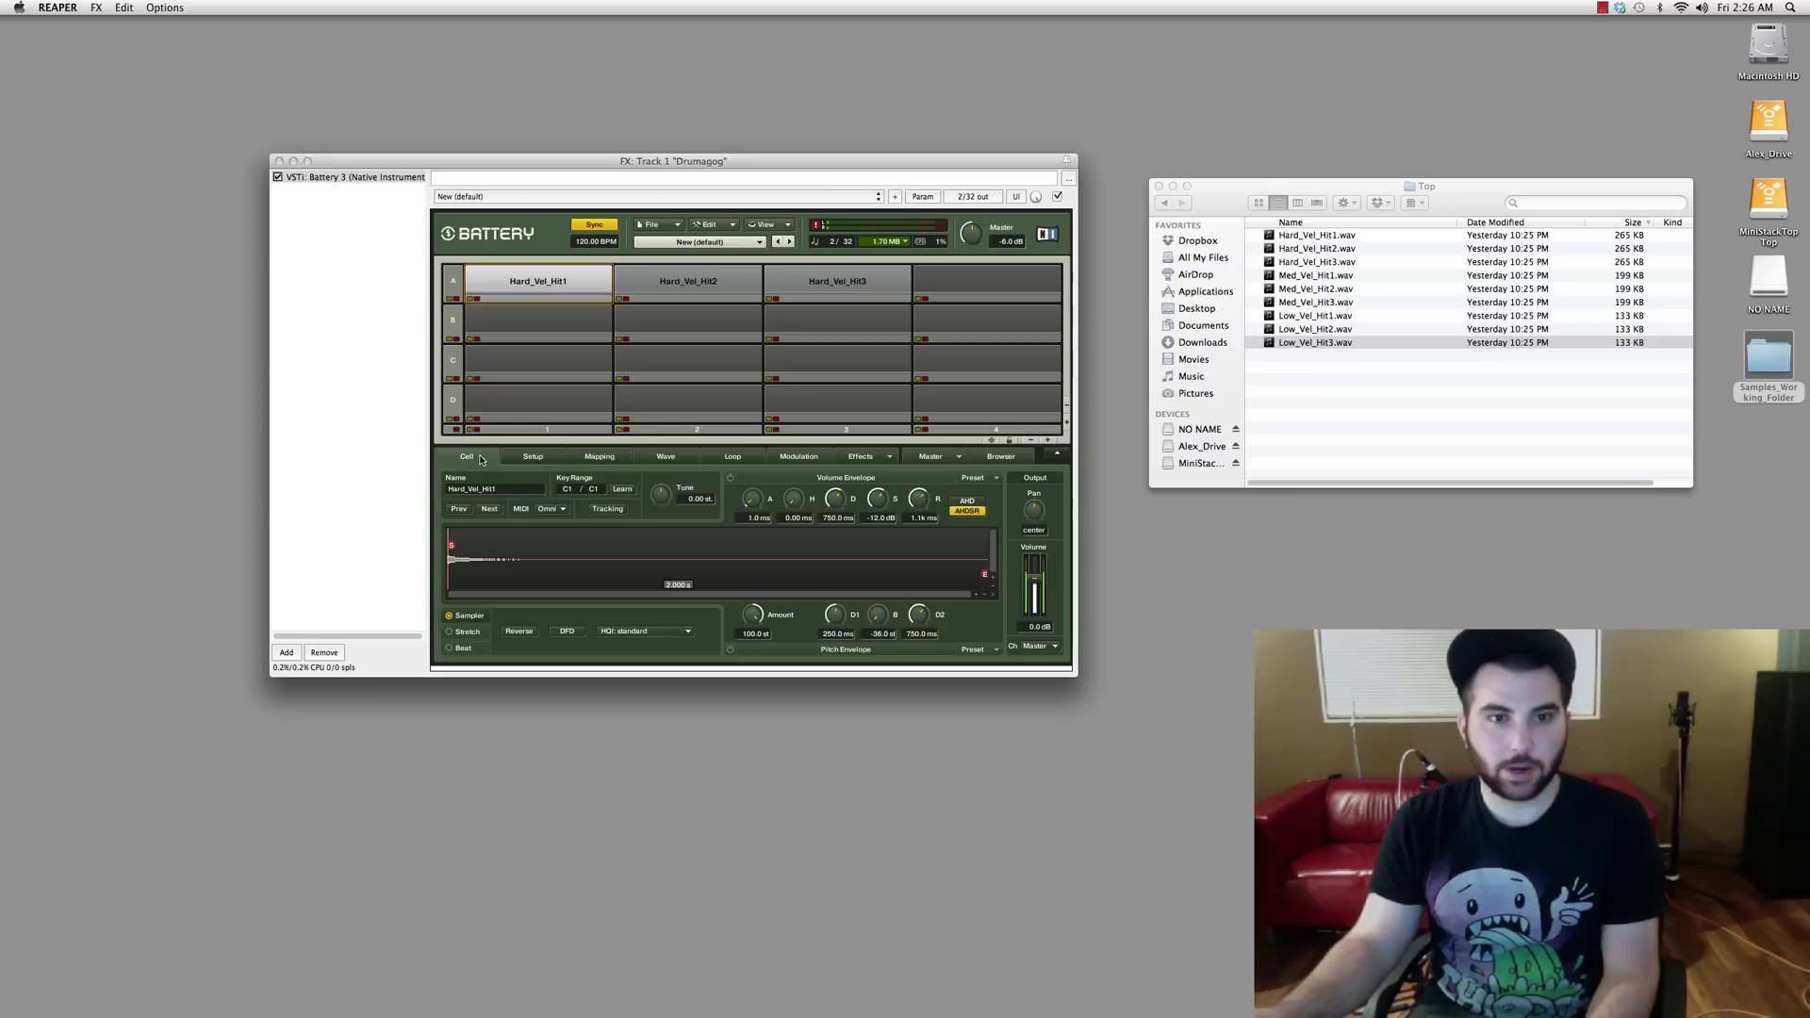
left_click(534, 458)
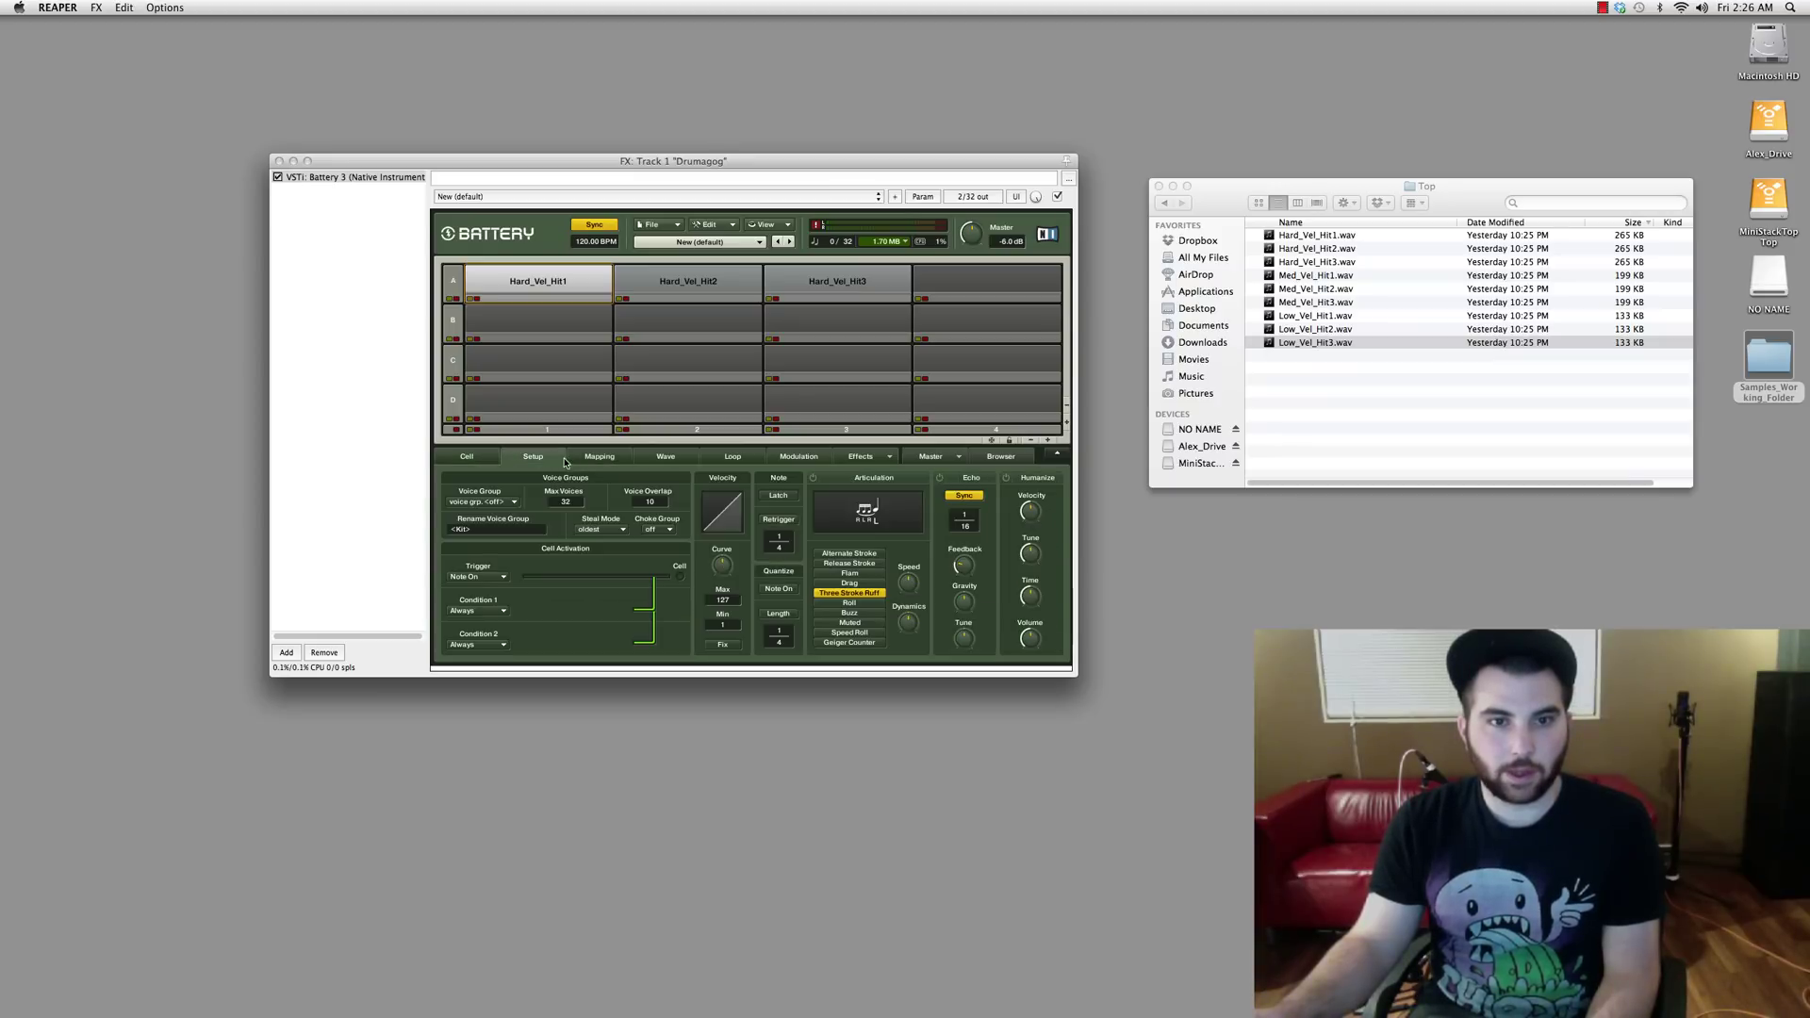
left_click(497, 613)
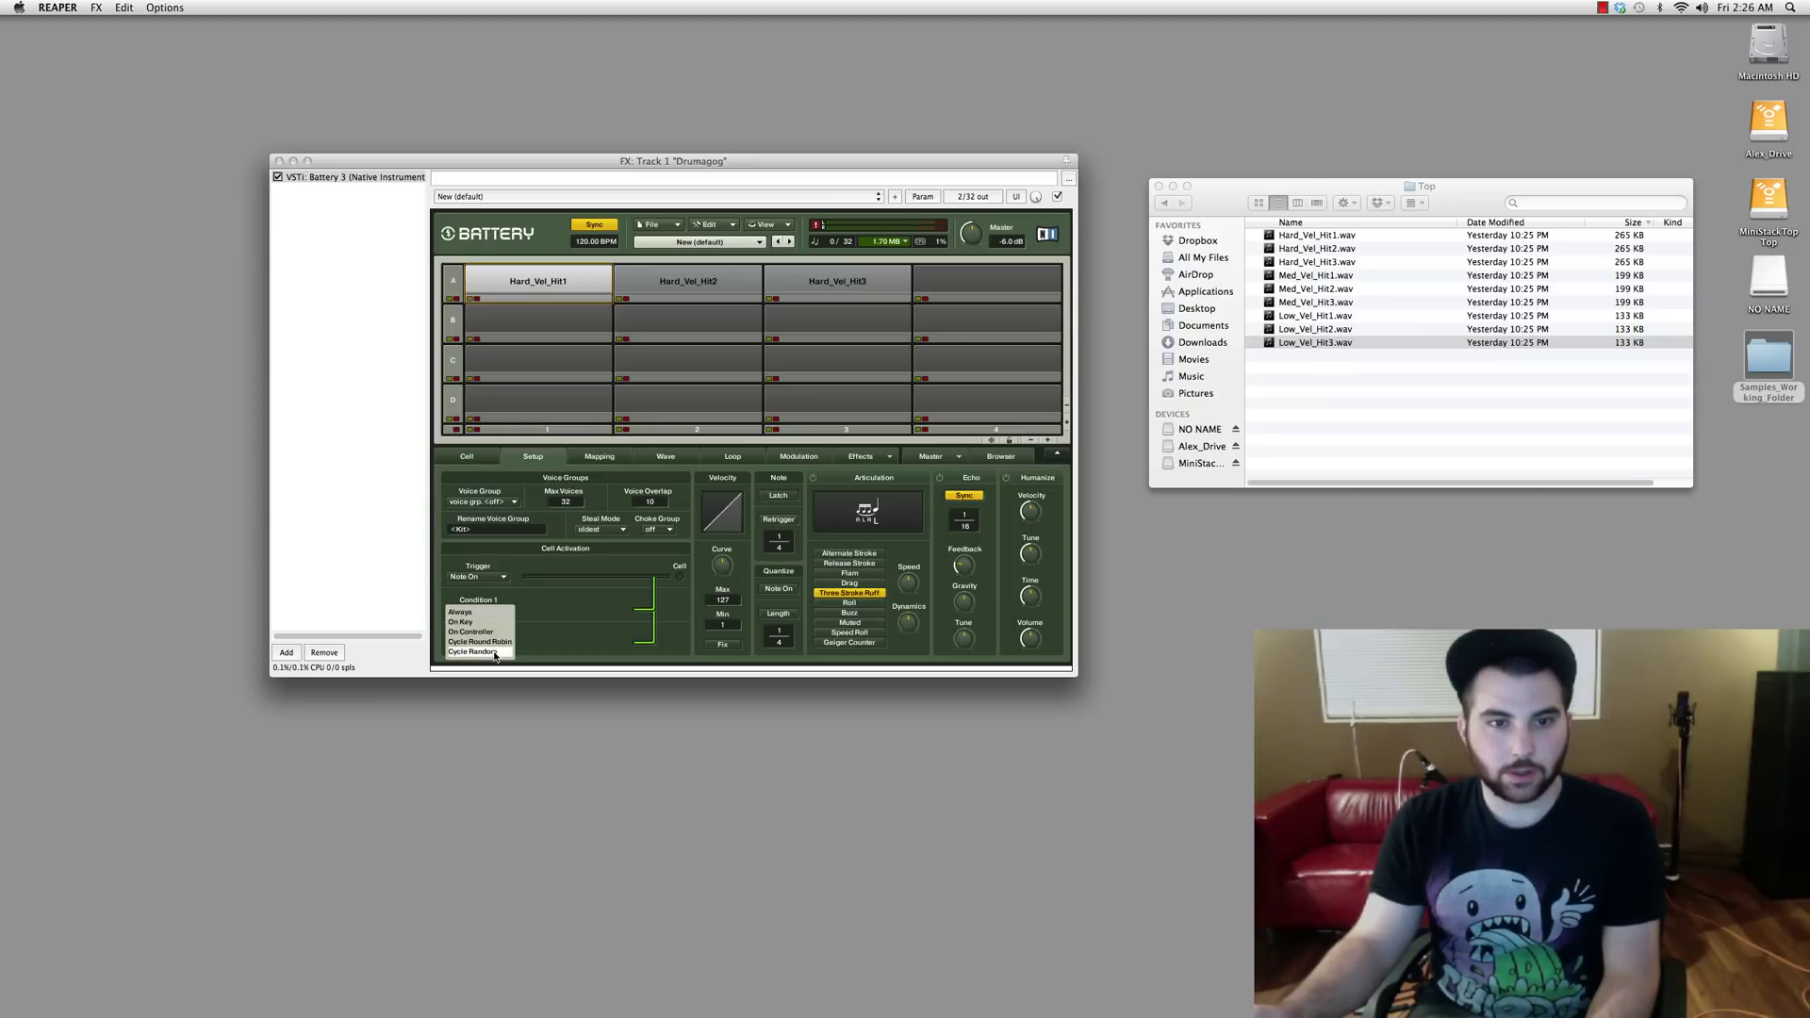
left_click(476, 622)
Step: Set Condition 1 of the cell activation to Cycle Random for both the Hard_Vel_Hit2 and Hard_Vel_Hit3 cells
left_click(697, 280)
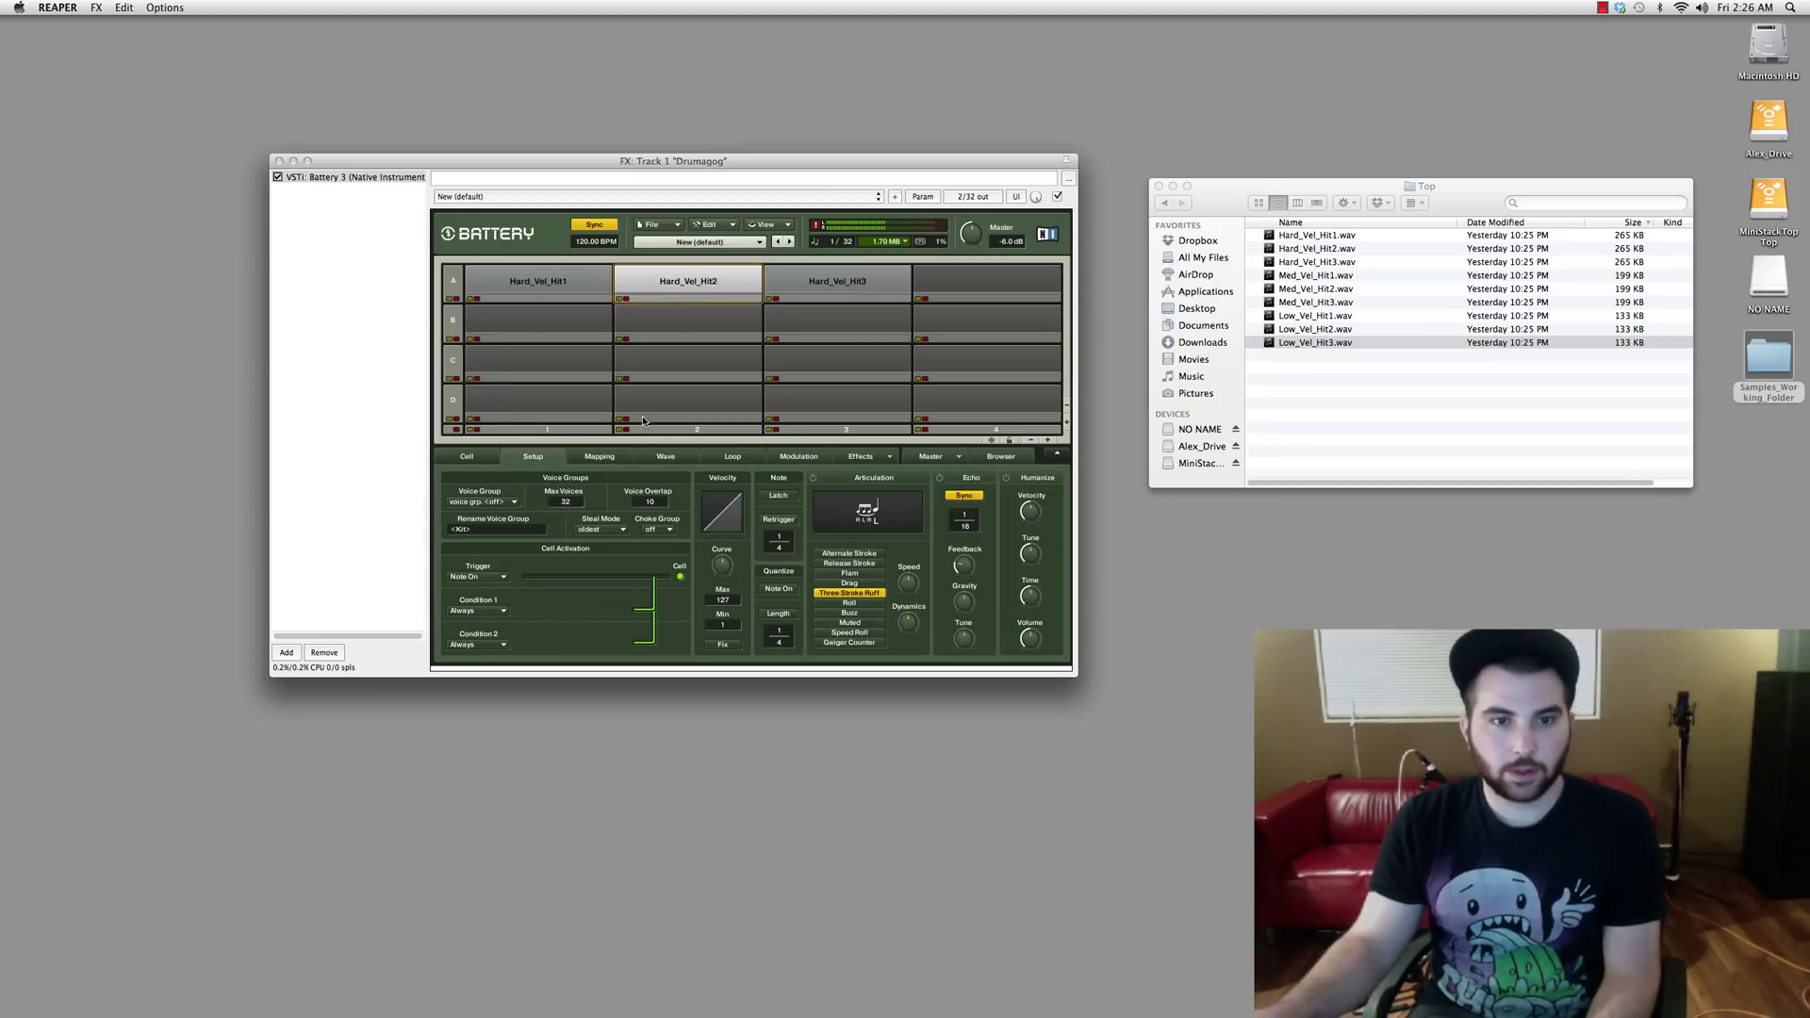
left_click(478, 611)
left_click(500, 658)
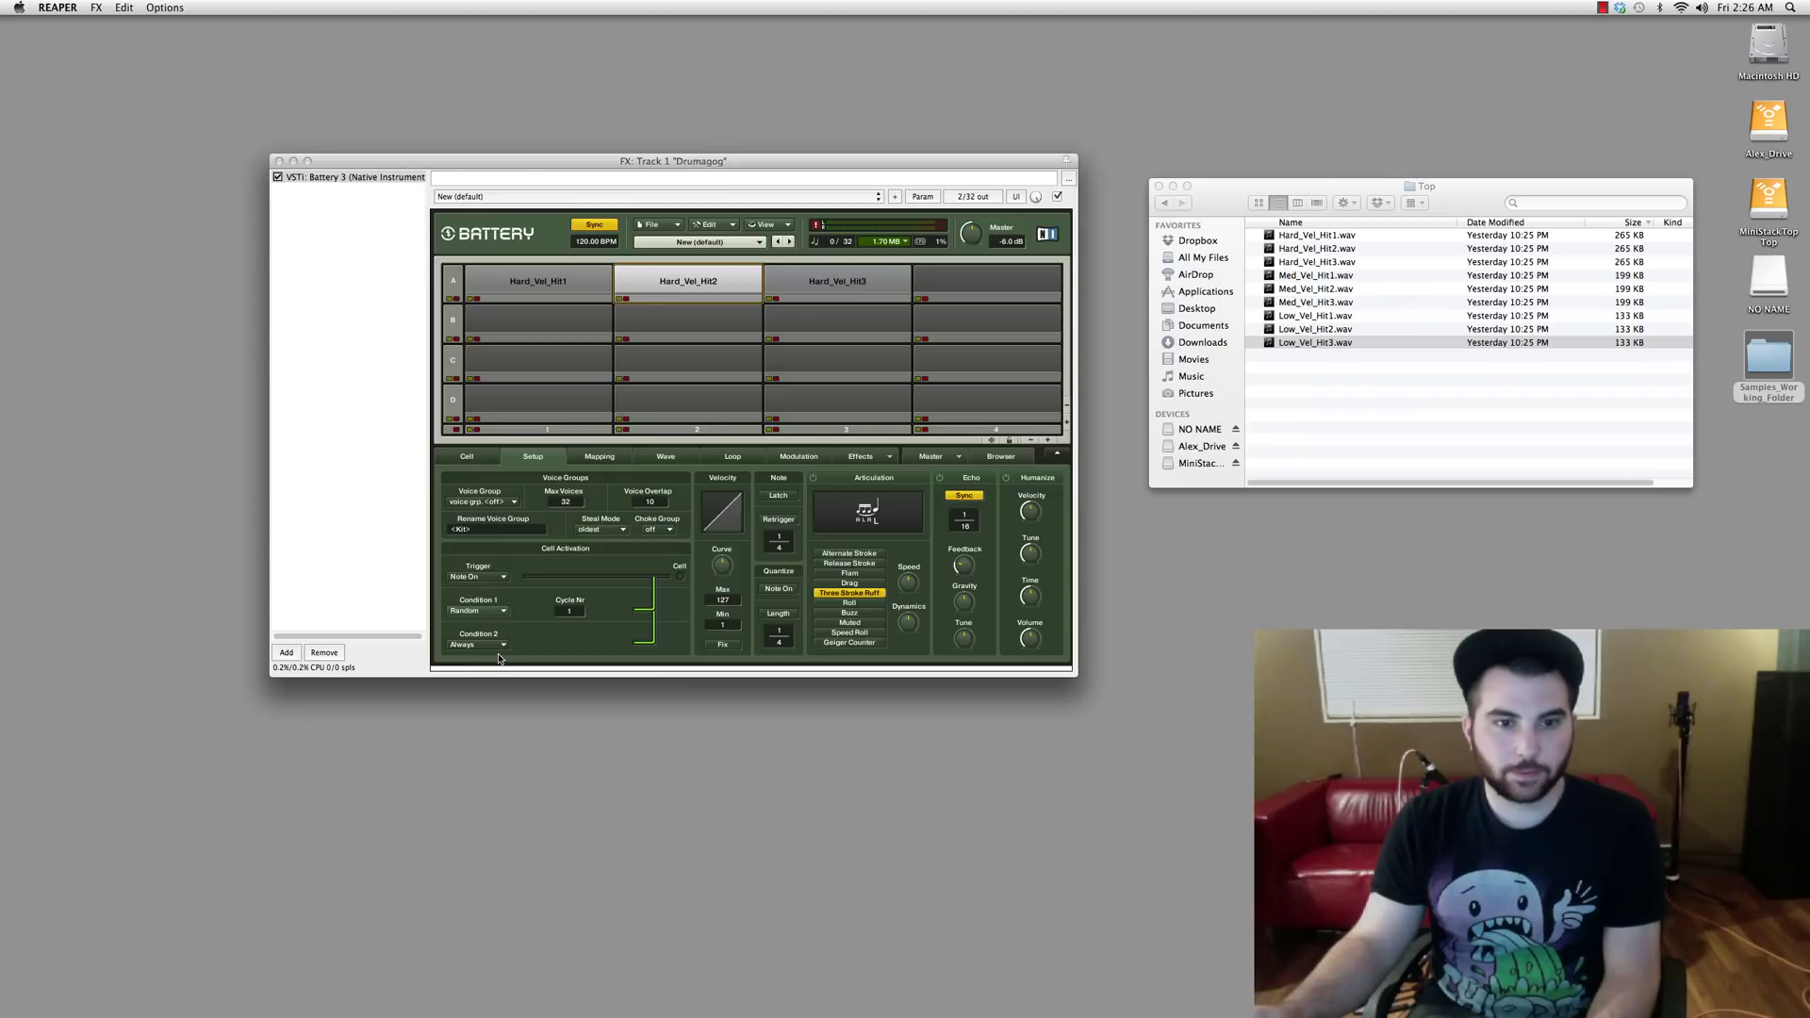
left_click(863, 275)
left_click(478, 611)
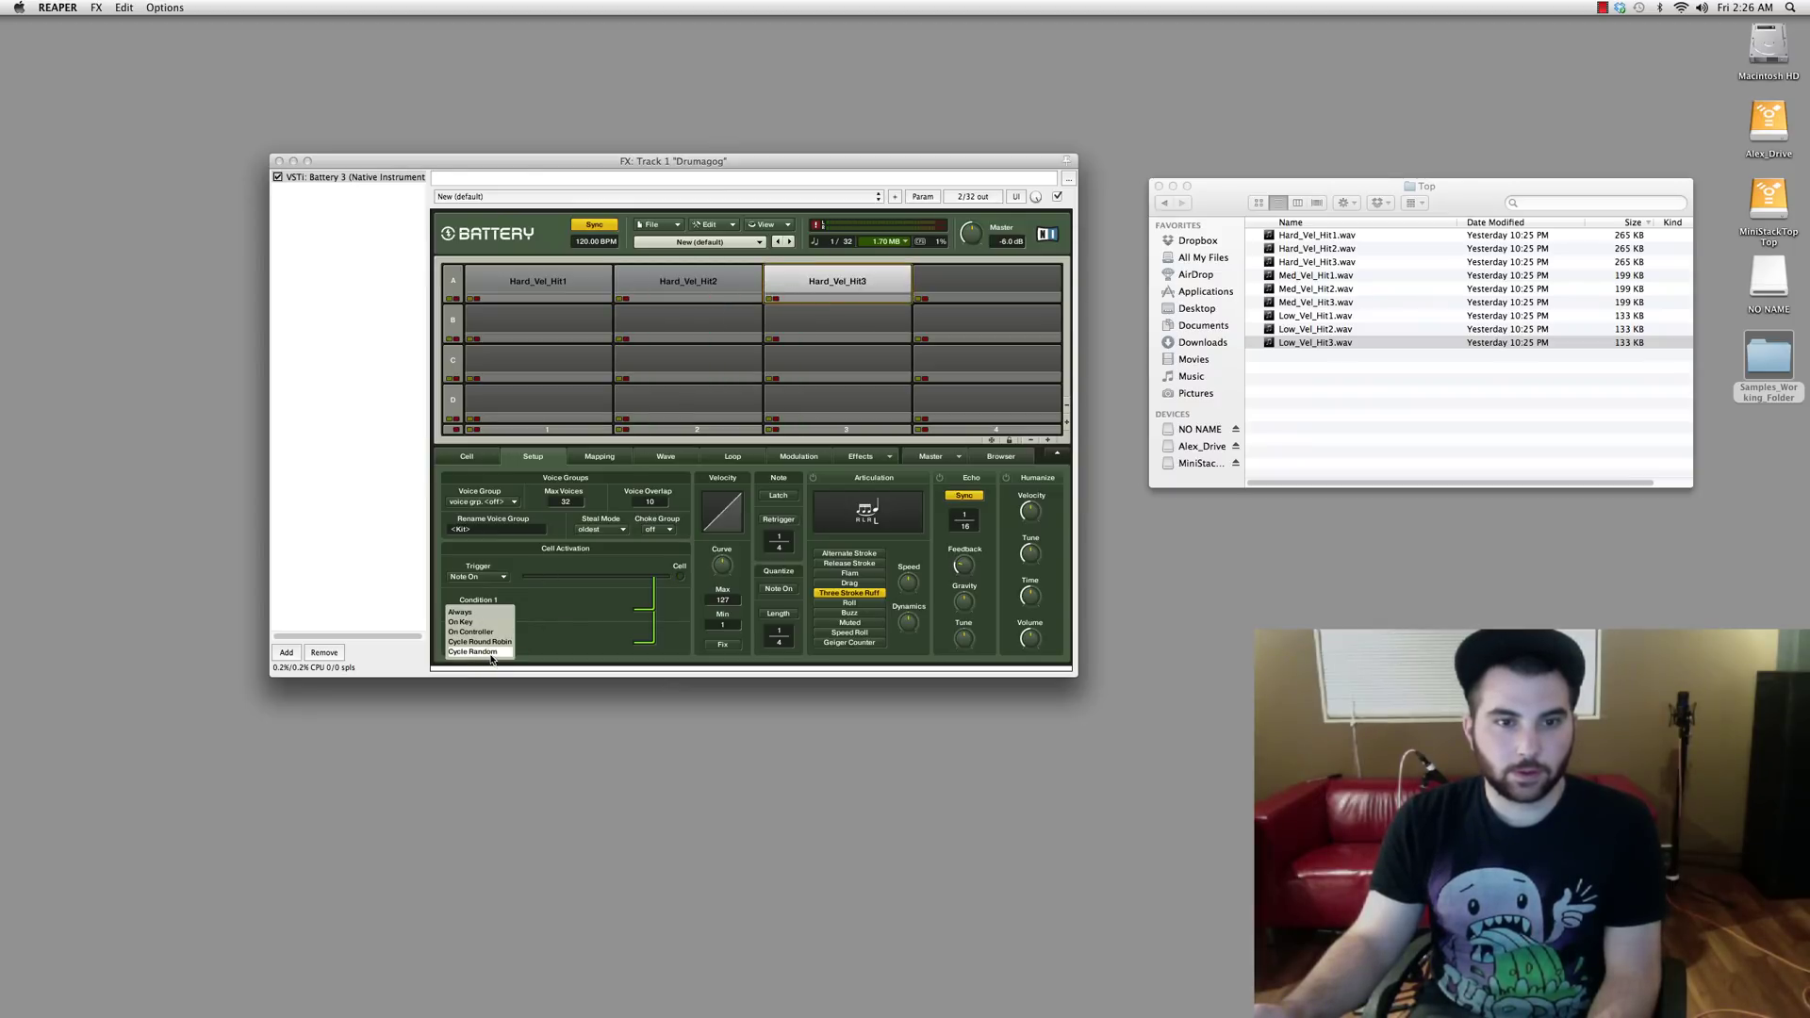
left_click(492, 652)
Step: Bring up the REAPER project, insert a new MIDI item on the Drumagog track and open it for note editing
mouse_move(890, 1015)
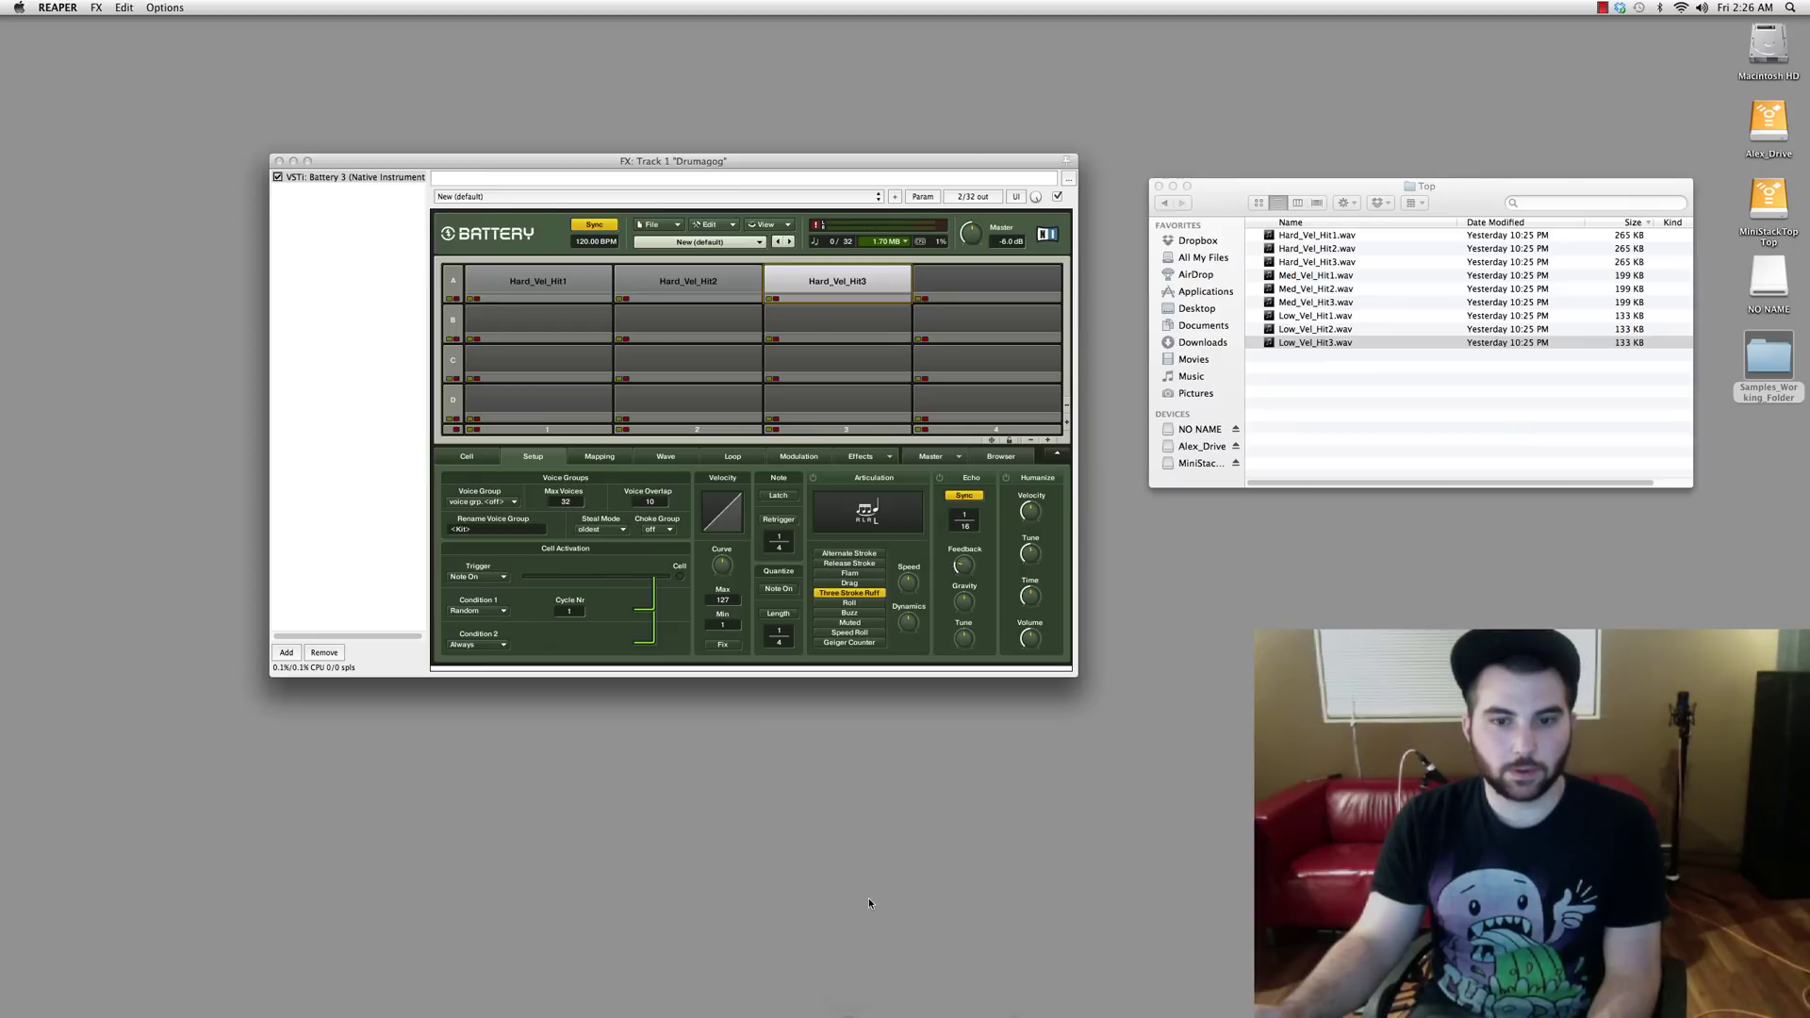
left_click(962, 985)
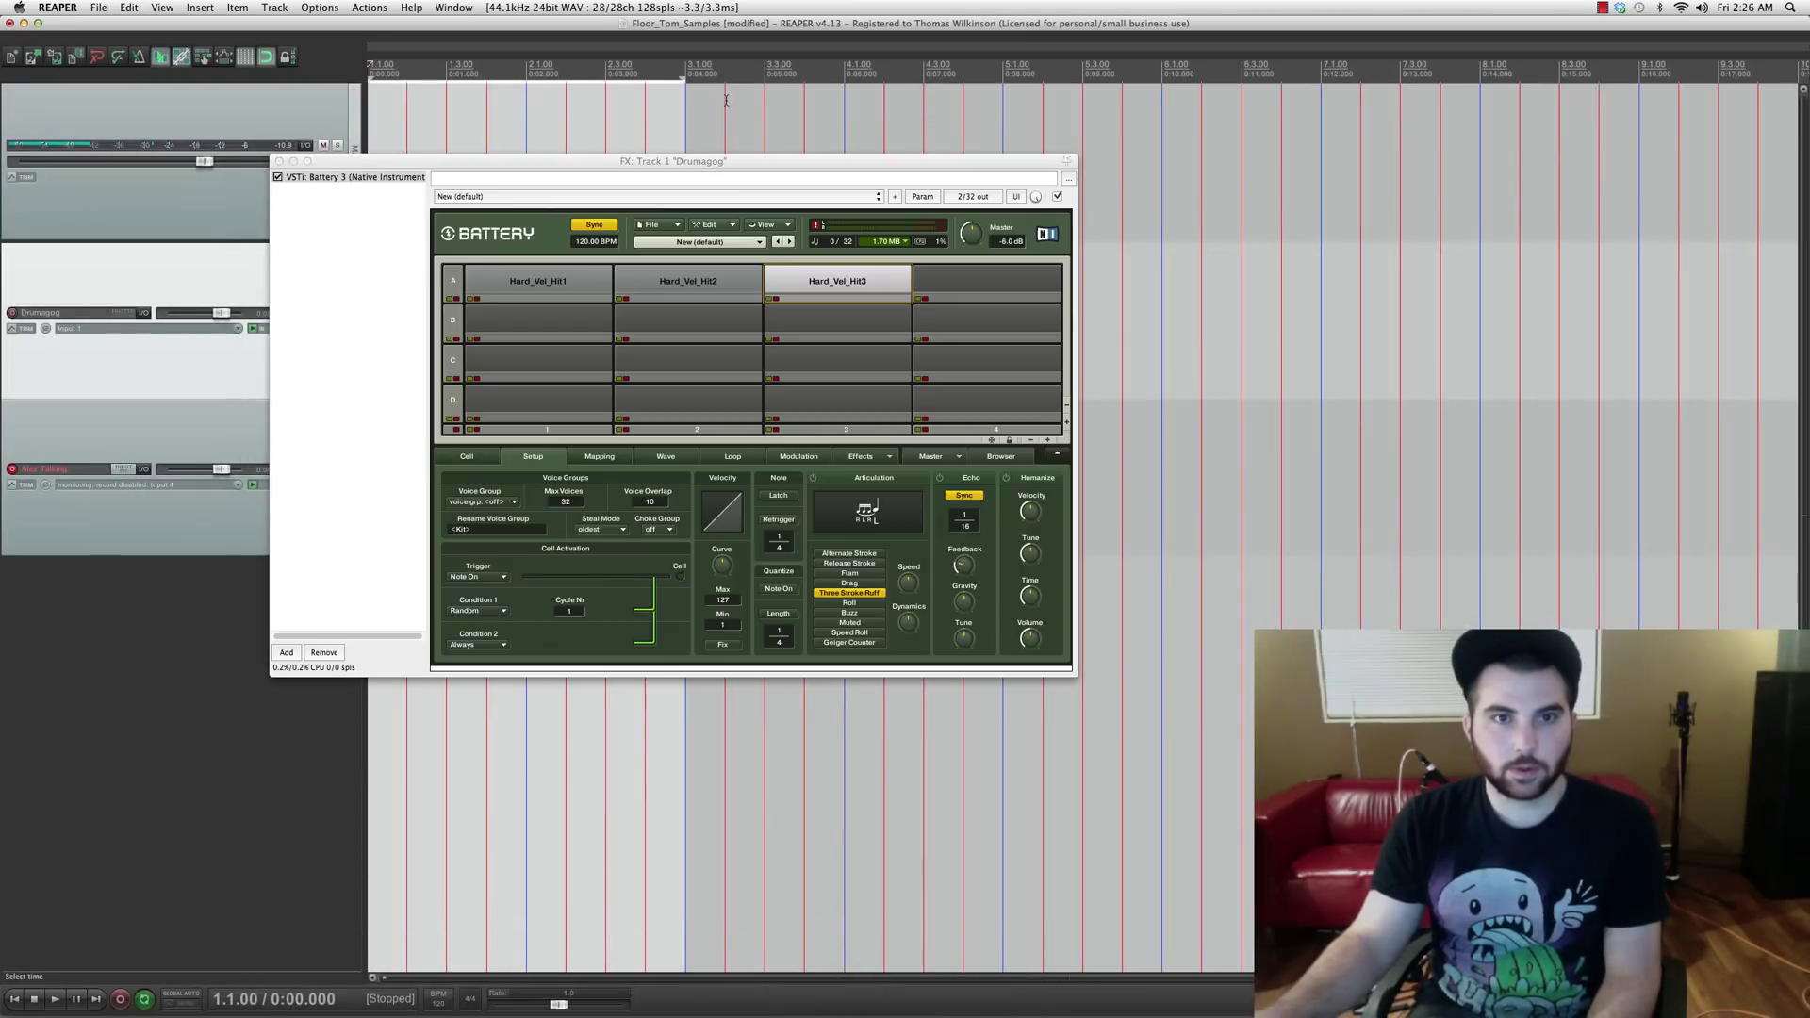
left_click_drag(807, 162, 1394, 169)
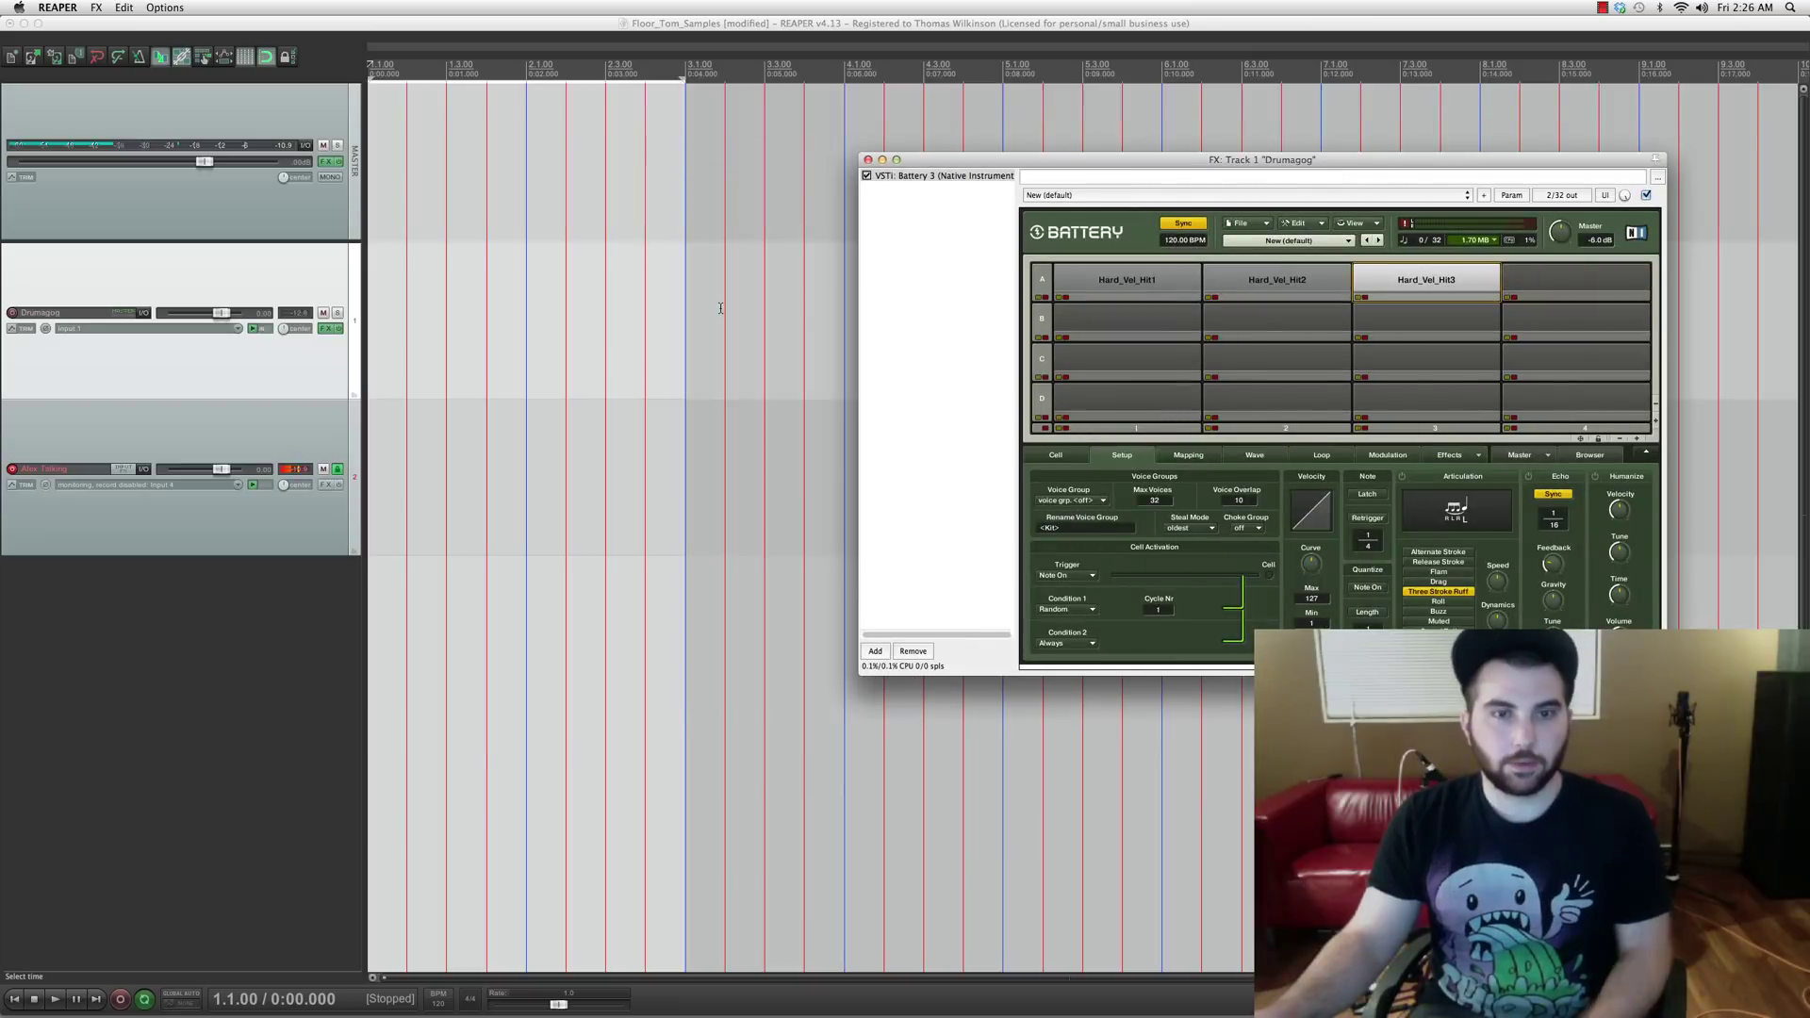
left_click_drag(649, 330, 370, 330)
right_click(526, 304)
mouse_move(660, 427)
left_click(868, 438)
Step: Place four C2 notes in the MIDI item, moving the first one down from C#2
left_click(760, 502)
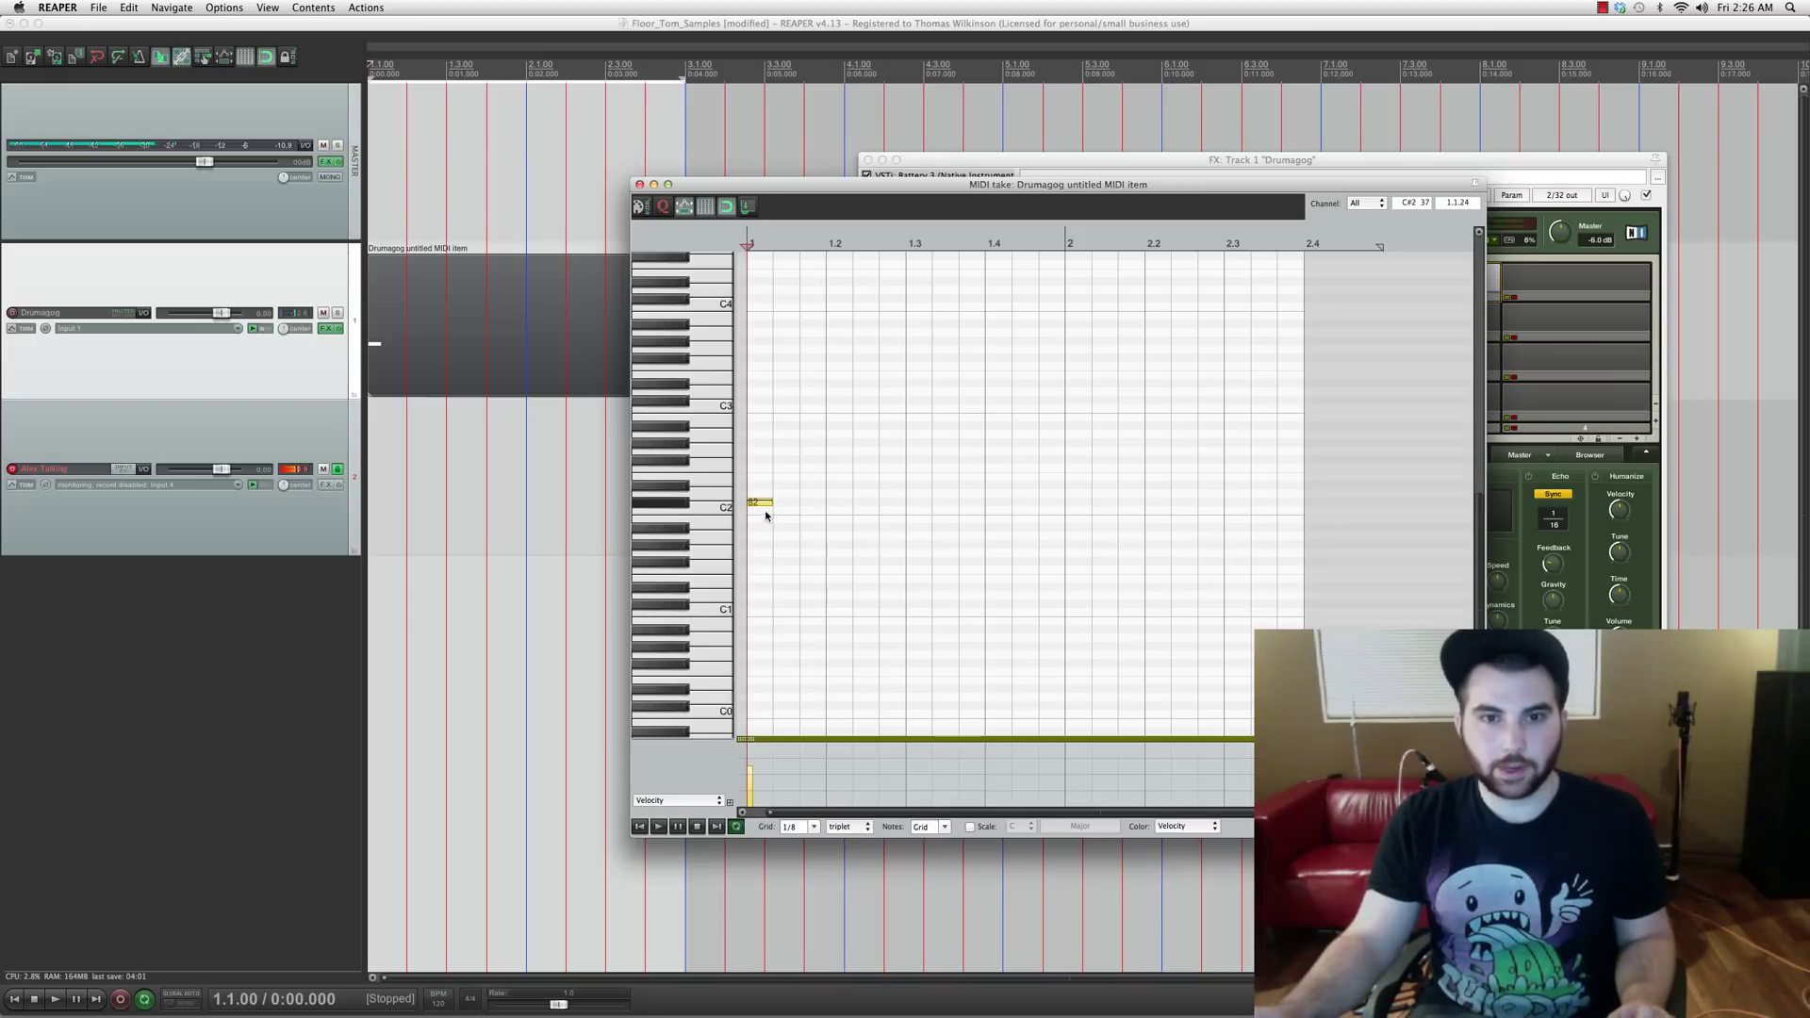
mouse_move(766, 507)
left_mouse_down()
mouse_move(769, 456)
mouse_move(751, 538)
mouse_move(776, 513)
left_mouse_up()
left_click(863, 515)
left_click(839, 511)
left_click(918, 511)
left_click(1025, 511)
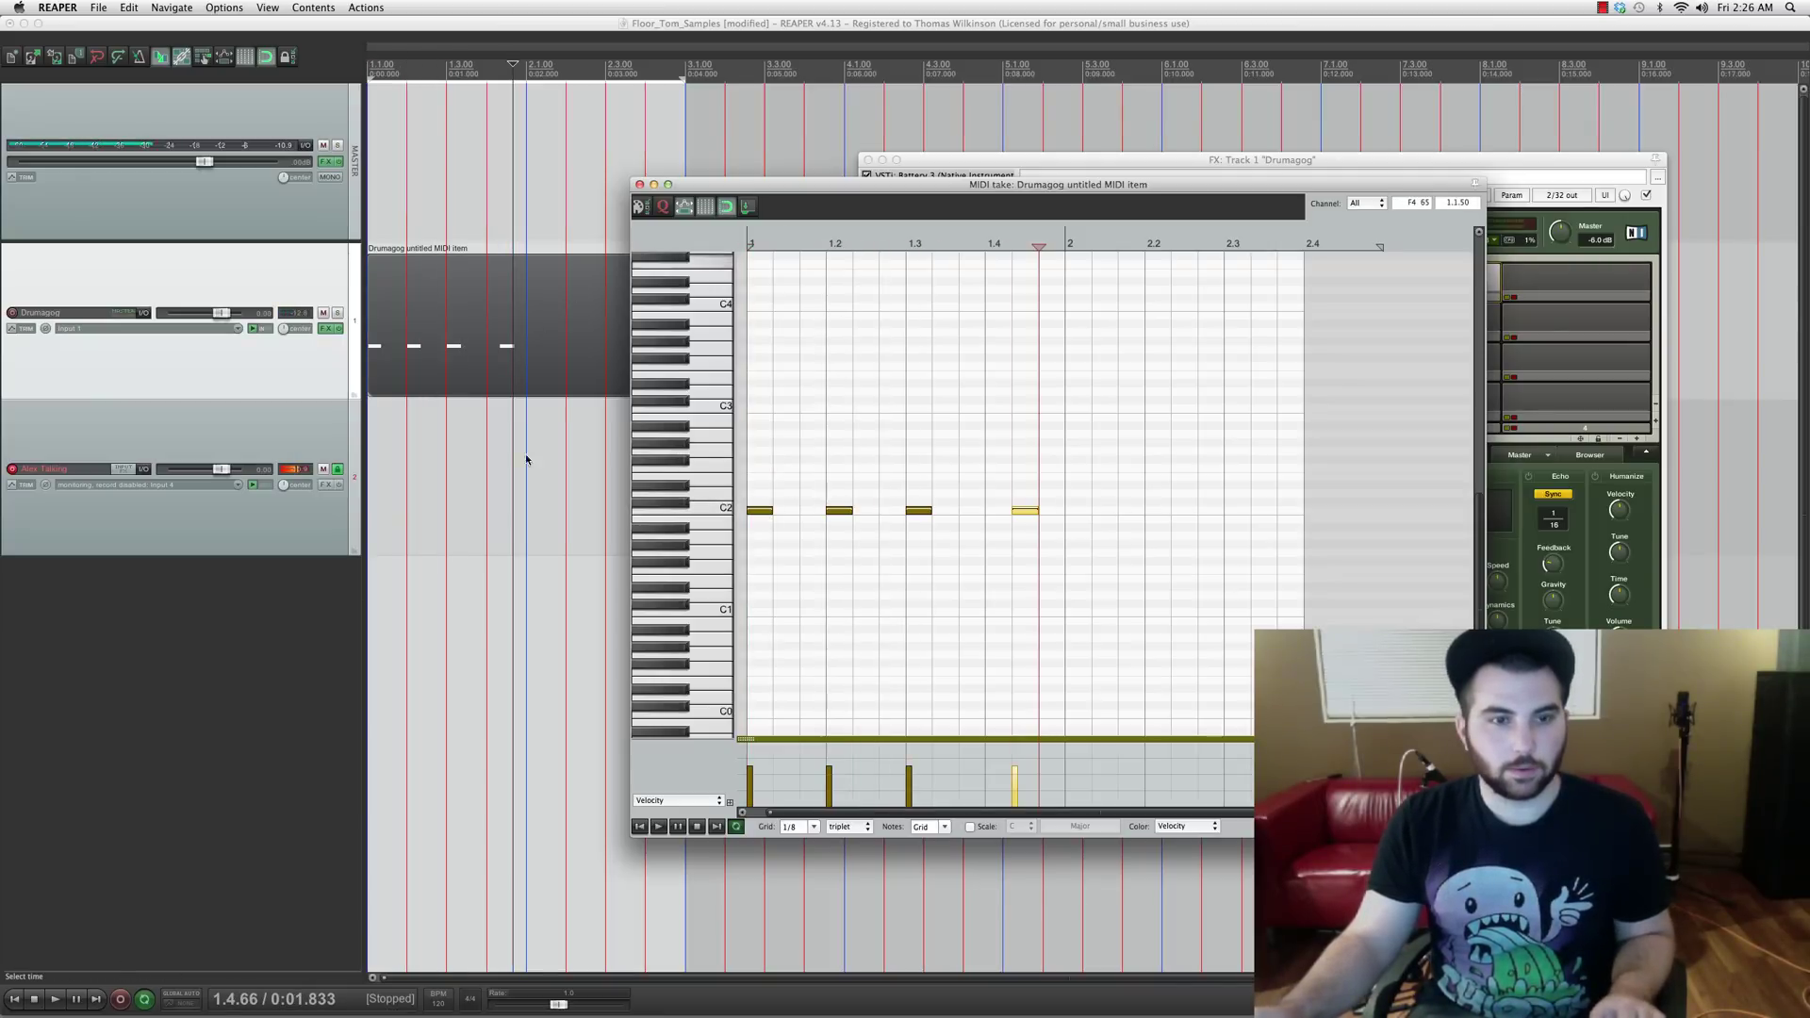
Step: Play the MIDI notes to make Hard_Vel_Hit2 and Hard_Vel_Hit3 learn key range C1, stop playback and audition the Hard_Vel_Hit1 cell
key("Home")
key("space")
left_click(1032, 151)
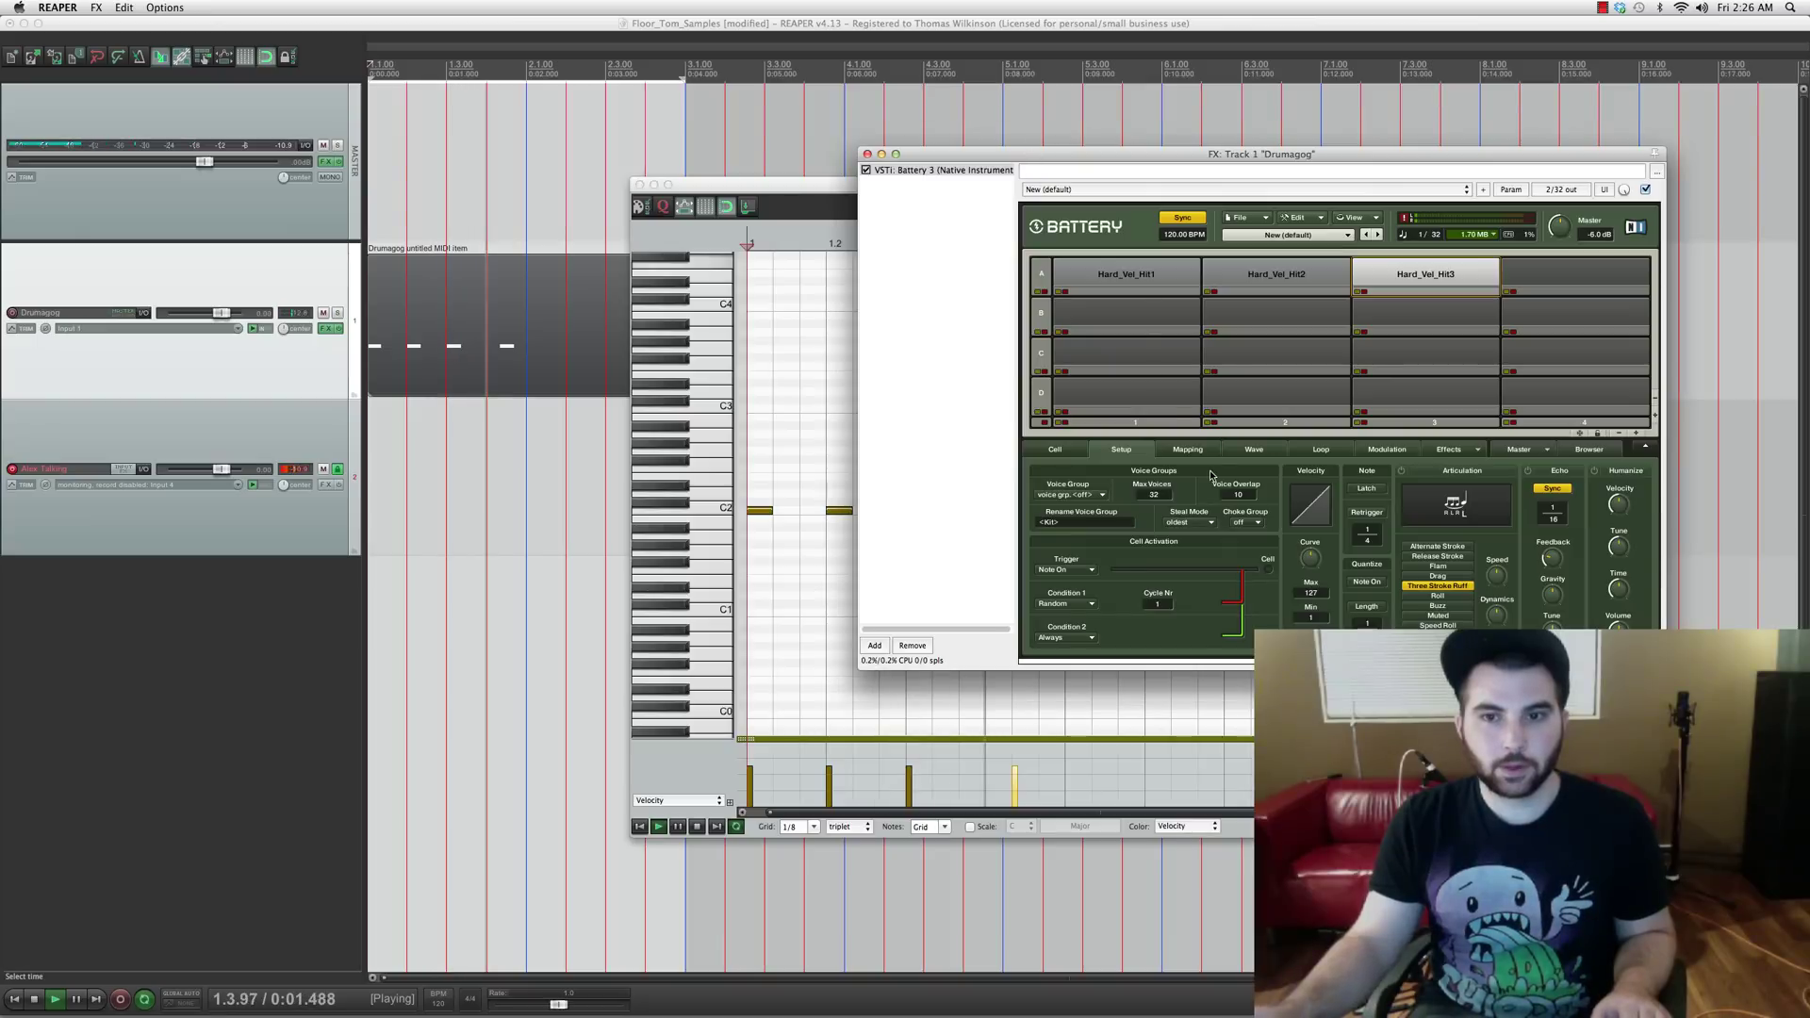
left_click(1068, 453)
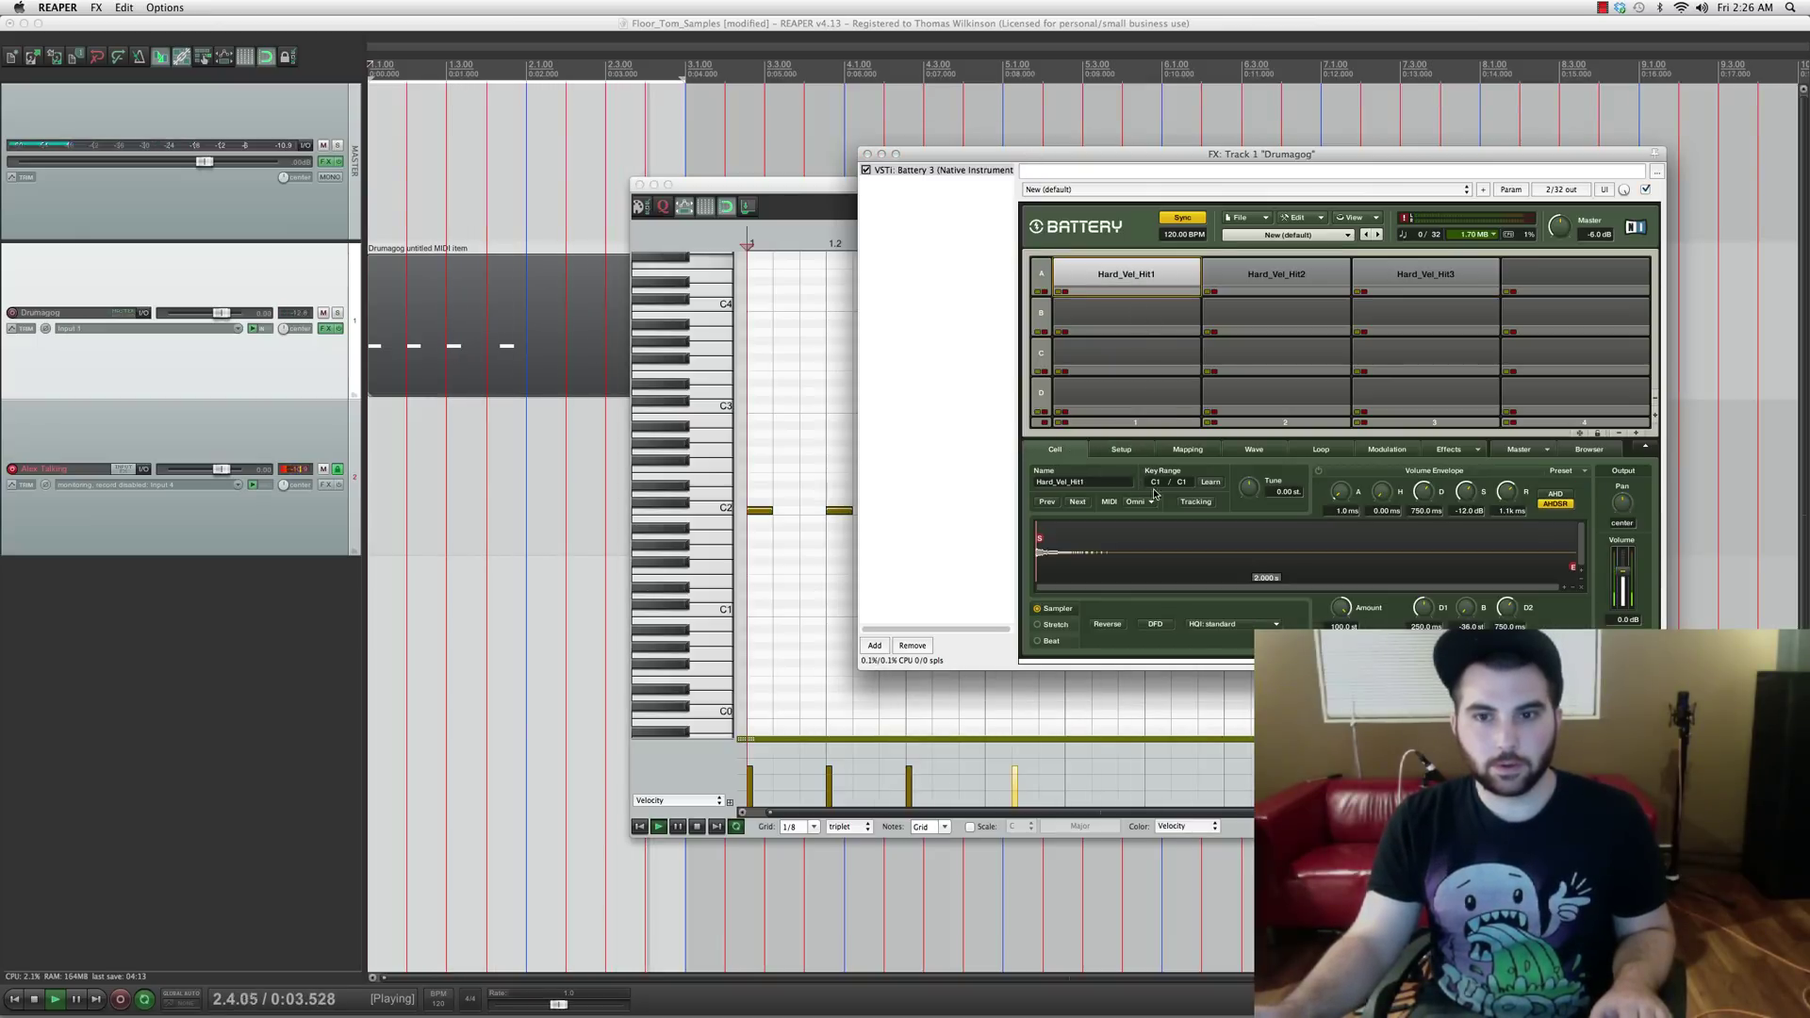
left_click(1211, 483)
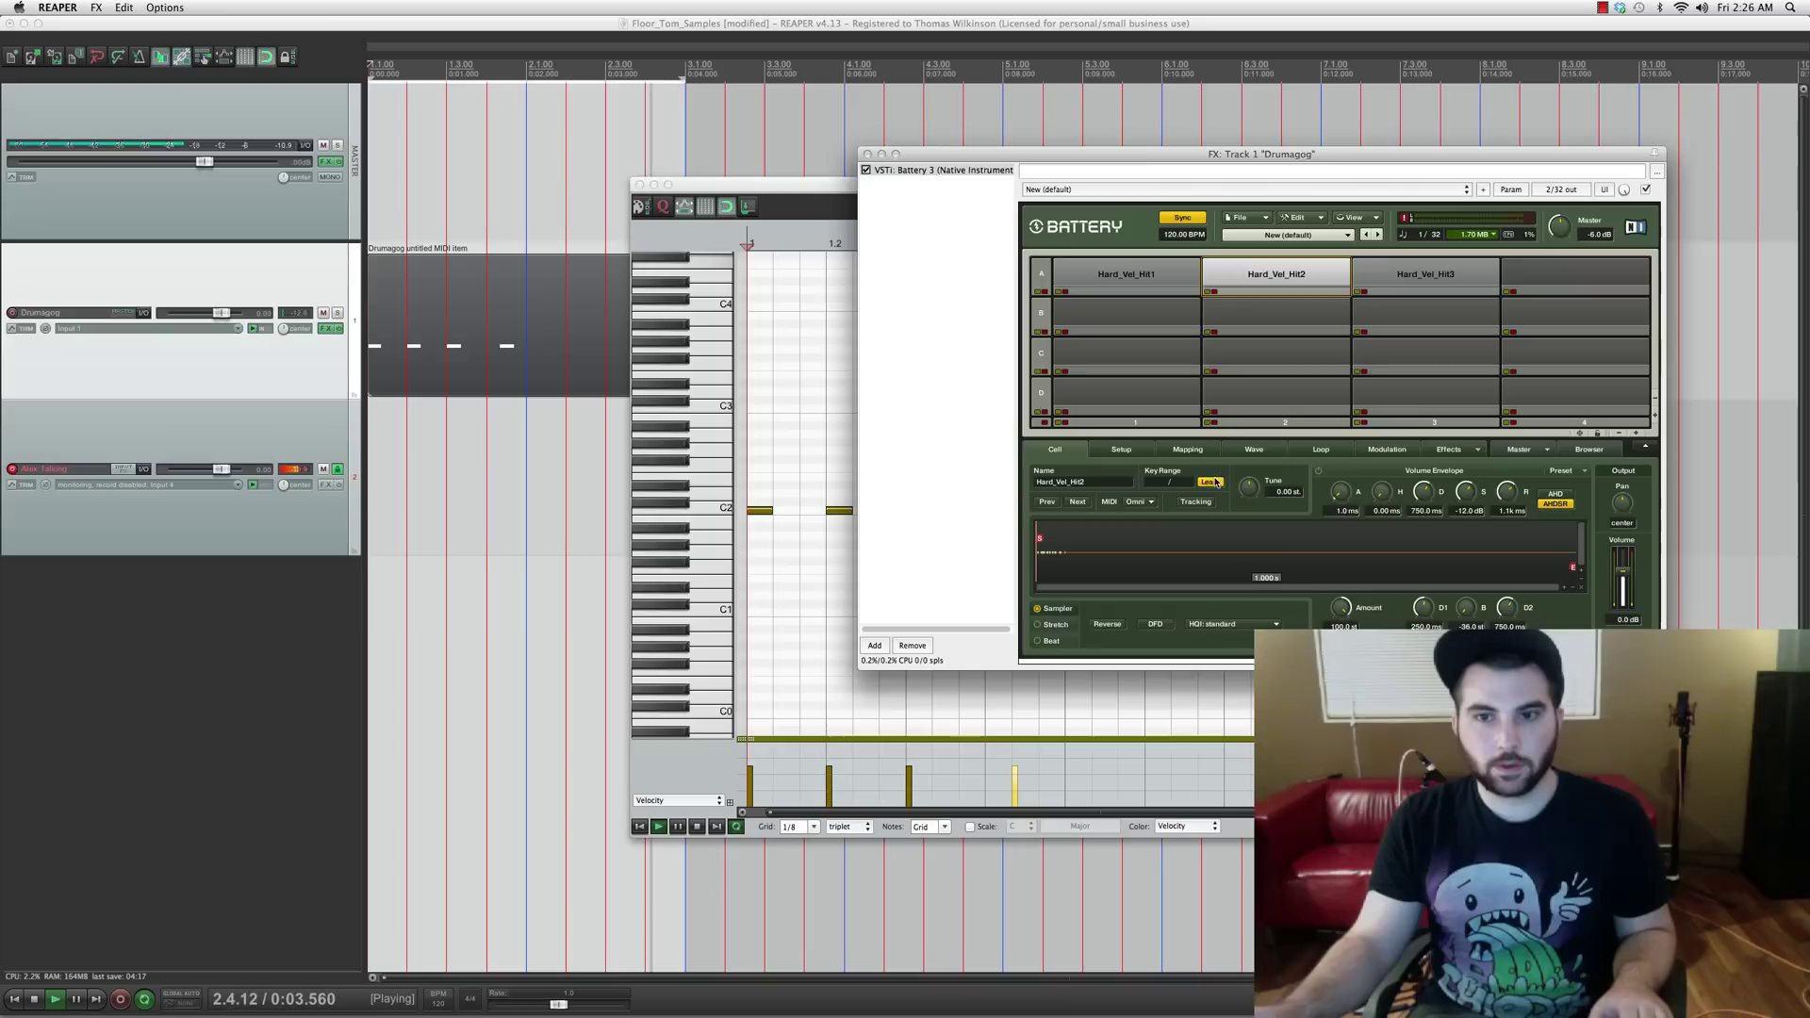
left_click(1395, 281)
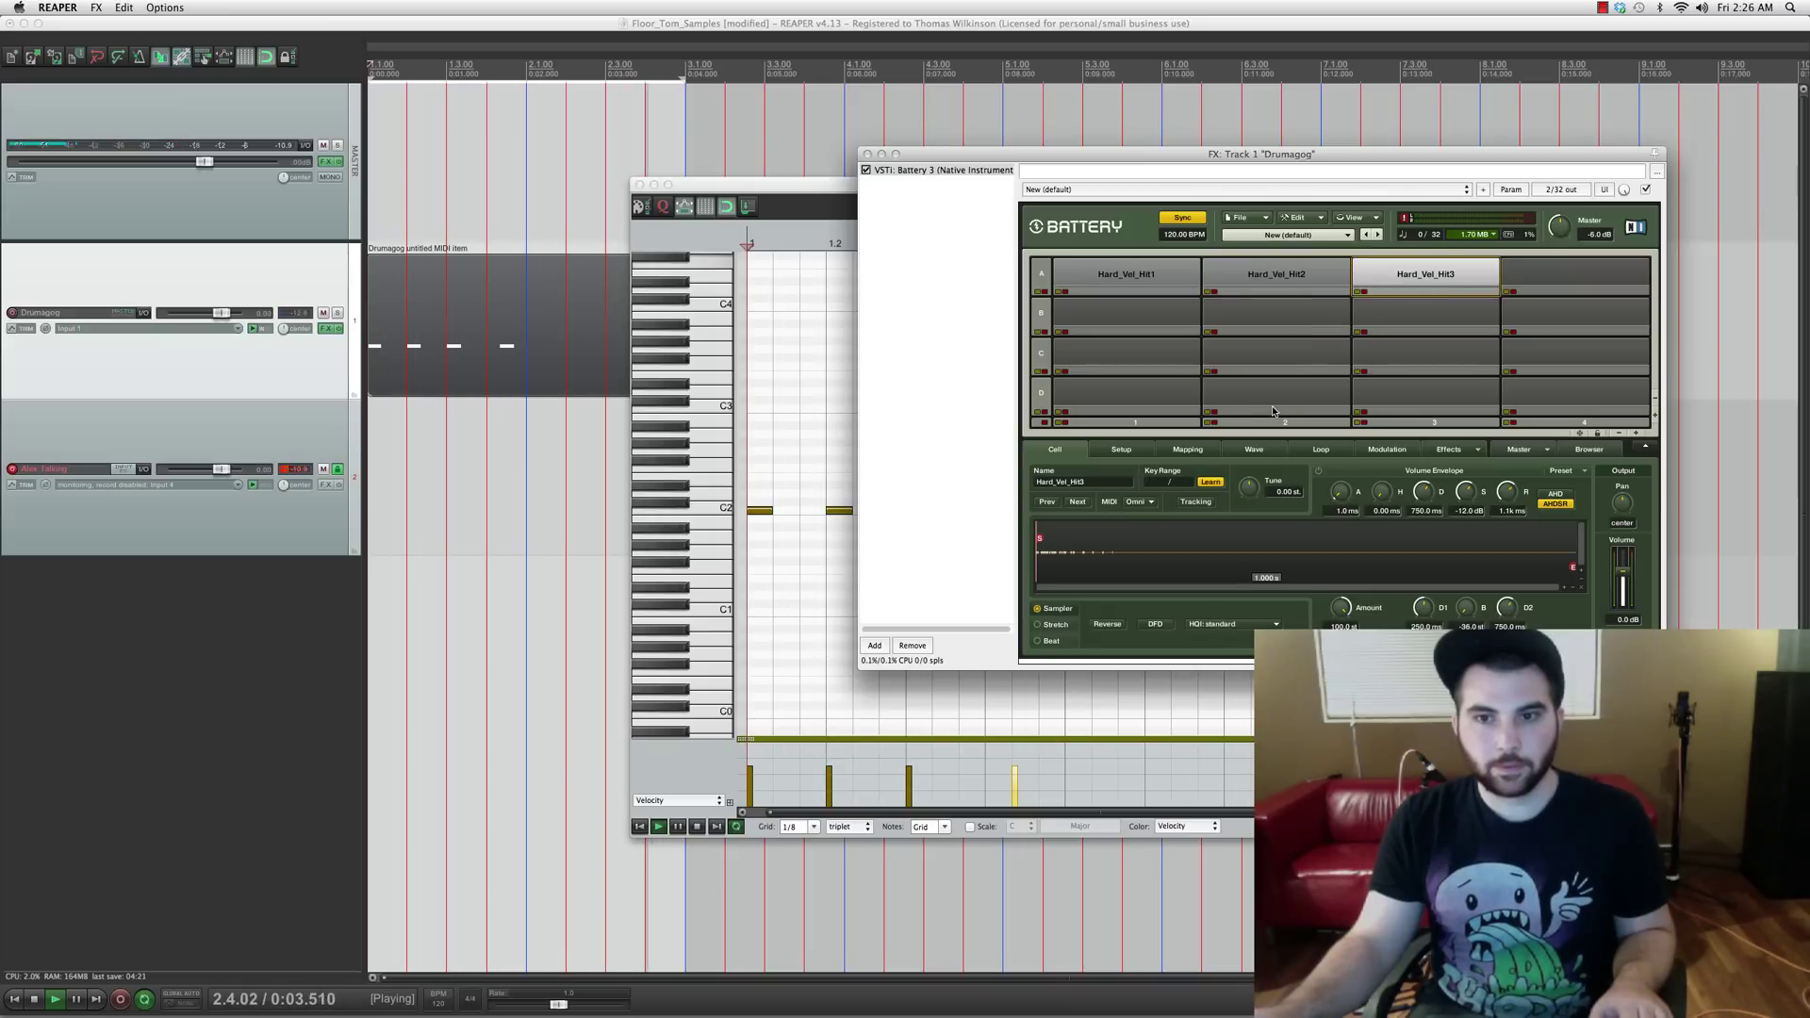
key("space")
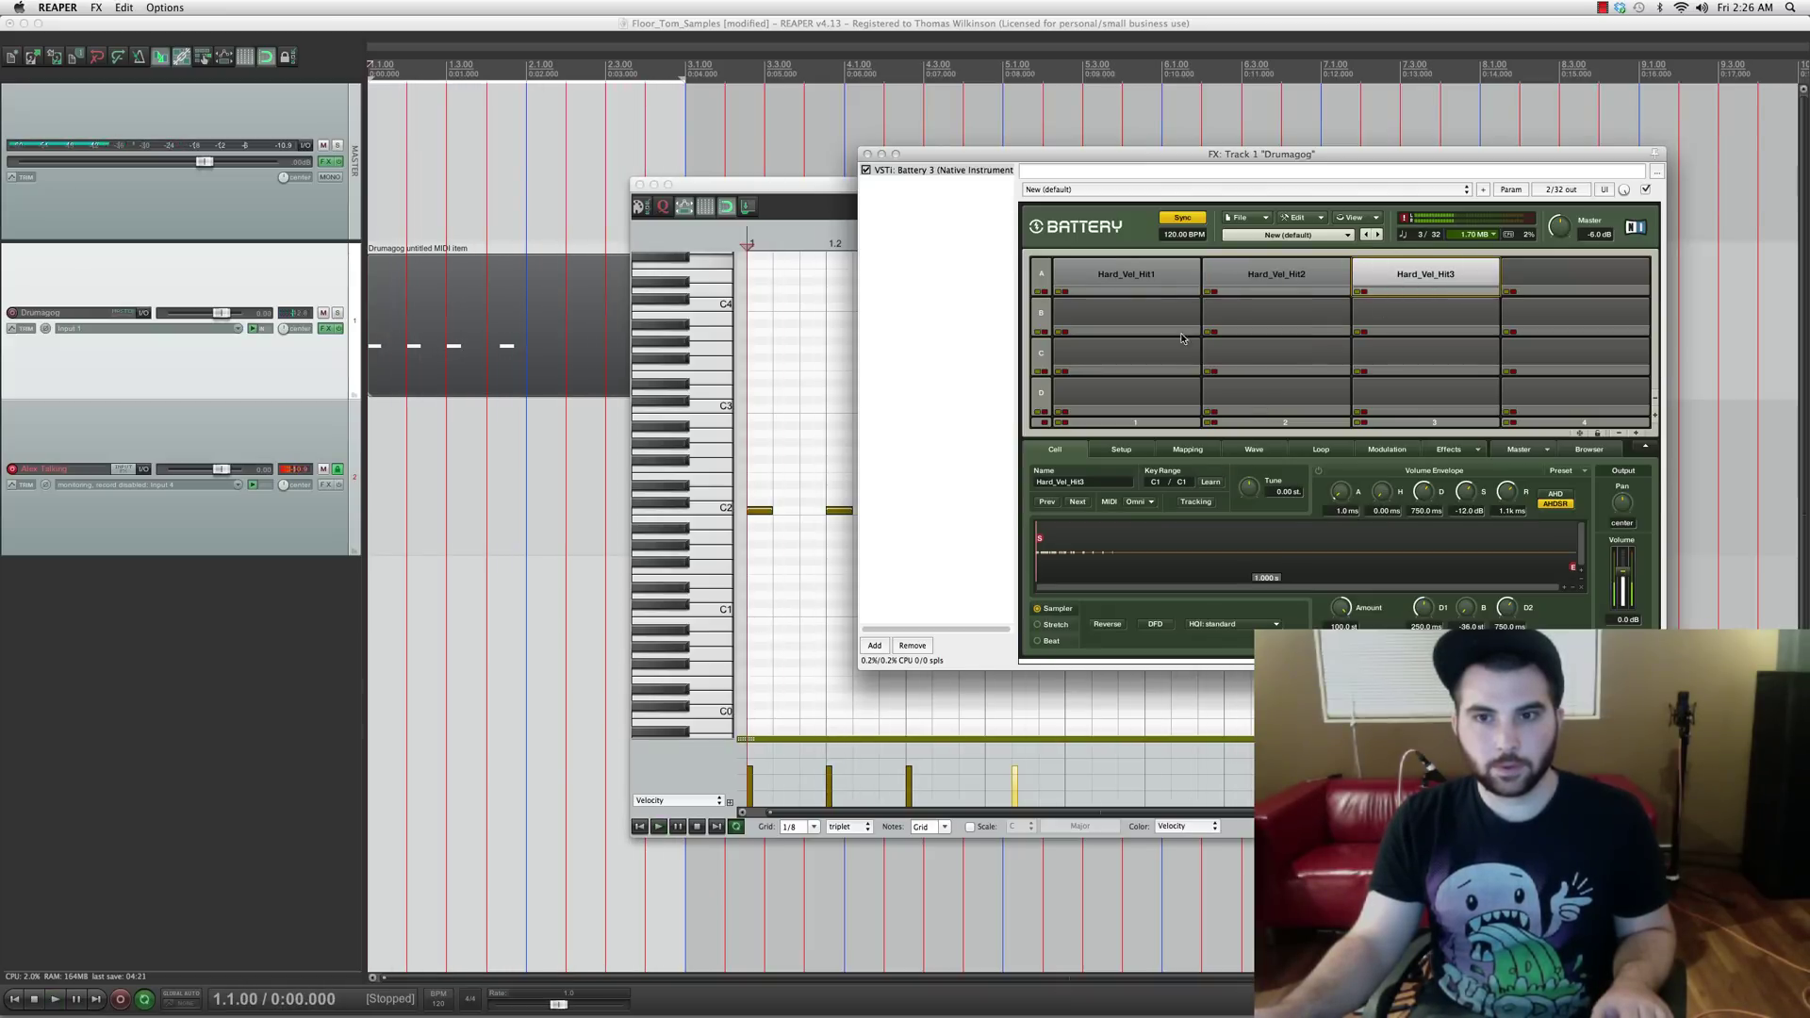
left_click(1153, 279)
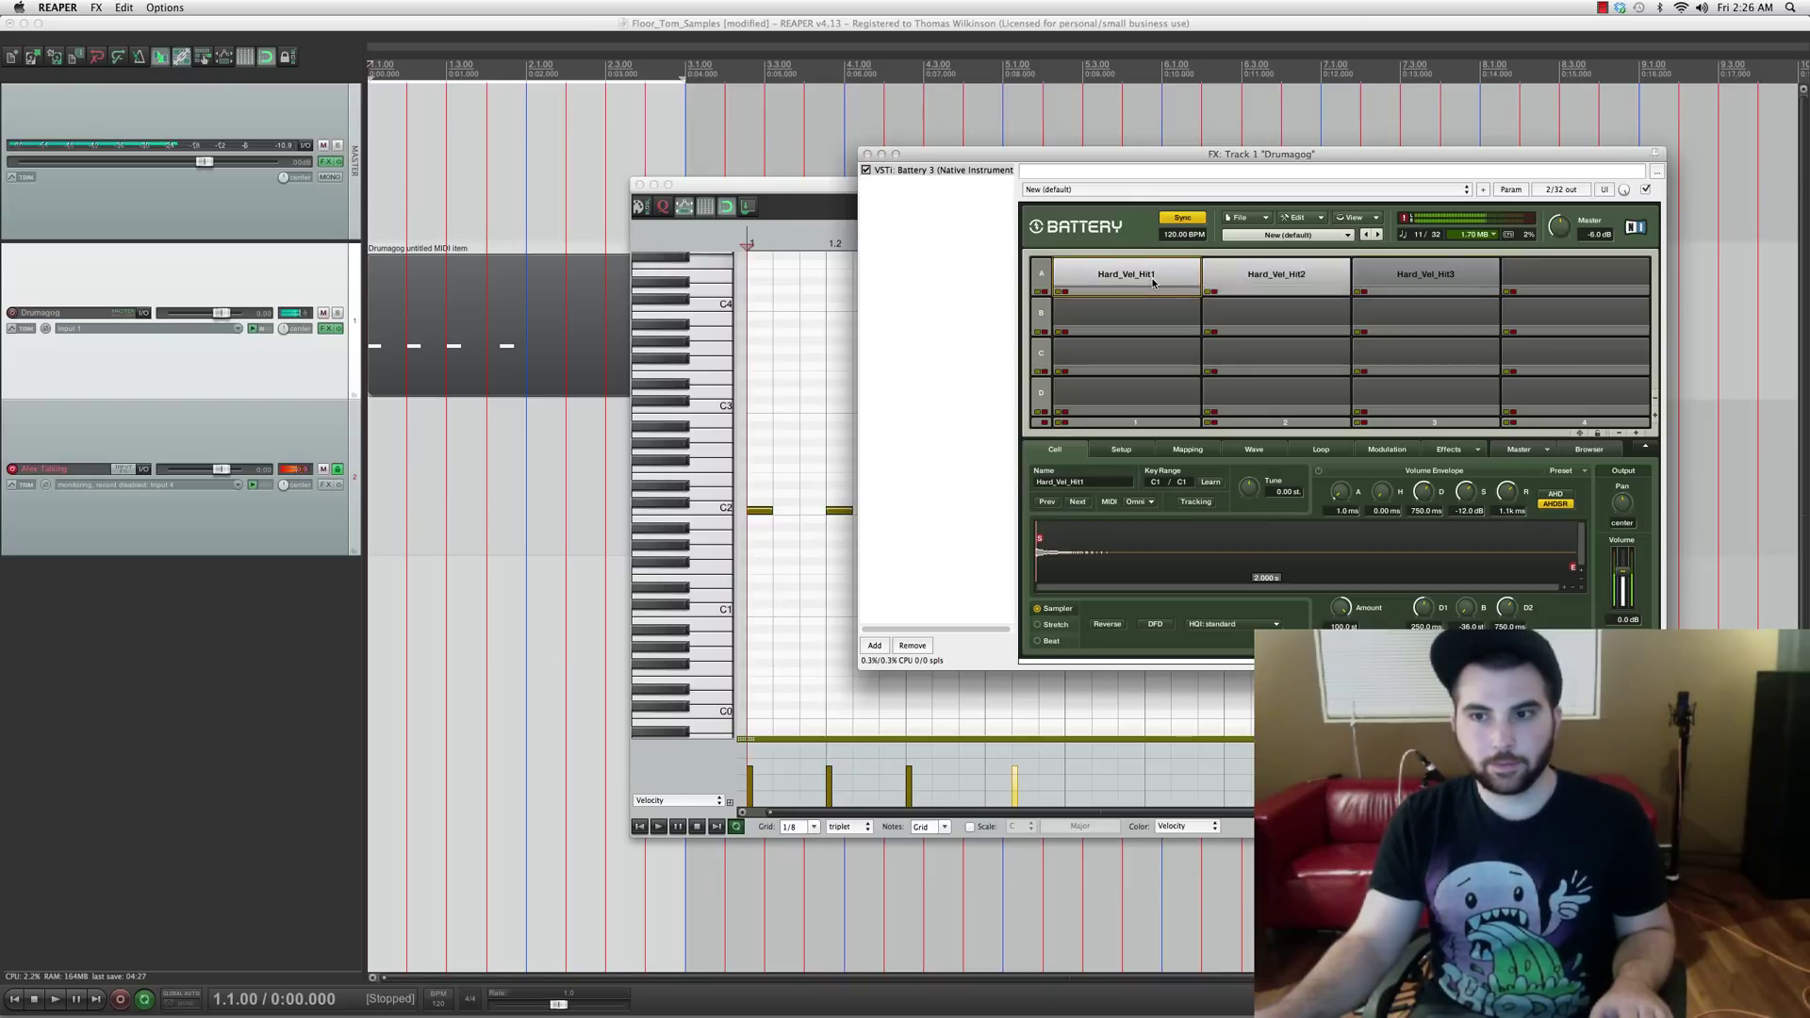
Step: Start saving the Battery kit and browse to Samples_Working_Folder on the Desktop as the destination
left_click_drag(1242, 154, 1011, 167)
left_click(1024, 231)
left_click(1026, 233)
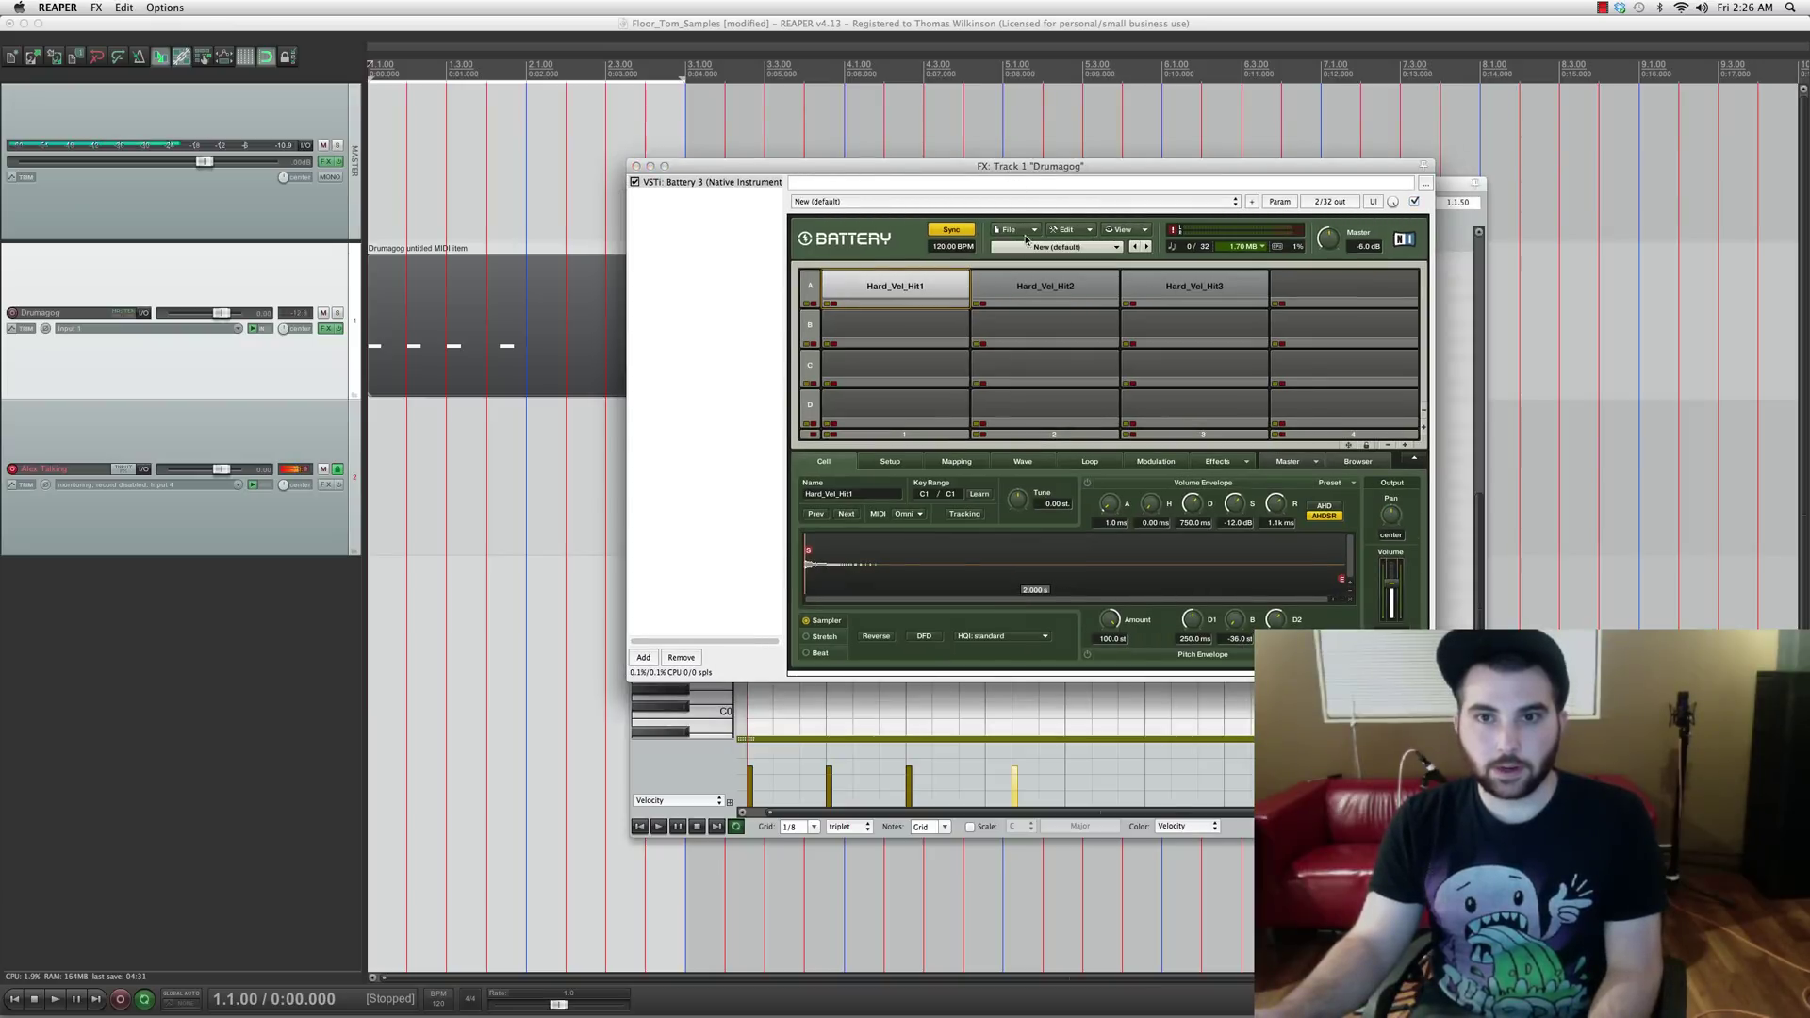
left_click(1026, 233)
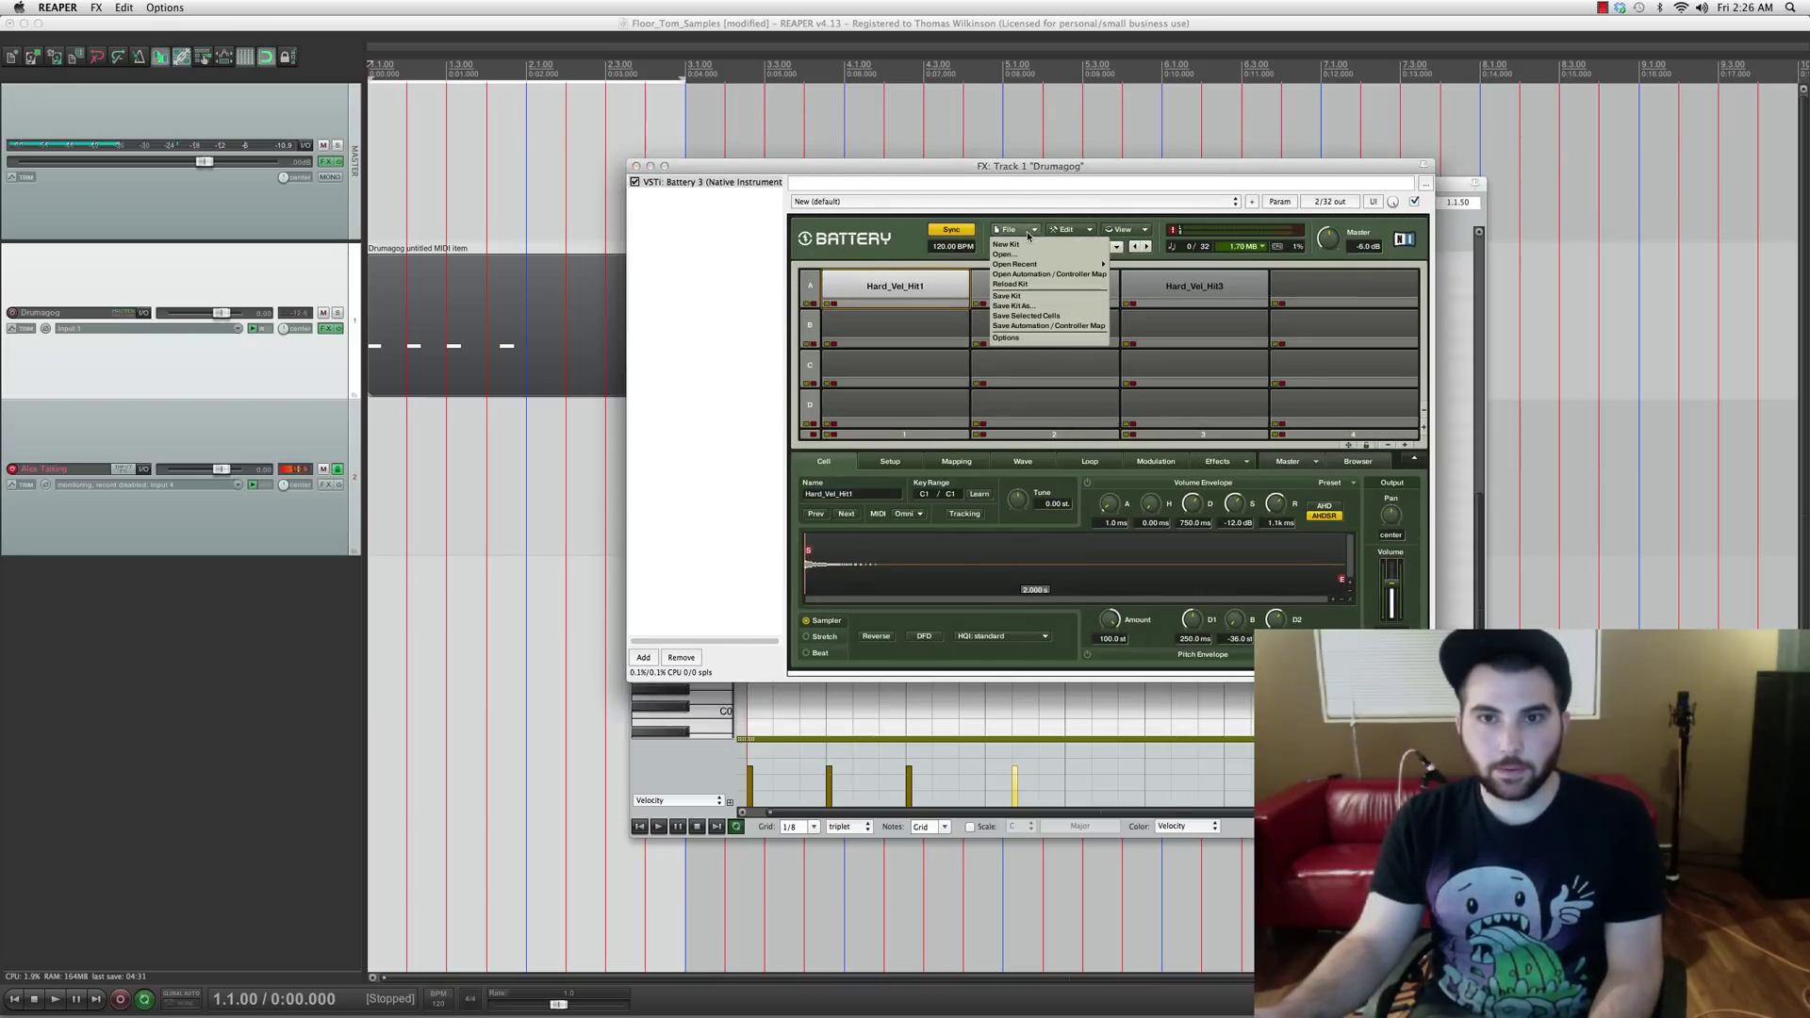
left_click(1048, 300)
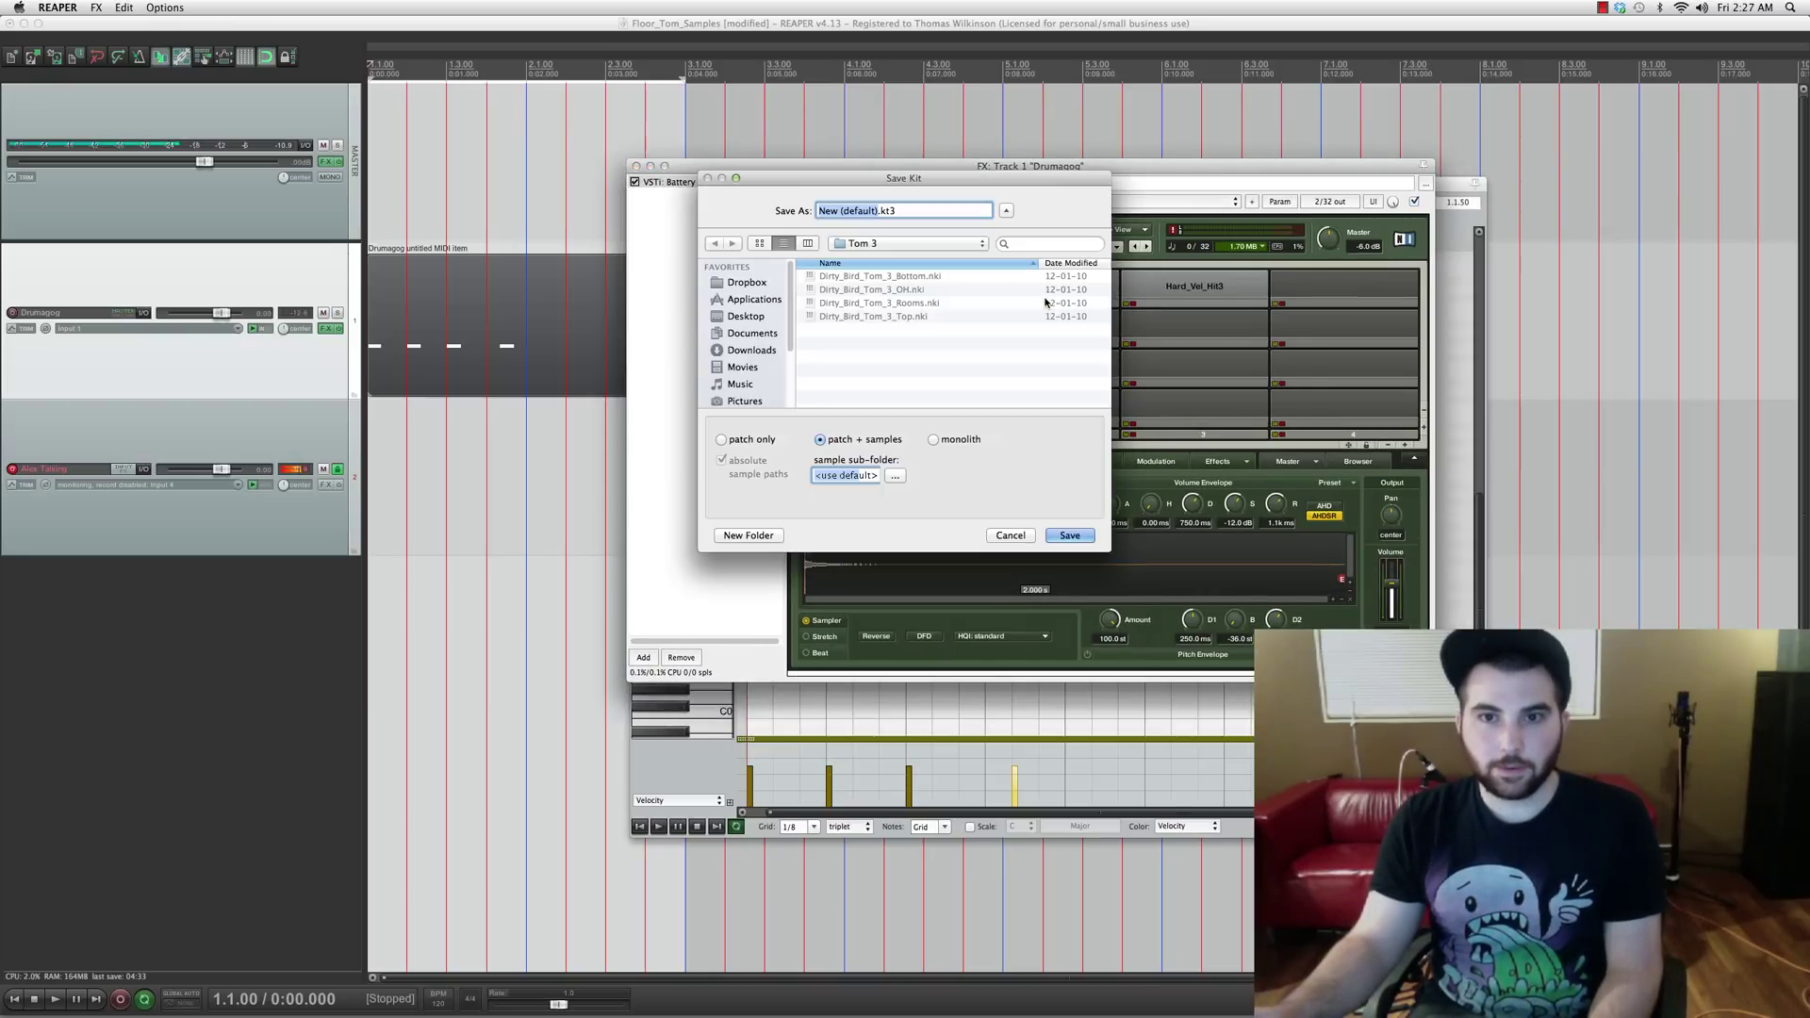
left_click(907, 246)
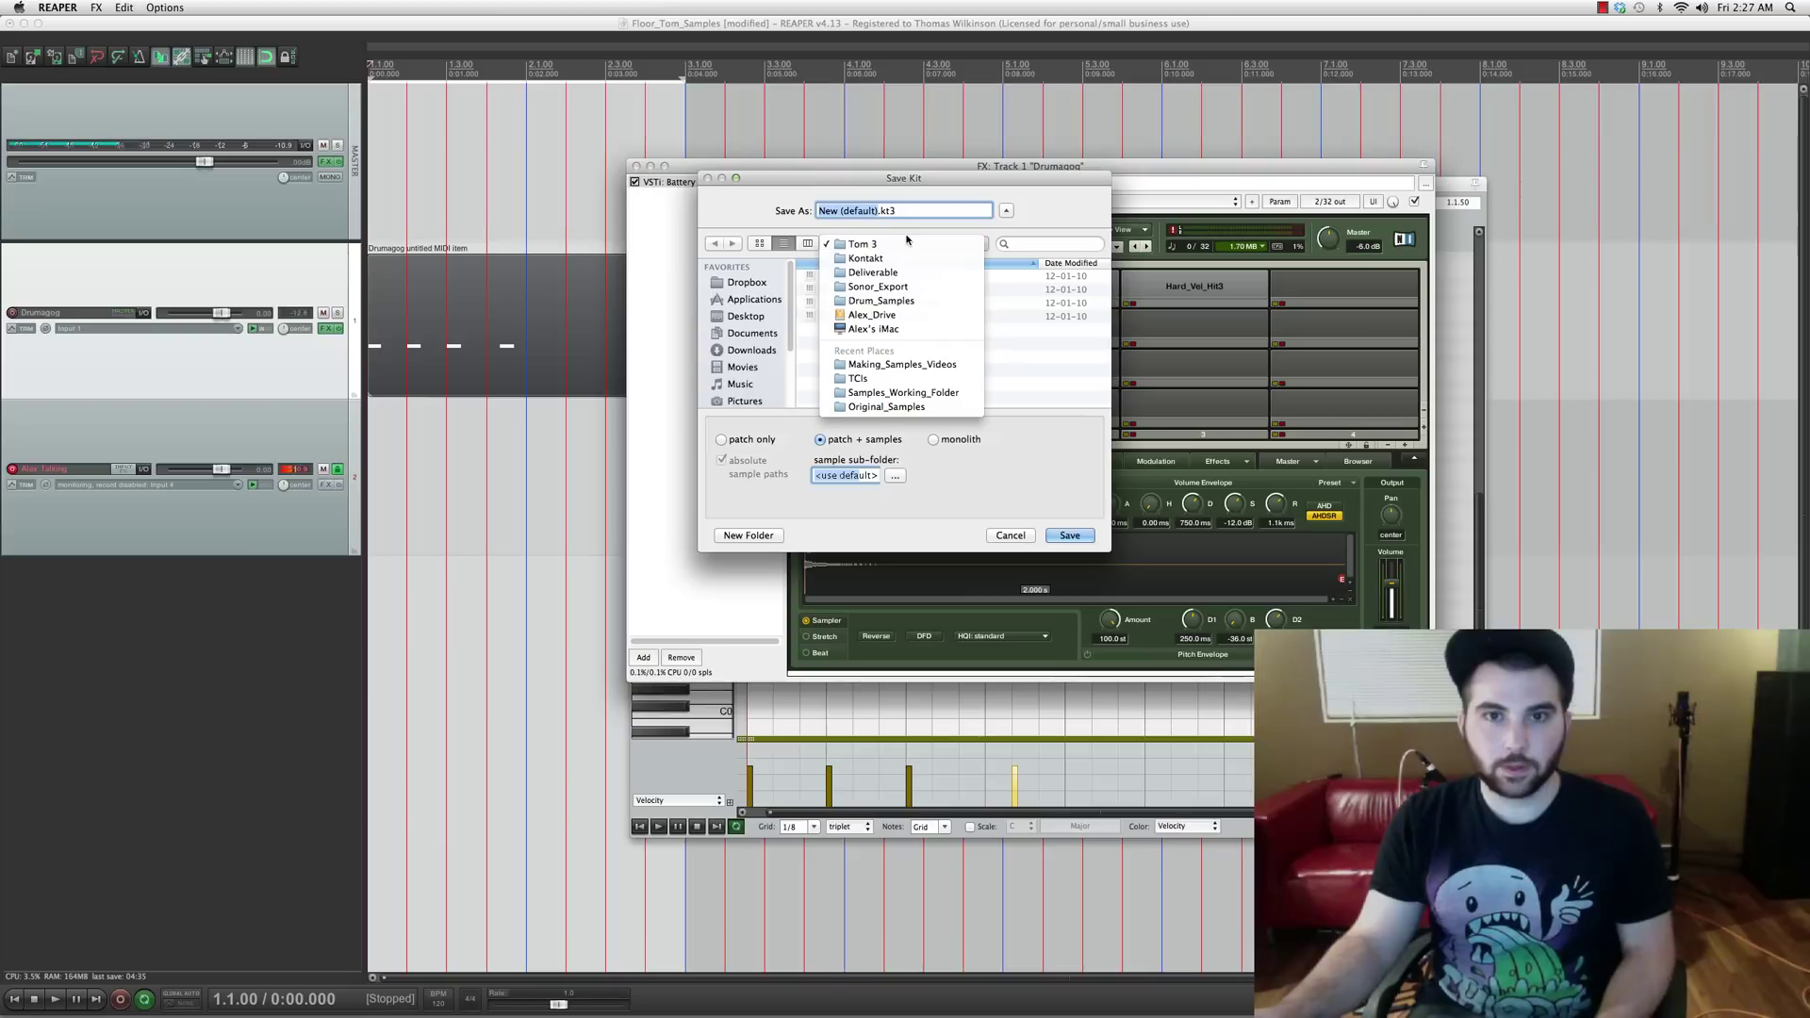
left_click(758, 242)
scroll(754, 283, "down", 1)
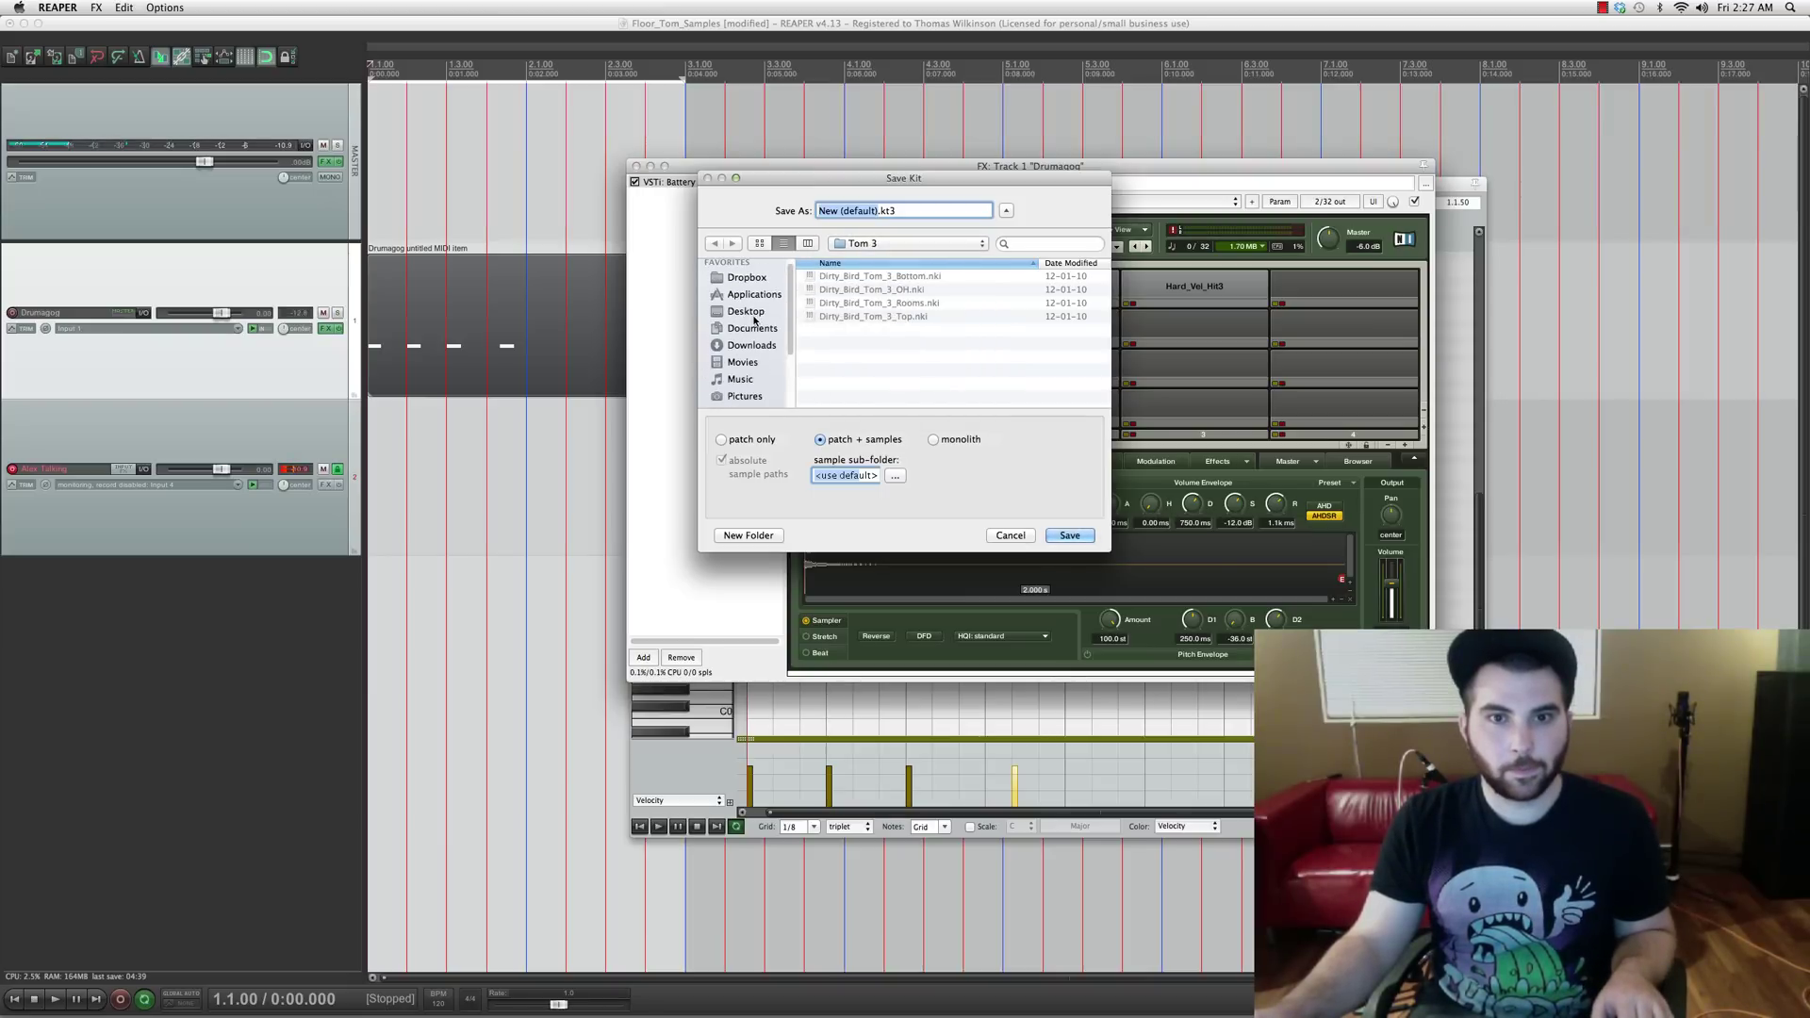
left_click(753, 314)
double_click(890, 275)
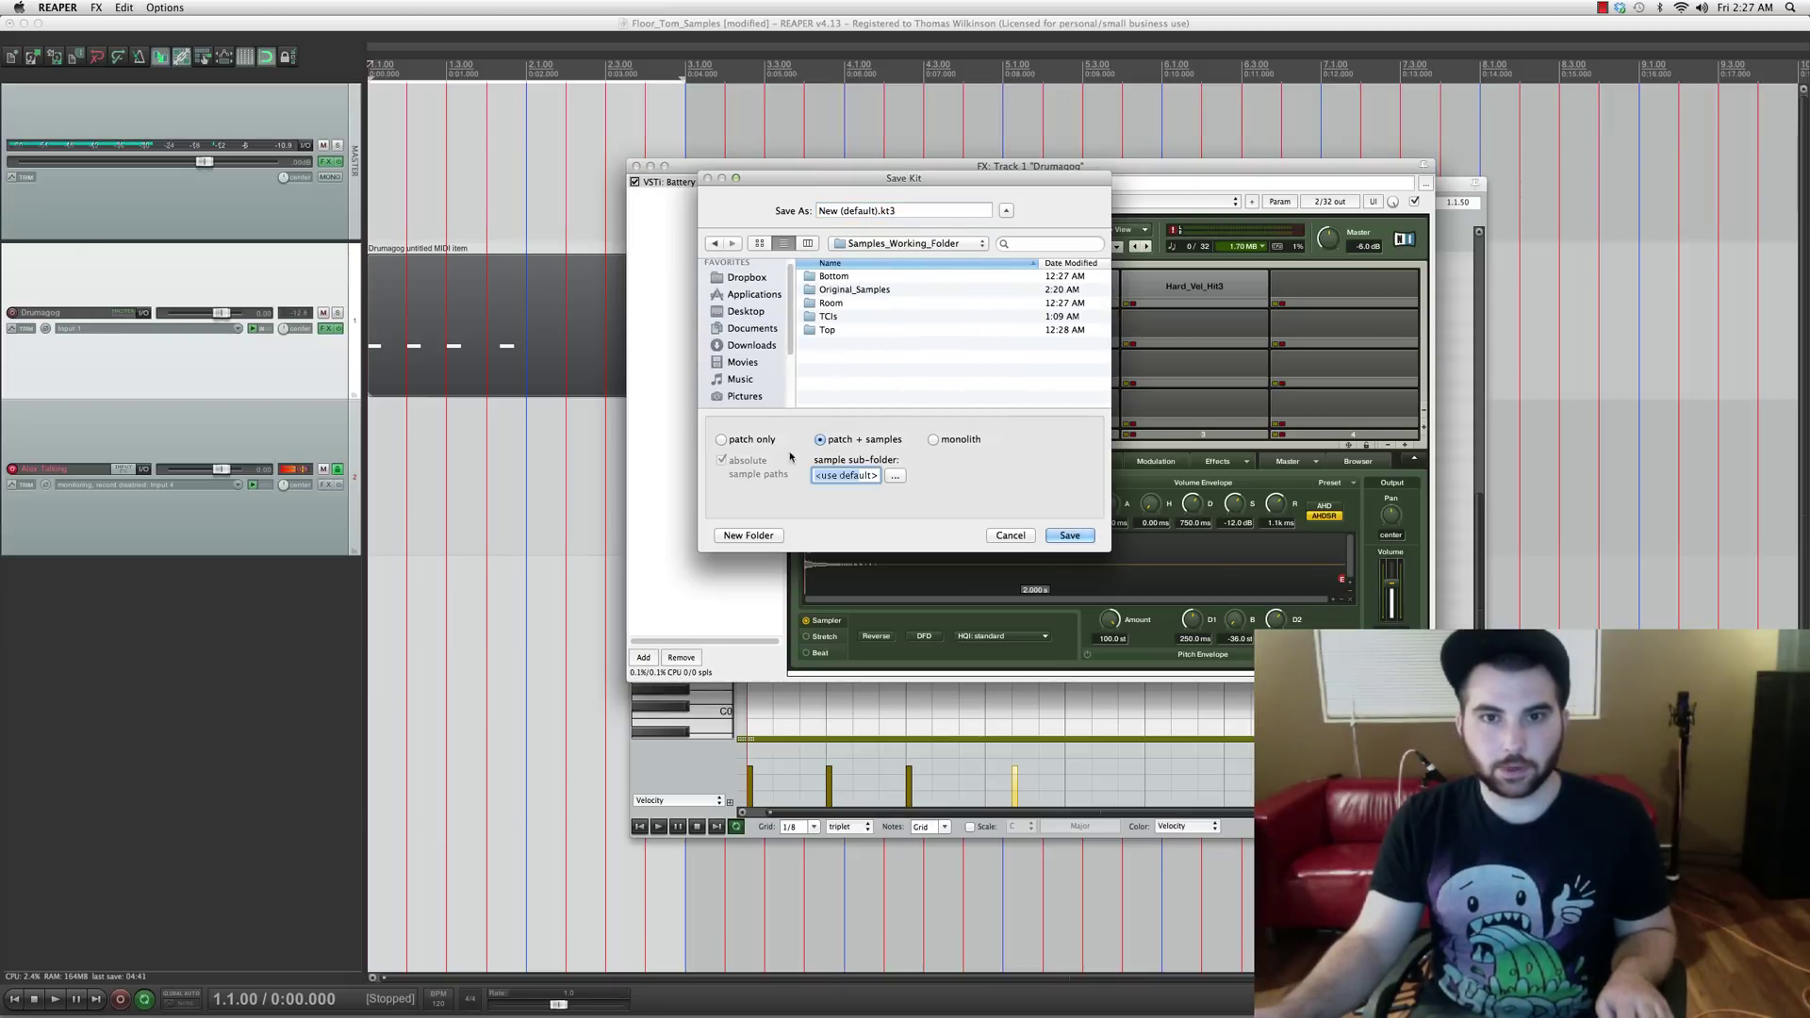
Step: Create a folder named Kontakt_Conversion and save the kit in it as Top.kt3 with patch + samples
left_click(748, 534)
type("Kontakt_Conversion")
left_click(914, 314)
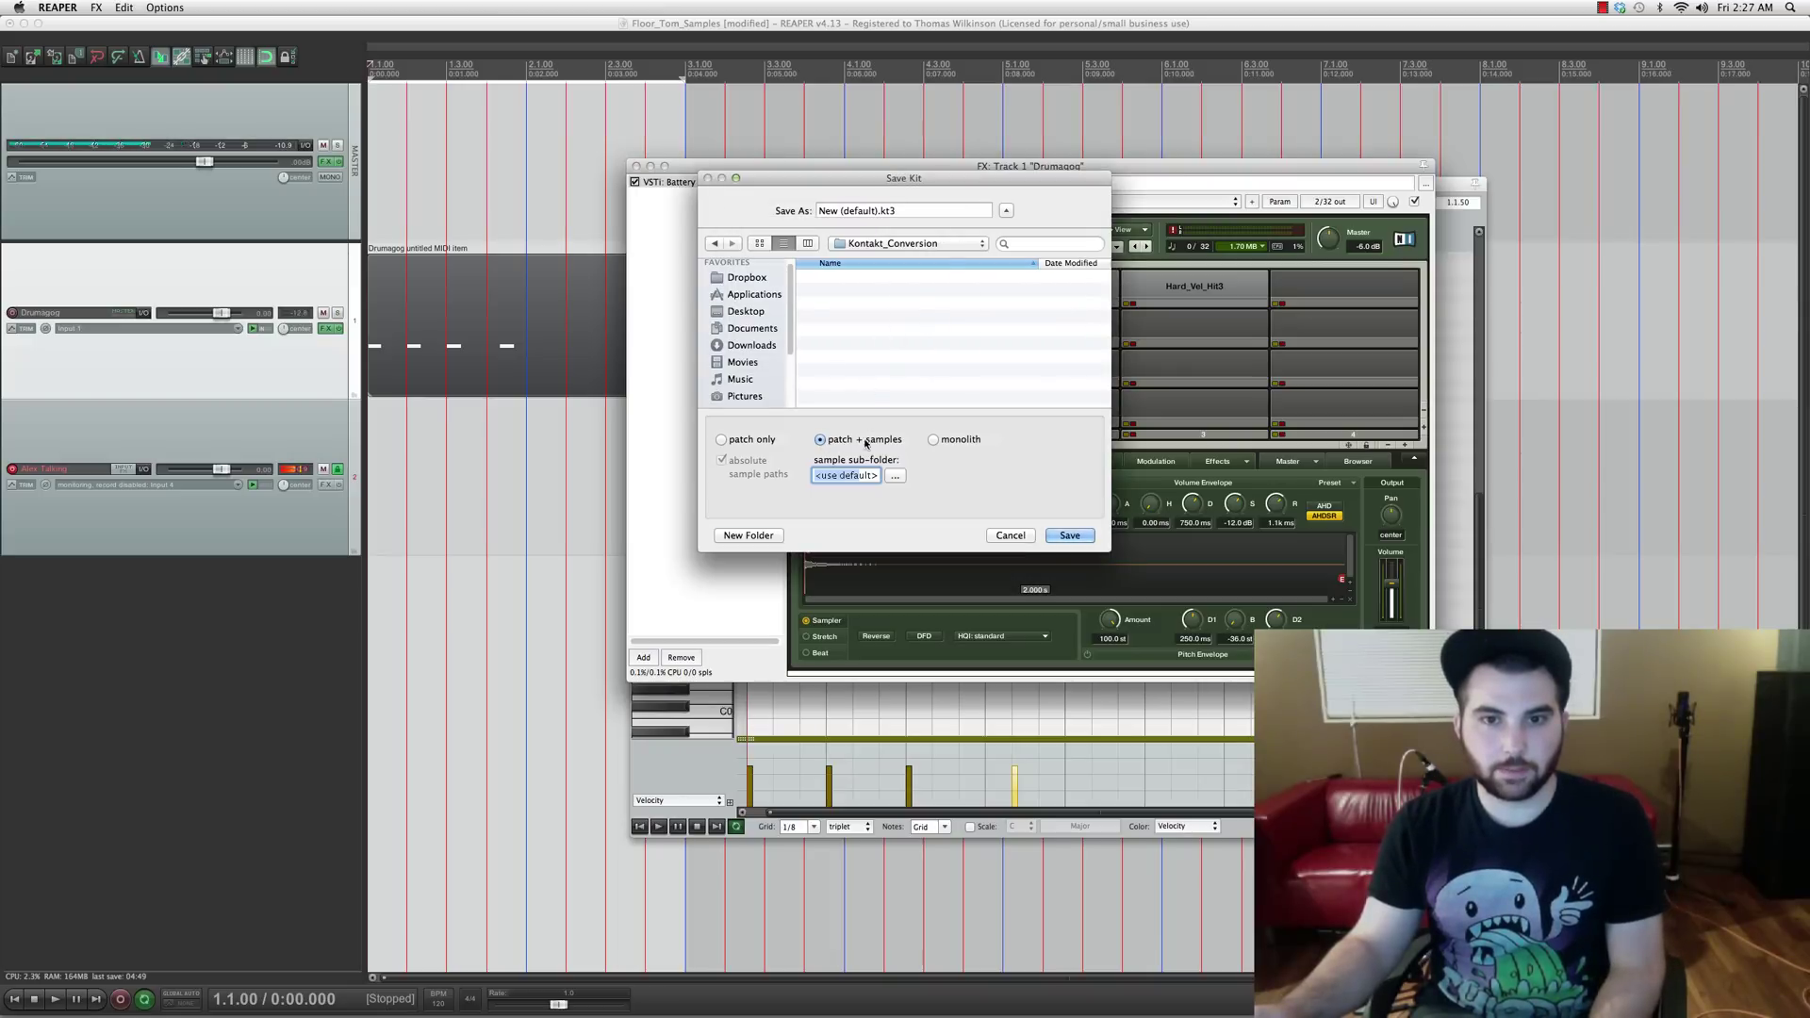
left_click(829, 211)
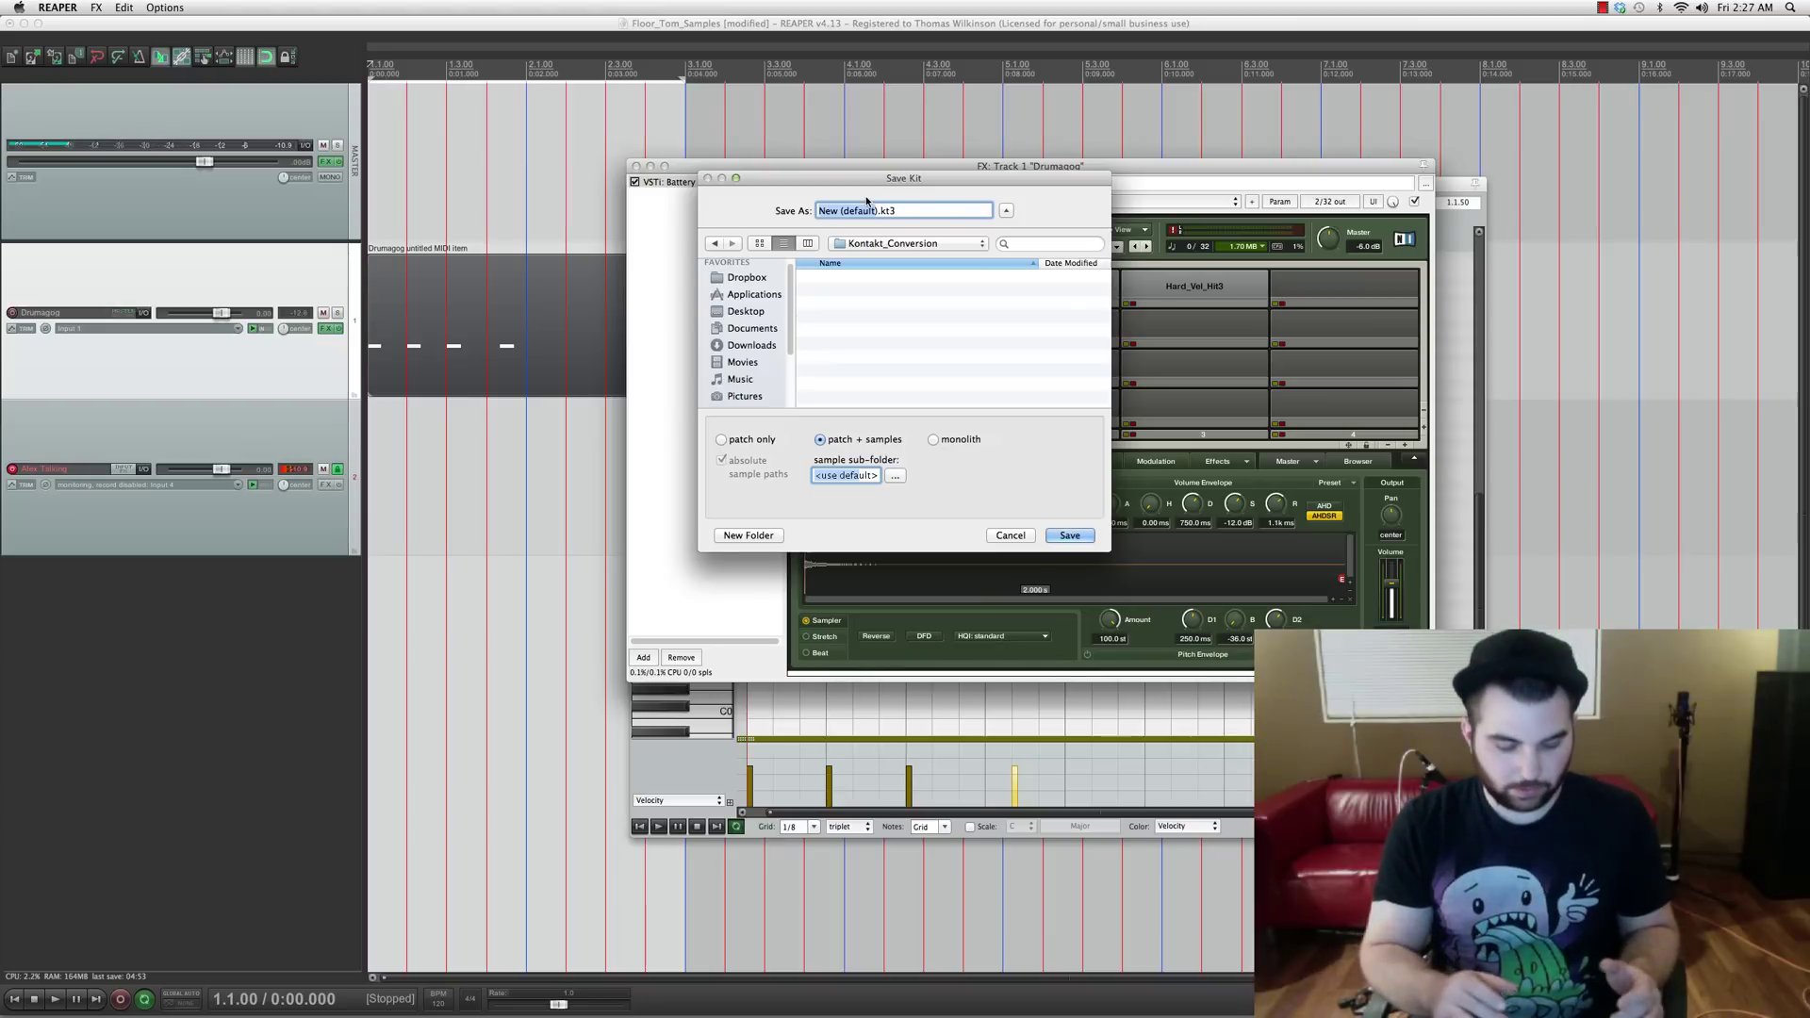
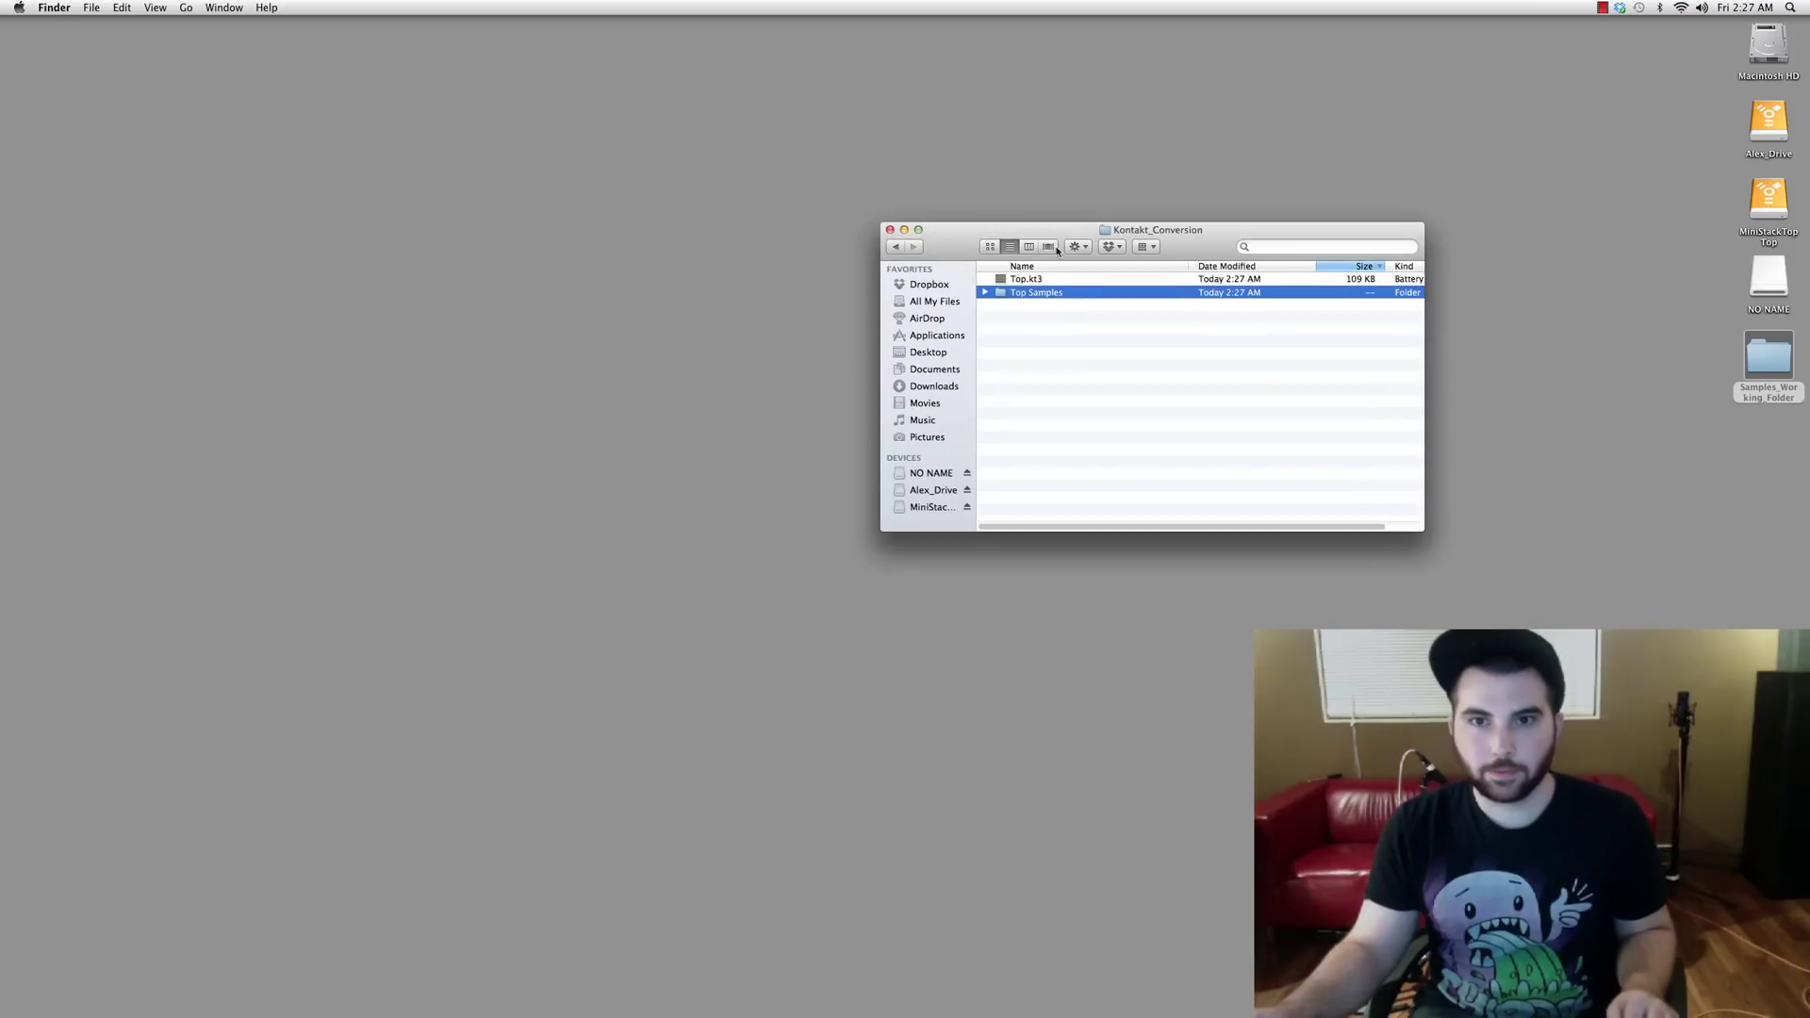
Step: In the Kontakt_Conversion folder, create a new folder and name it Confuse
right_click(1039, 333)
left_click(1052, 340)
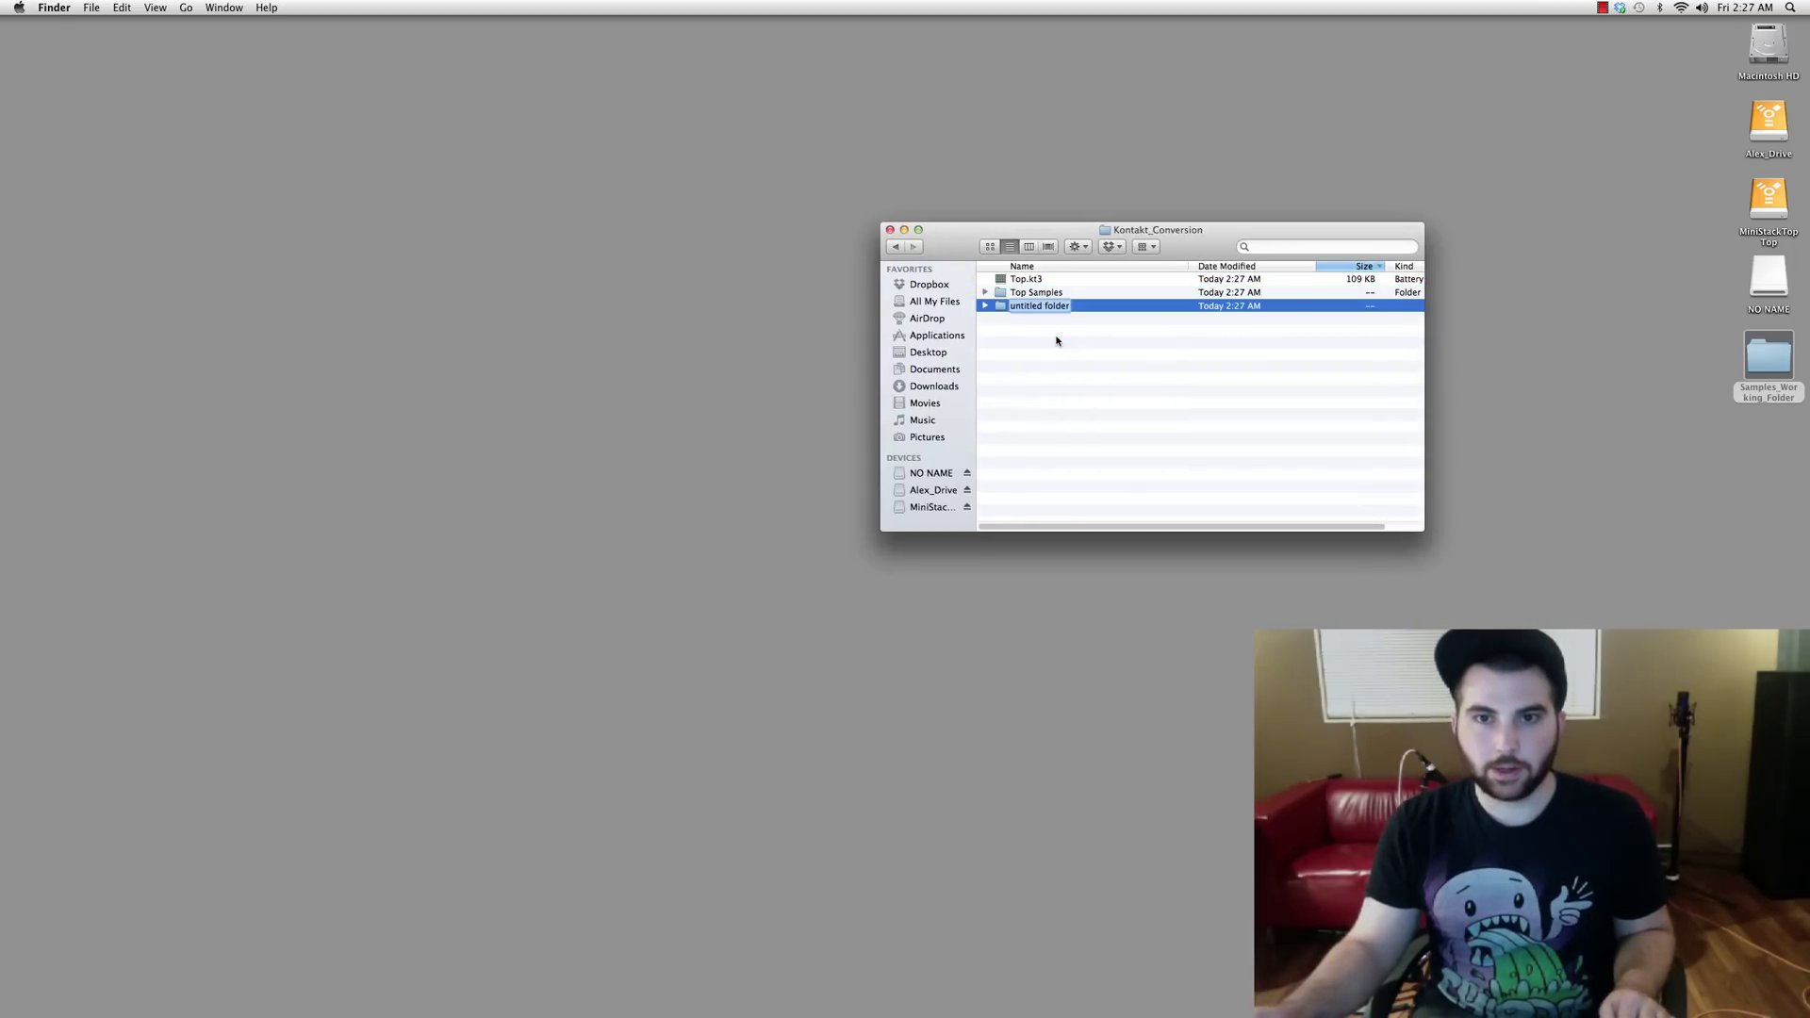
left_click(1054, 351)
left_click(1029, 308)
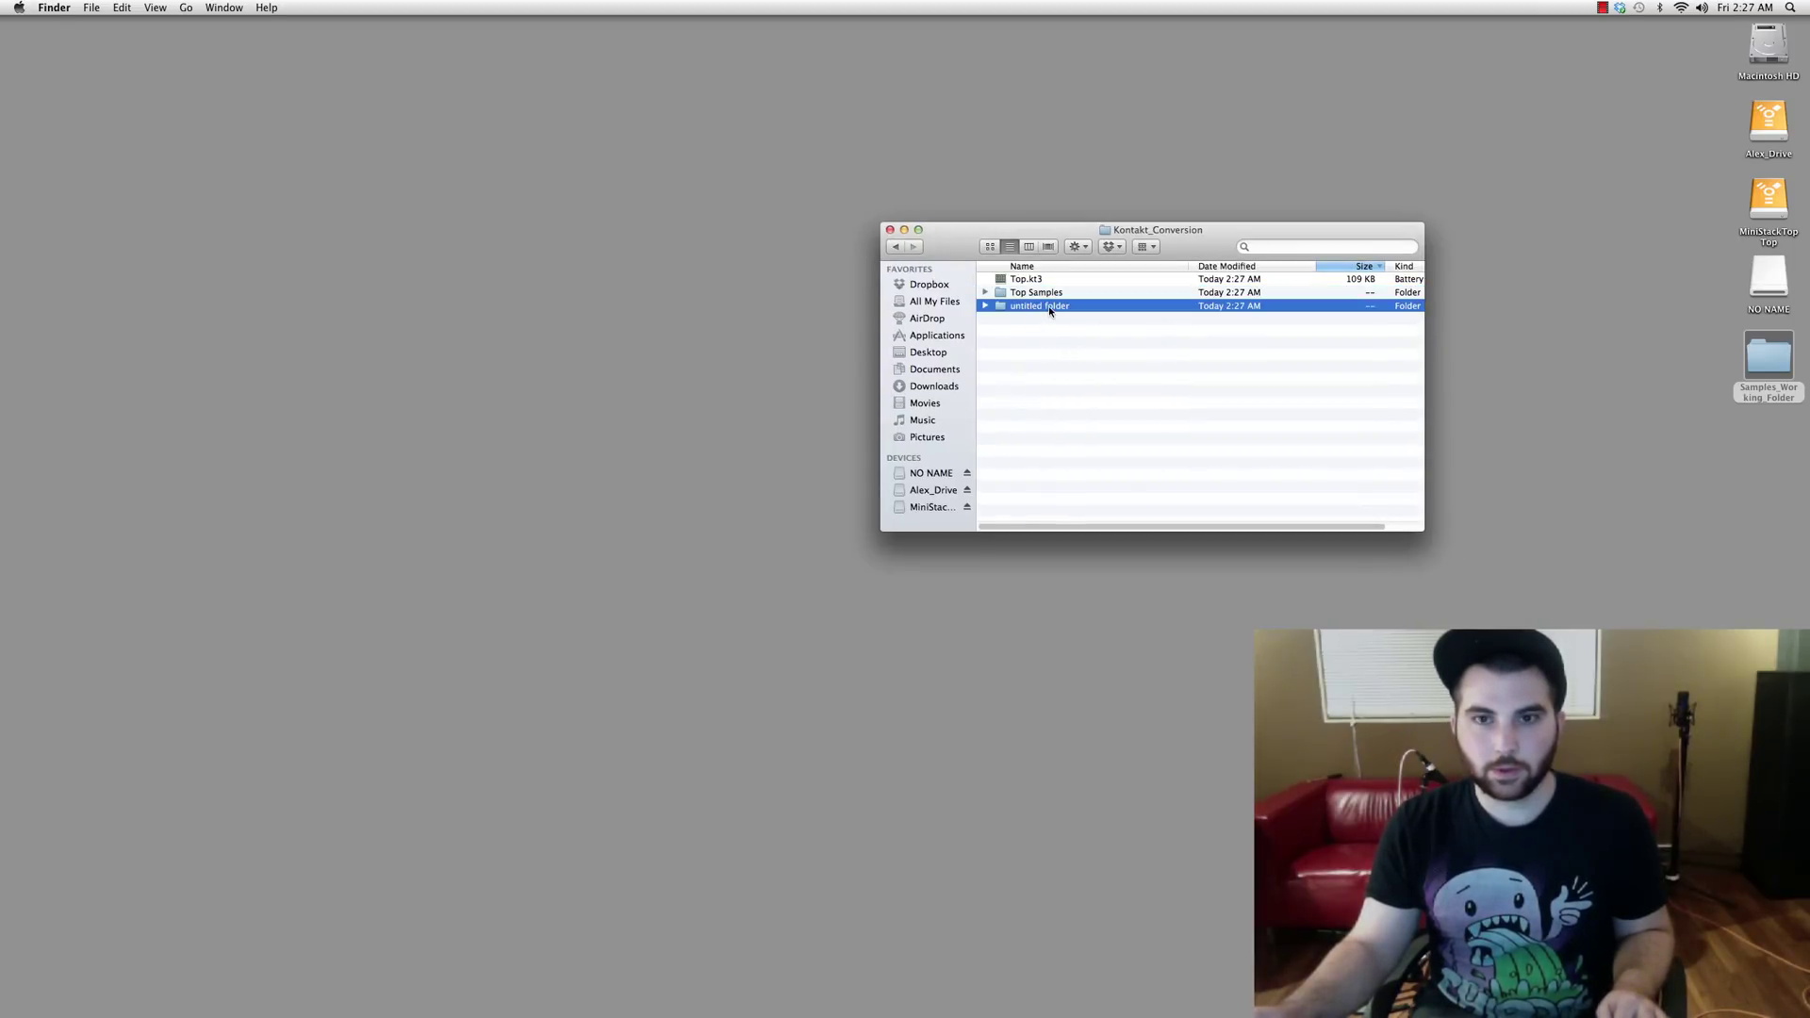
double_click(1049, 306)
left_click(897, 247)
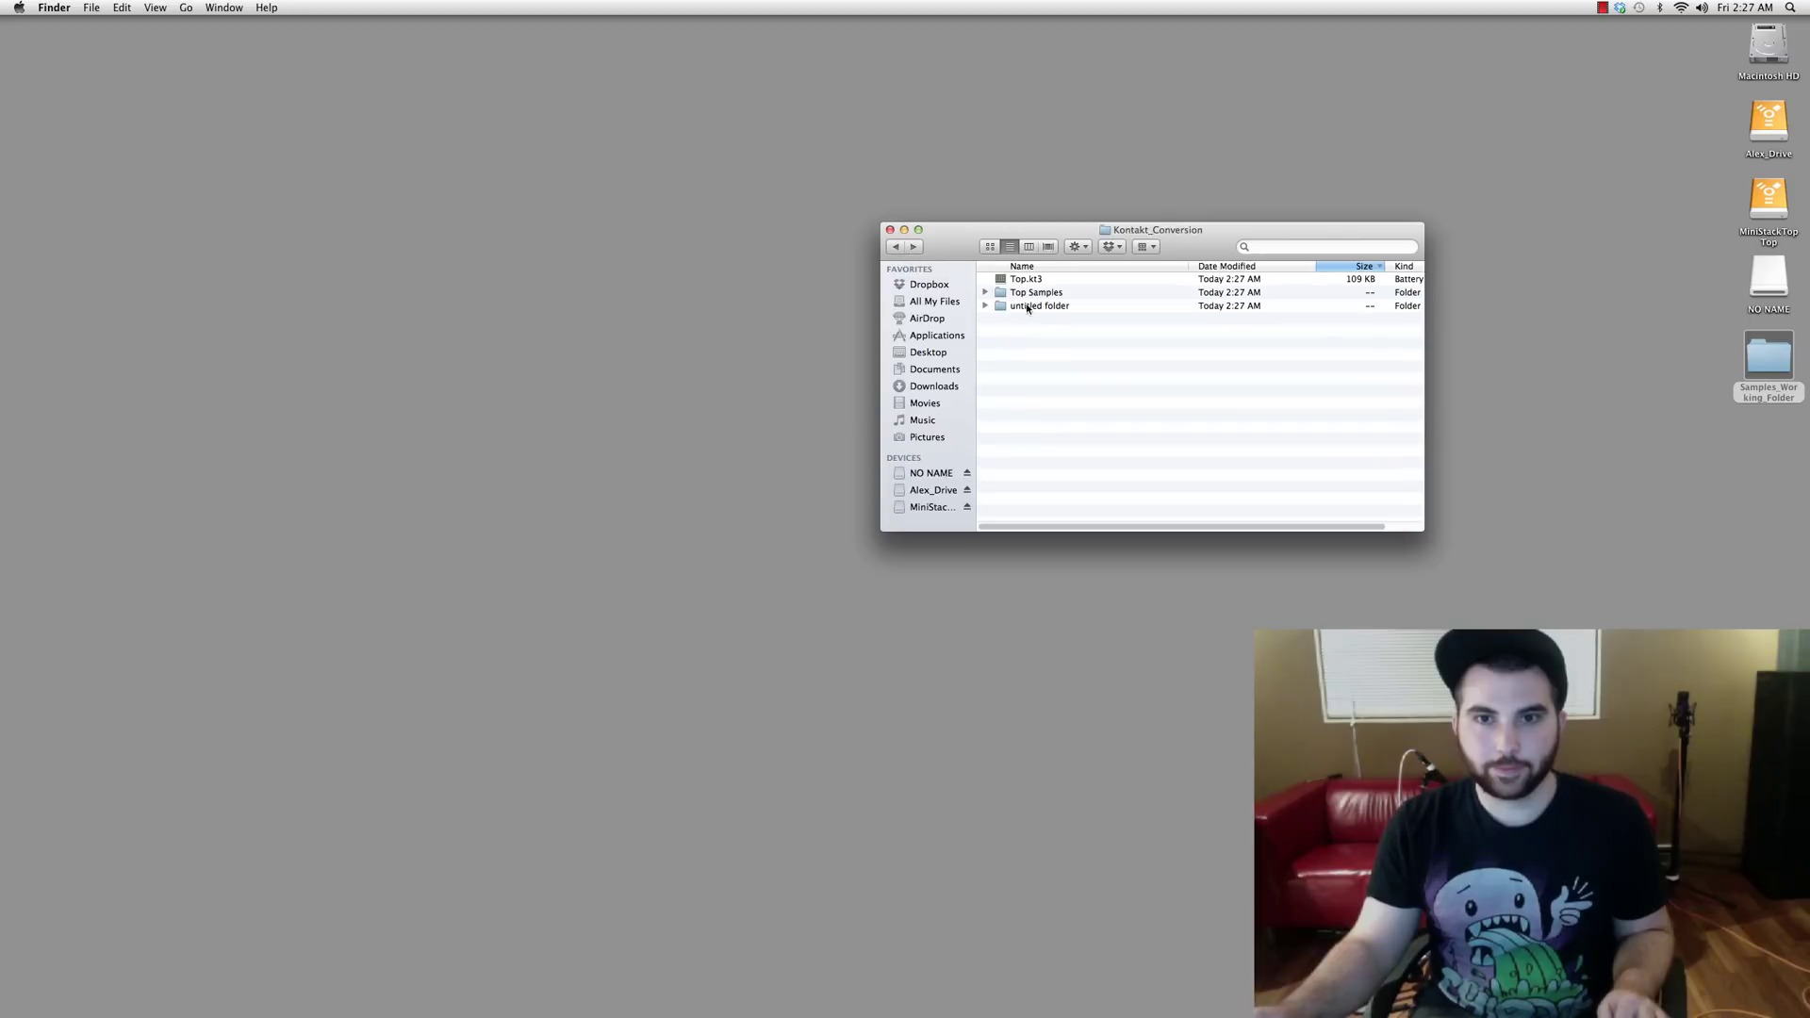
left_click(1023, 308)
left_click(1041, 313)
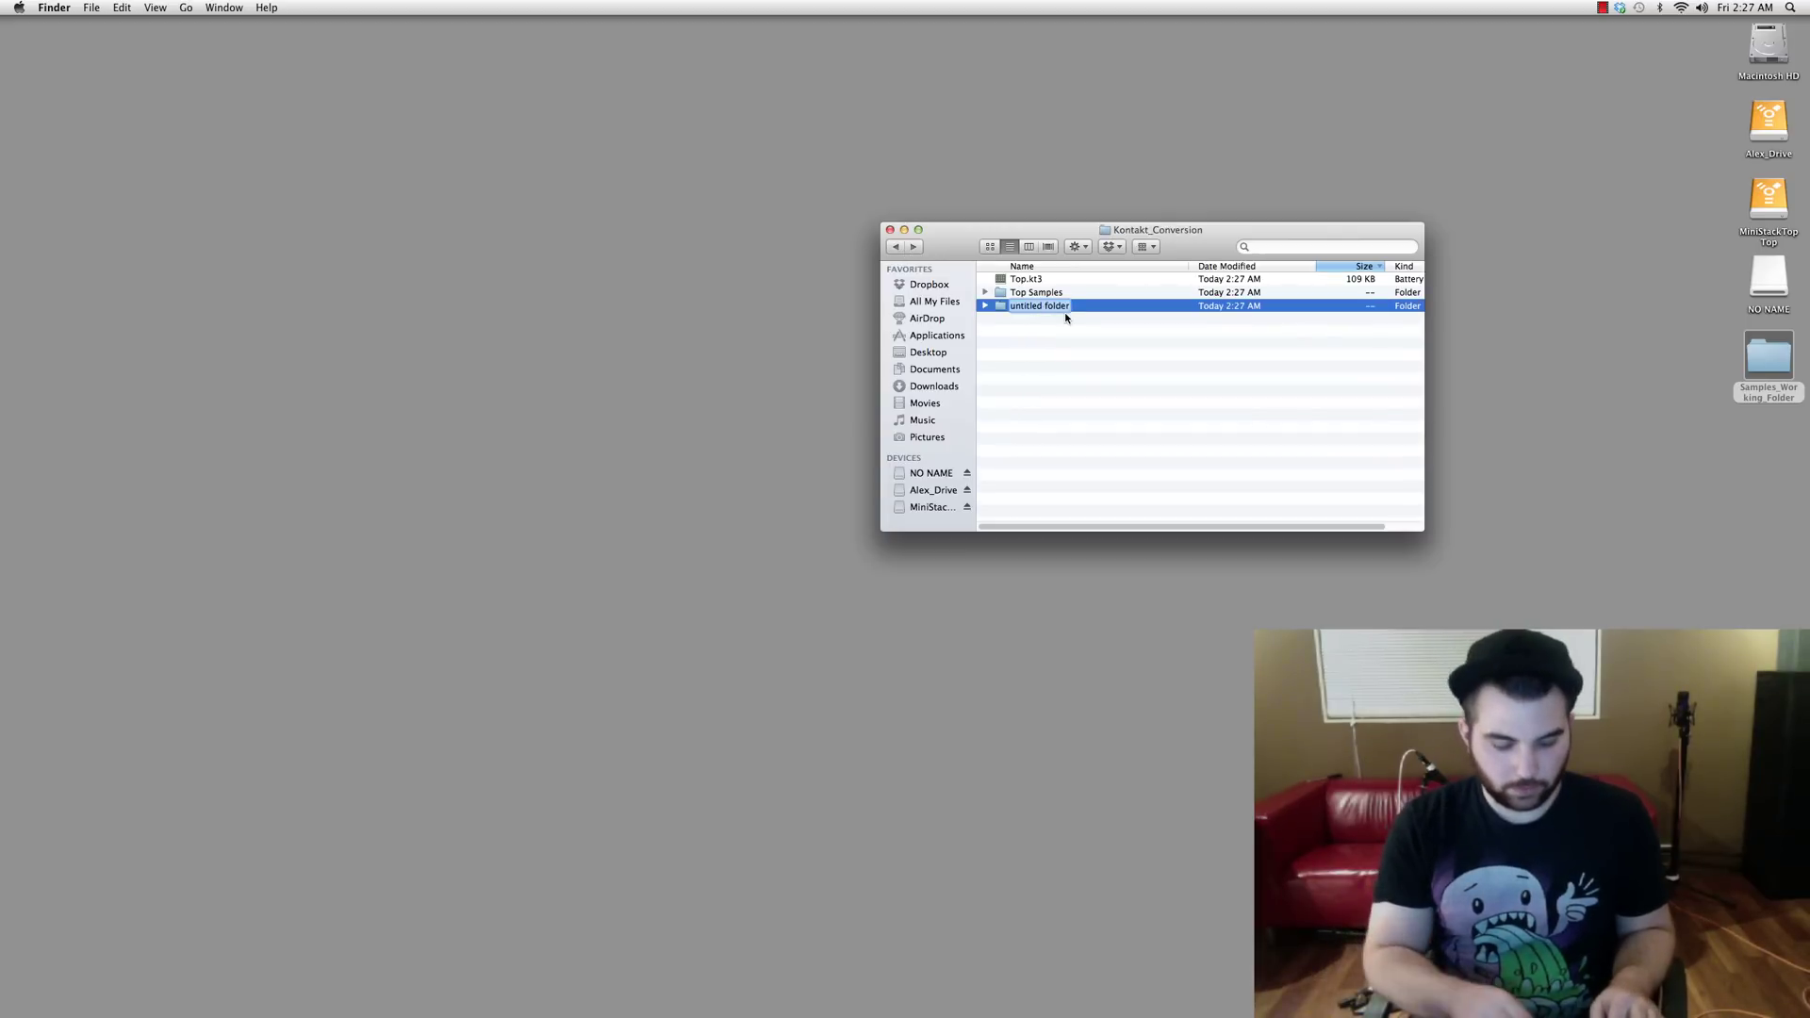
type("Confuse")
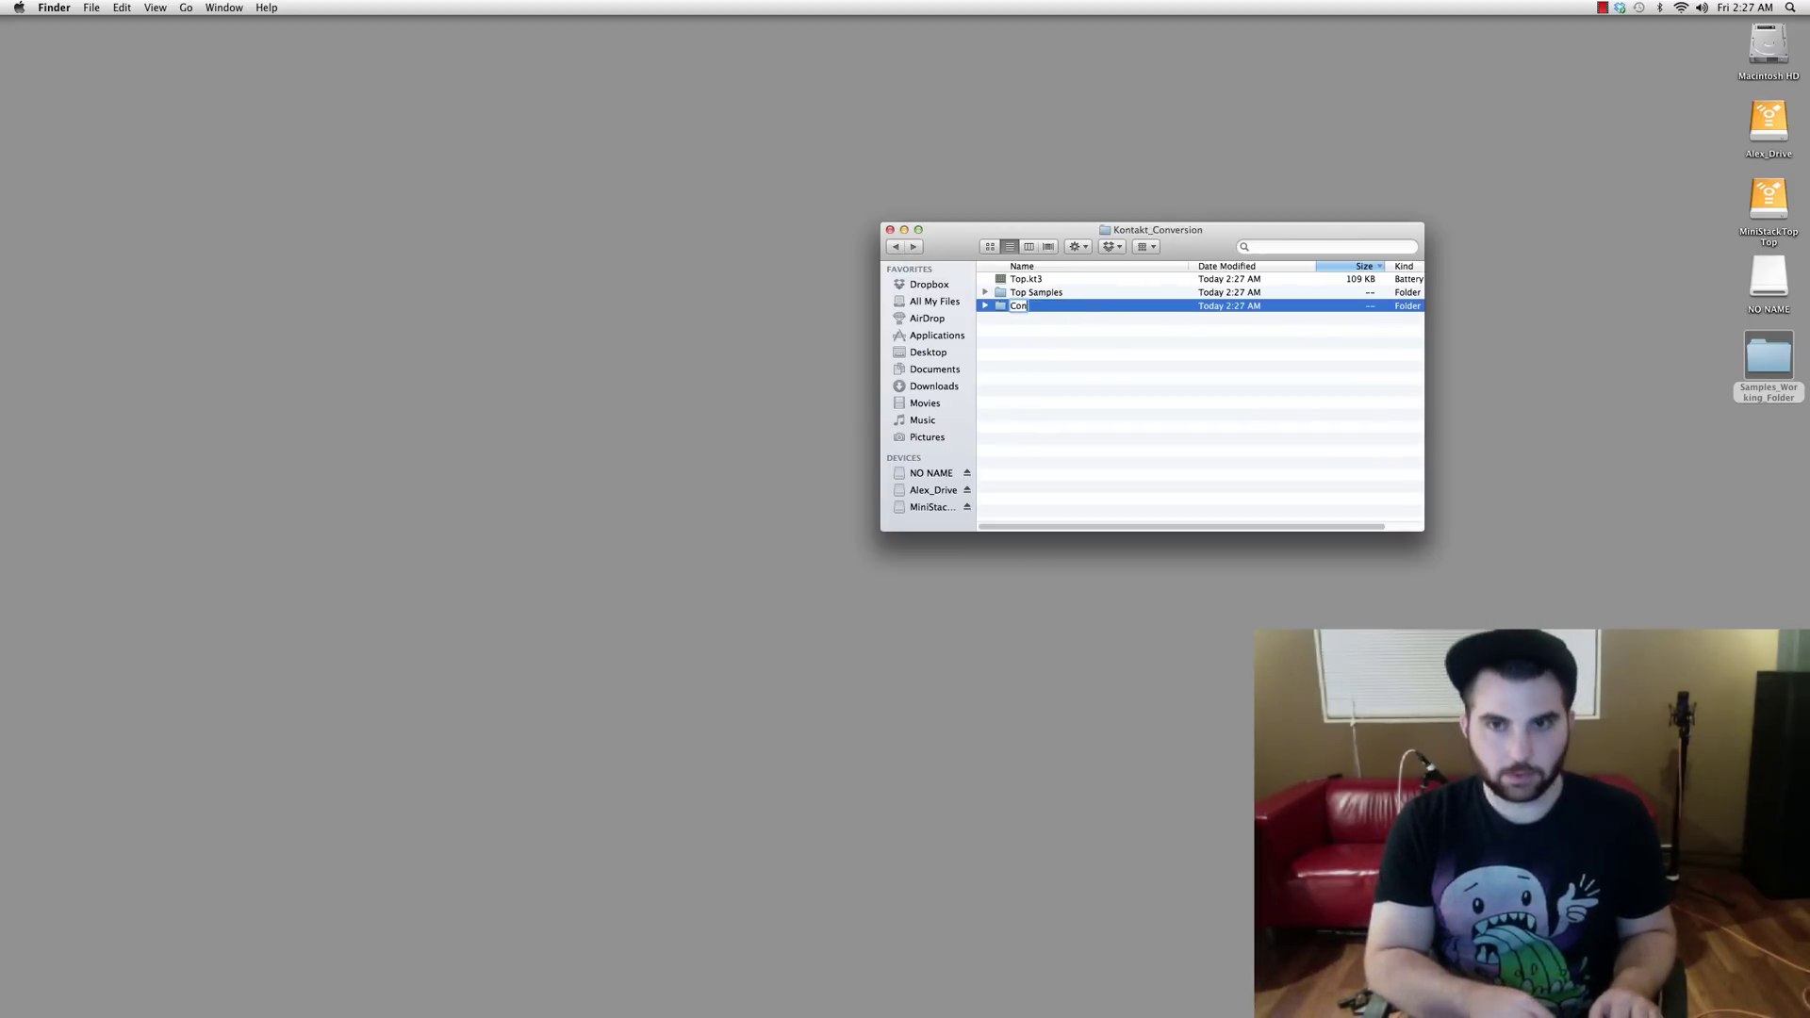
key("Return")
Step: Move Top.kt3 and the Top Samples folder into the Confuse folder
left_click(1038, 279)
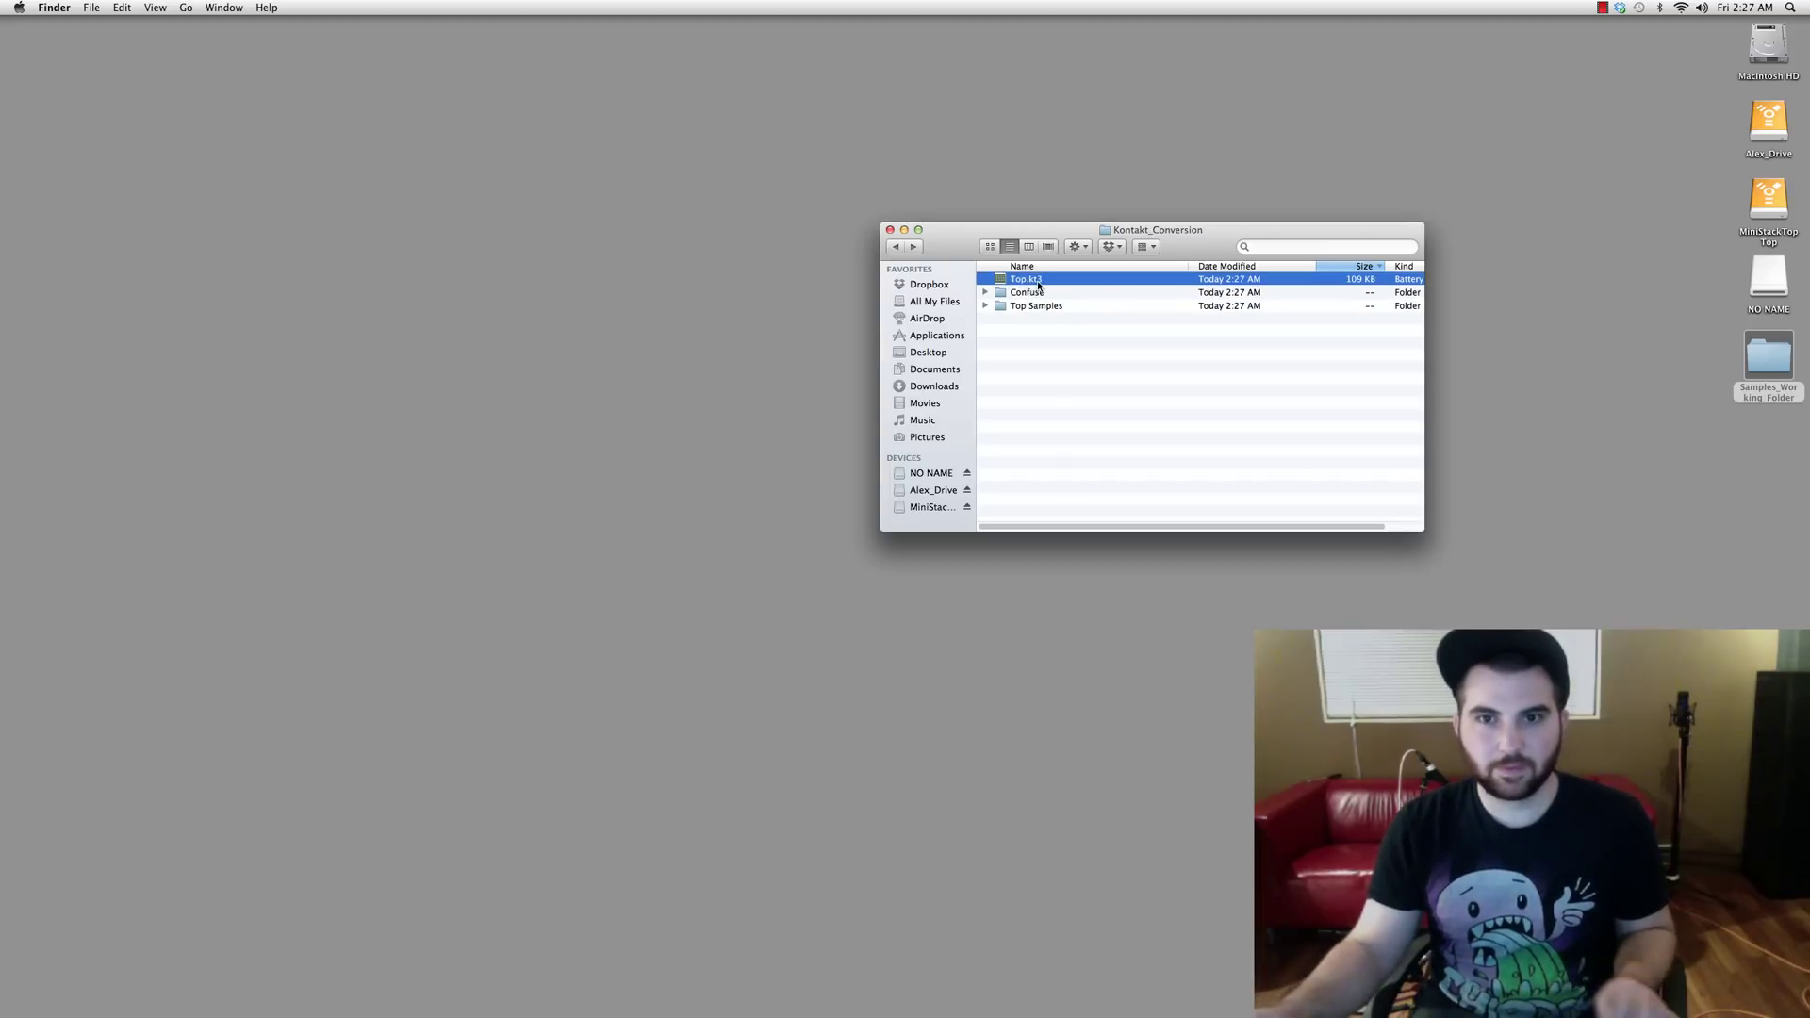
left_click(1039, 308, "super")
left_click_drag(1039, 287, 1034, 296)
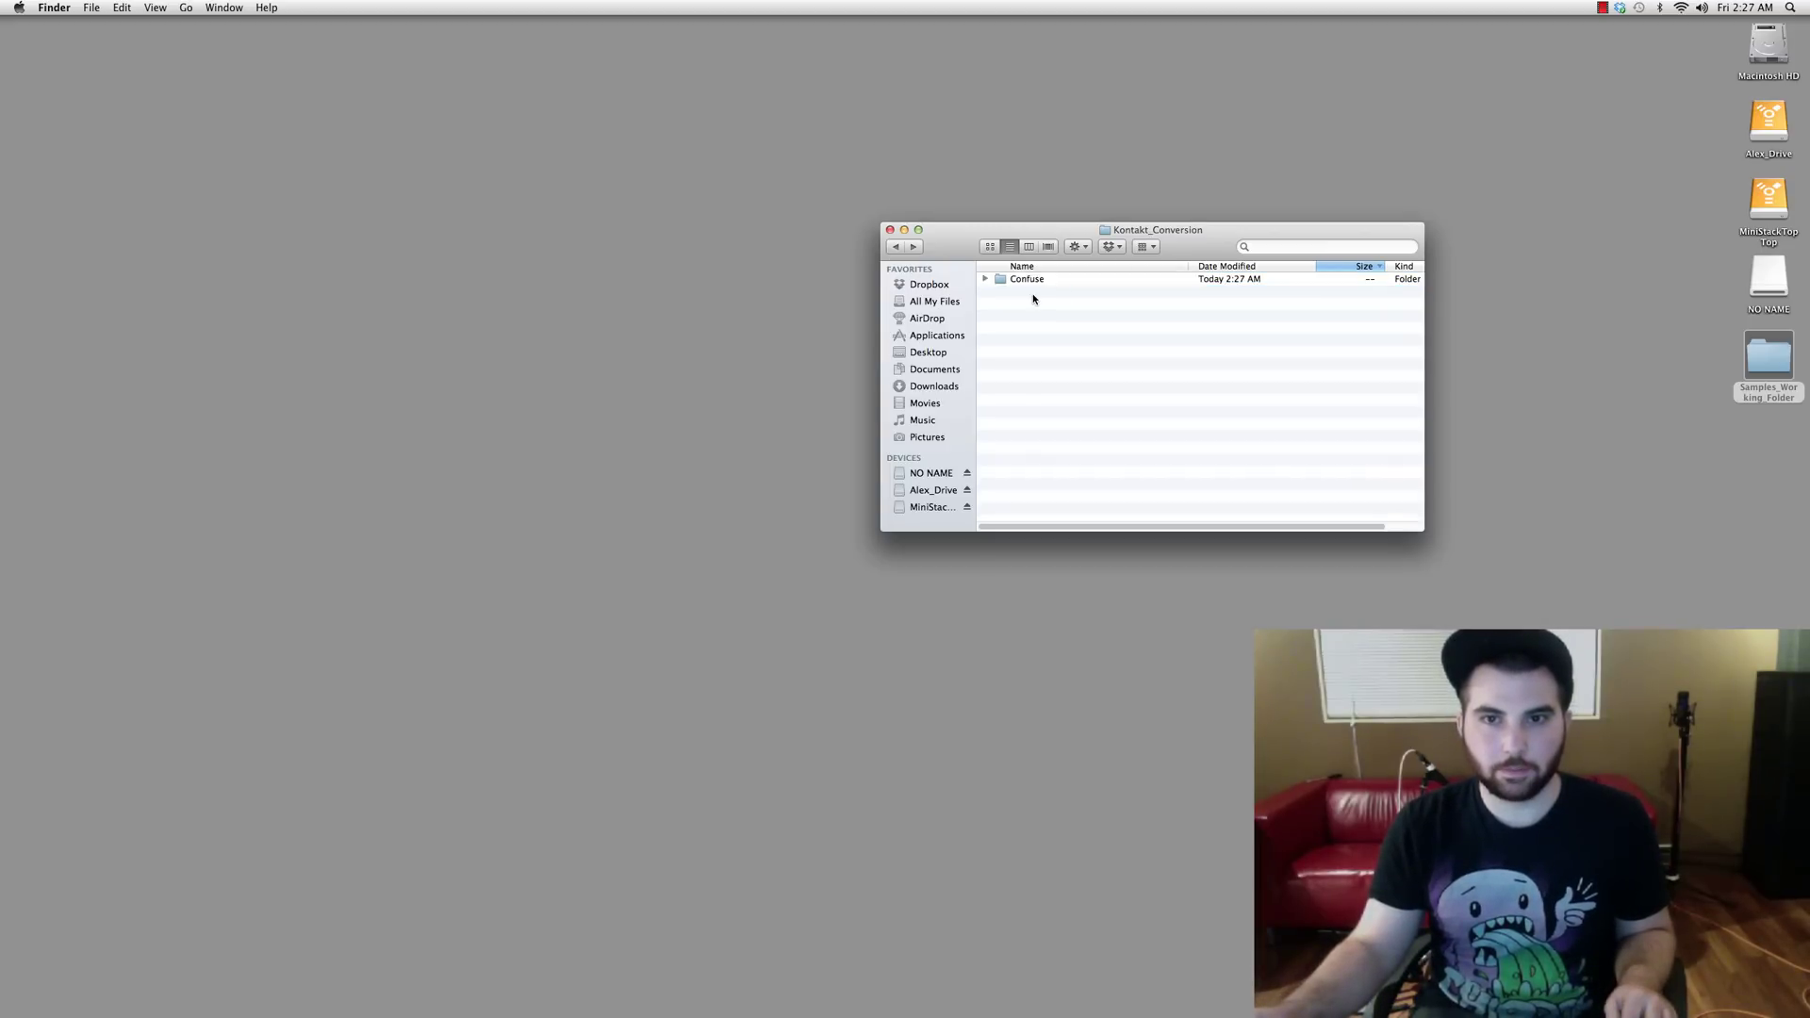
left_click(1002, 283)
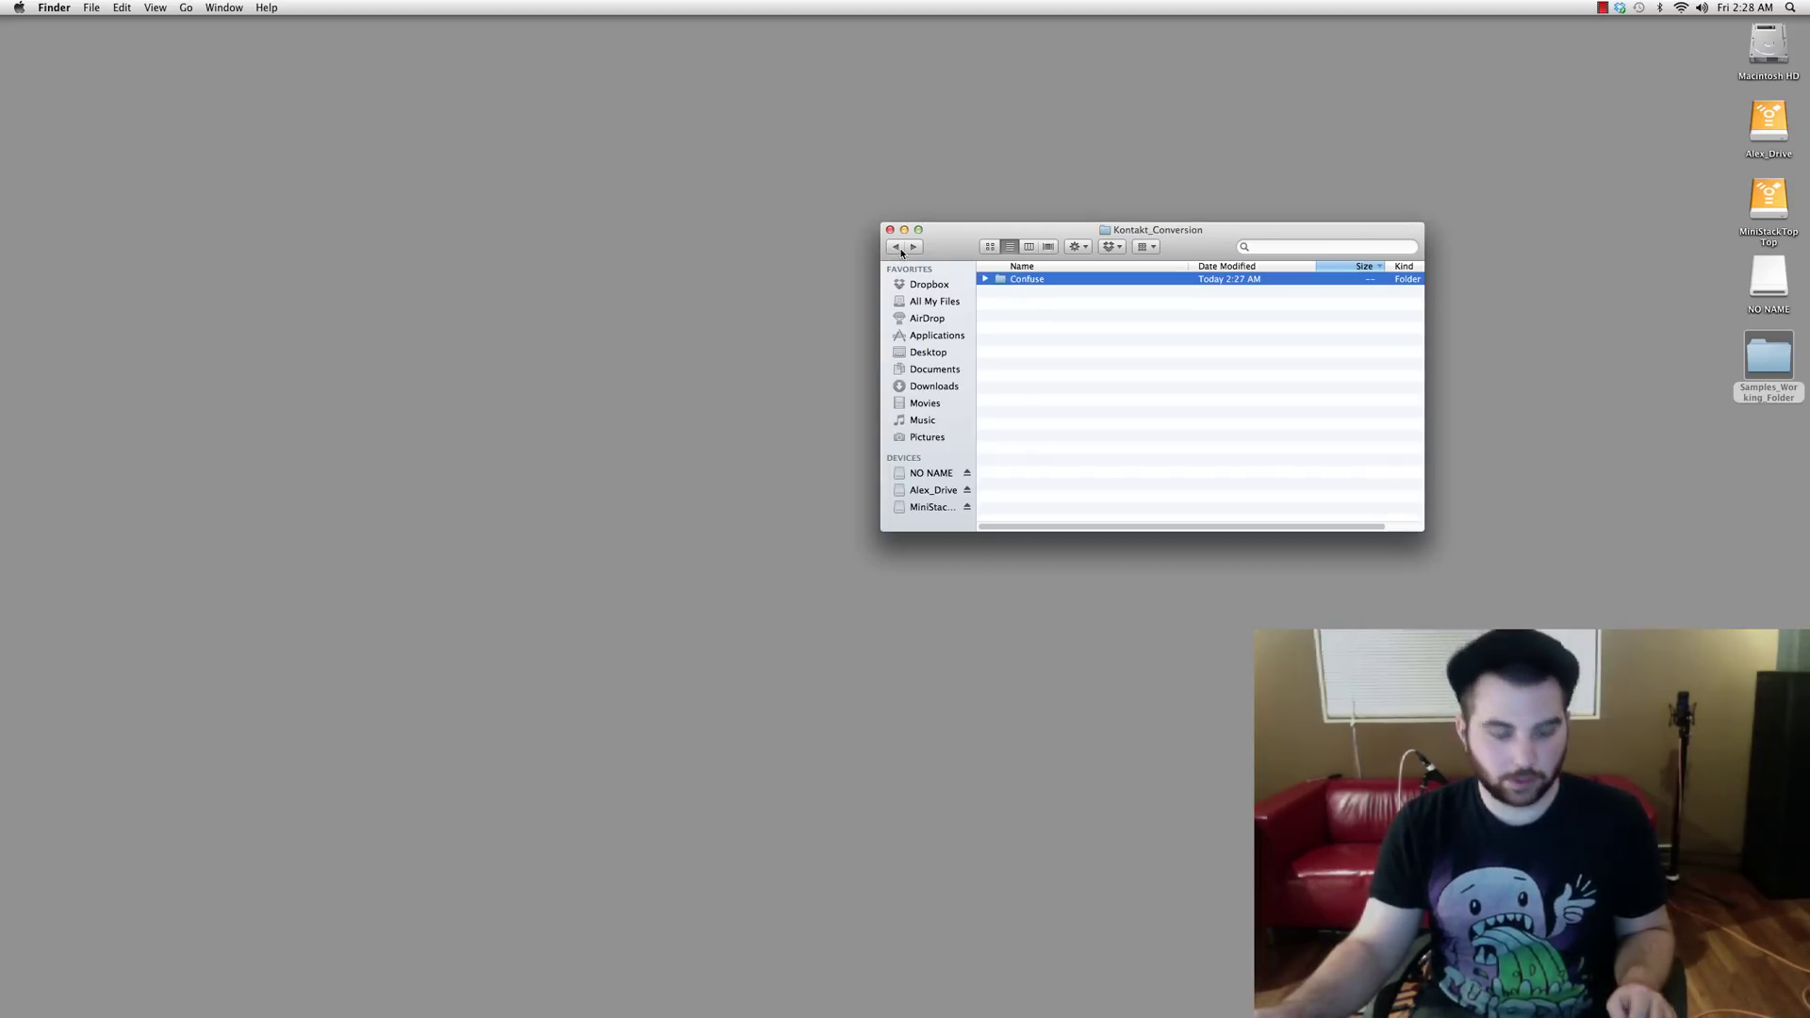
Step: Copy Top.kt3 from the Confuse folder into Kontakt_Conversion and rename the copy Room.kt3
double_click(1026, 280)
left_click(1042, 283)
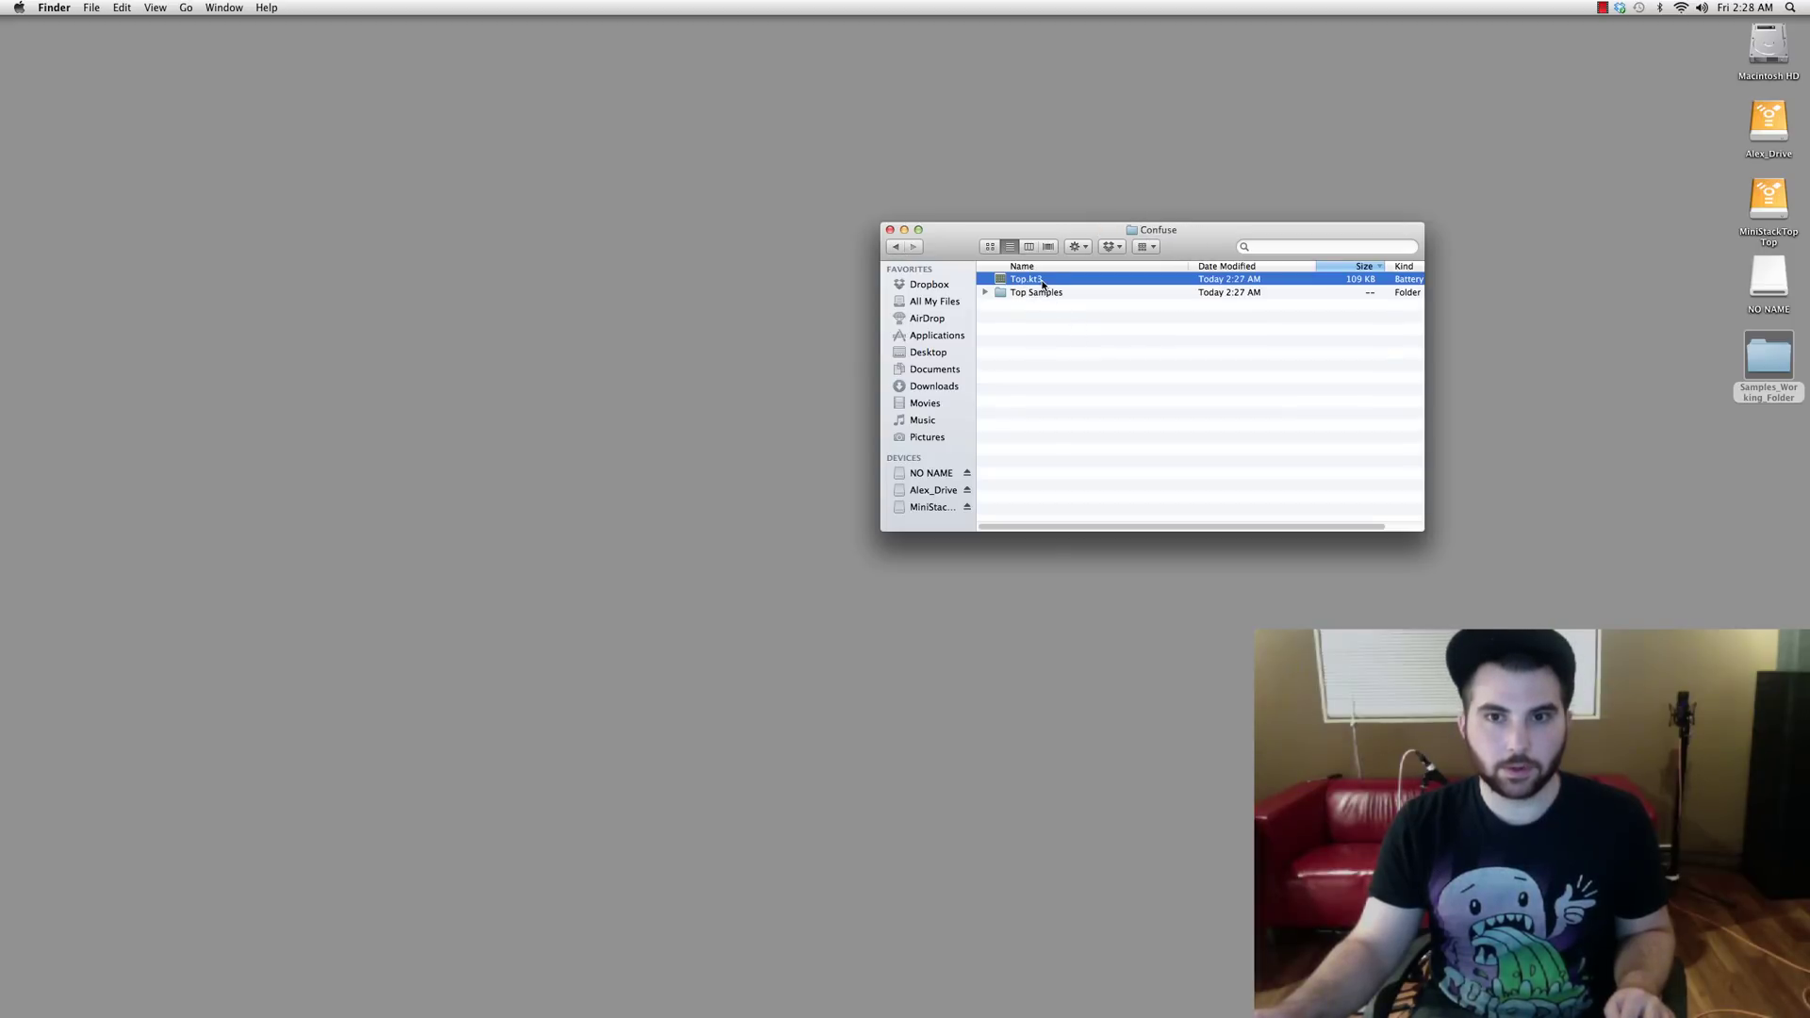
left_click(896, 248)
key("super+alt+v")
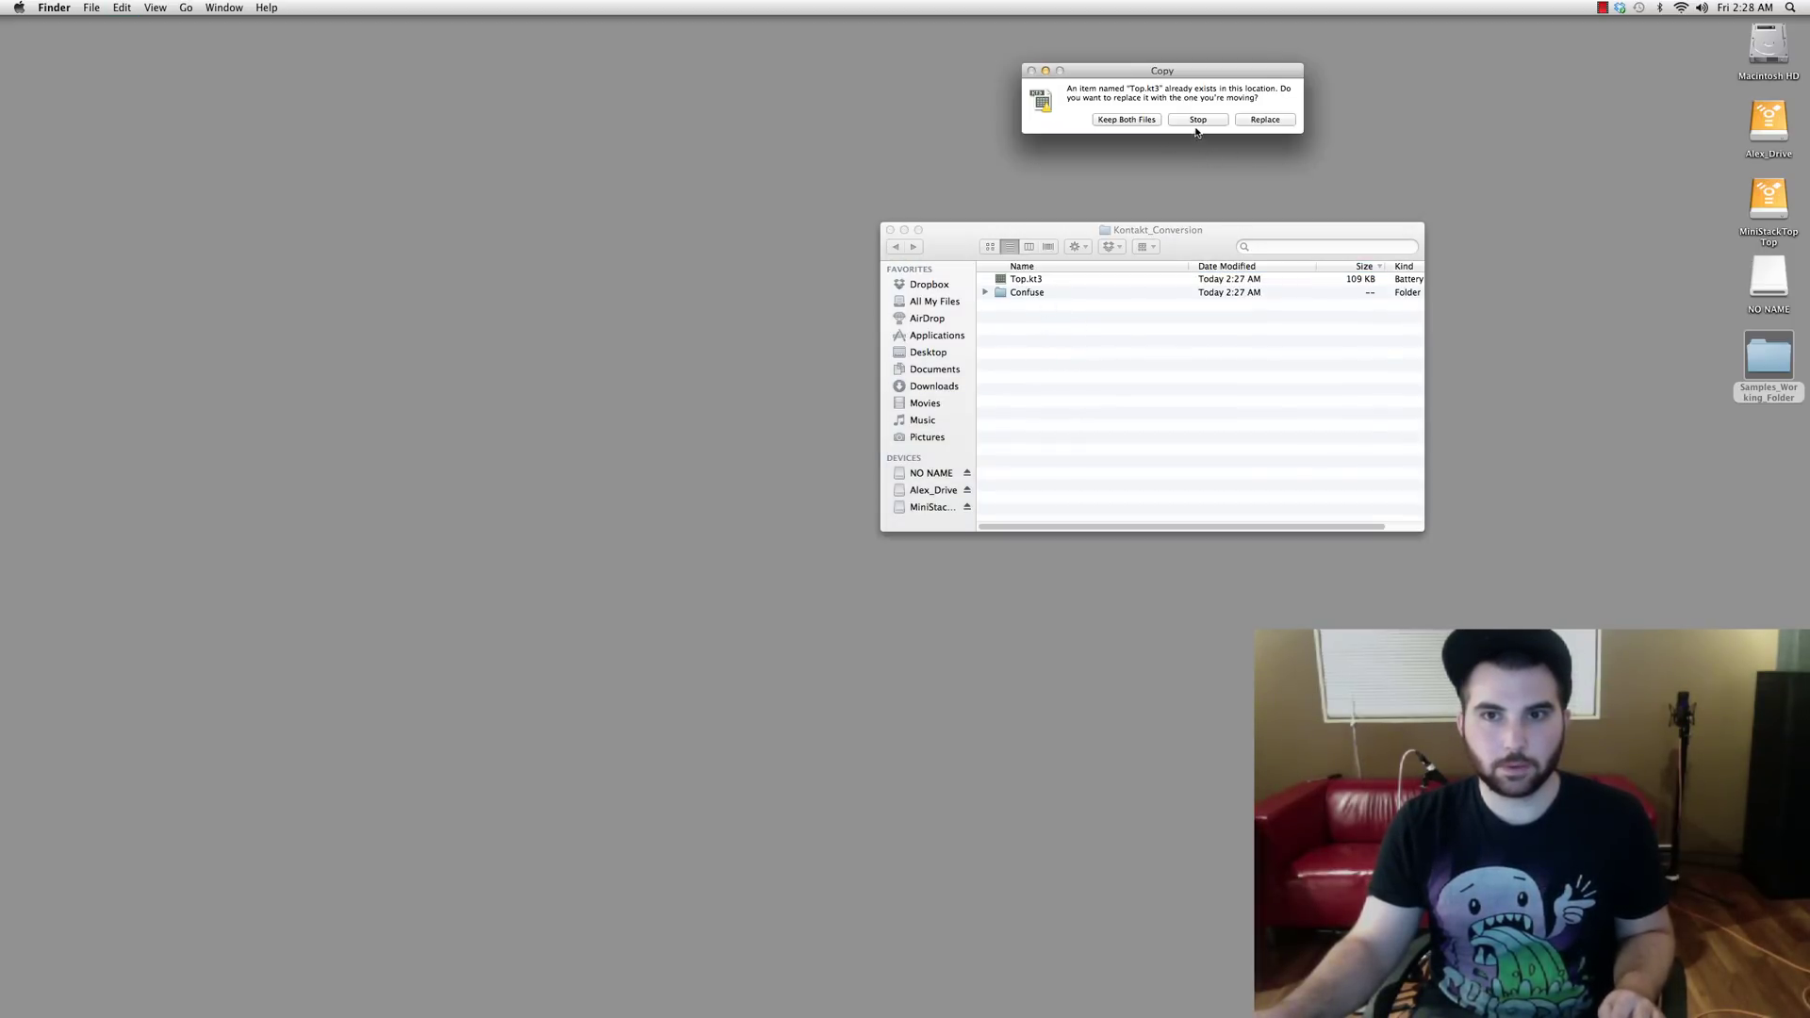
left_click(1198, 120)
left_click(1031, 282)
left_click(1027, 281)
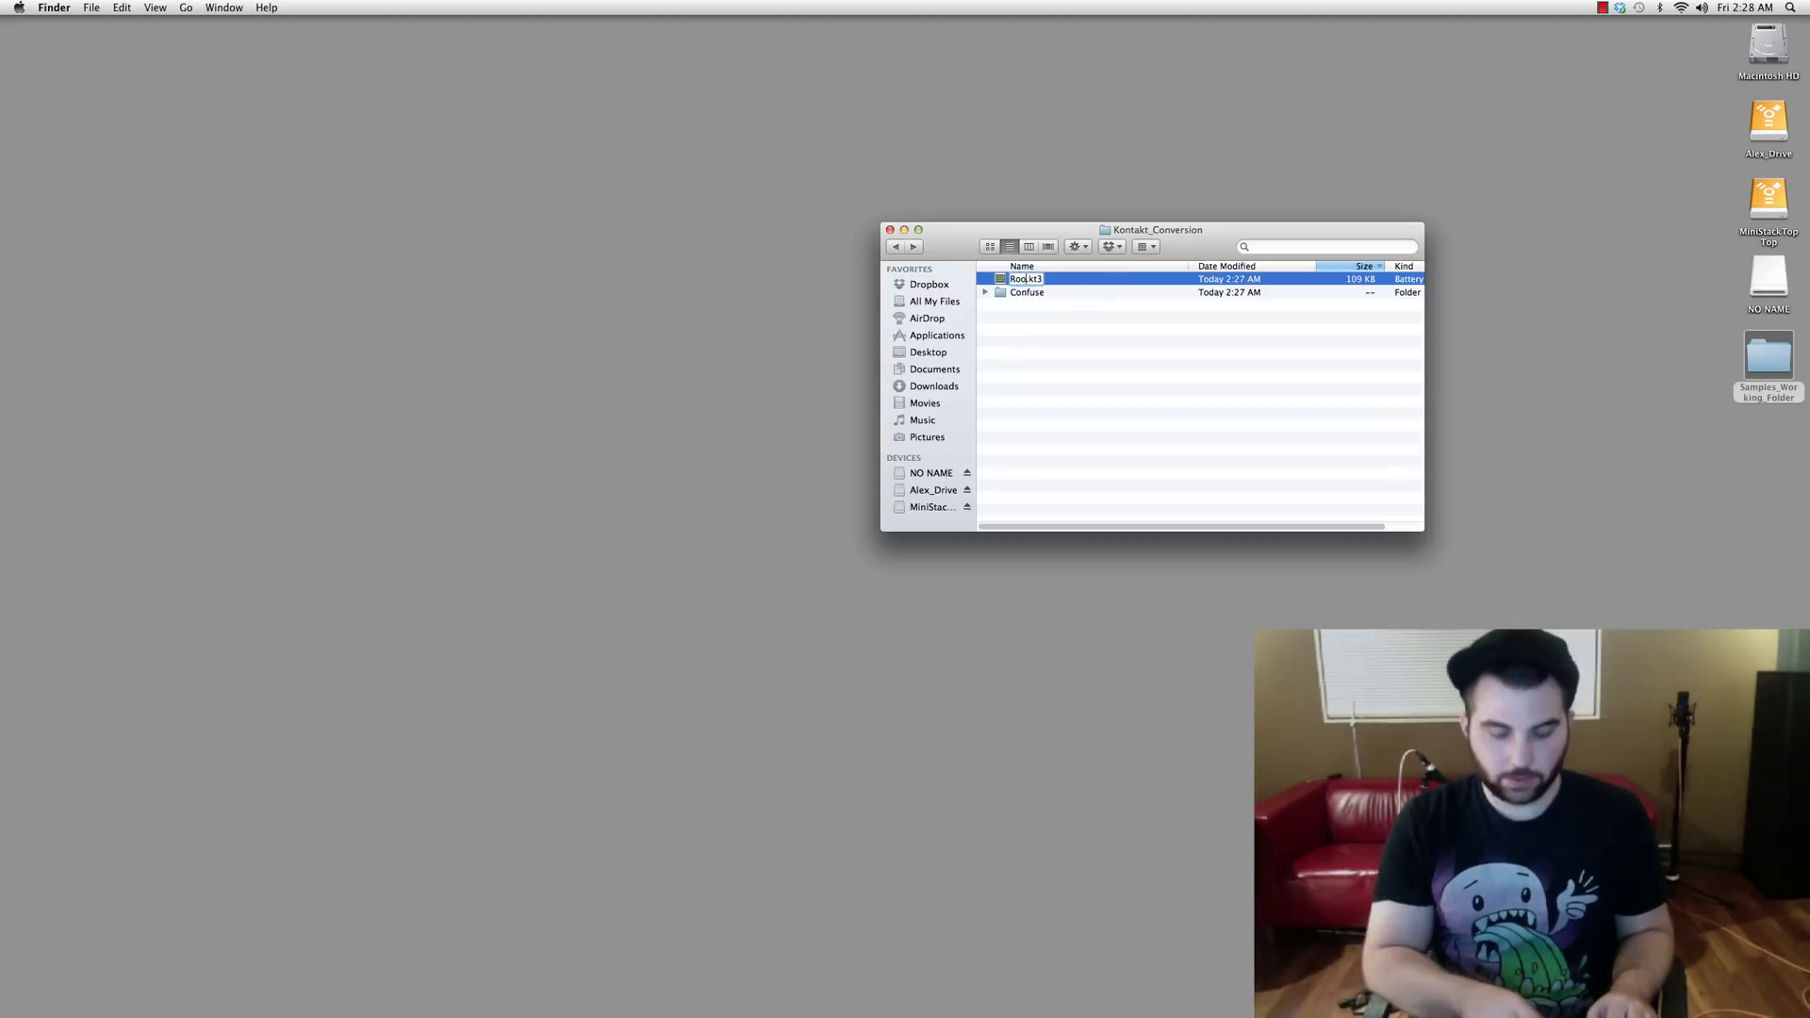
left_click(1094, 331)
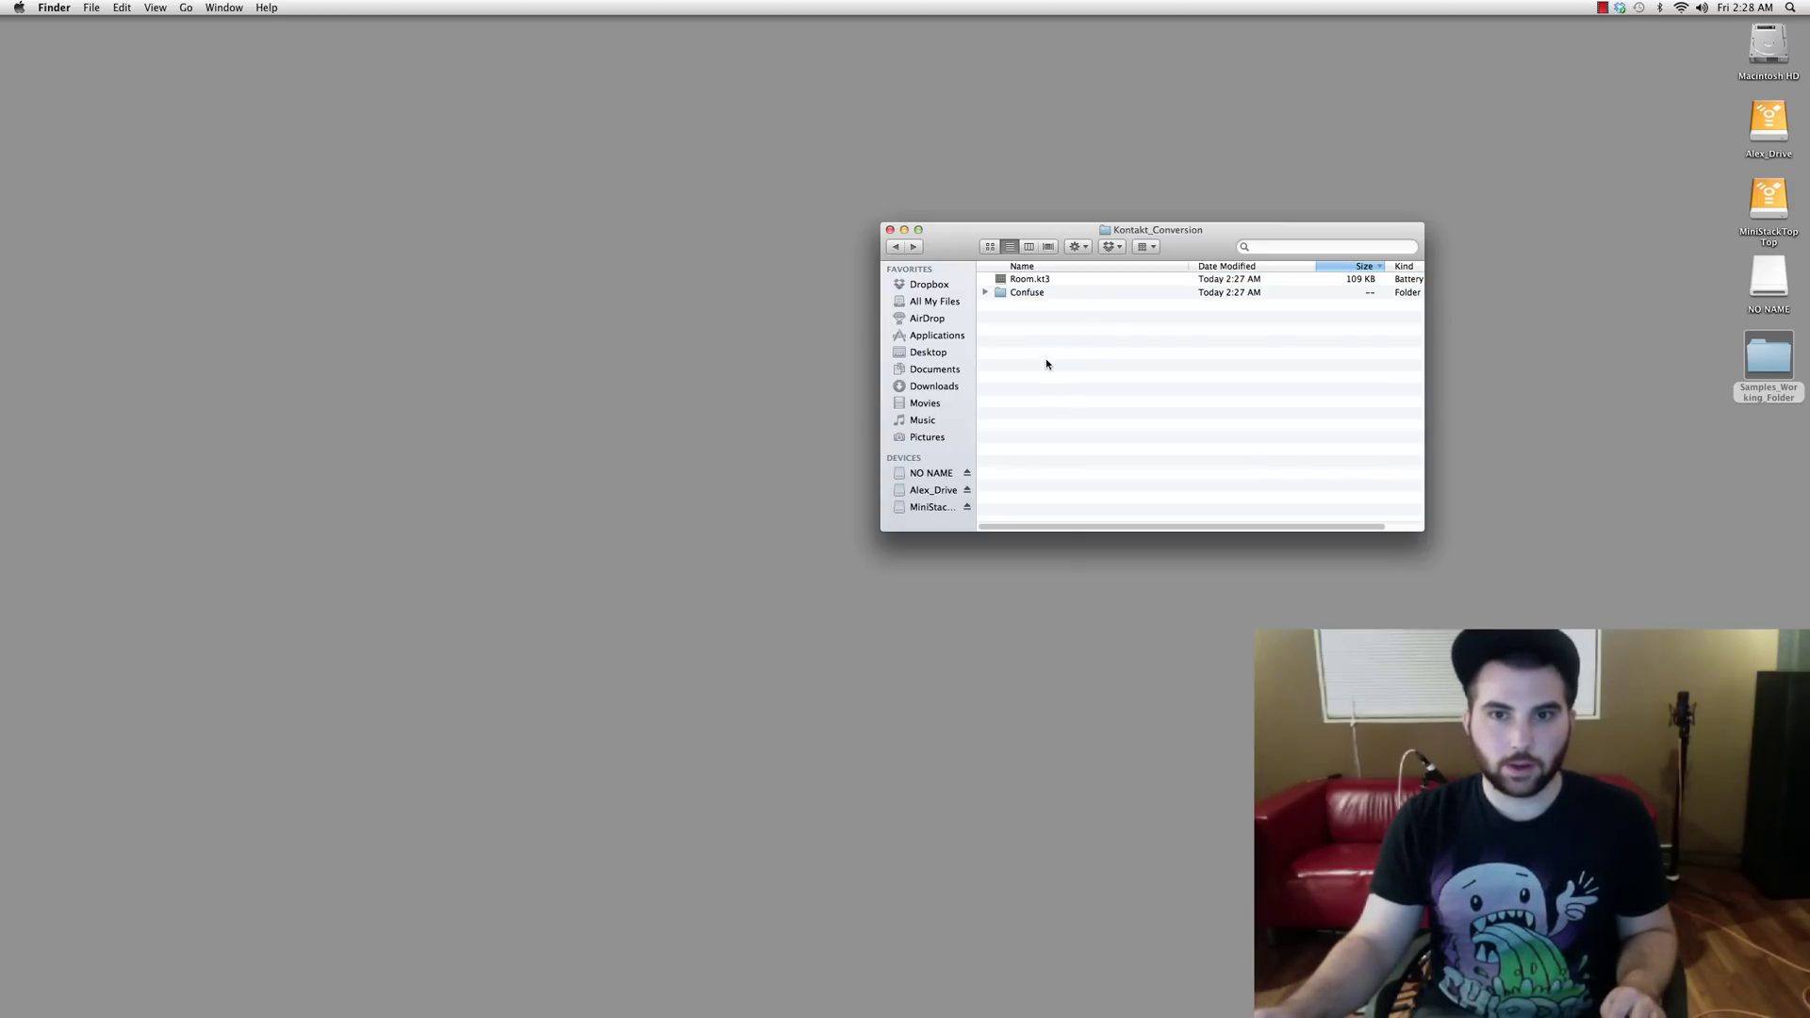
Step: Paste another copy of Top.kt3 into Kontakt_Conversion and rename it Bottom.kt3
left_click(1019, 295)
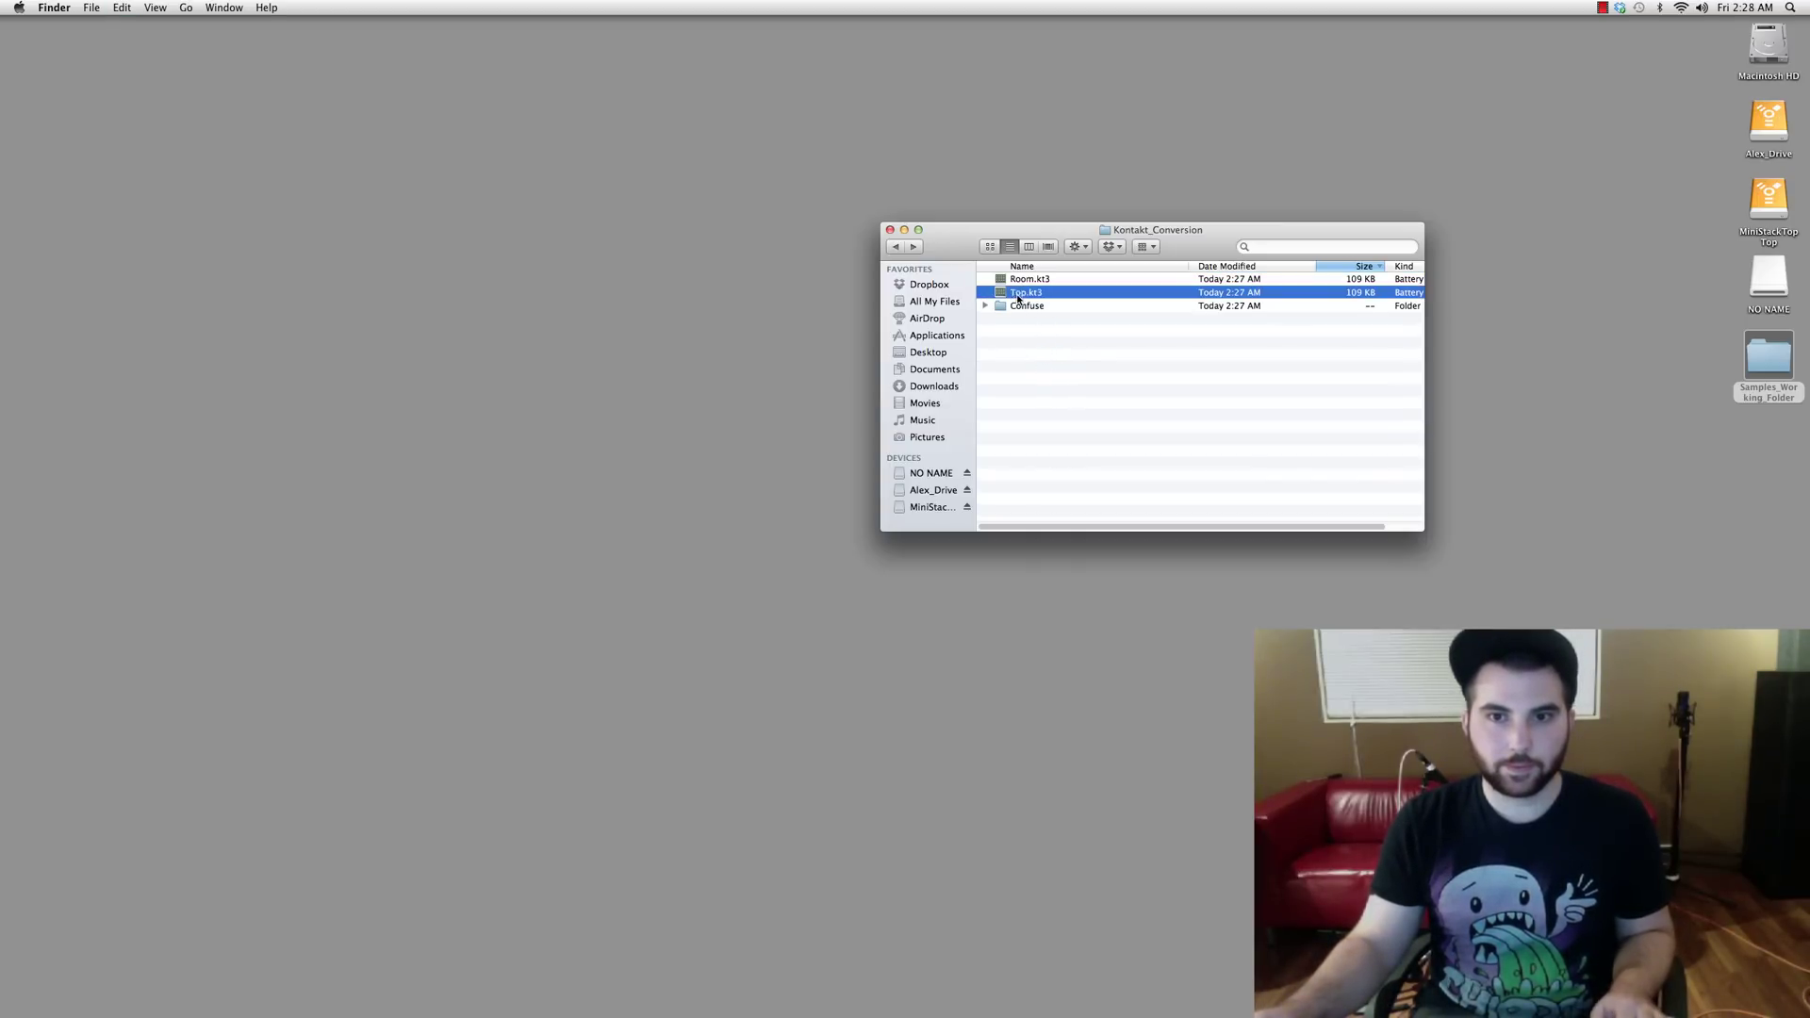
left_click(1027, 294)
type("Top")
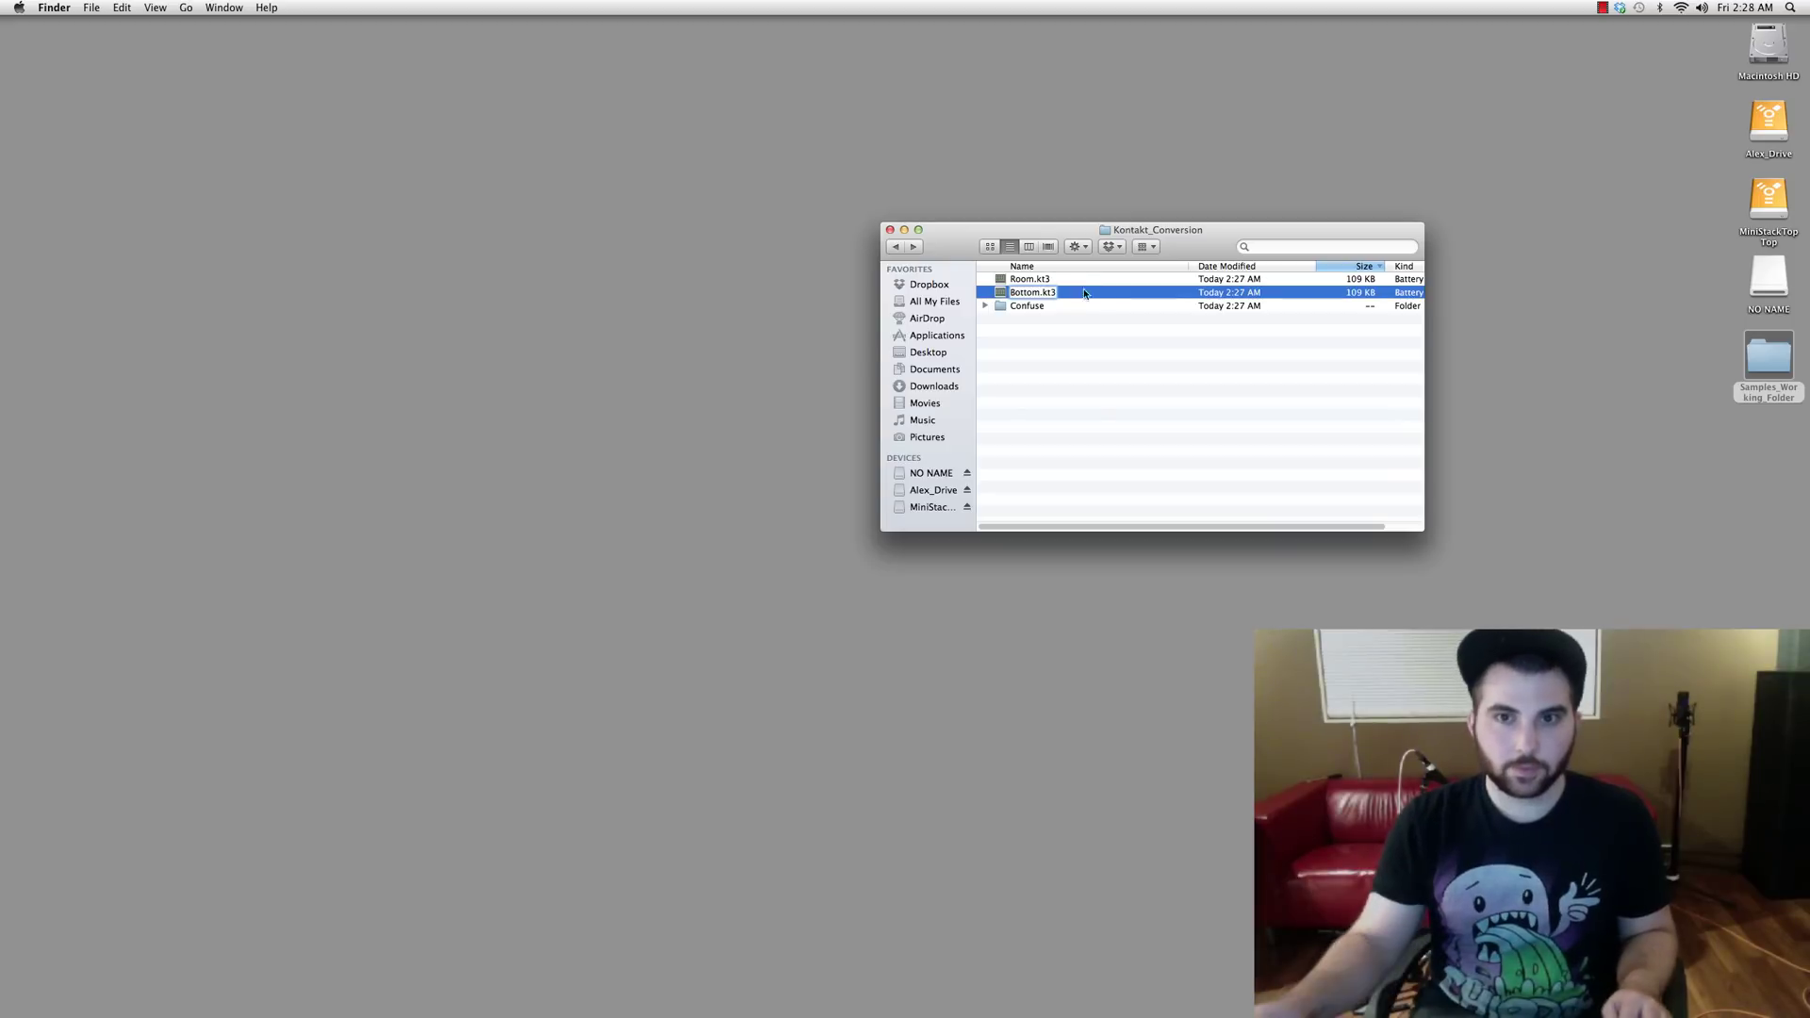
left_click(1073, 407)
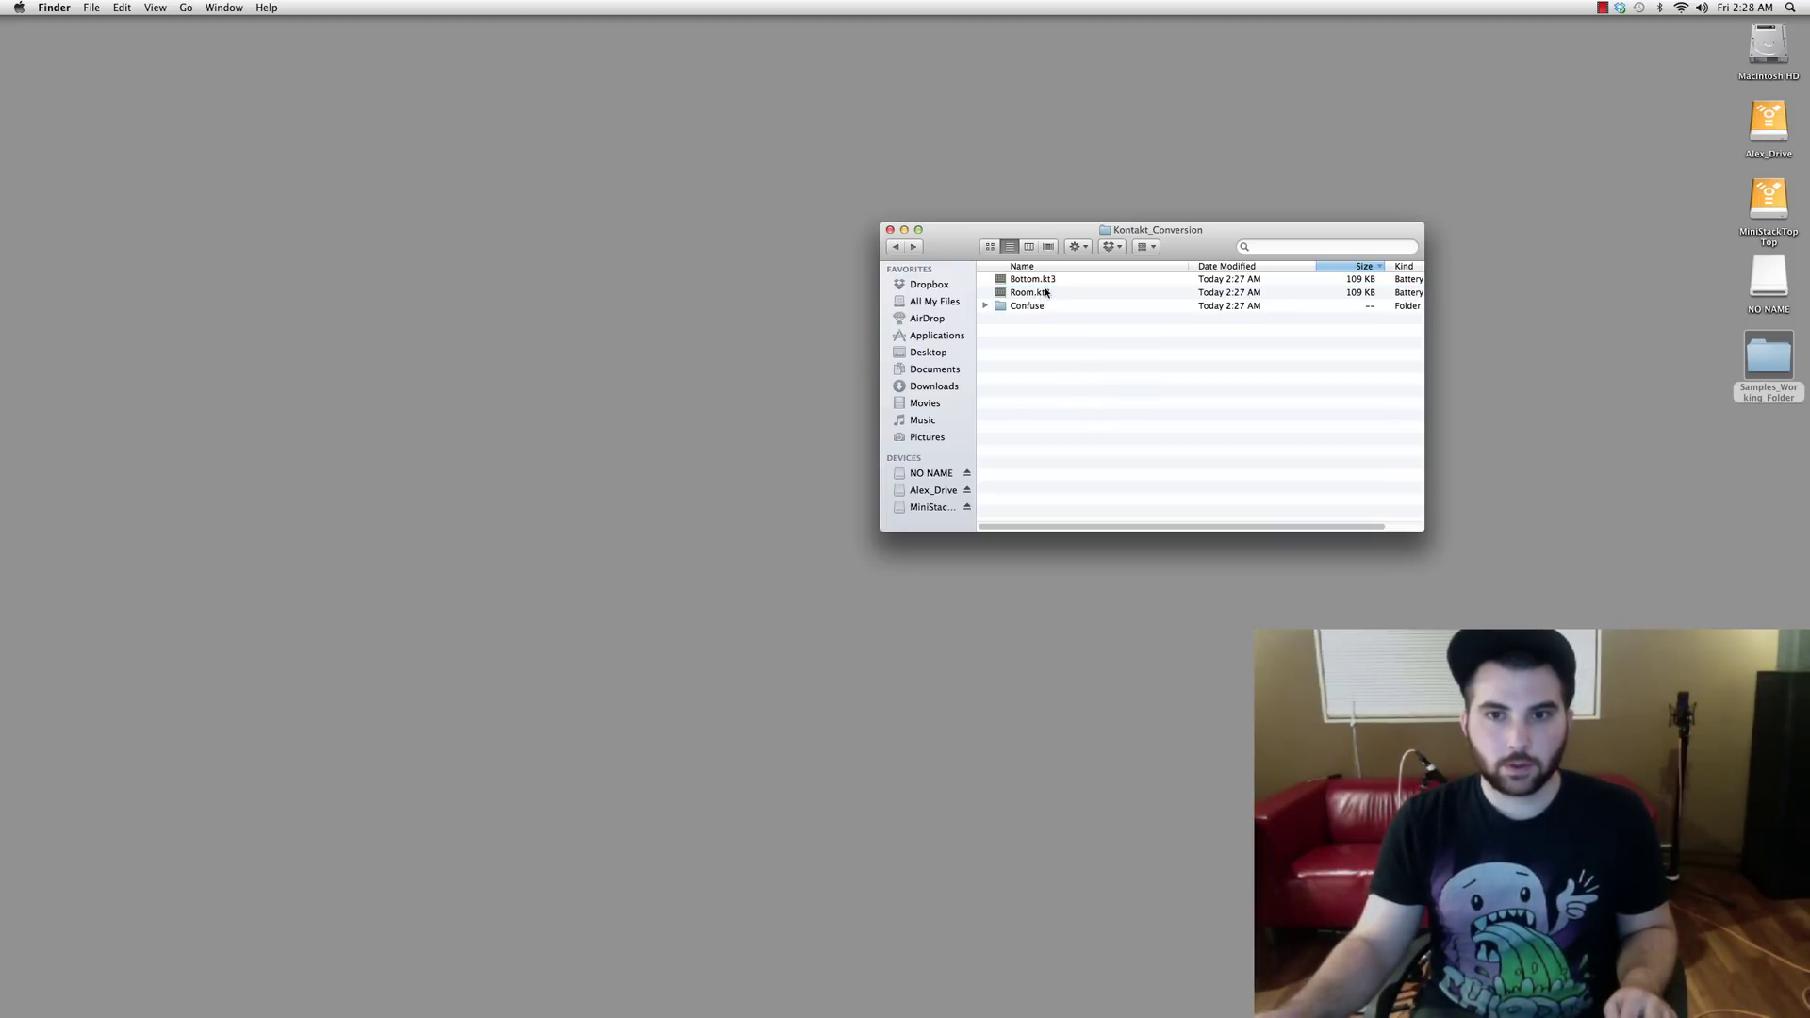
Step: Copy the Room and Bottom sample folders from Samples_Working_Folder into Kontakt_Conversion
left_click(1045, 293)
left_click(896, 247)
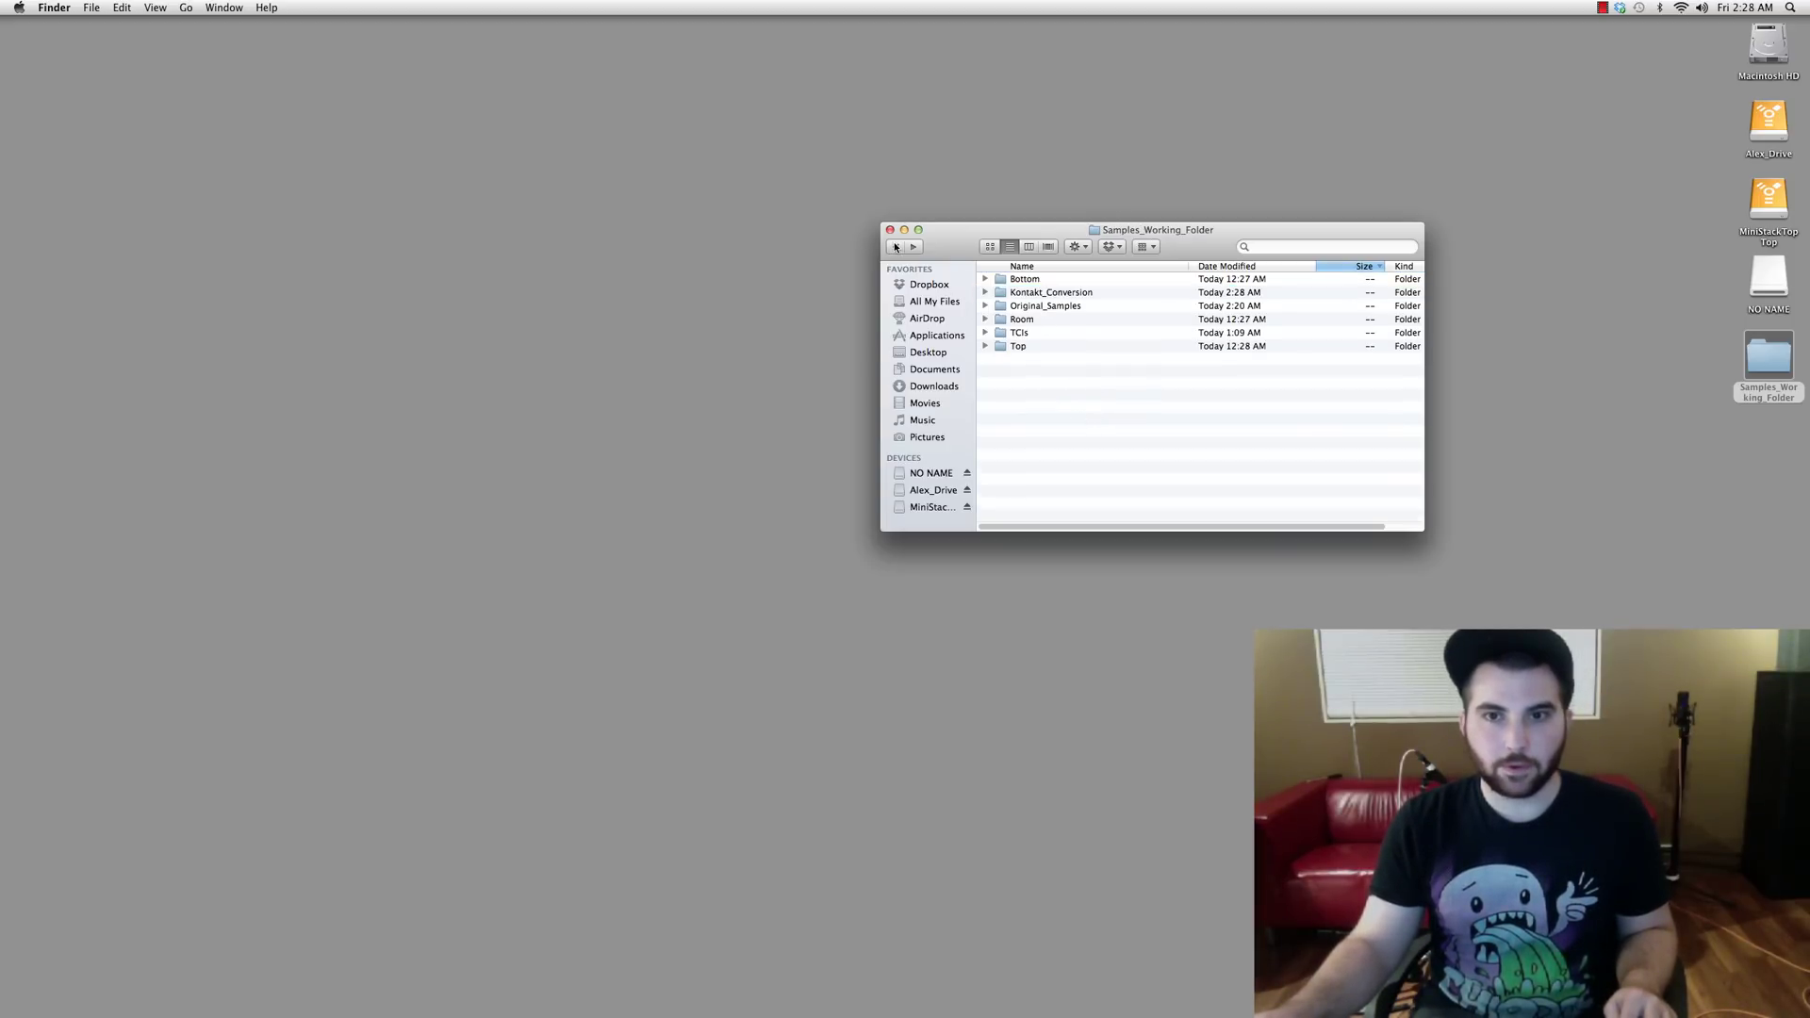
left_click(1031, 324)
double_click(1049, 293)
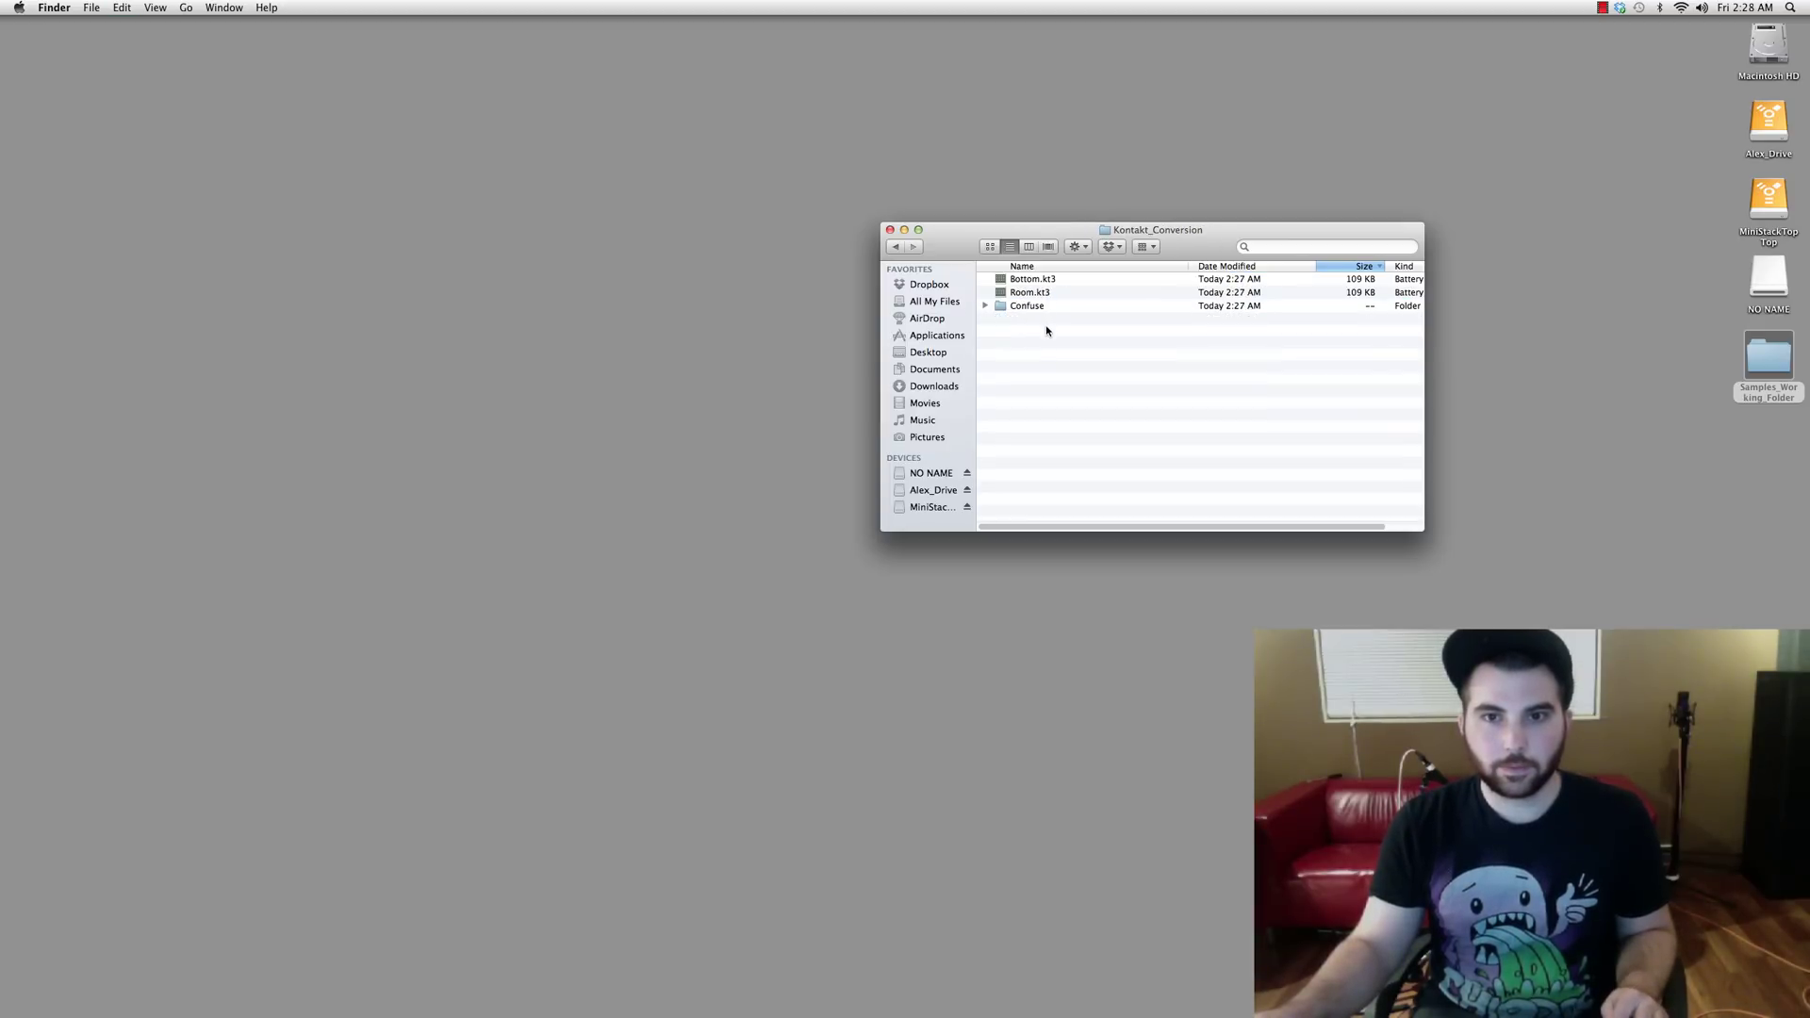
left_click(897, 247)
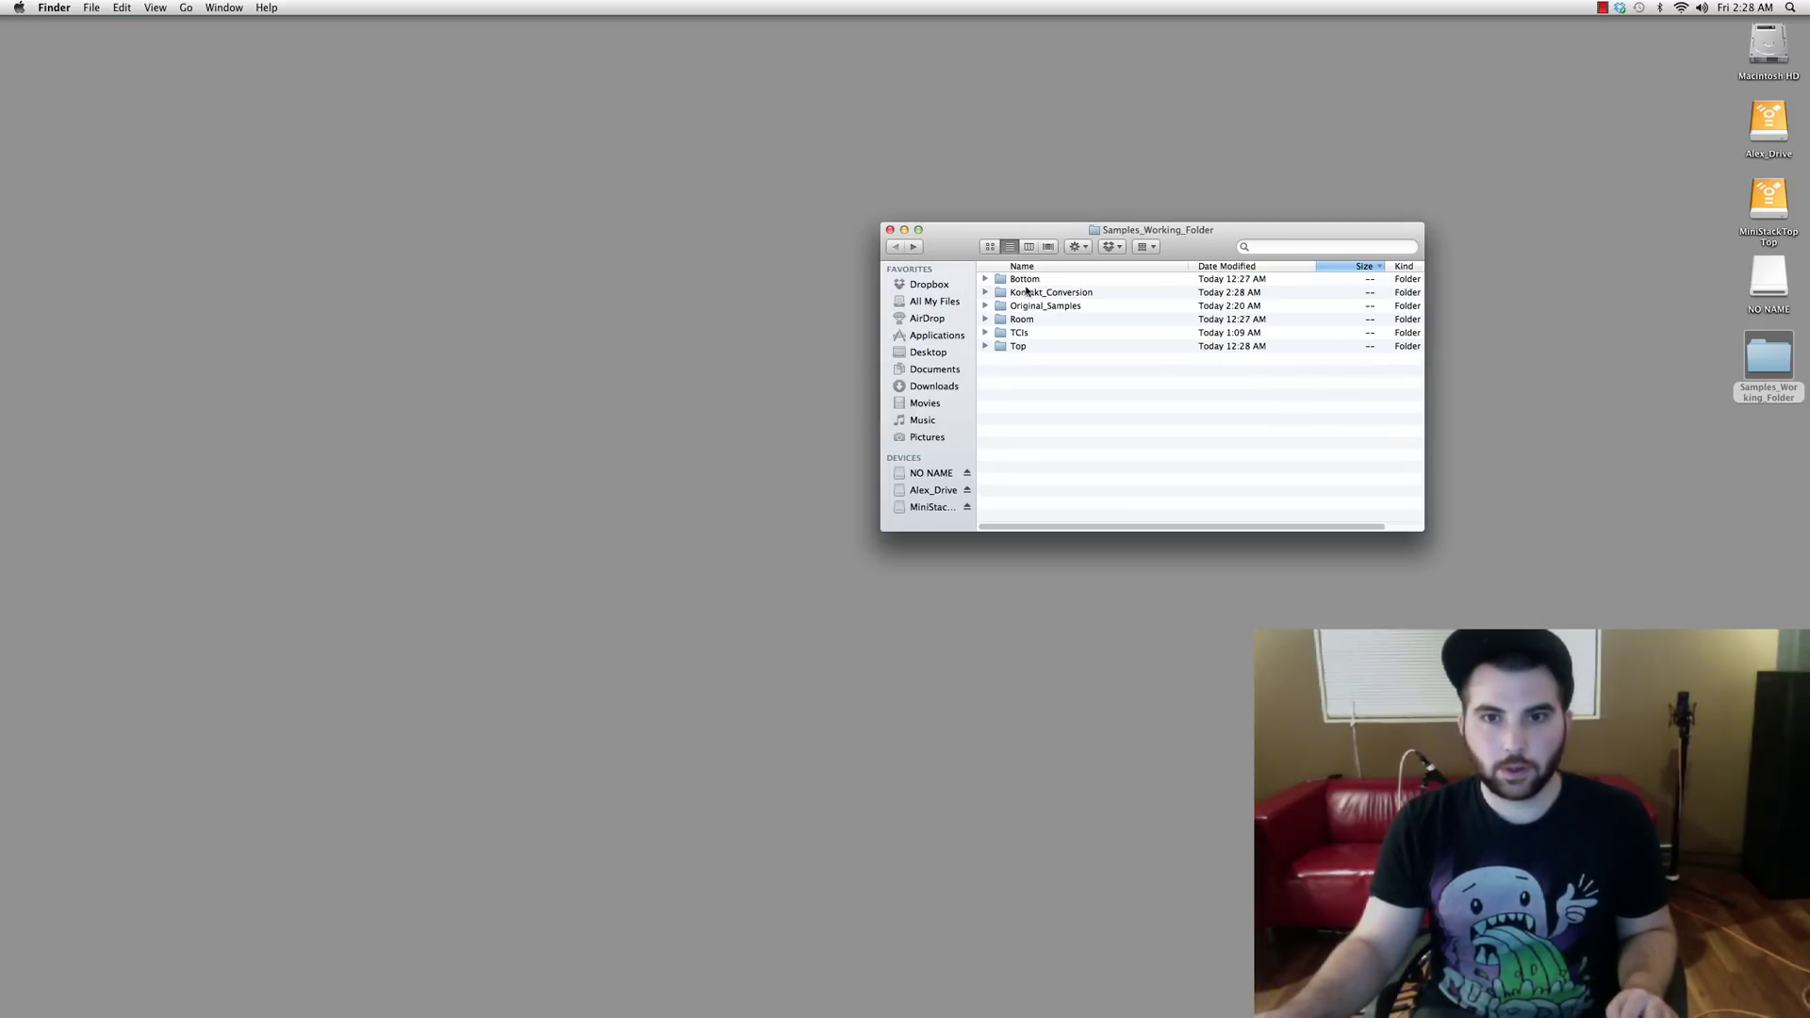
left_click(1019, 293)
key("super+c")
double_click(1018, 292)
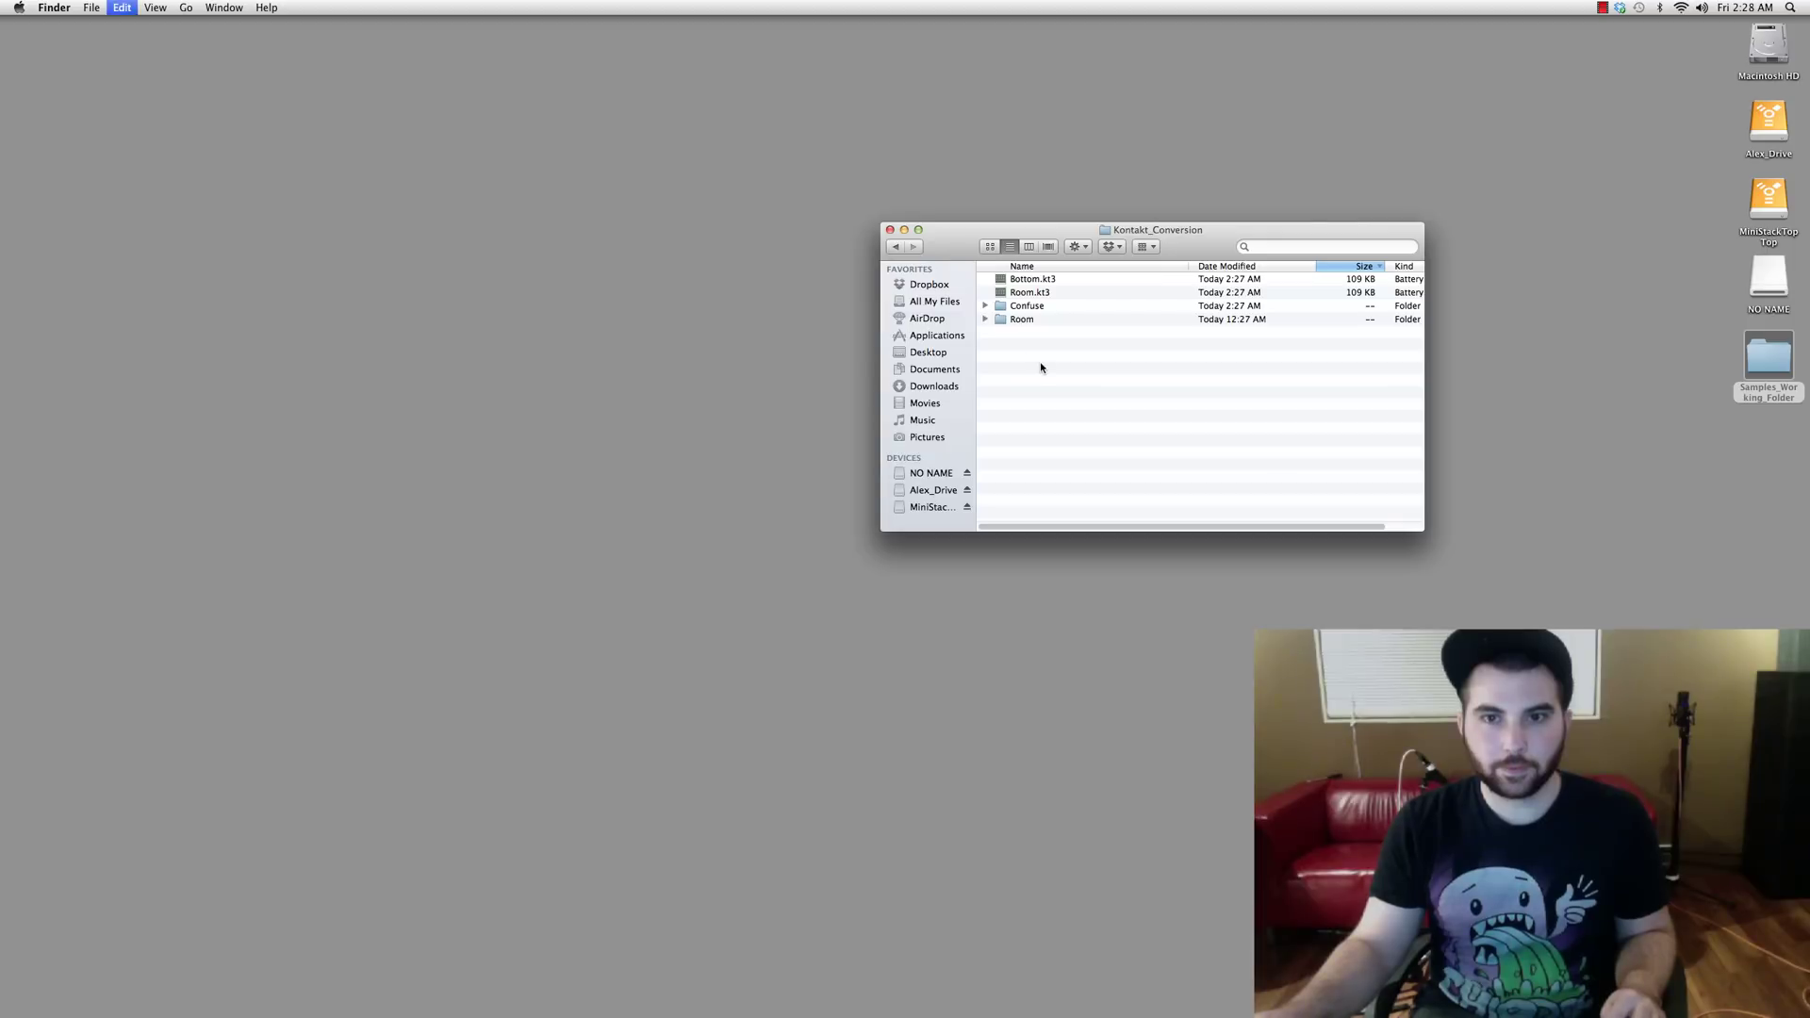
Step: Switch to REAPER and add the Kontakt 4 VSTi to the Drumagog track's effects
mouse_move(943, 1009)
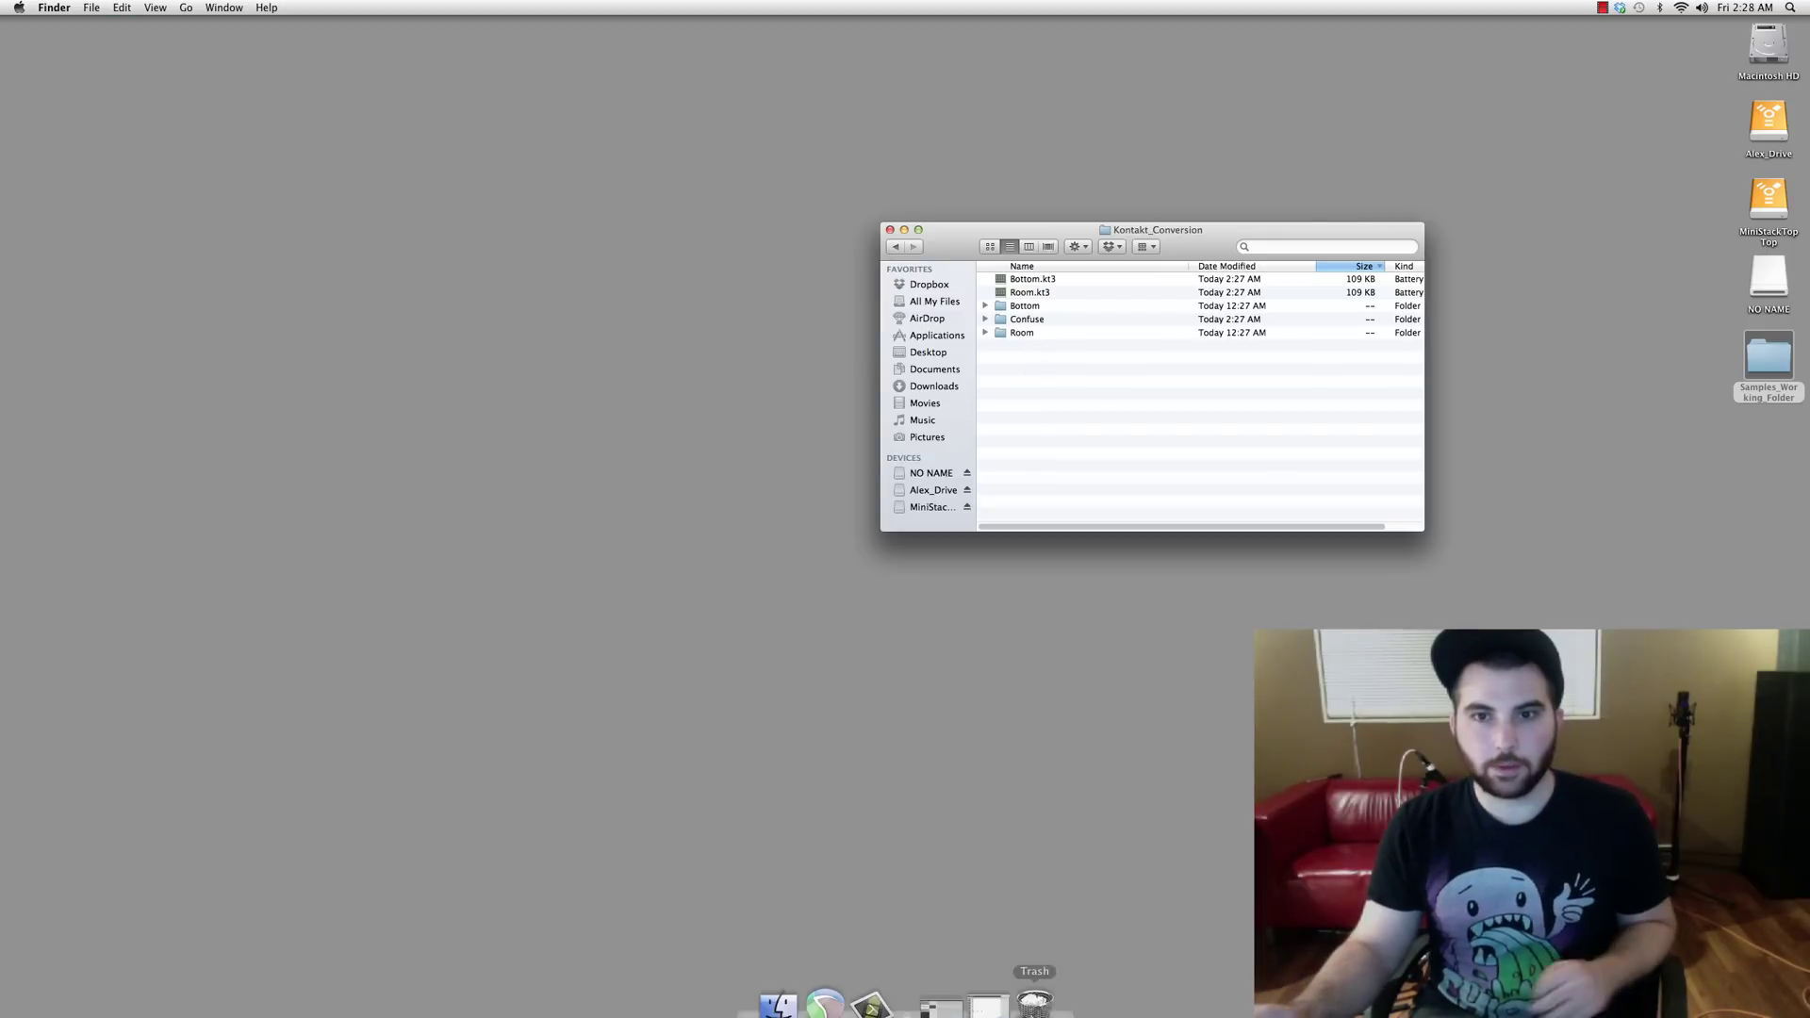
left_click(943, 998)
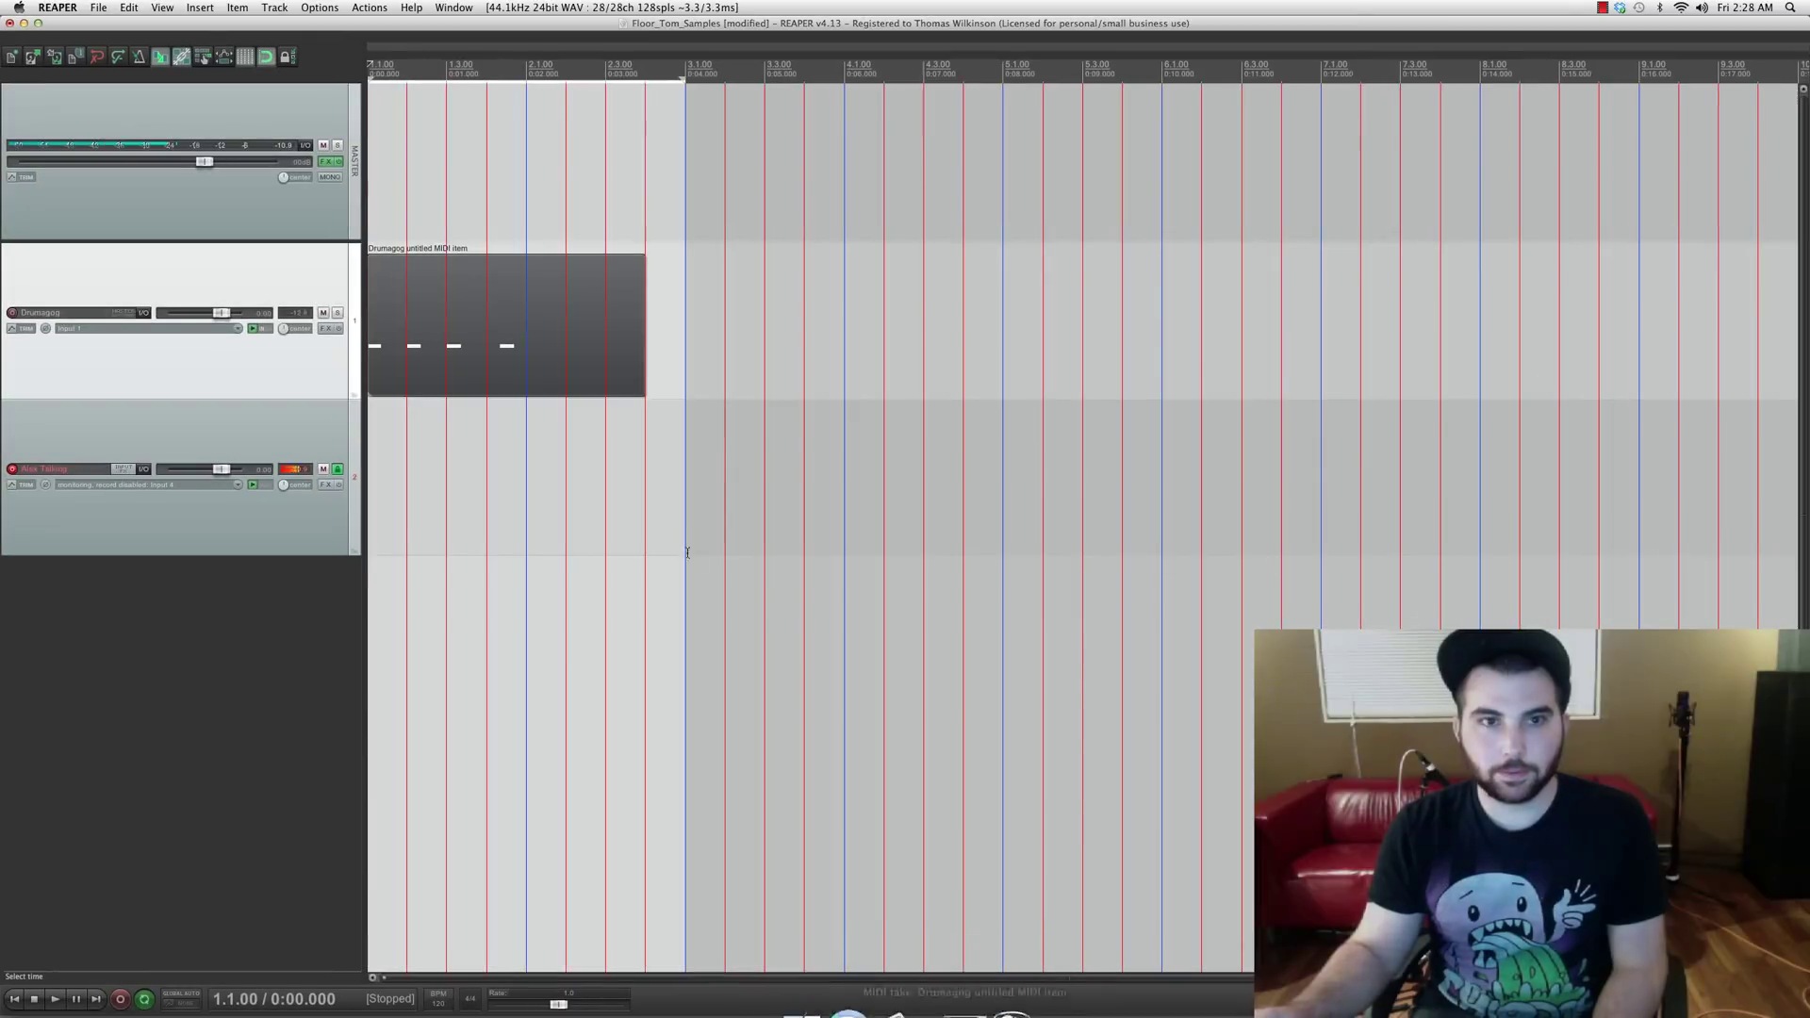
left_click(325, 328)
type("kontakt")
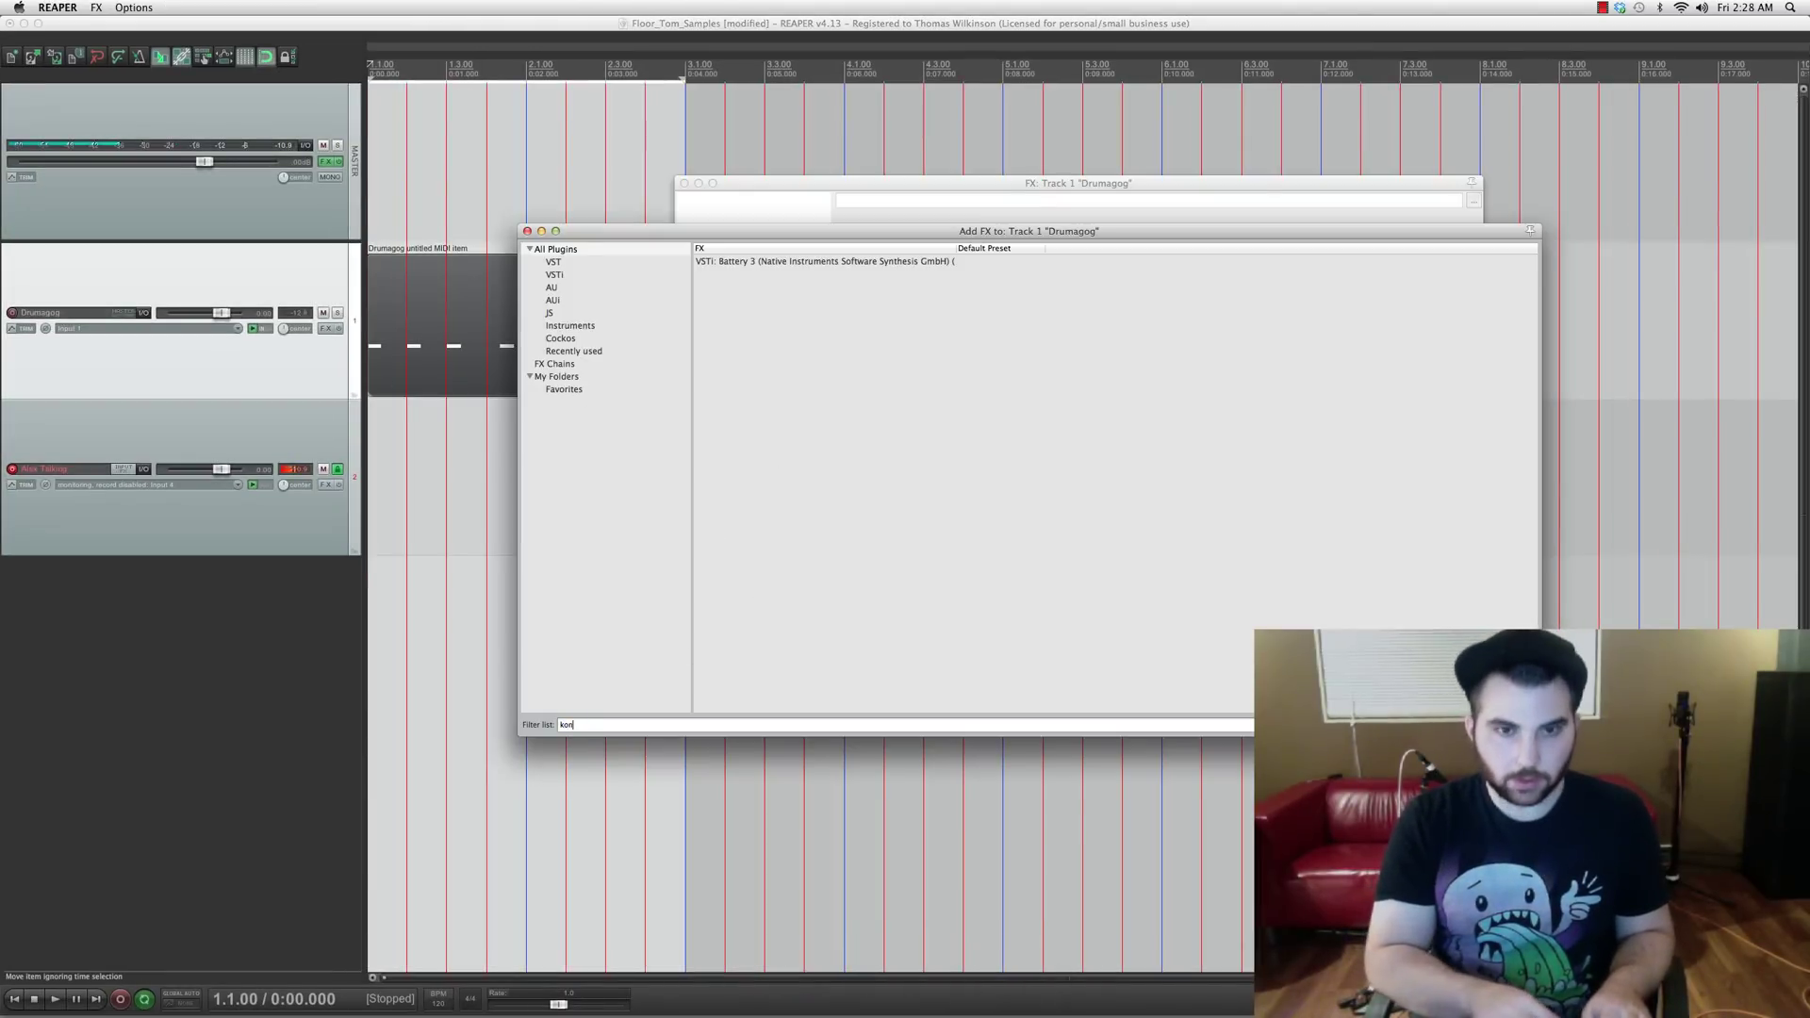
double_click(868, 287)
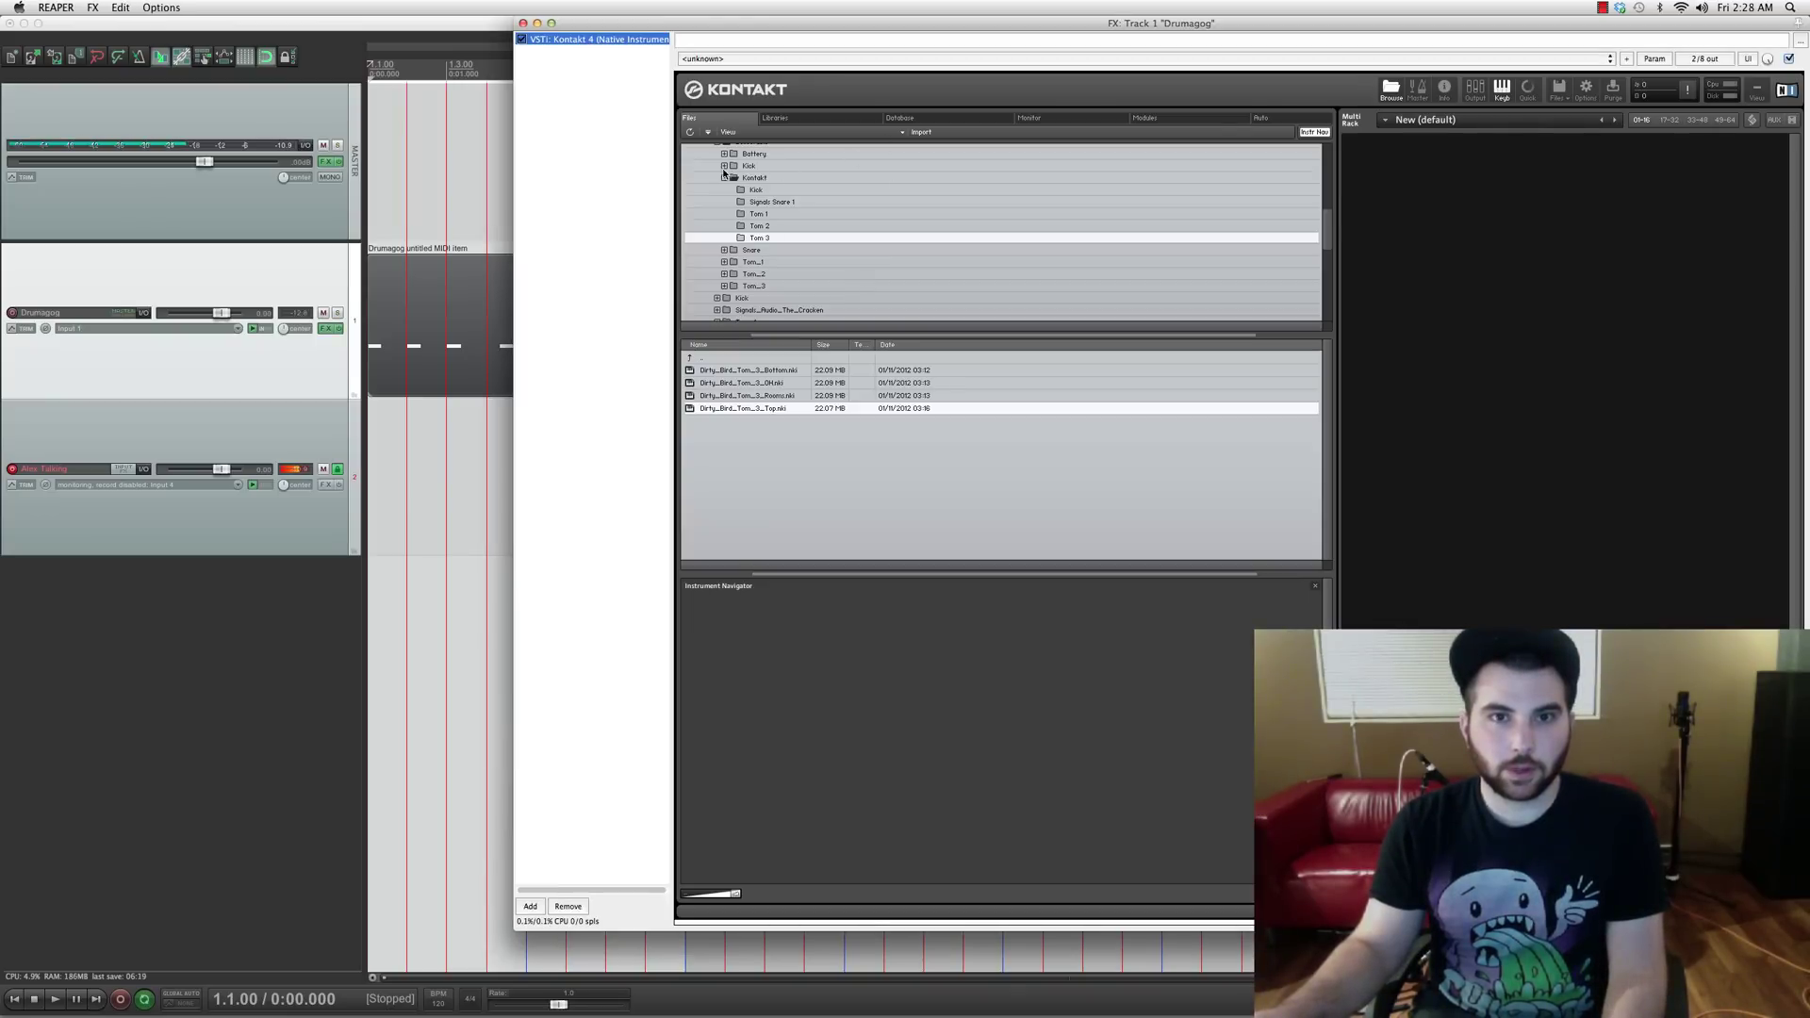
Step: Browse Kontakt's files to Desktop > Samples_Working_Folder and show the contents of Kontakt_Conversion
left_click(724, 178)
scroll(721, 198, "up", 10)
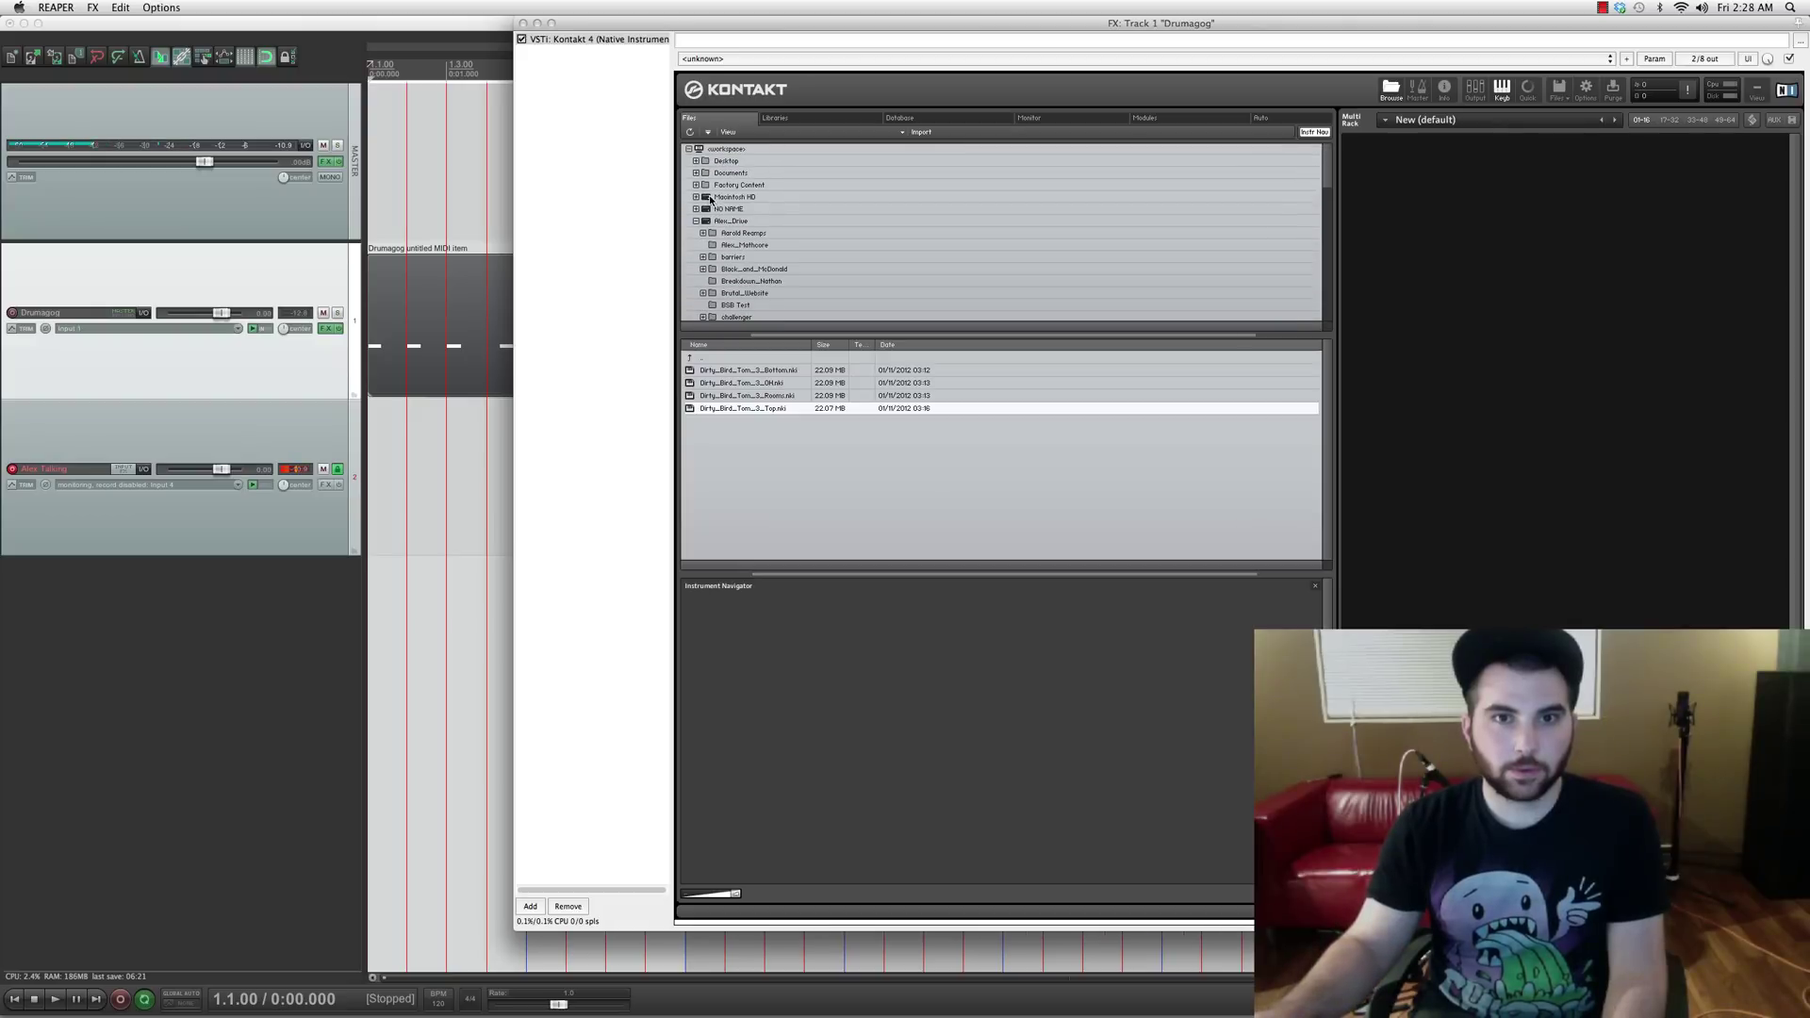
left_click(697, 222)
left_click(696, 161)
left_click(702, 172)
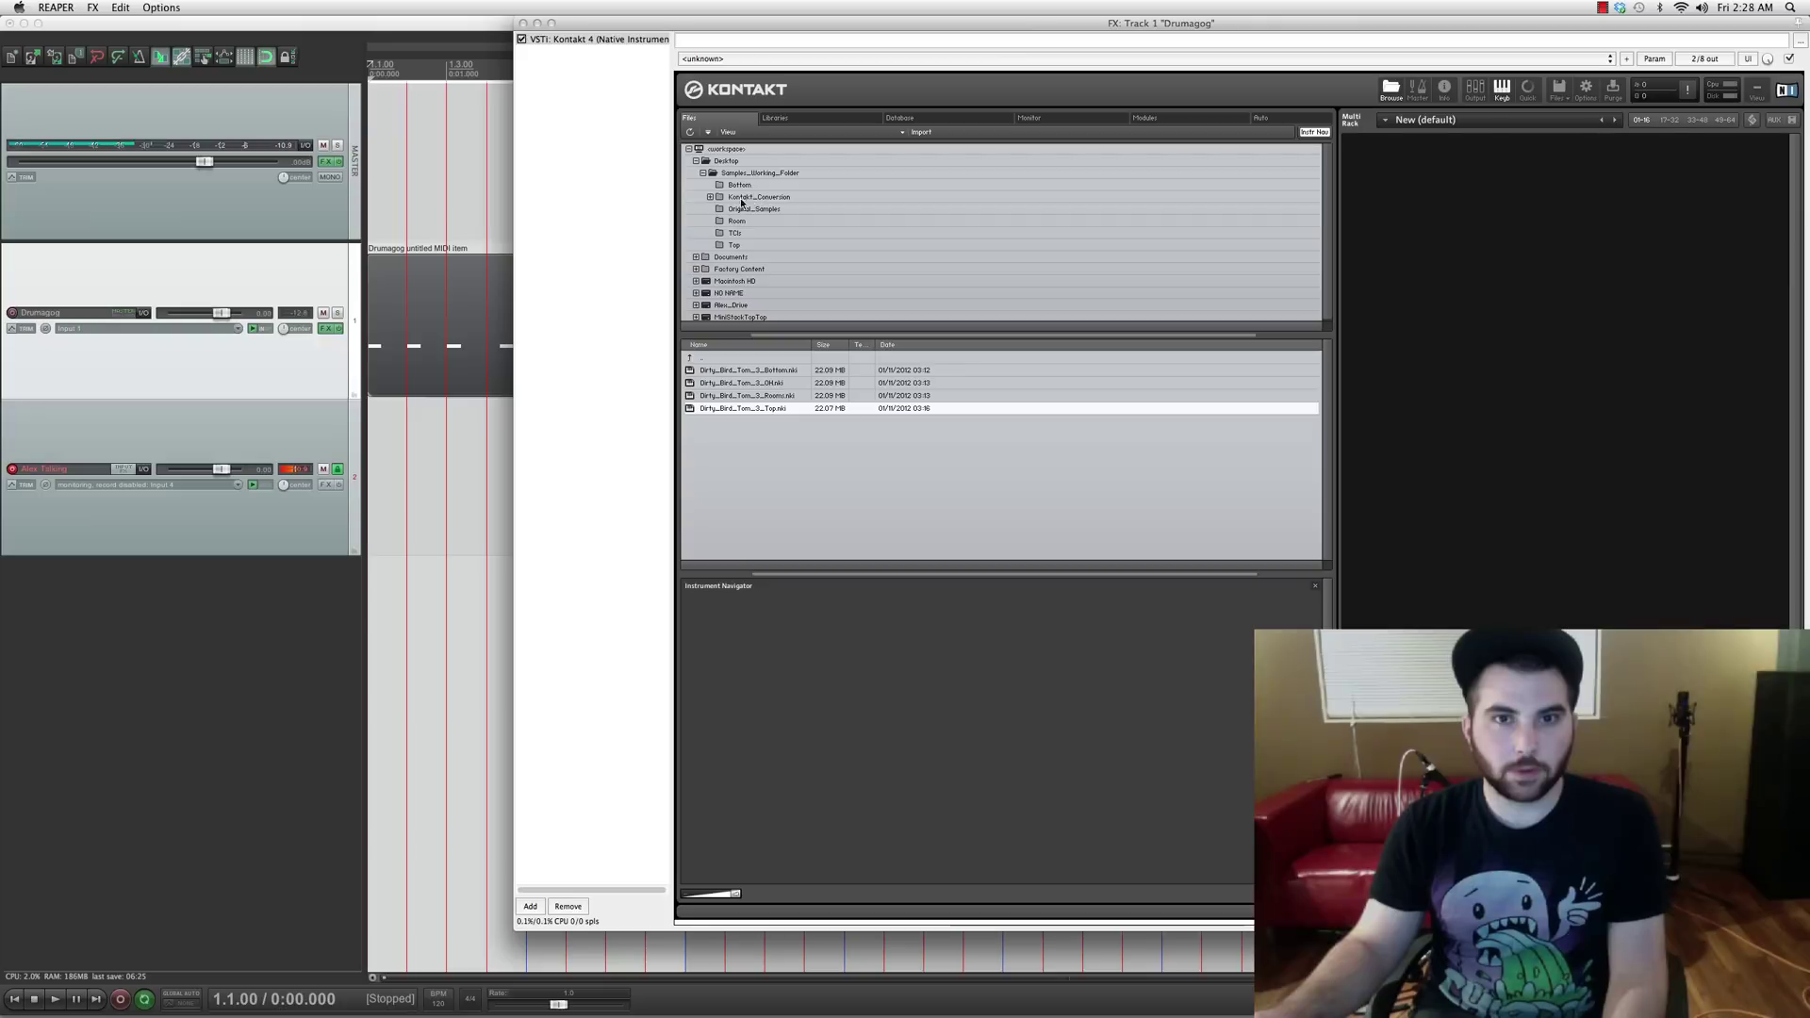
left_click(710, 197)
scroll(774, 217, "down", 1)
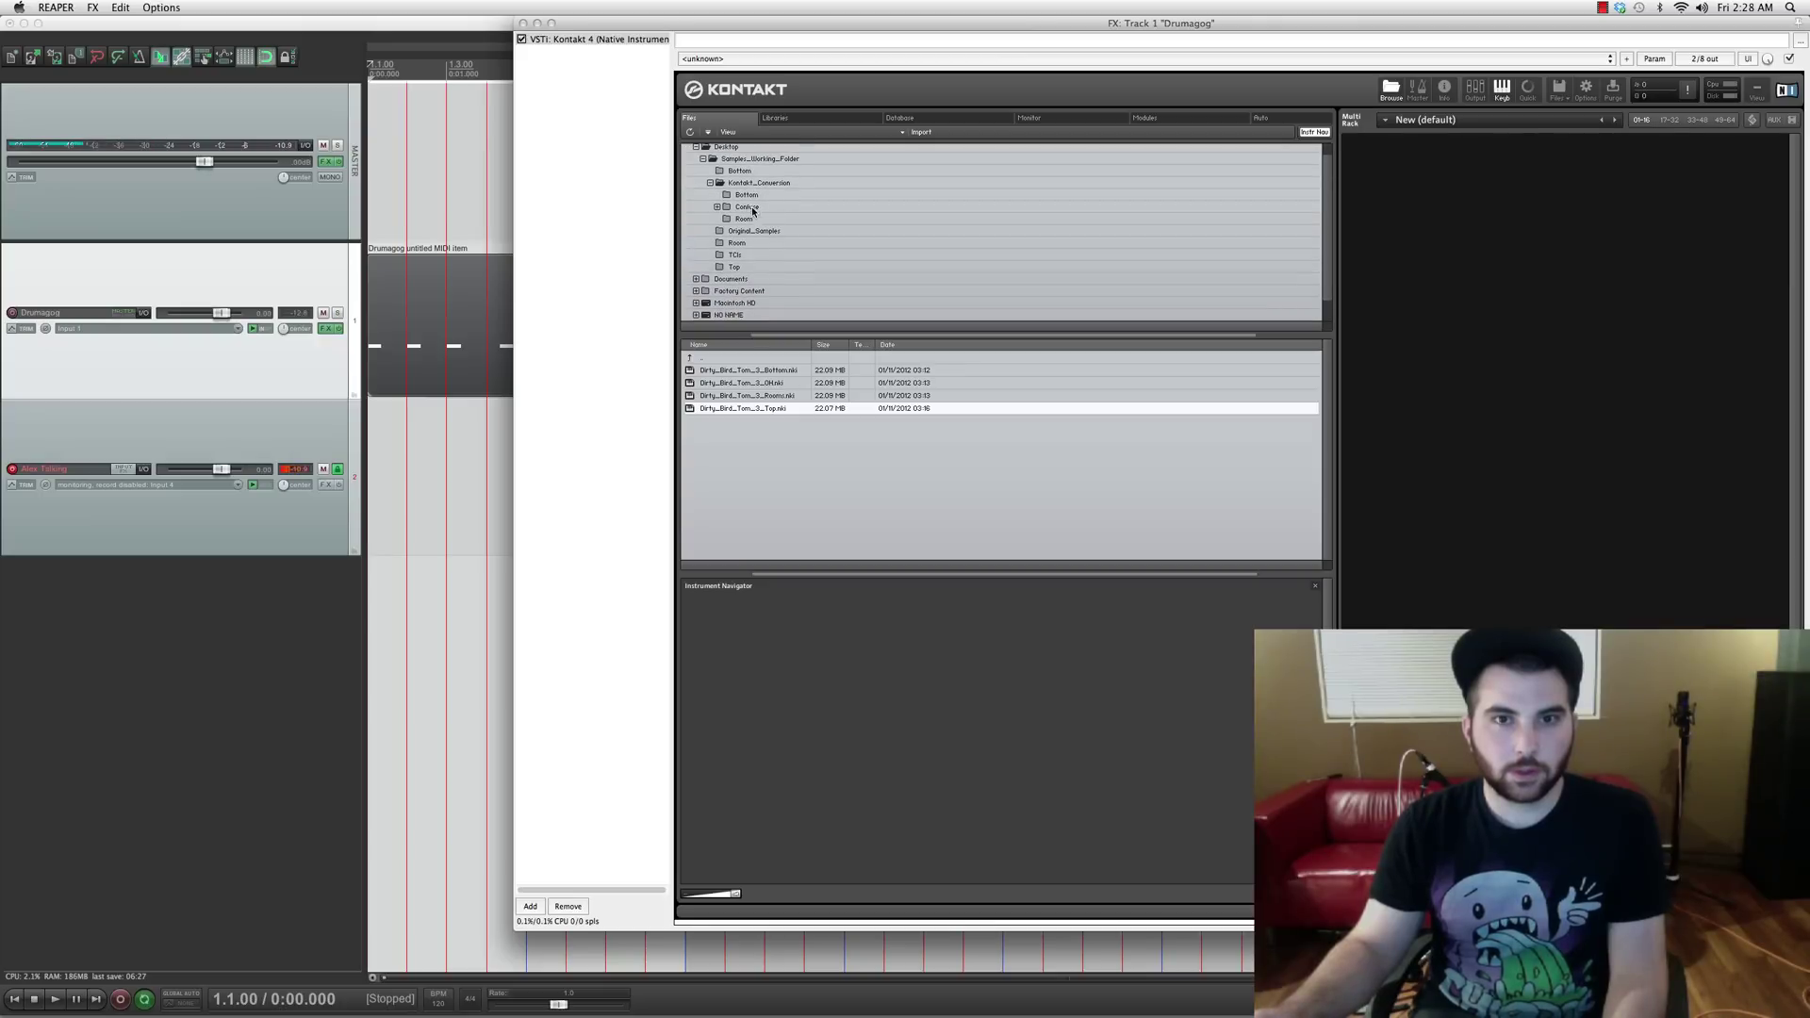
left_click(750, 183)
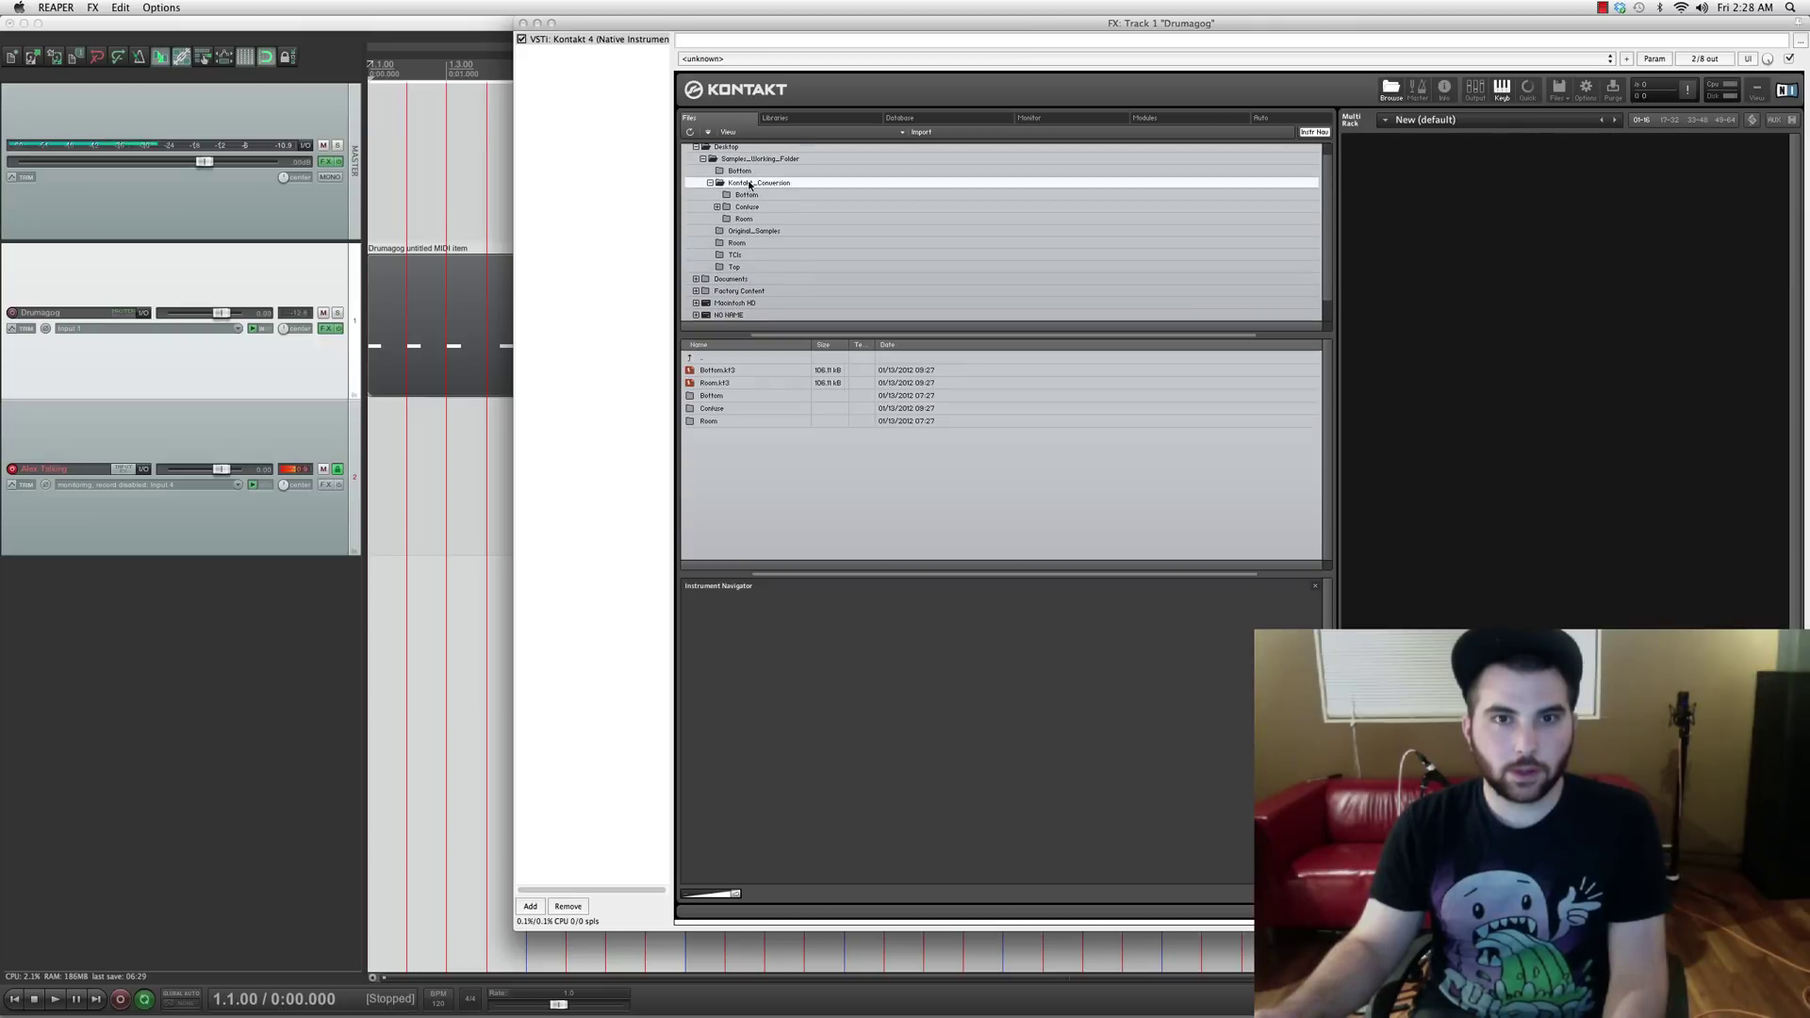
Step: Load Bottom.kt3 into Kontakt and resolve its missing samples with the Bottom folder in Kontakt_Conversion
double_click(733, 374)
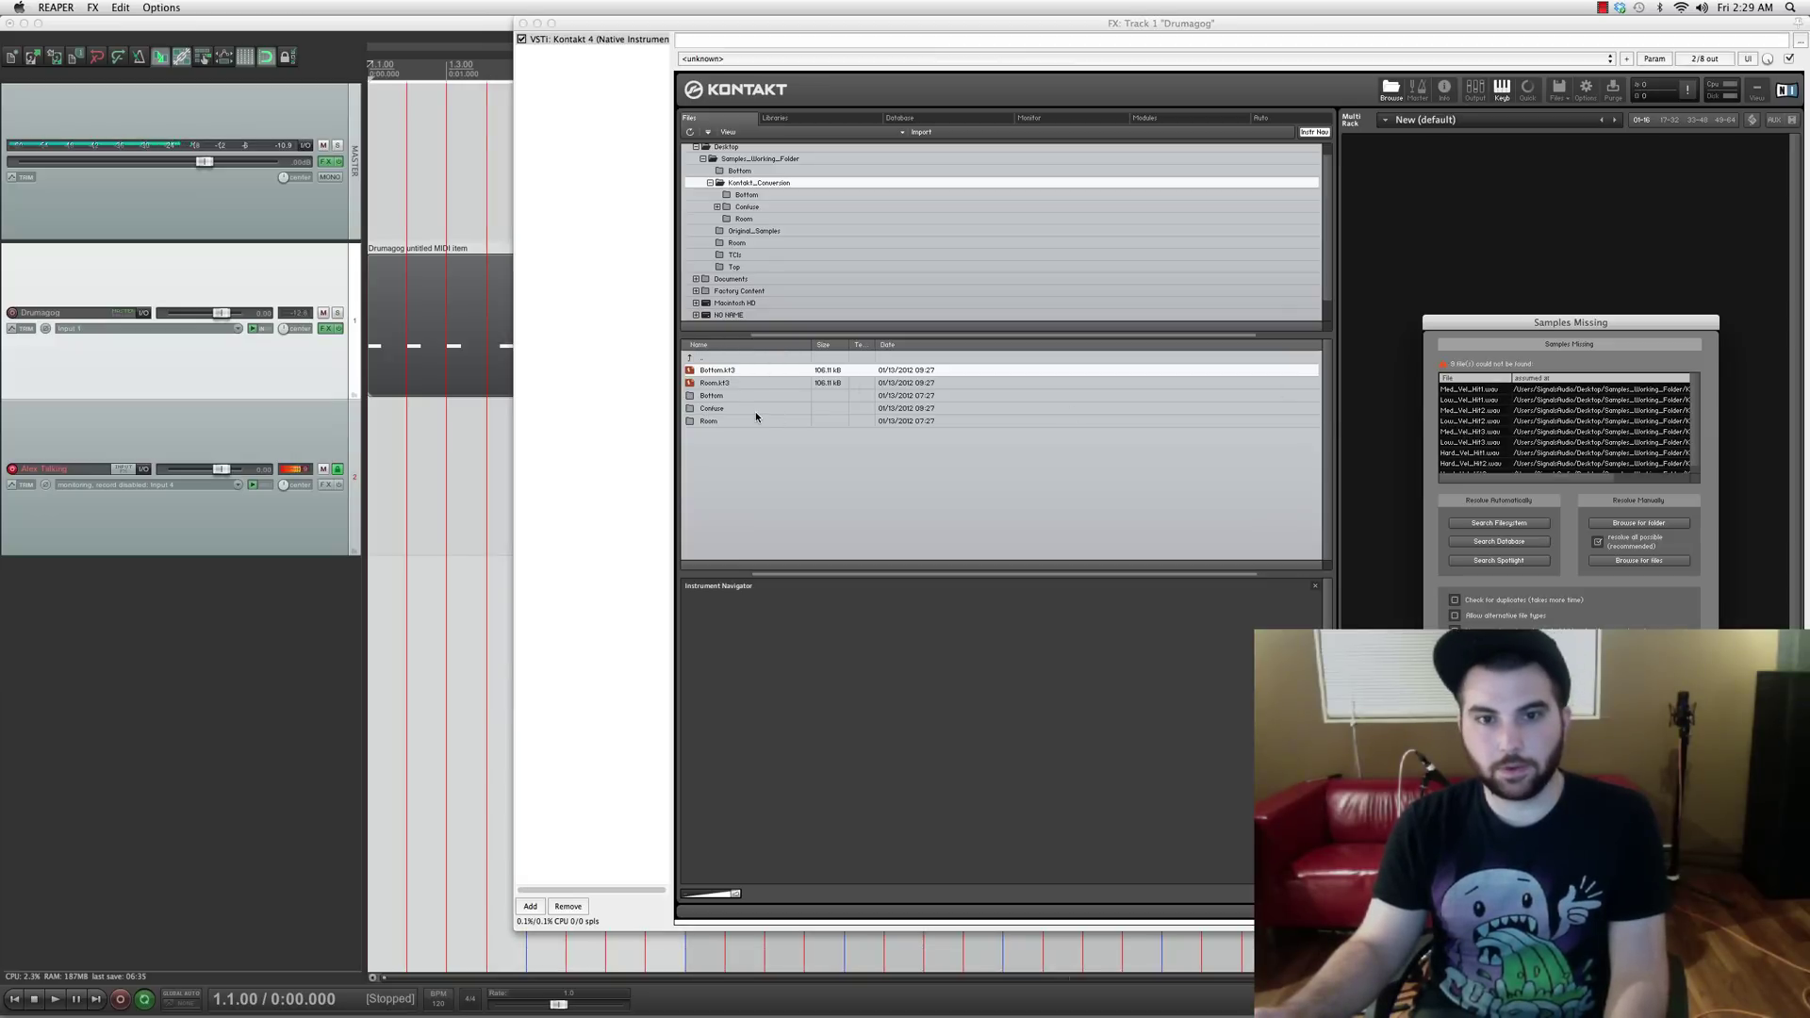
left_click_drag(1506, 330, 1485, 289)
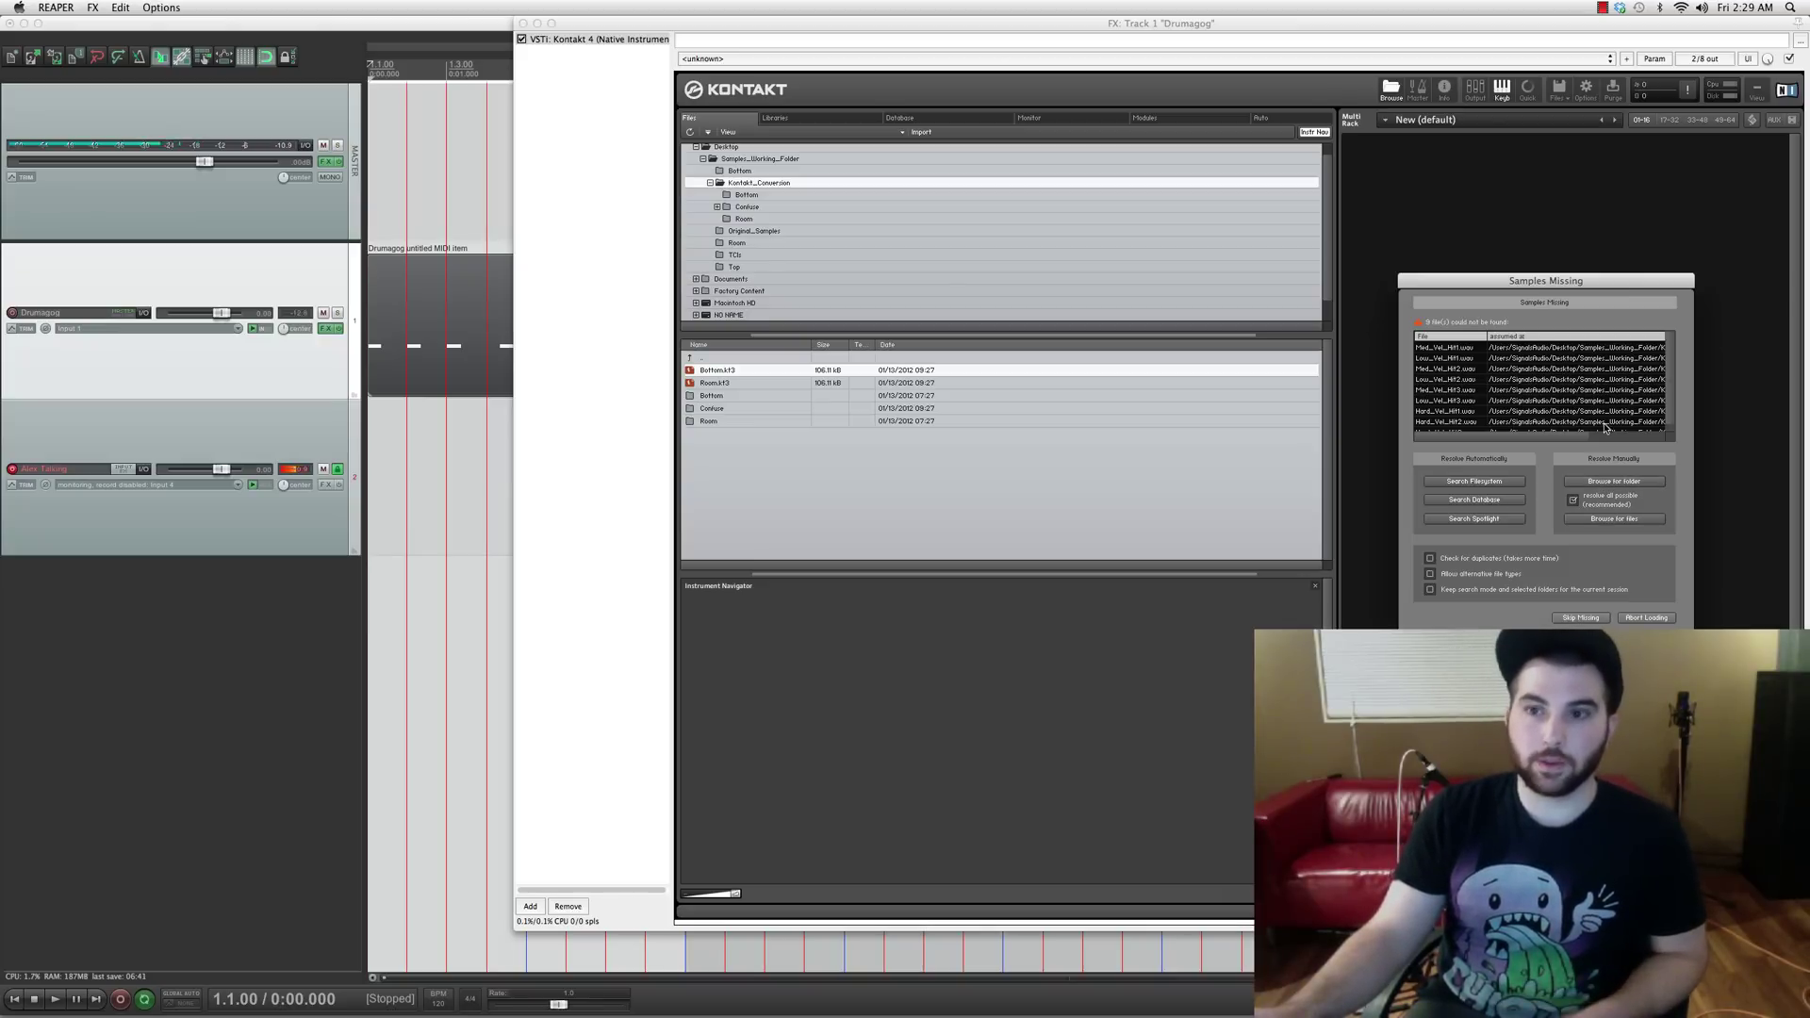
left_click(1615, 482)
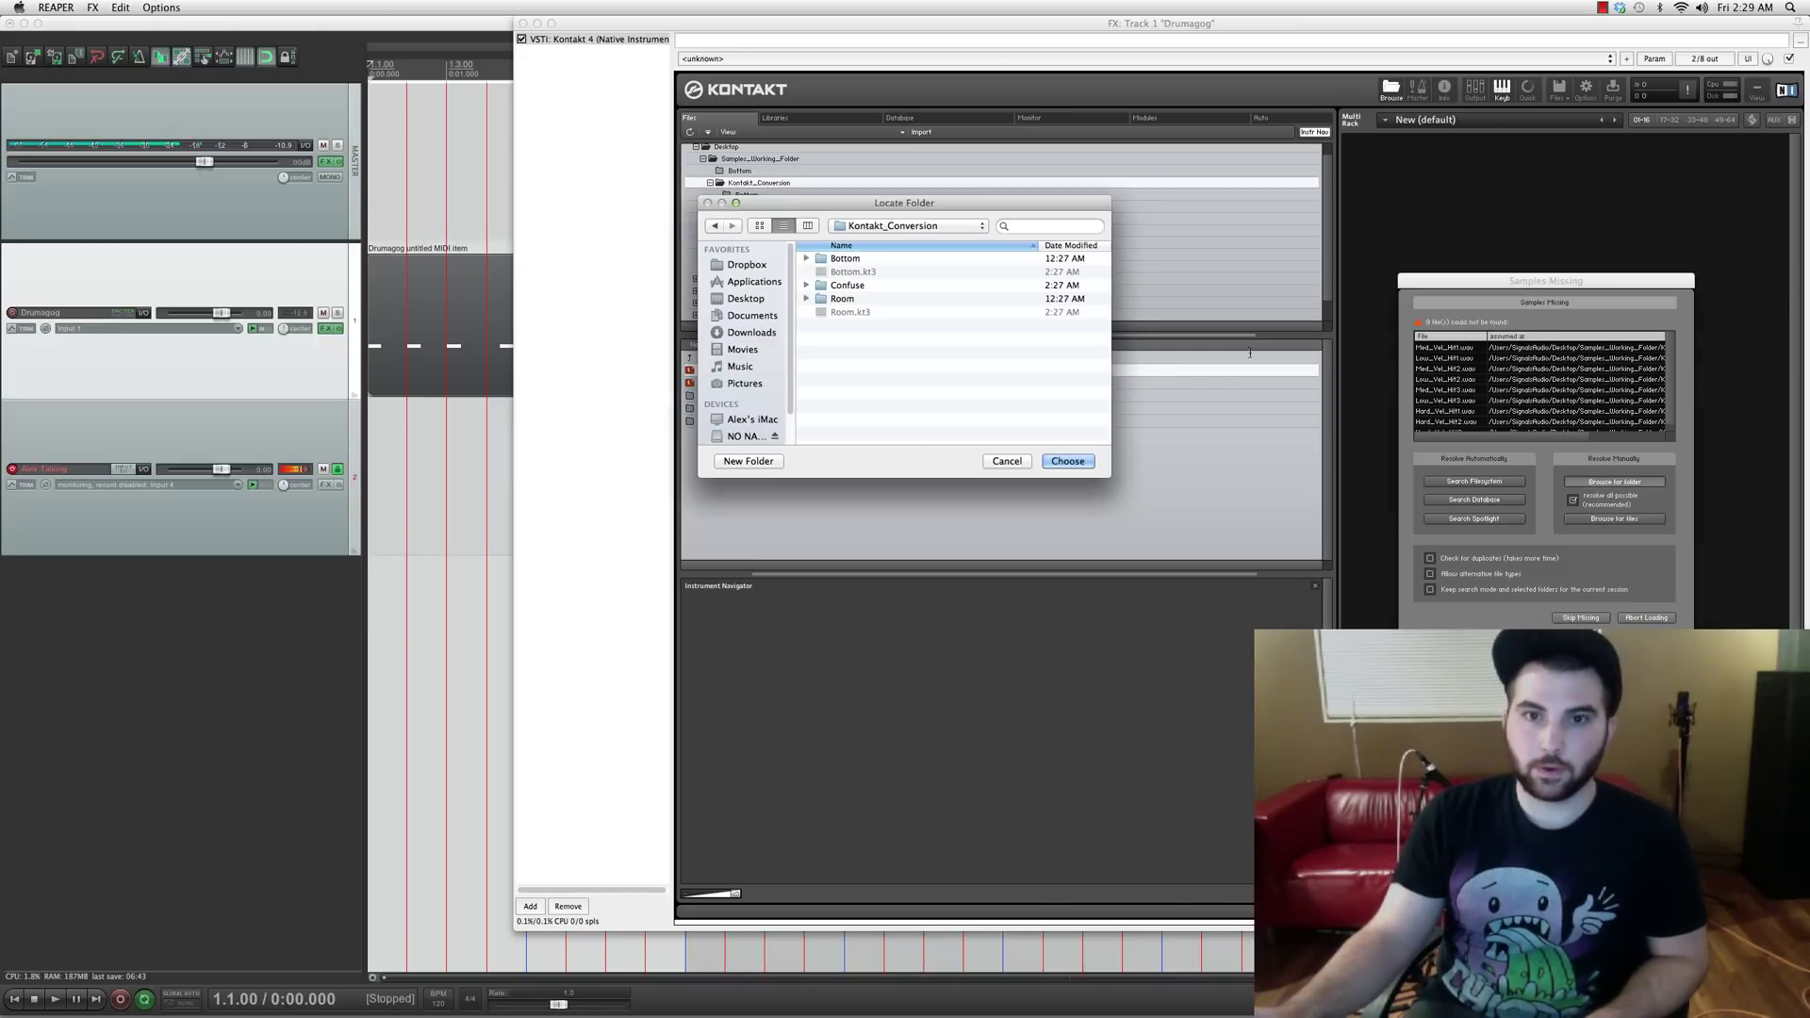
left_click(854, 258)
left_click(1067, 461)
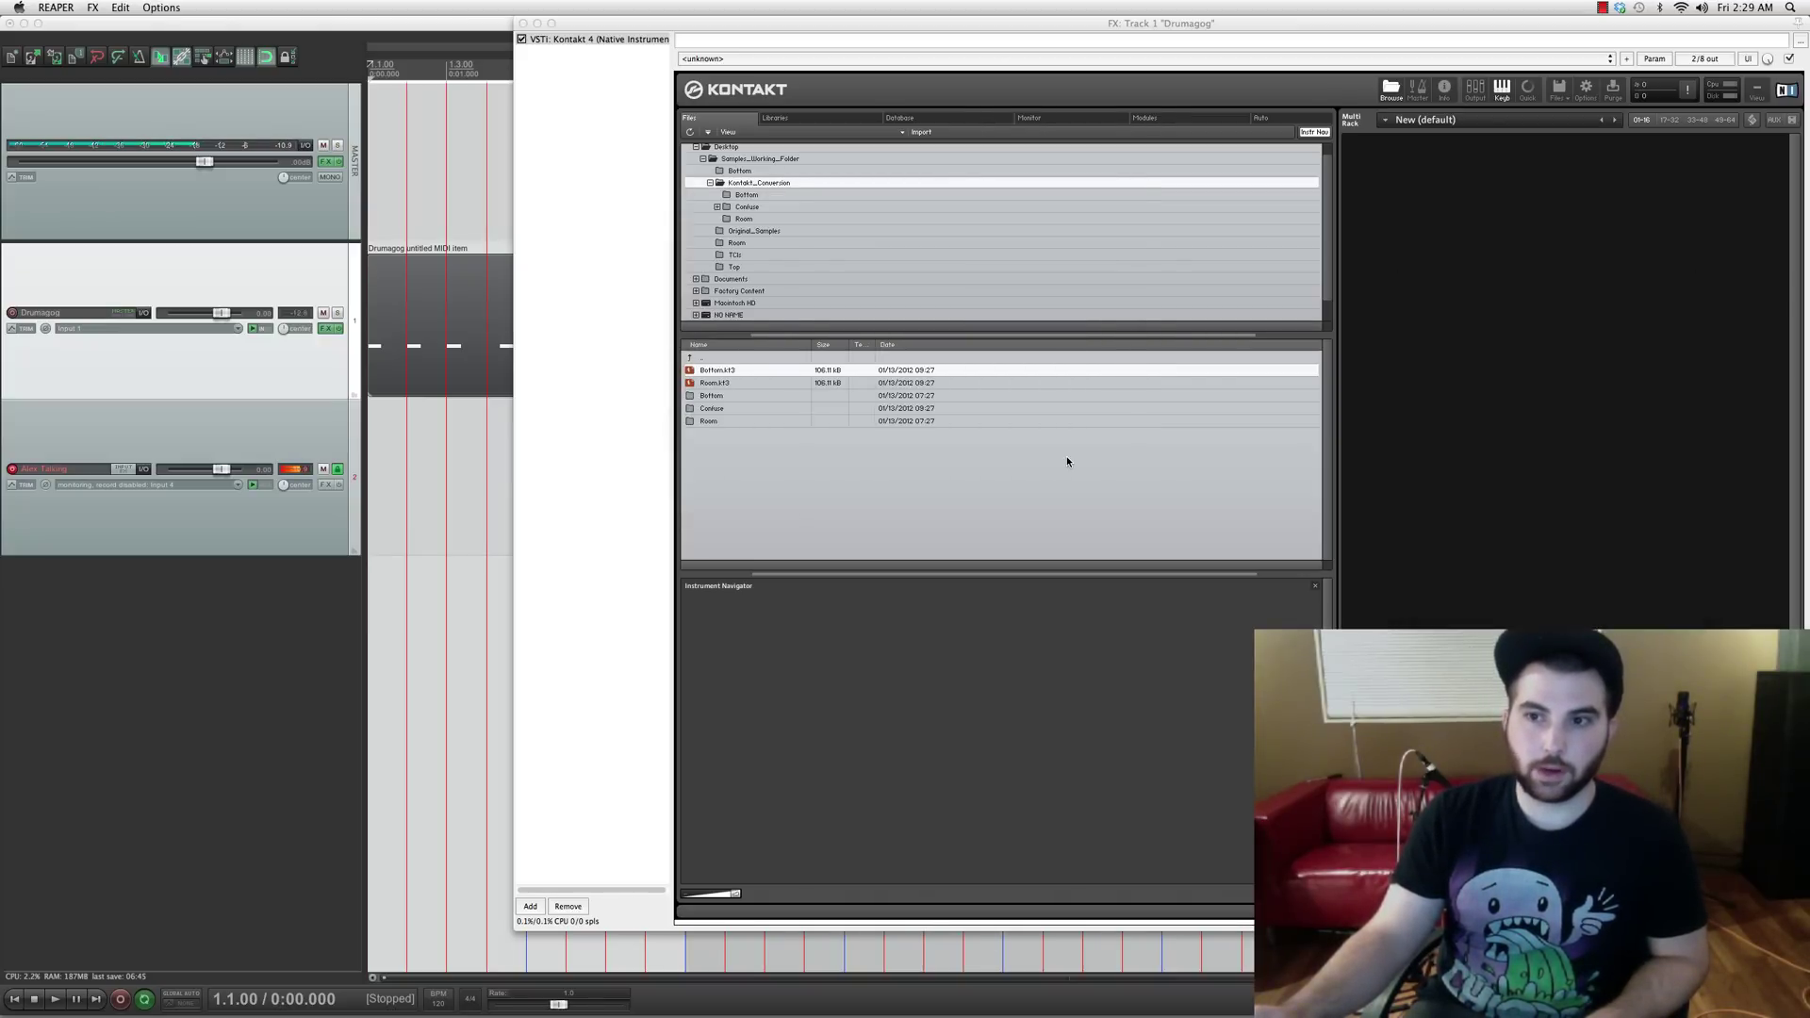
Step: Load Room.kt3 as a second instrument and resolve its missing samples with the Room folder in Kontakt_Conversion
left_click(741, 384)
double_click(738, 383)
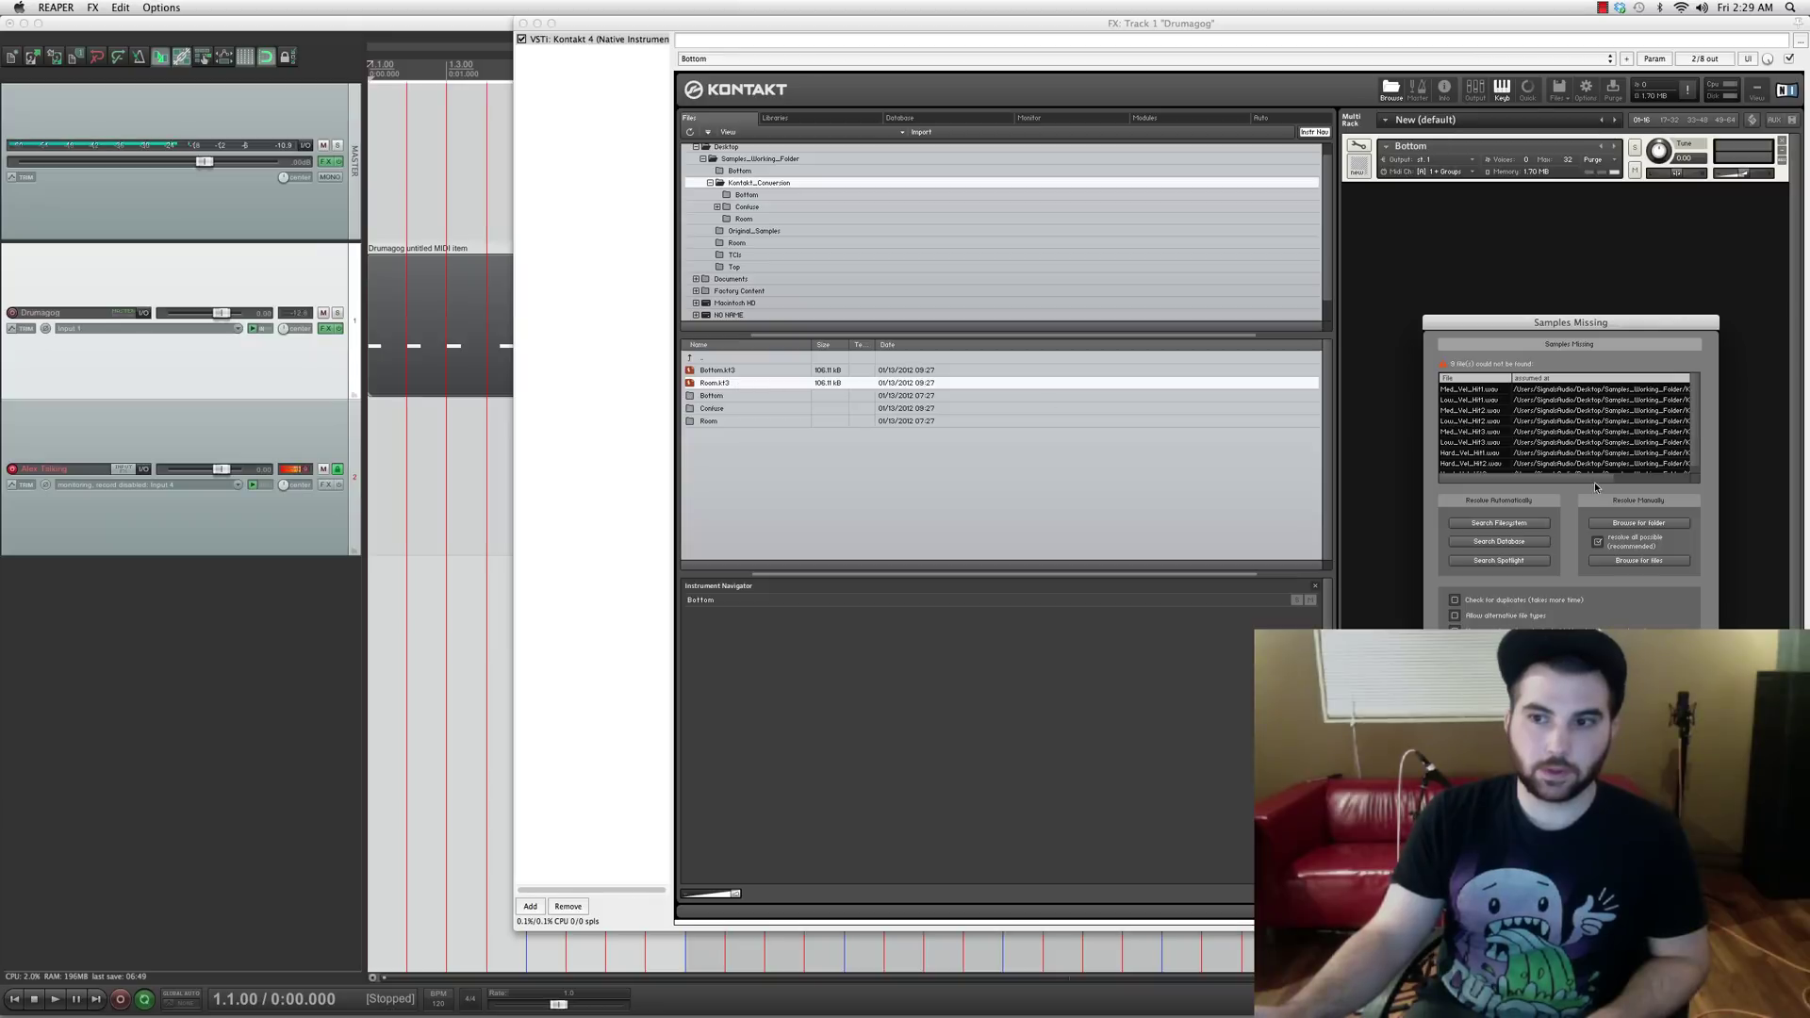
left_click(1638, 522)
left_click(854, 300)
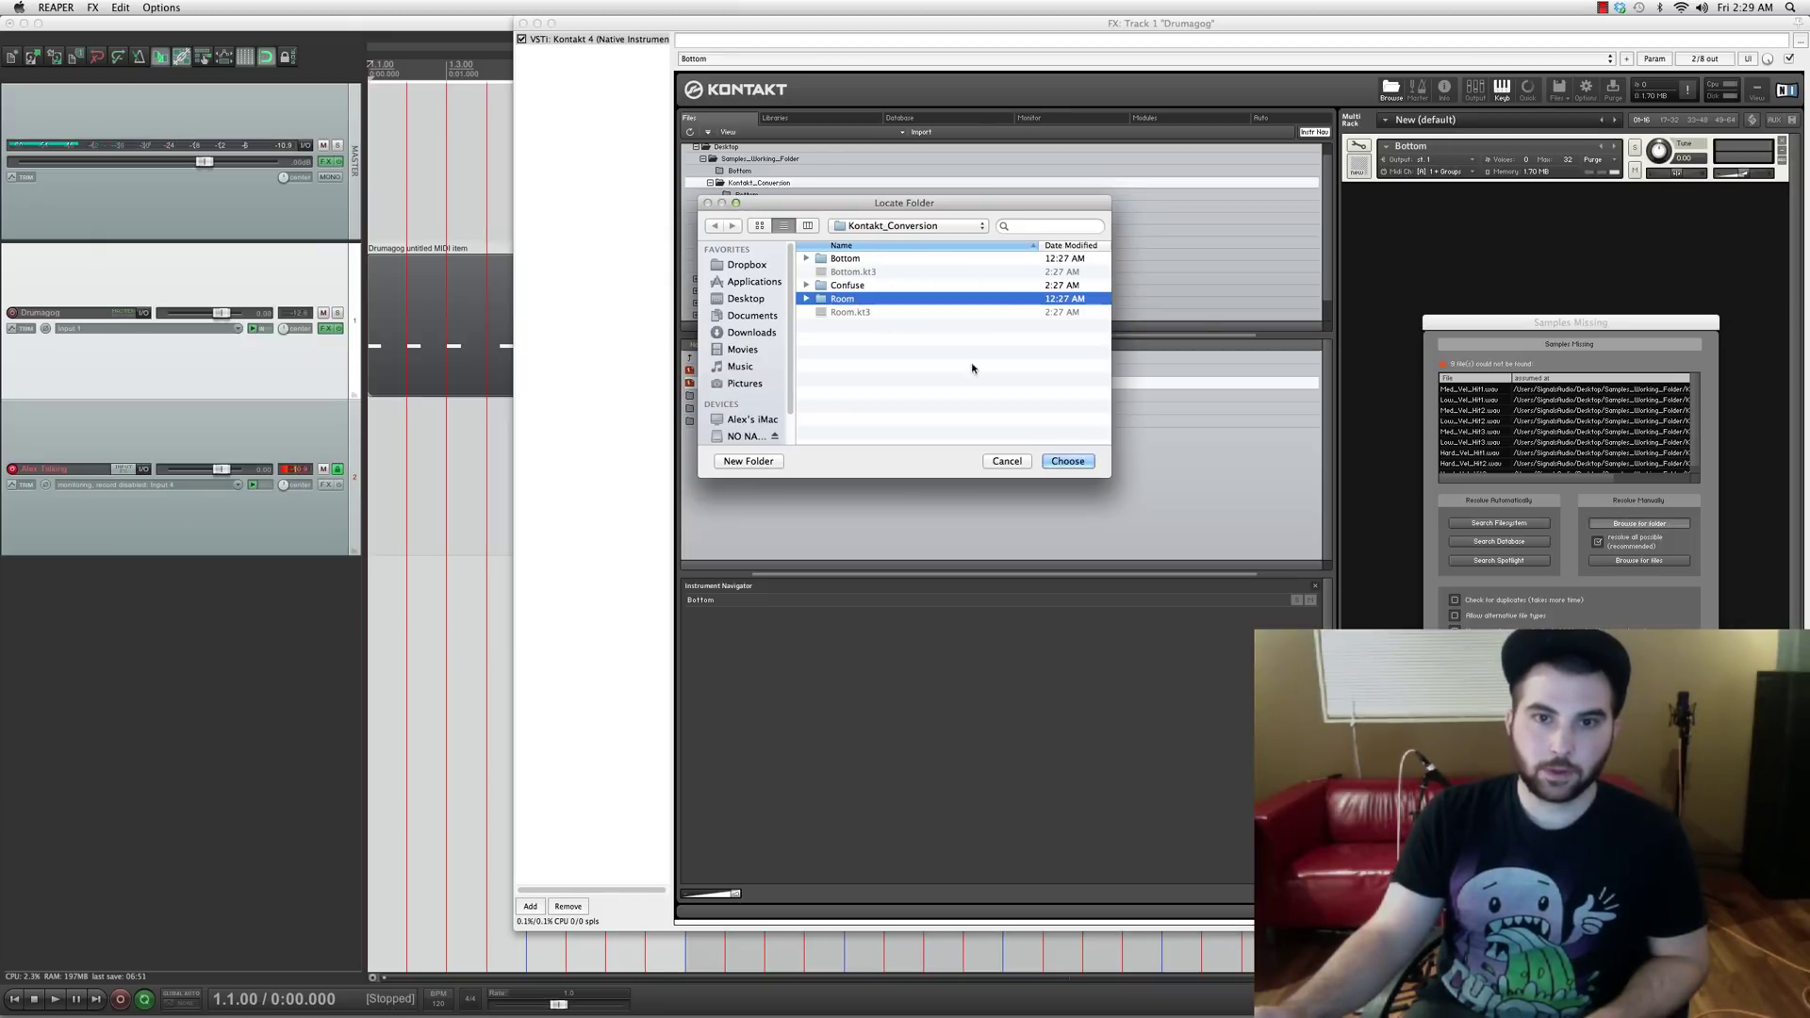
left_click(1067, 461)
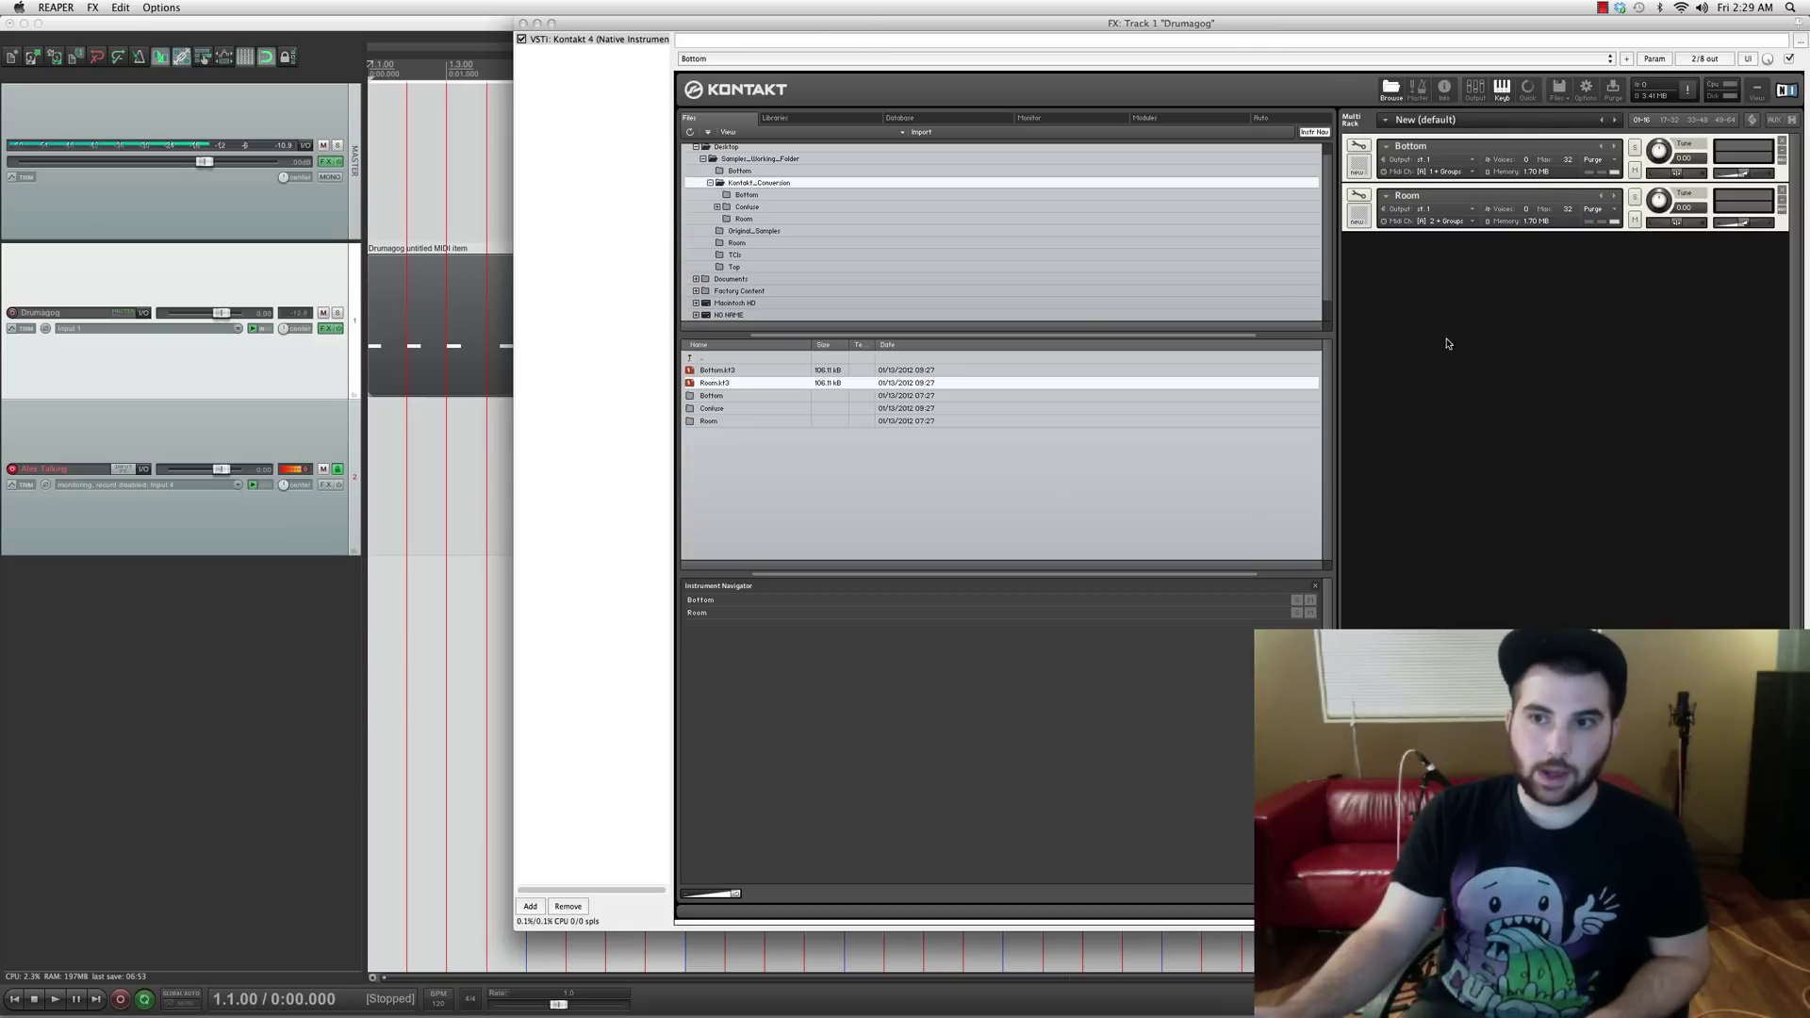
Step: Load Top.kt3 from the Confuse folder into the Kontakt rack below the Room instrument
double_click(720, 410)
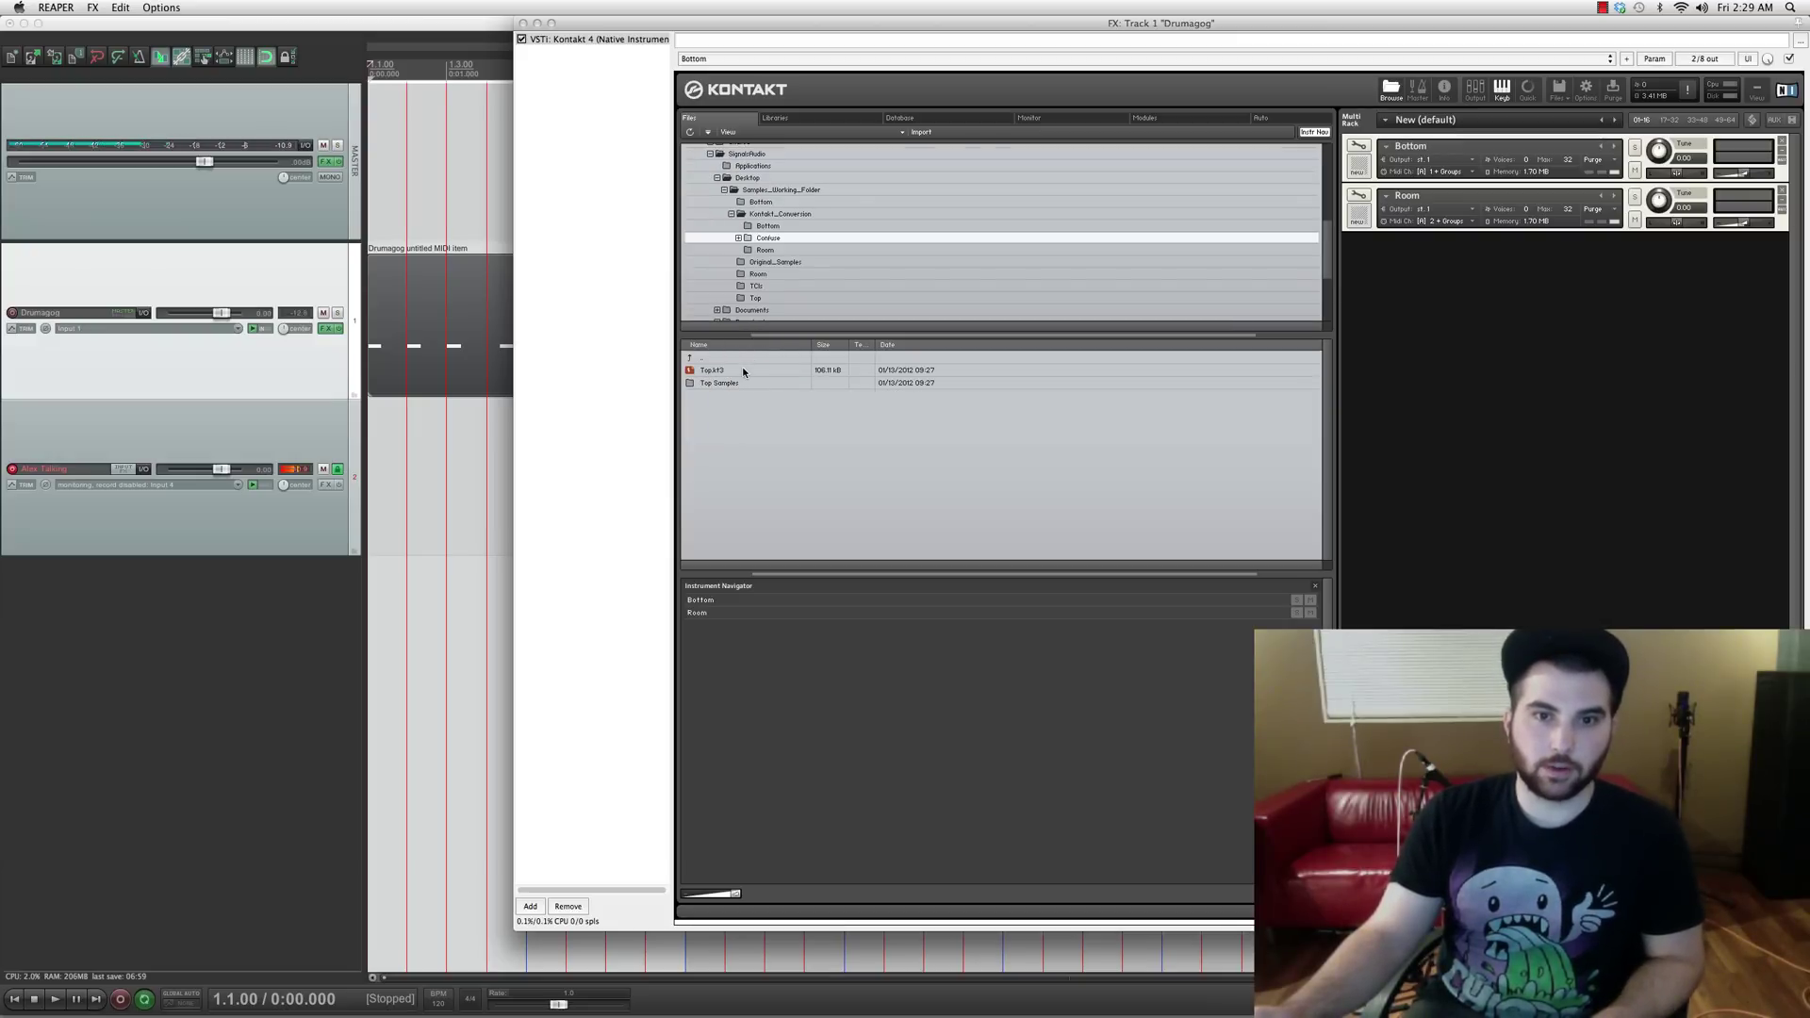
left_click(734, 371)
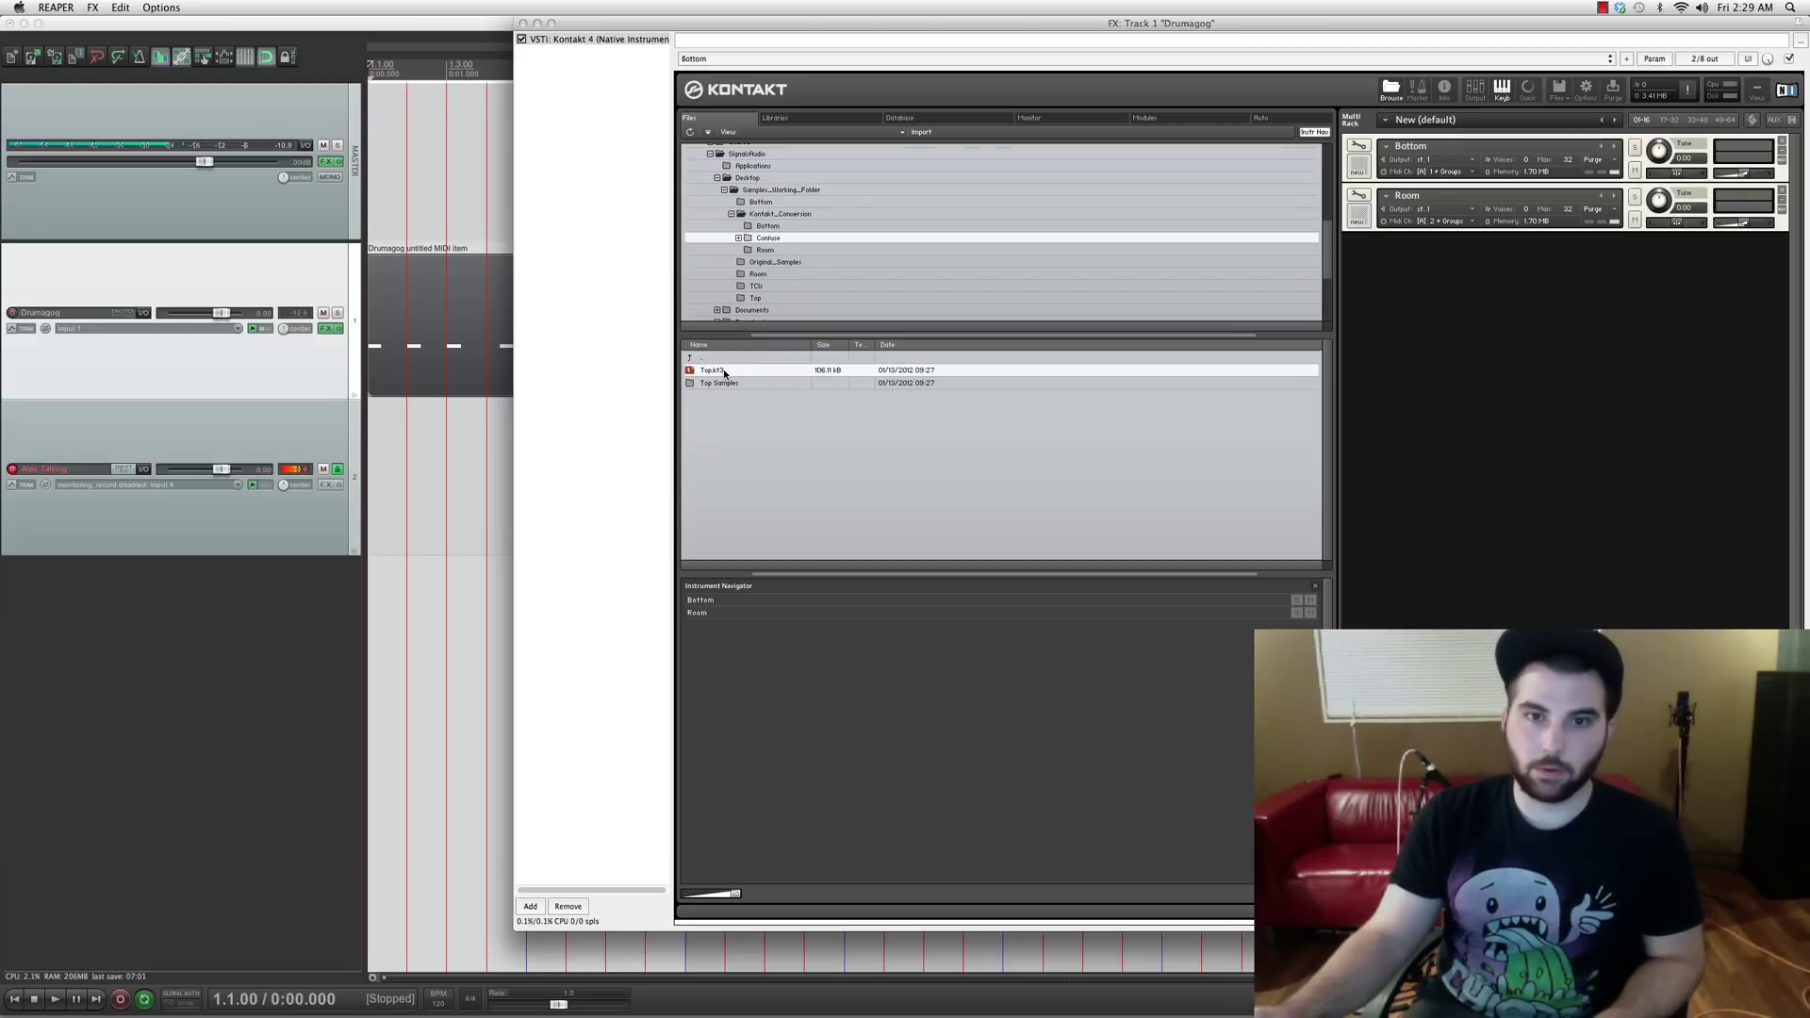
left_click_drag(726, 372, 1466, 331)
Step: Open the Drumagog track's MIDI item in the built-in MIDI editor
left_click(482, 351)
right_click(476, 352)
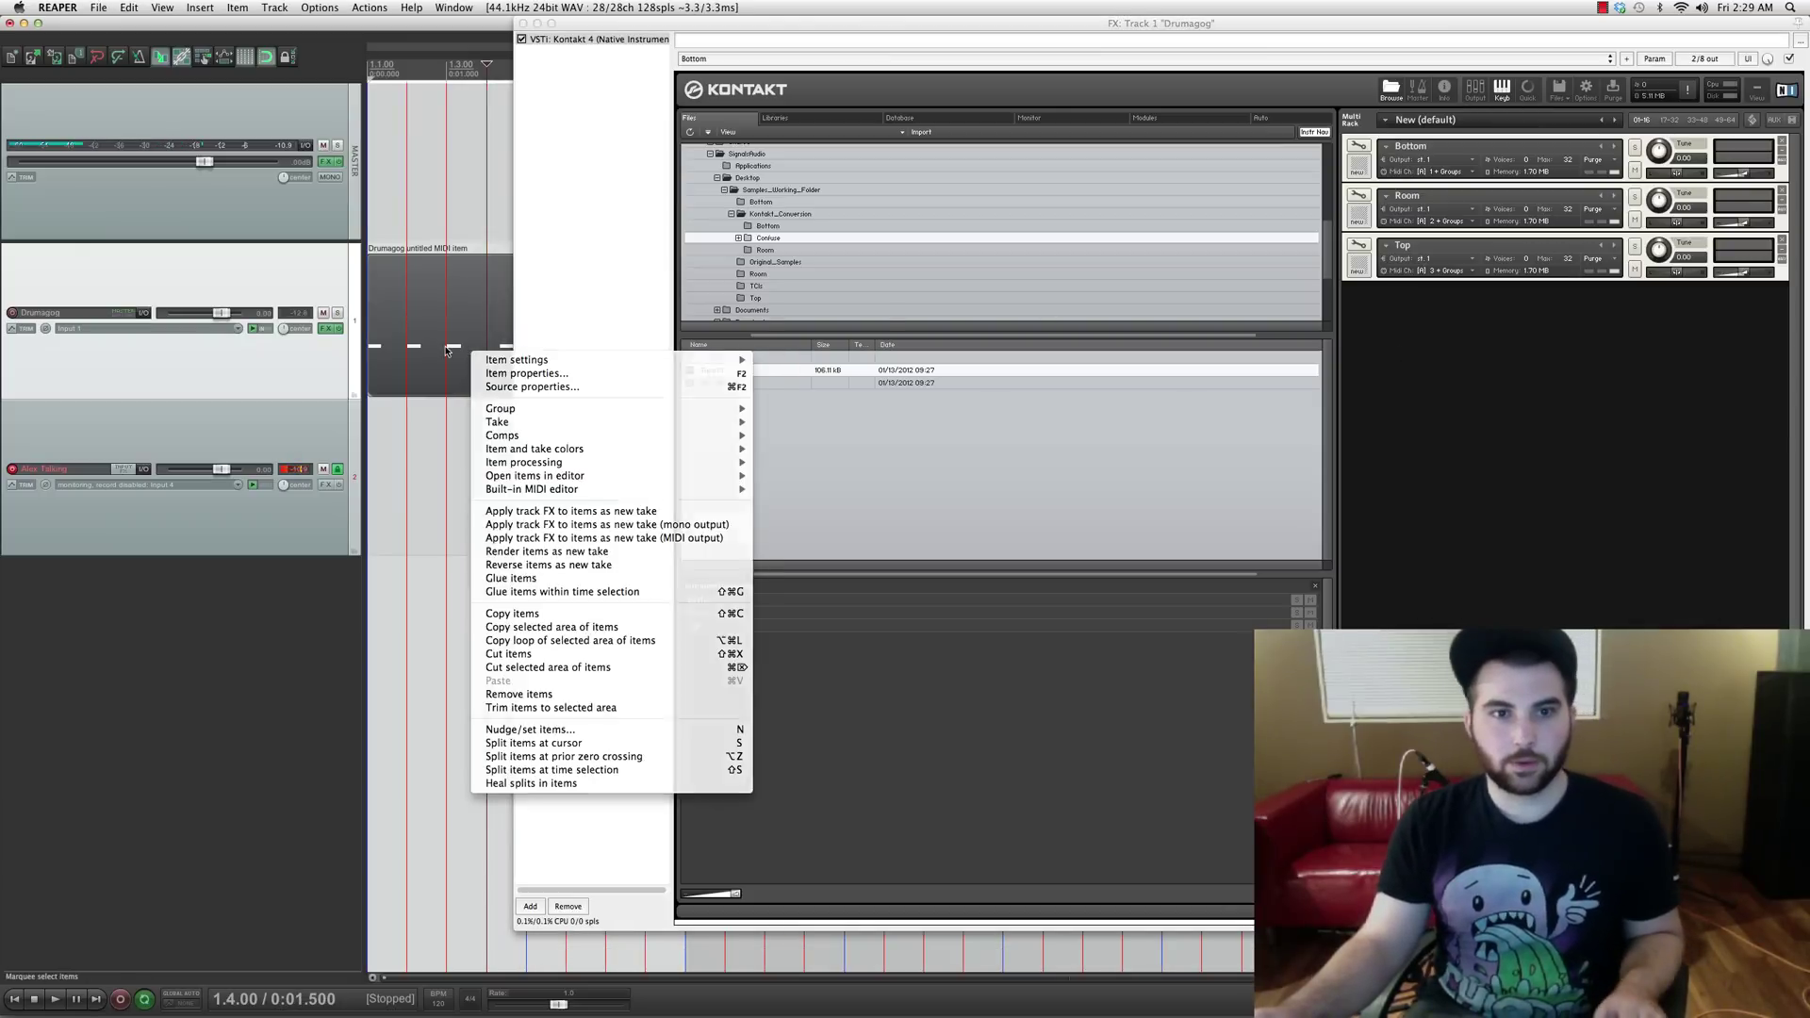
right_click(444, 351)
mouse_move(535, 476)
left_click(792, 493)
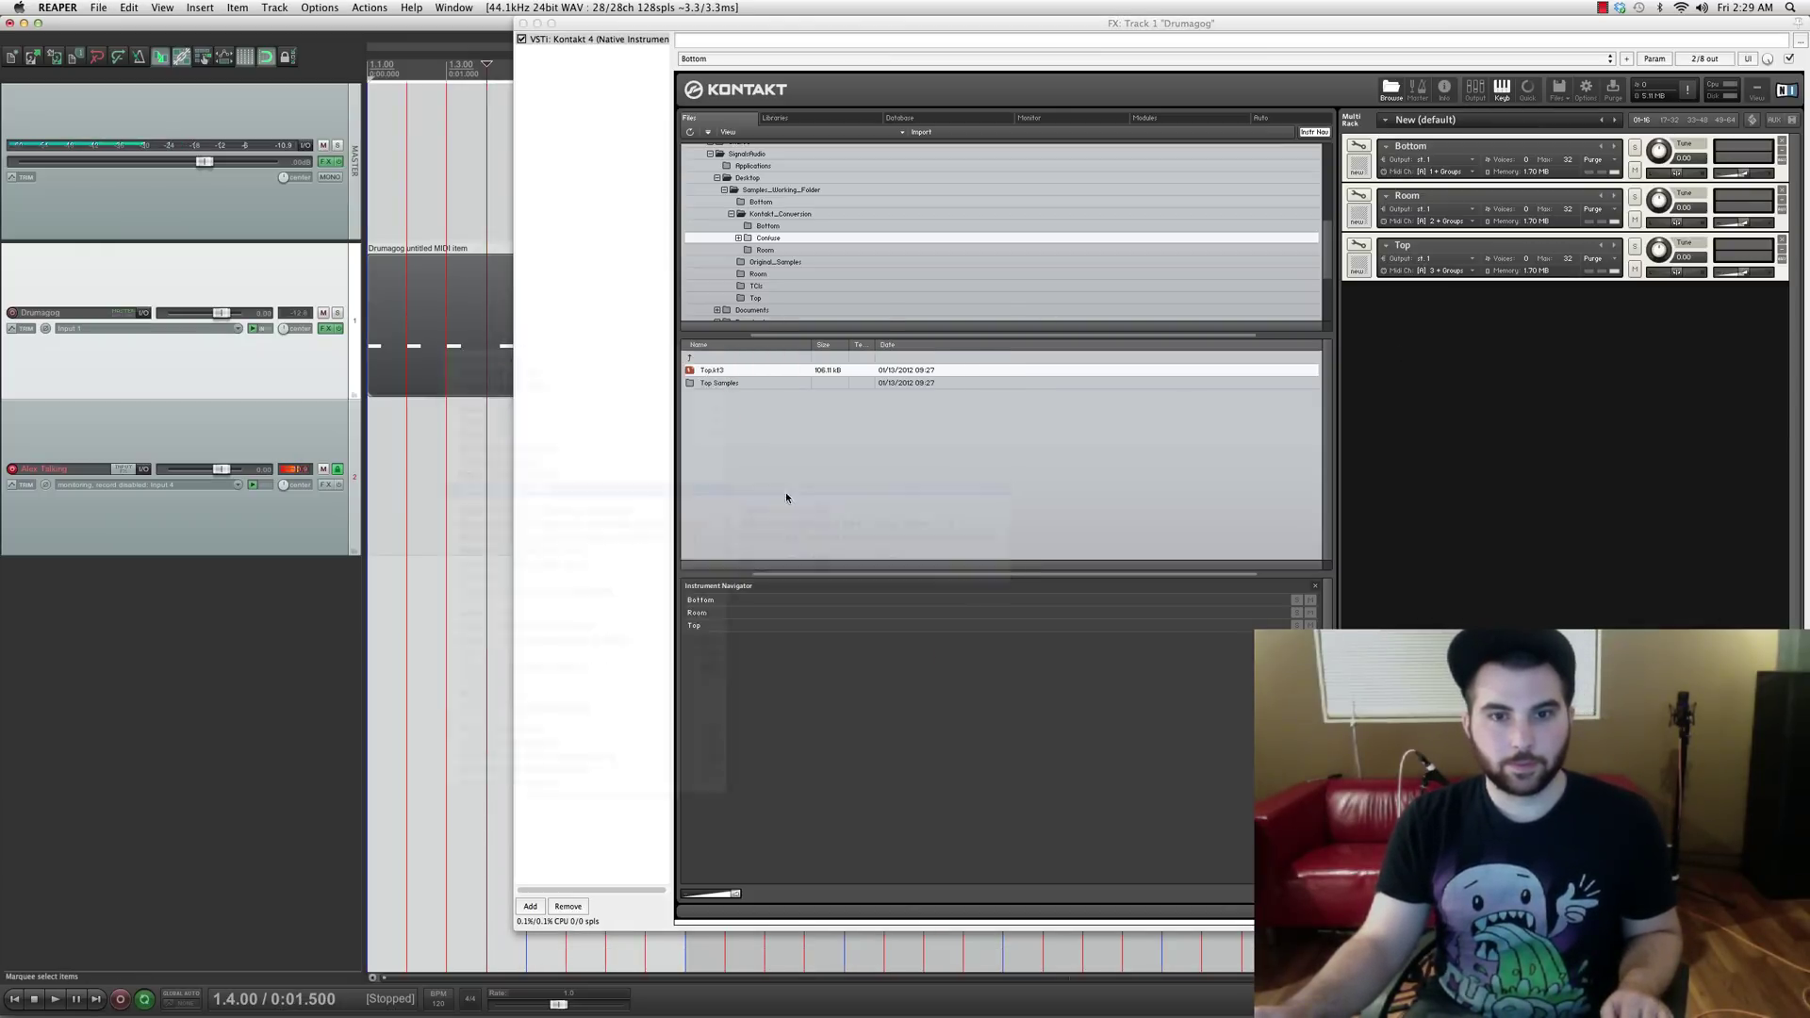
Step: Adjust the velocities of the first three C2 notes, raising the third to the same maximum level as the fourth
left_click(1084, 747)
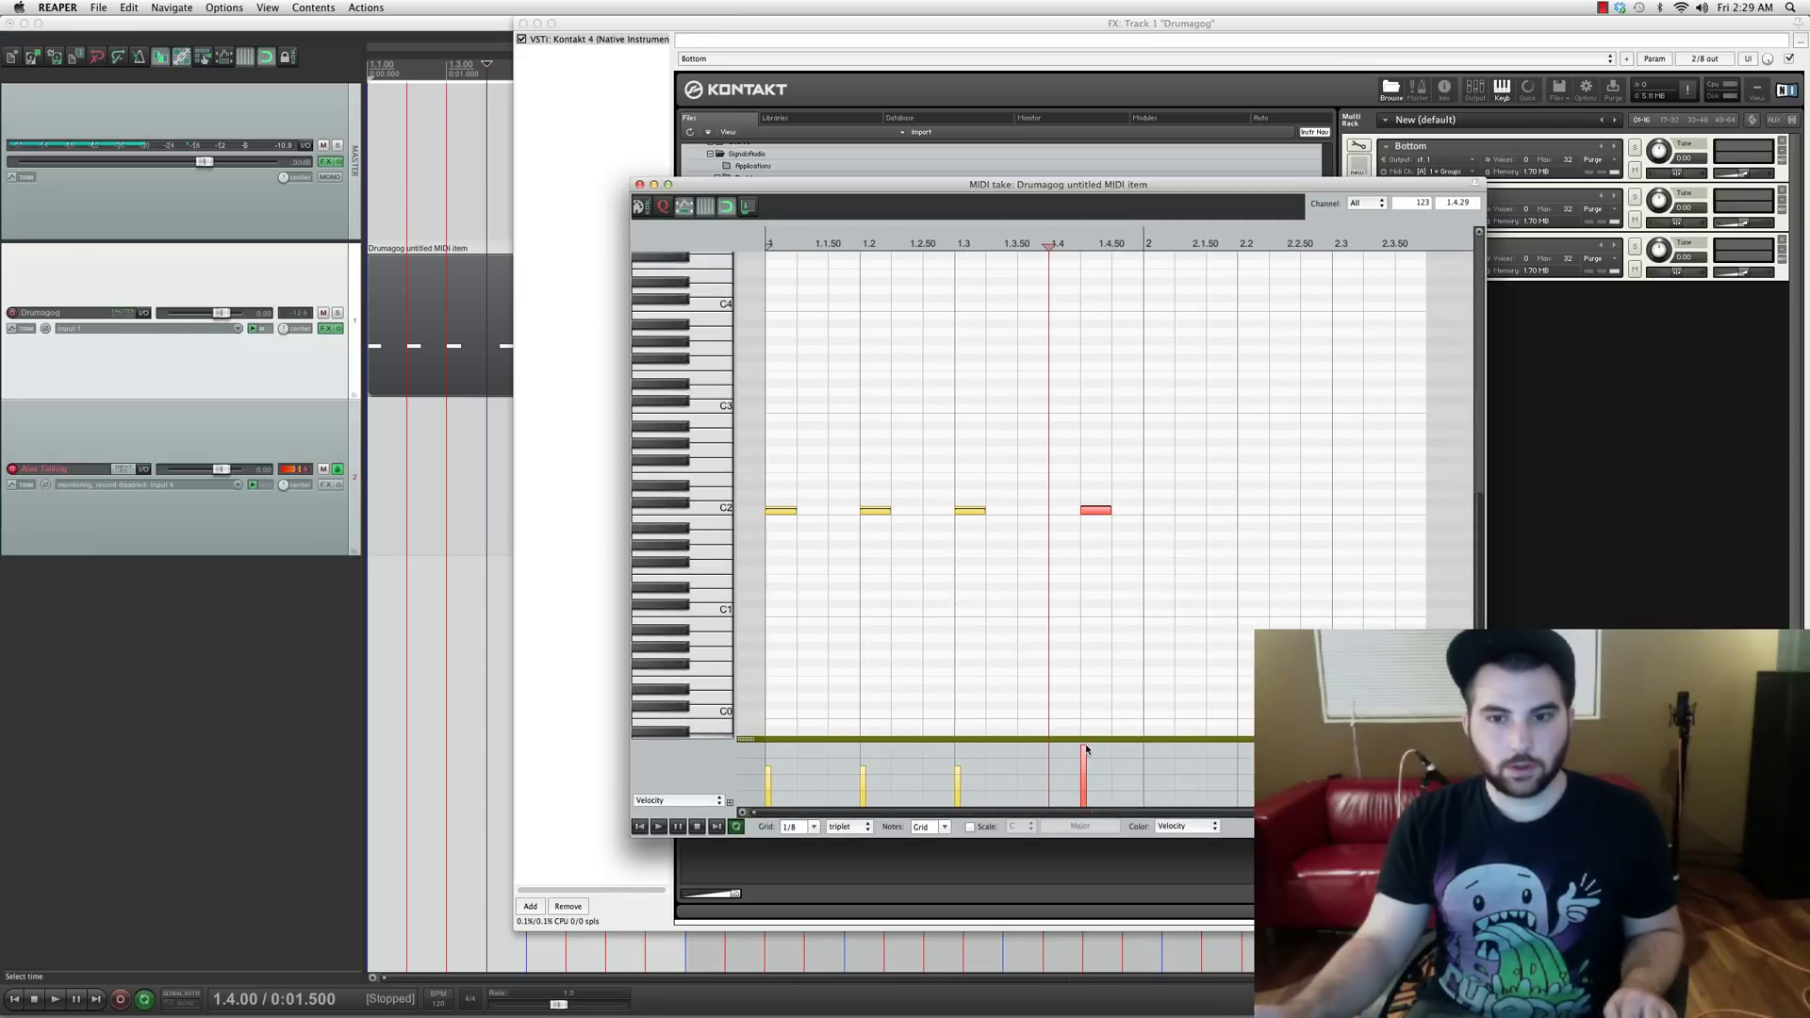
left_click_drag(971, 779, 751, 784)
scroll(949, 767, "down", 1)
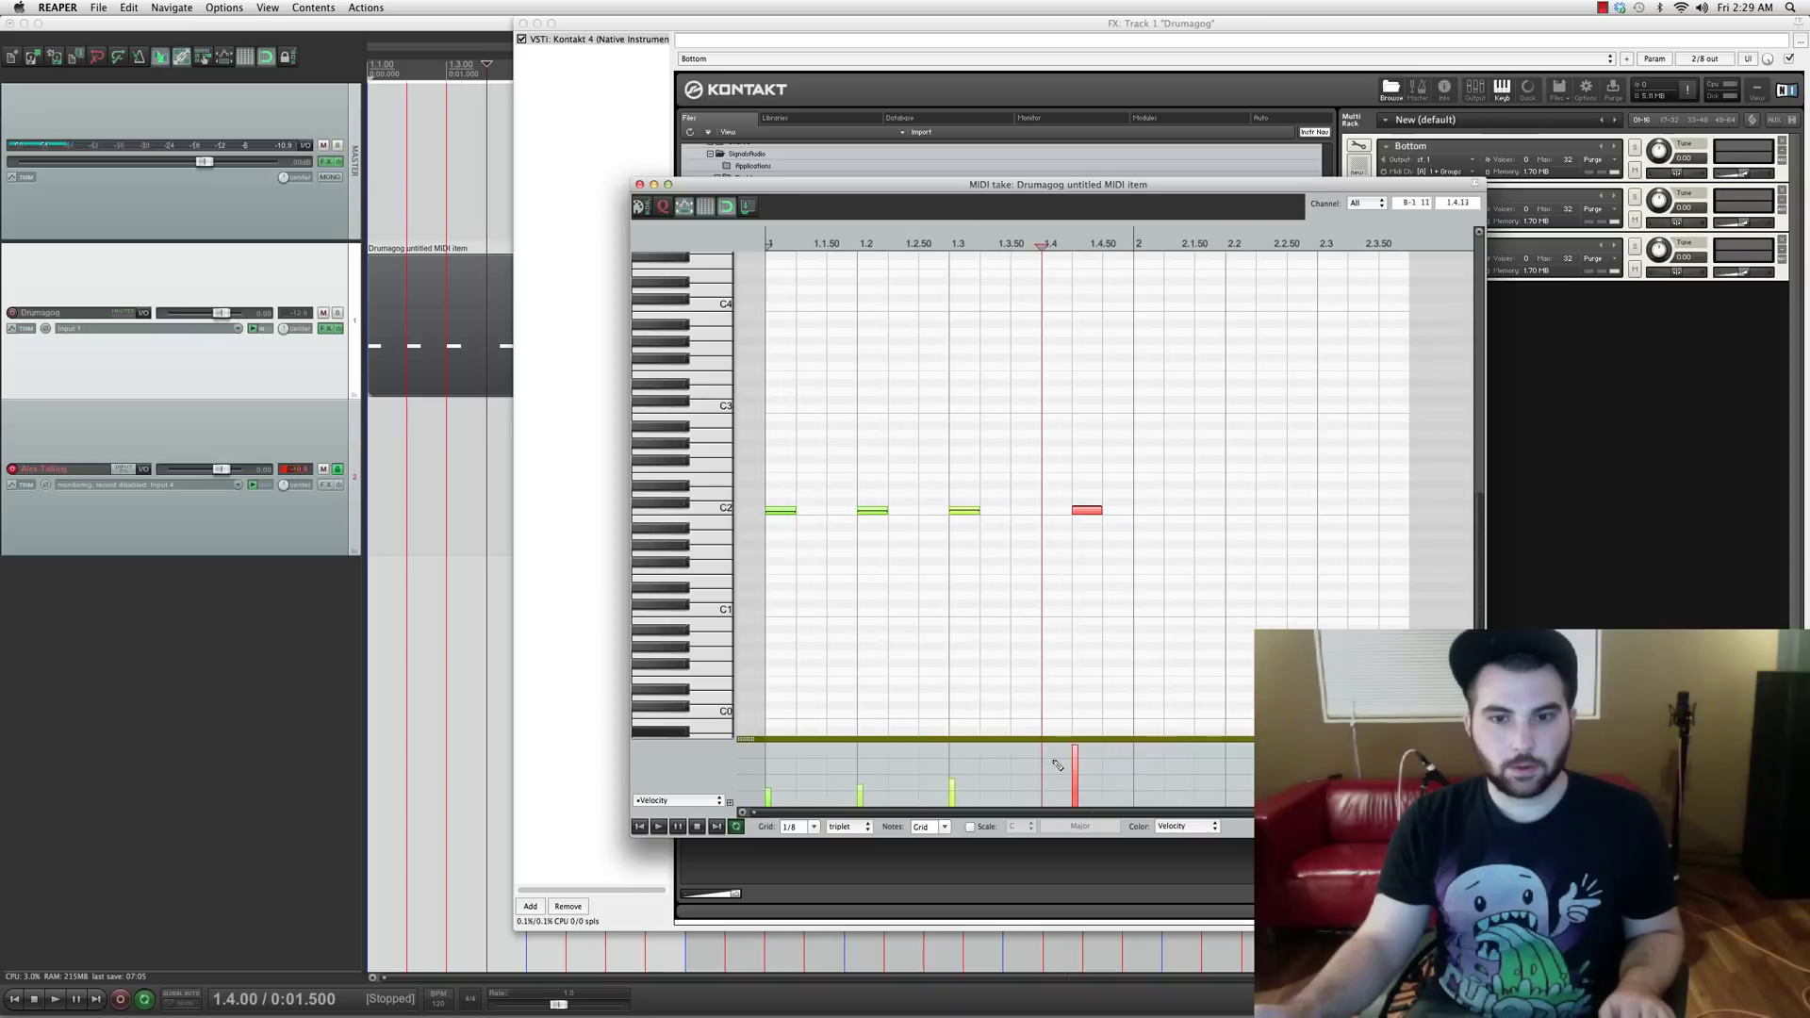
left_click_drag(952, 797, 952, 743)
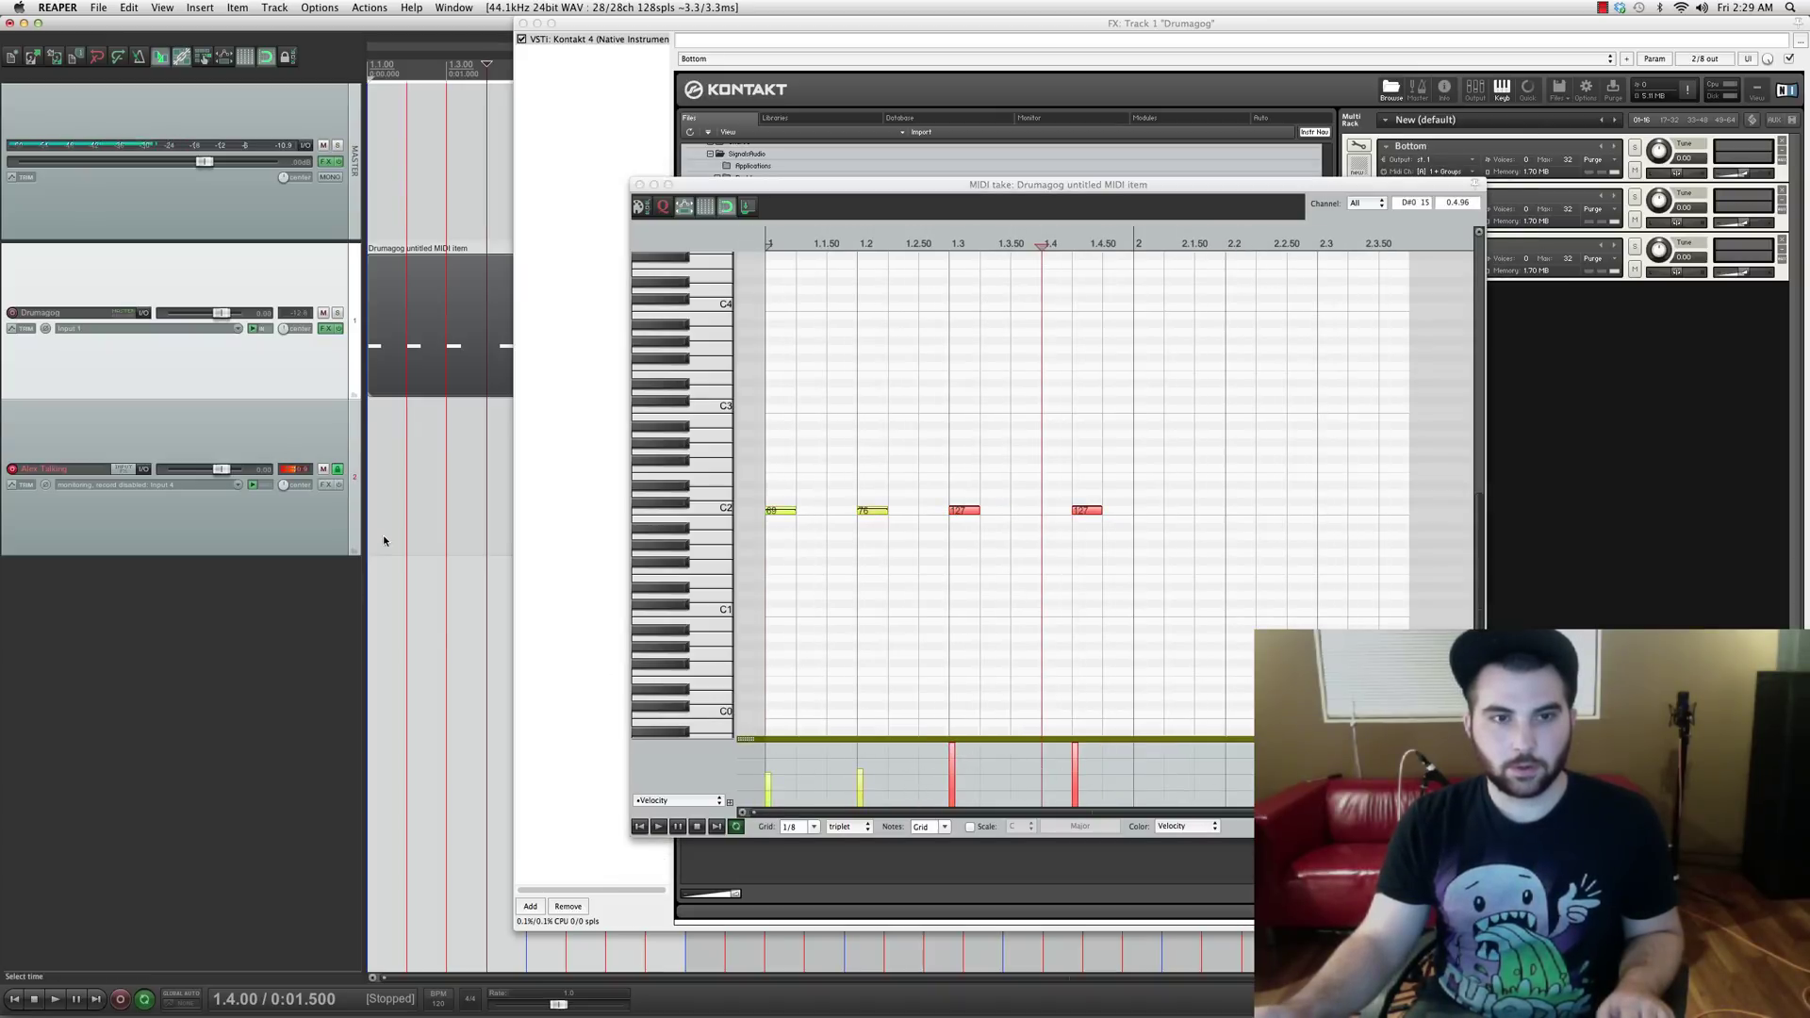
Step: Play the MIDI pattern from the start to audition the three Kontakt instruments, and put the MIDI editor away
left_click(383, 534)
key("space")
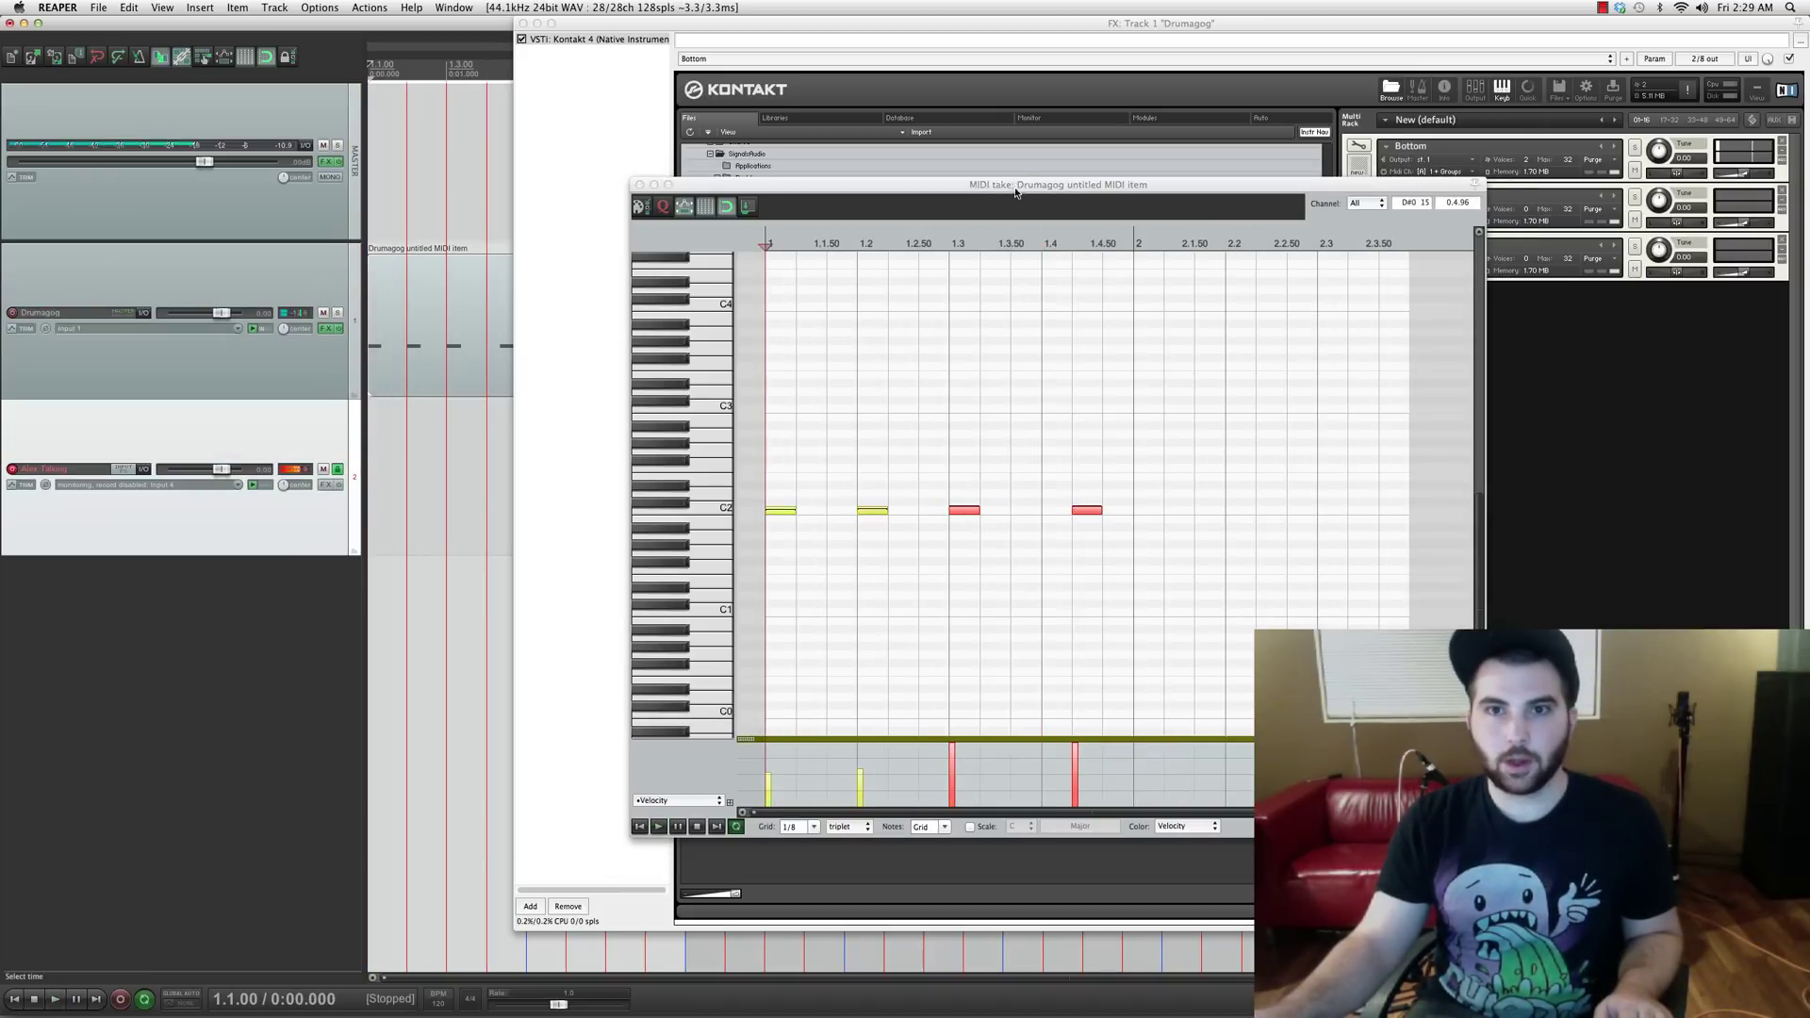
key("space")
left_click(752, 246)
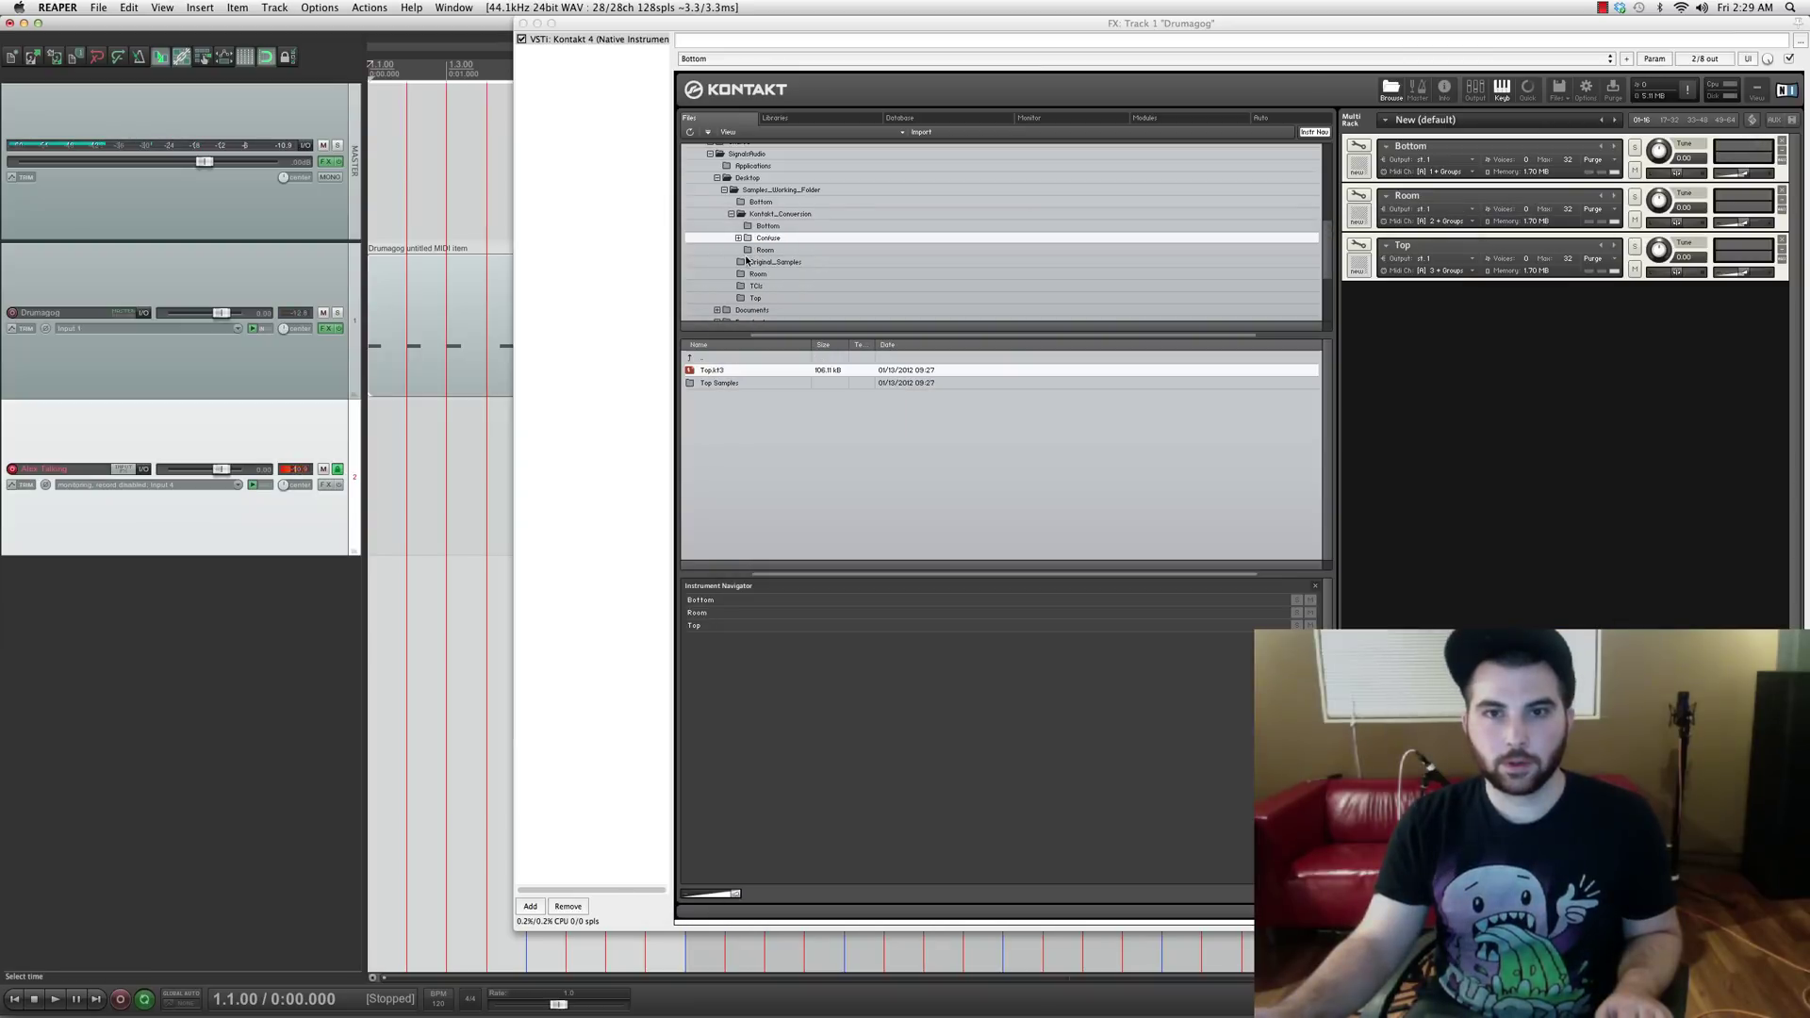
Step: Set the MIDI channel of the Room and Top instruments to omni
left_click(1428, 220)
left_click(1433, 236)
left_click(1457, 271)
left_click(1429, 284)
Step: Play the MIDI pattern repeatedly while balancing the Room and Top instrument volumes, raising Room to maximum, and stop playback
key("space")
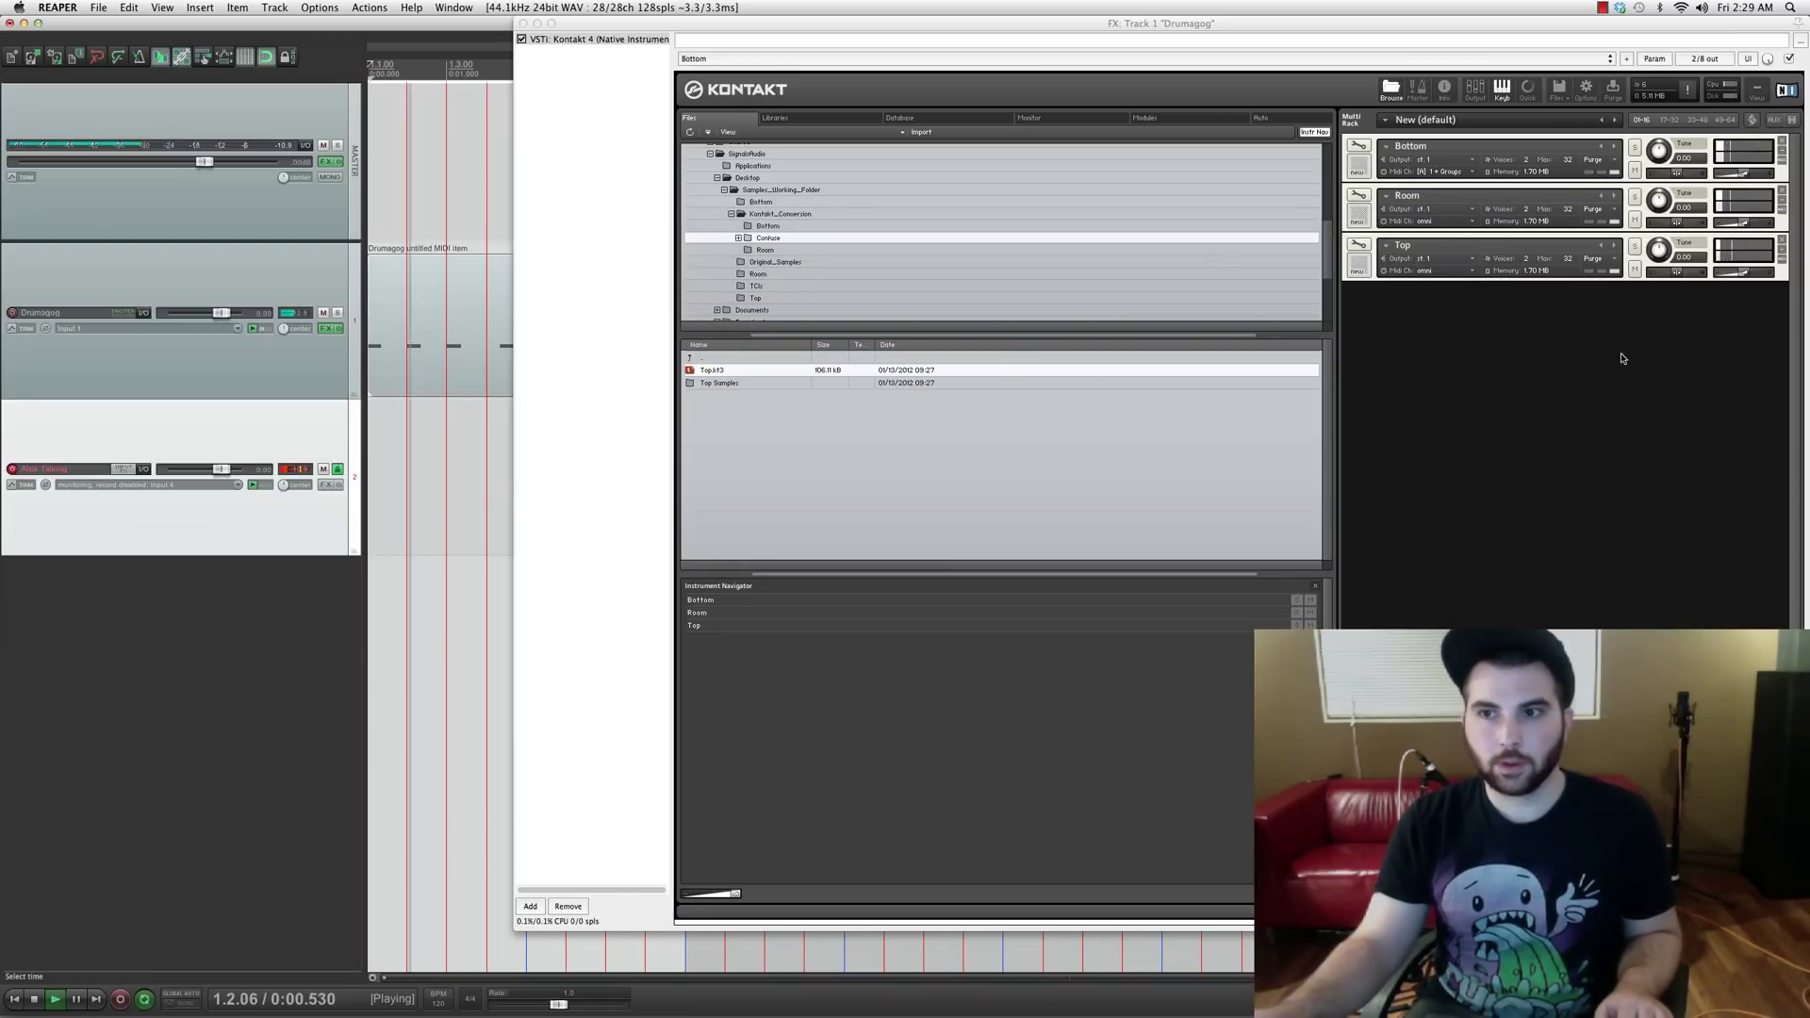
scroll(499, 460, "down", 5)
key("space")
left_click(367, 443)
key("space")
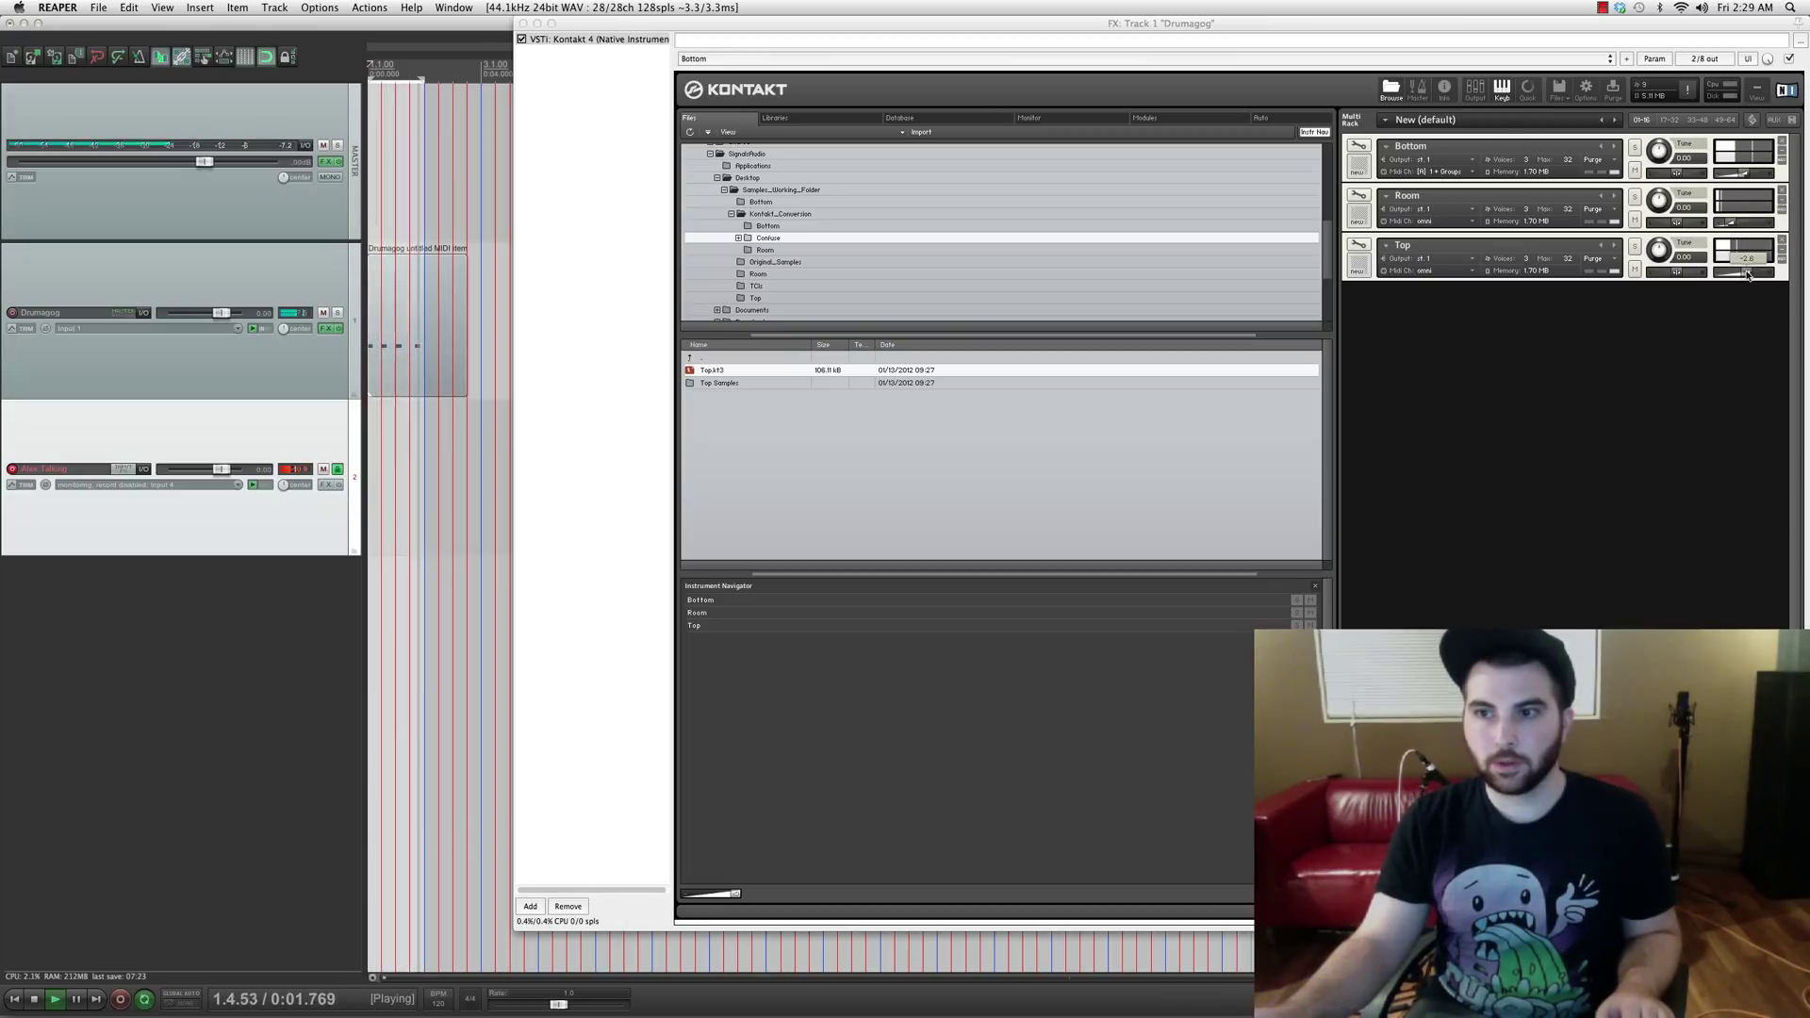
key("space")
key("space")
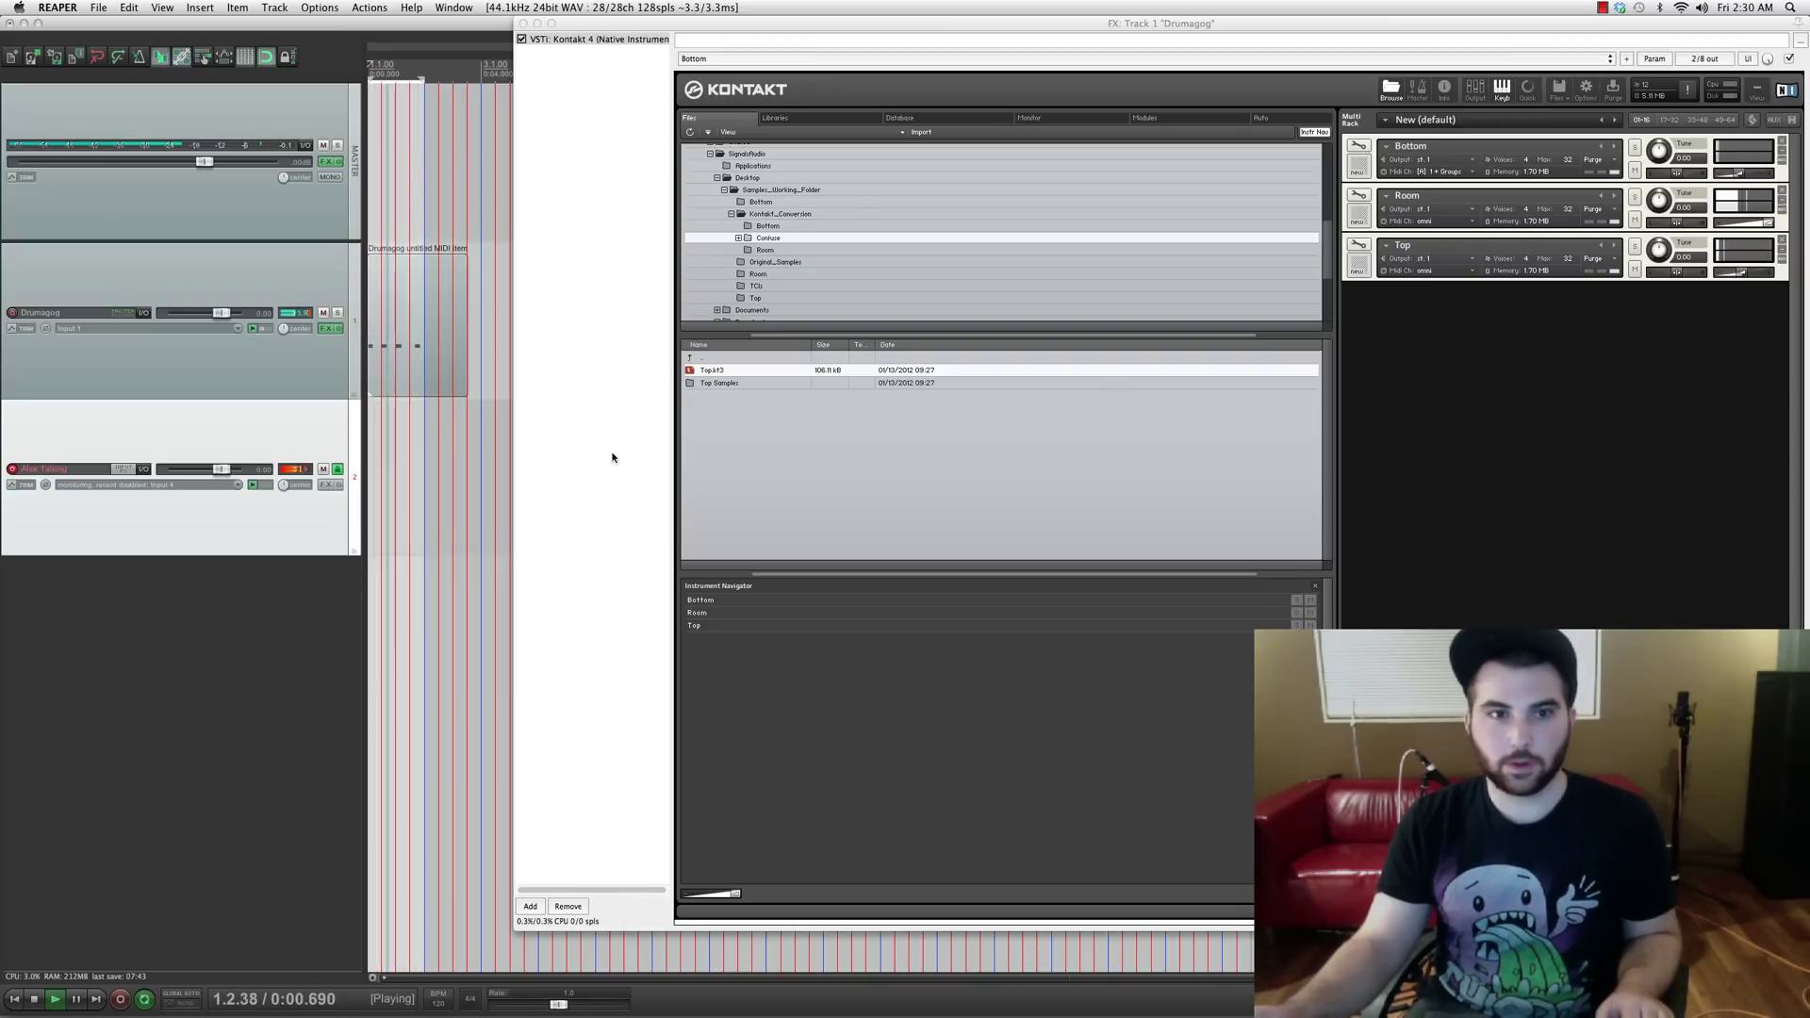
left_click(450, 423)
key("space")
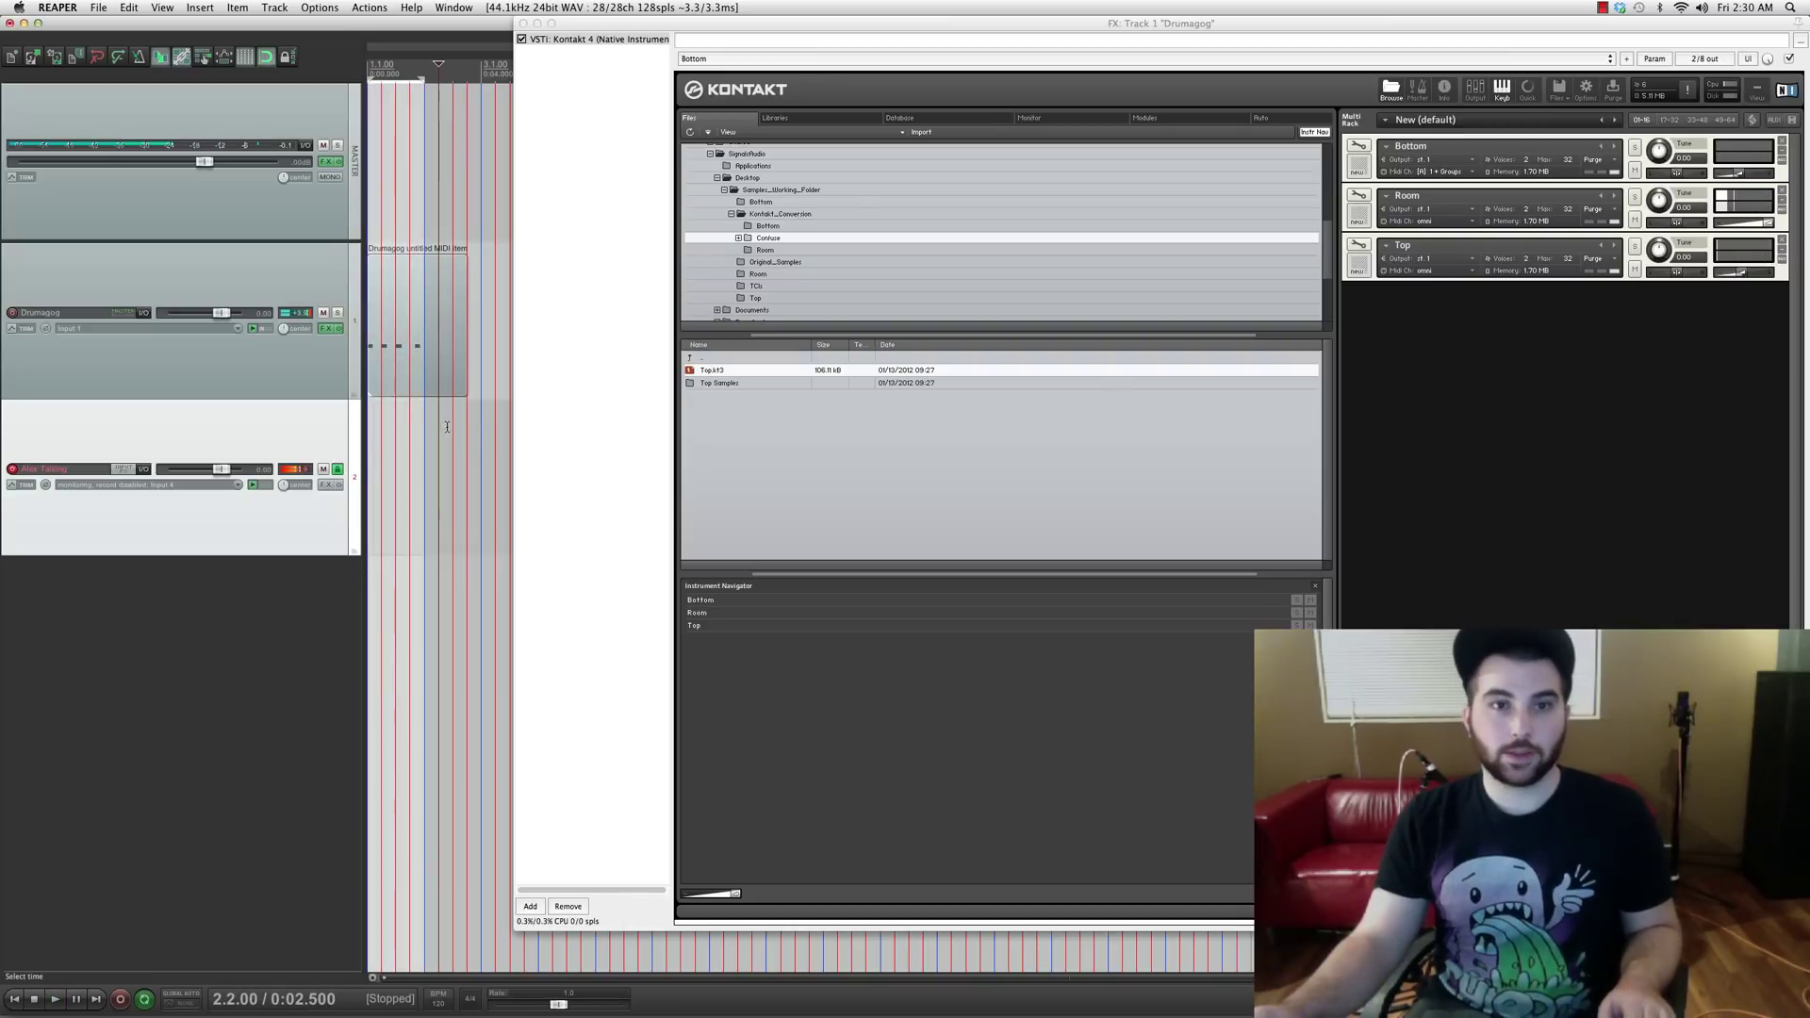
Step: Save the Top instrument as the monolith Top.nki in a new folder named Final
left_click(1559, 89)
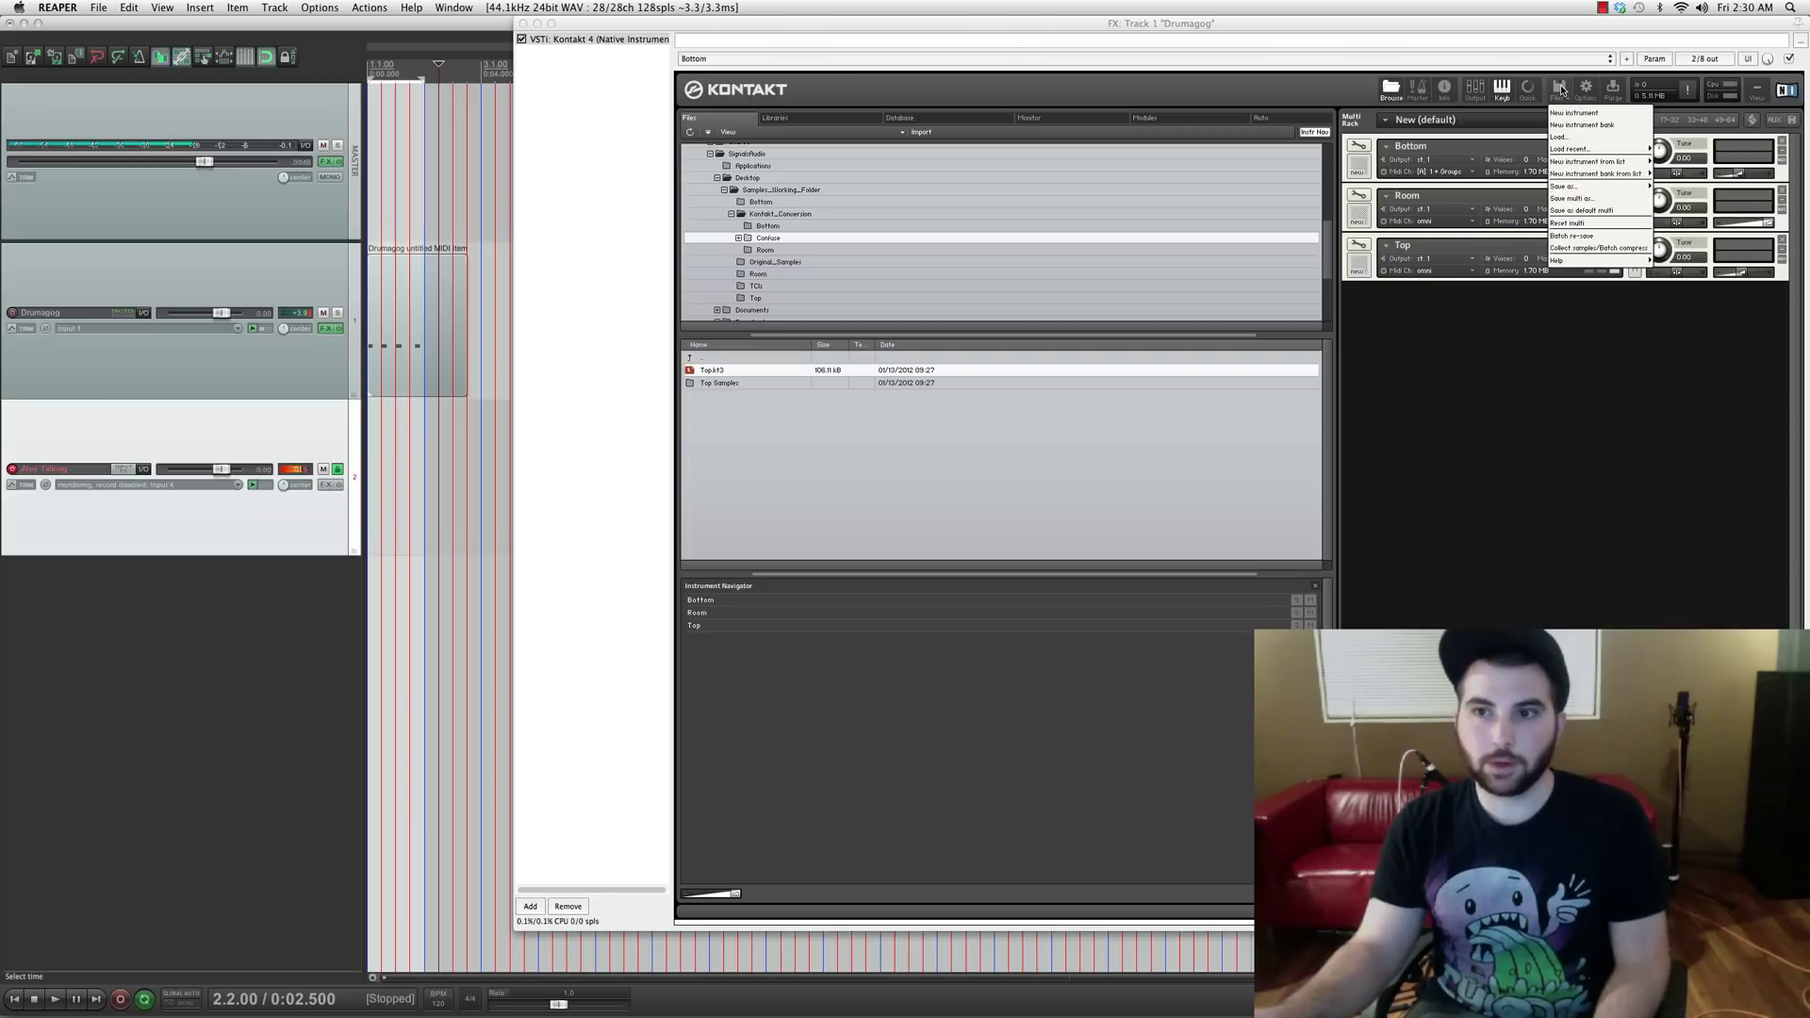
mouse_move(1624, 187)
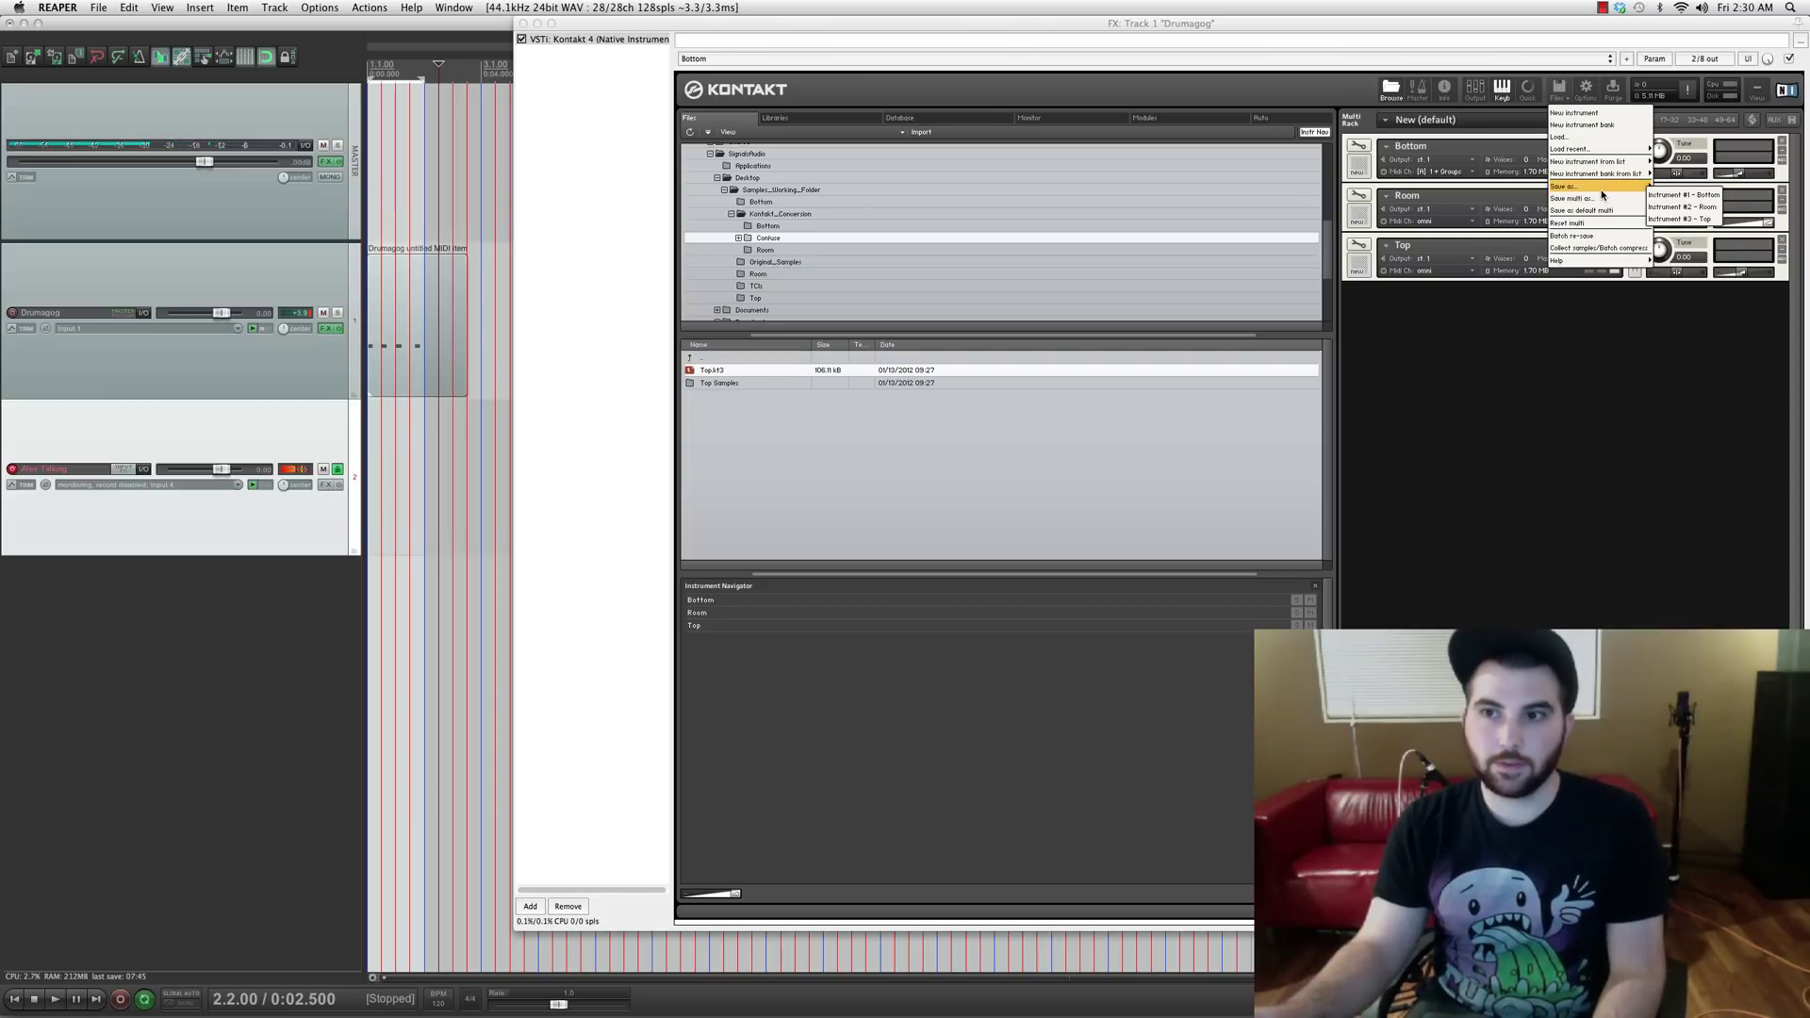
left_click(1672, 218)
left_click(891, 243)
left_click(892, 258)
left_click(748, 534)
type("Final")
key("Return")
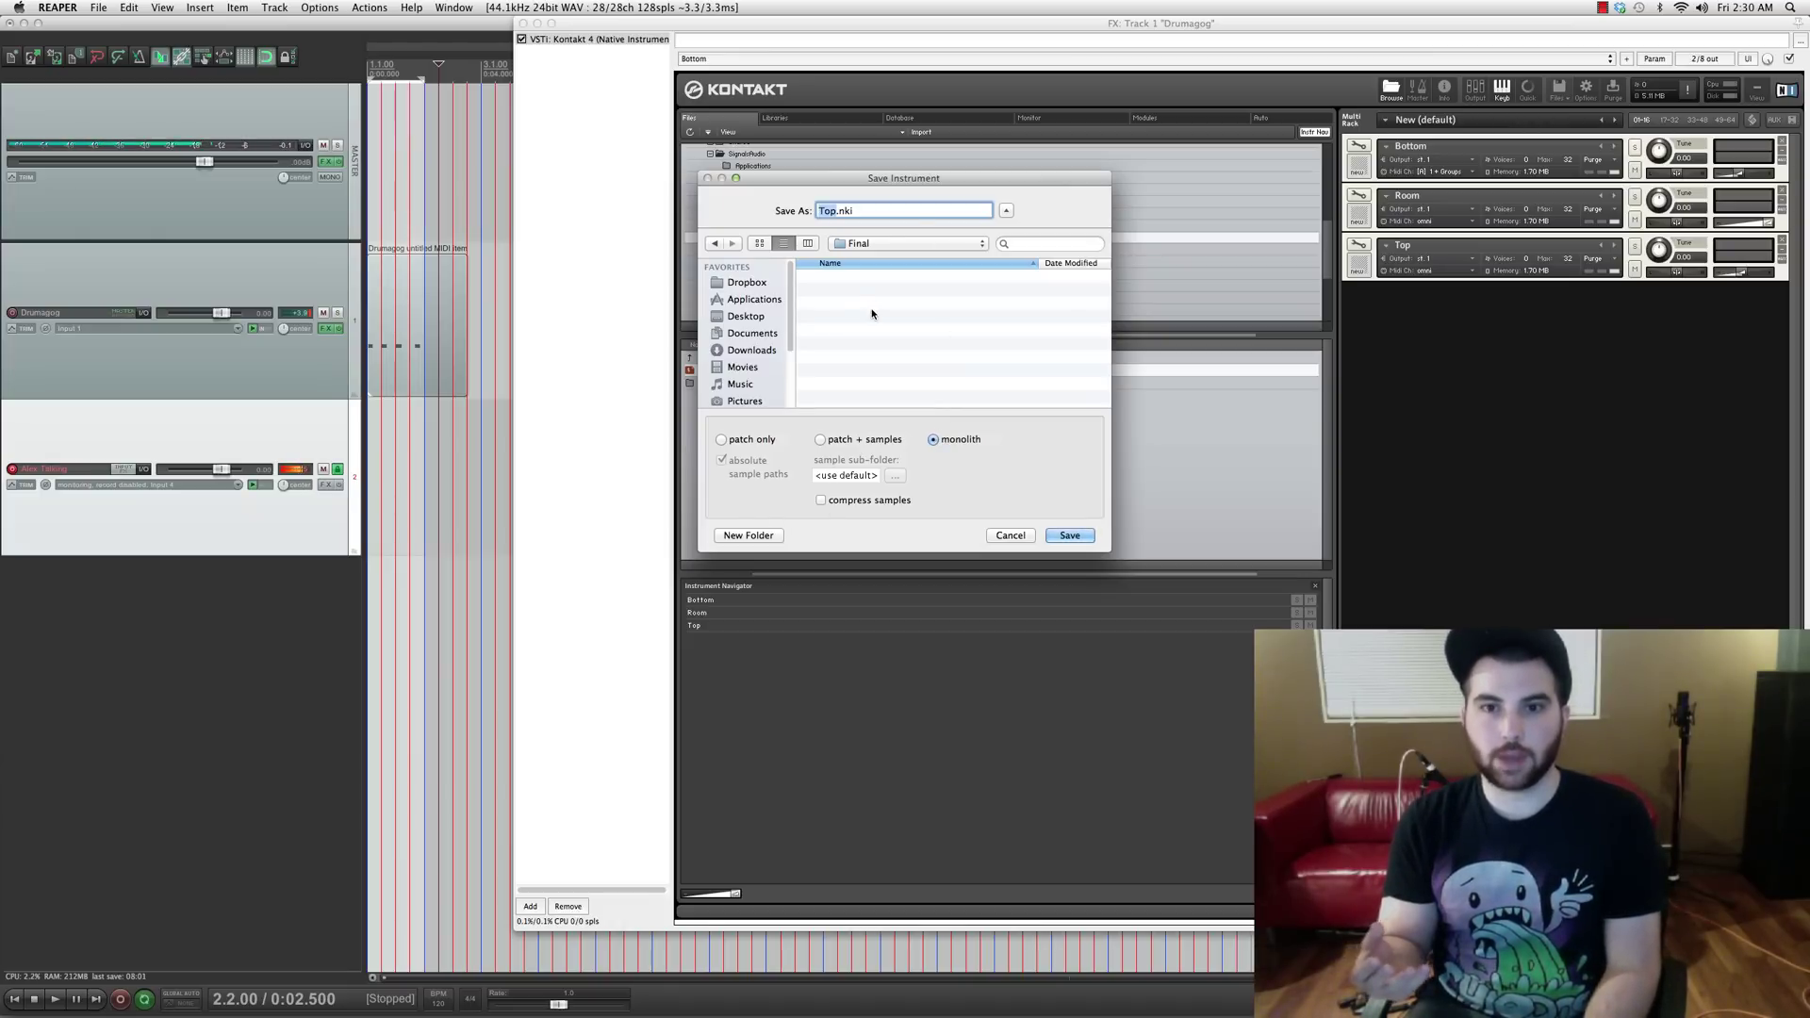
left_click(883, 208)
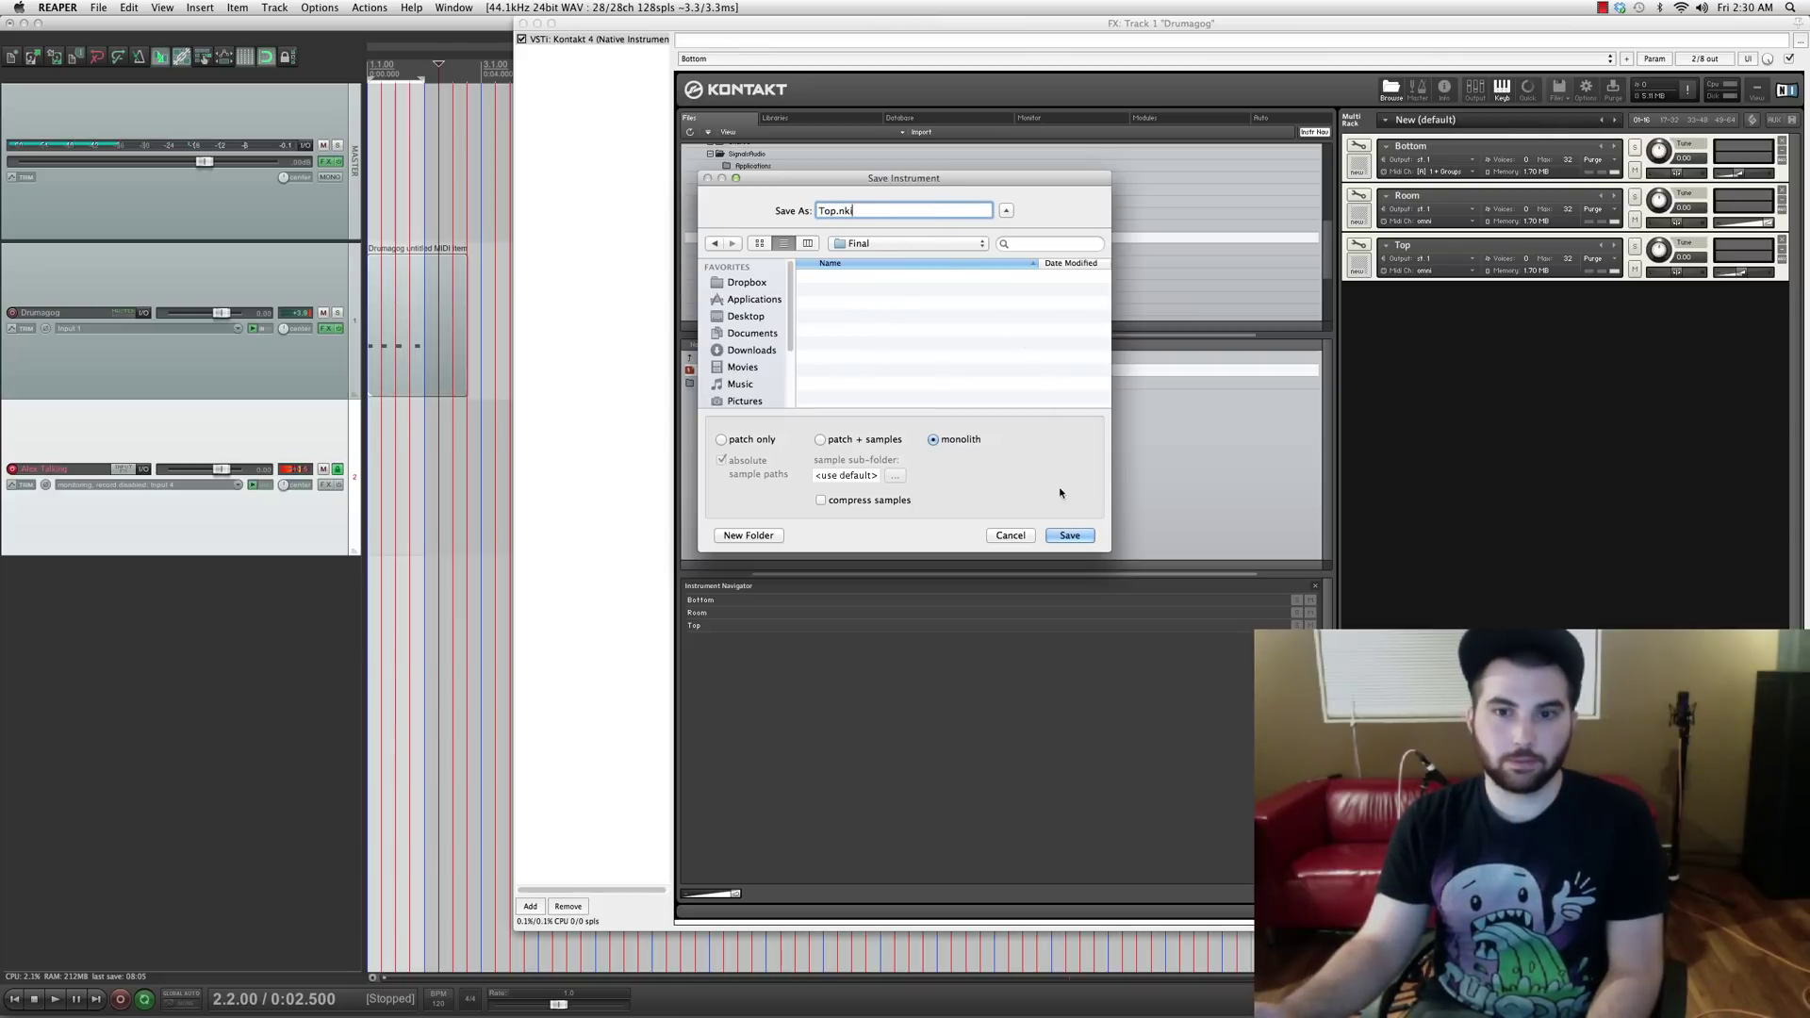
left_click(1069, 536)
left_click(1558, 90)
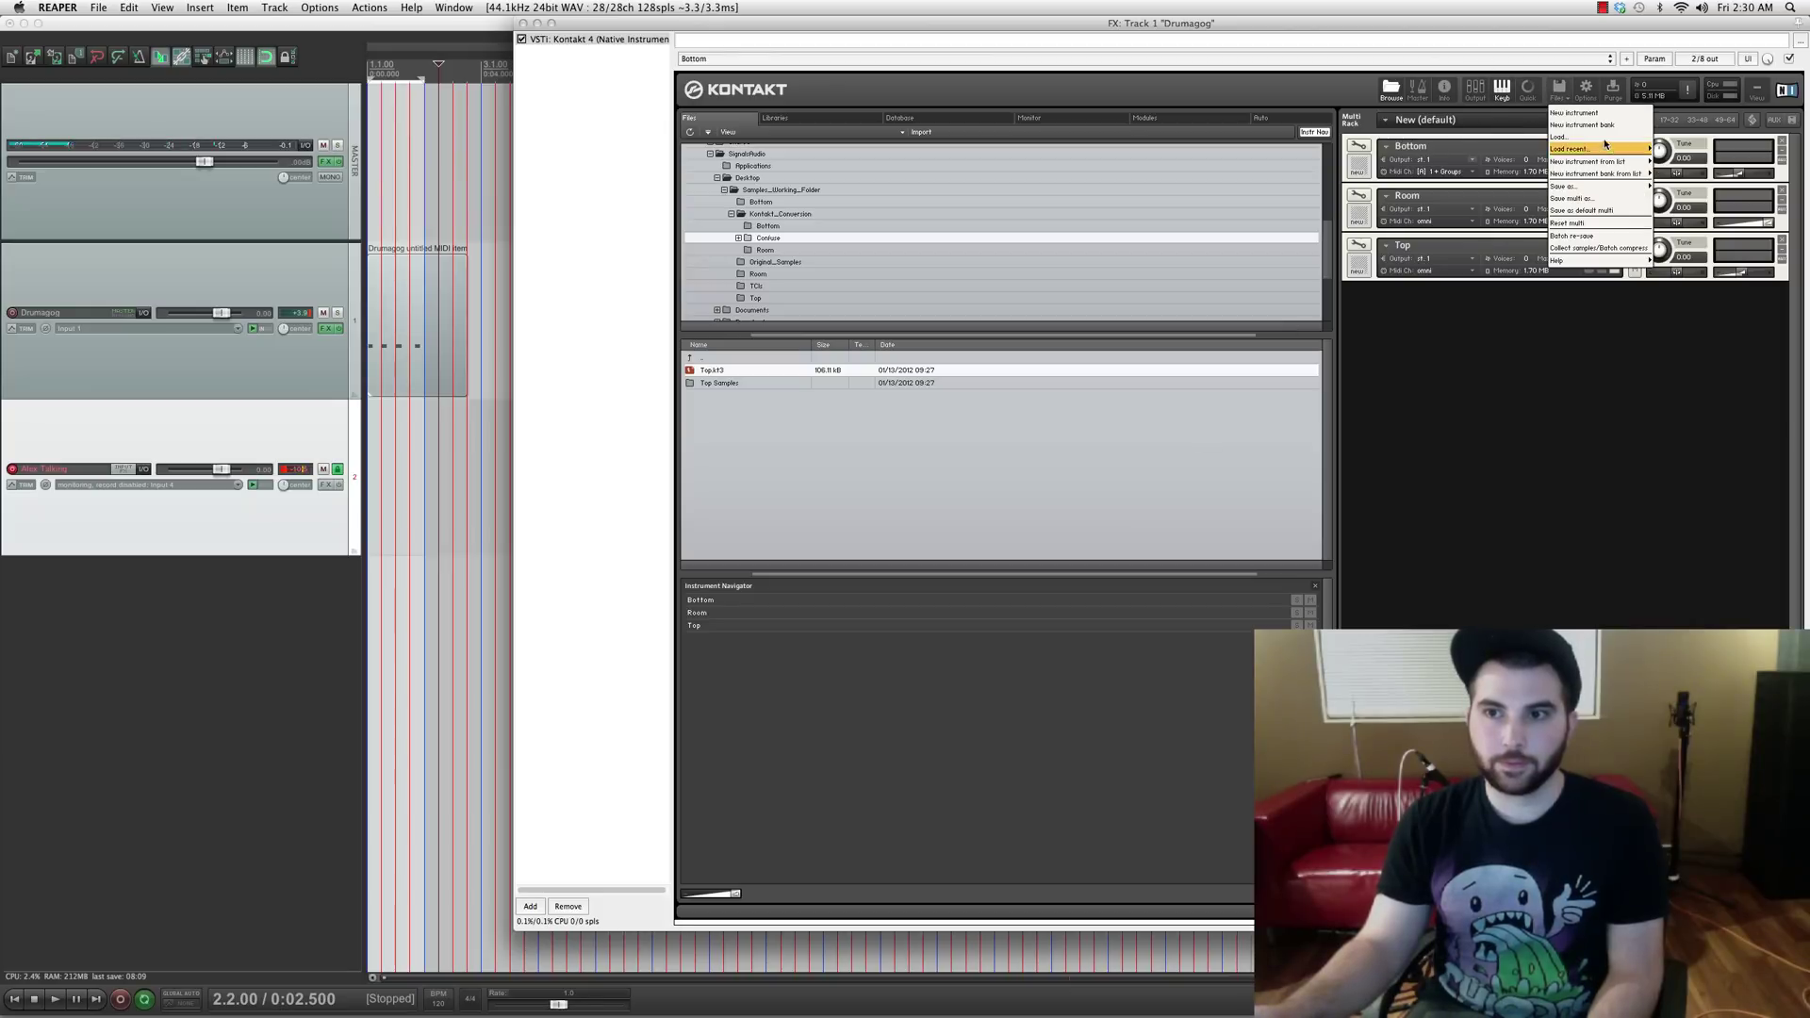
left_click(1610, 200)
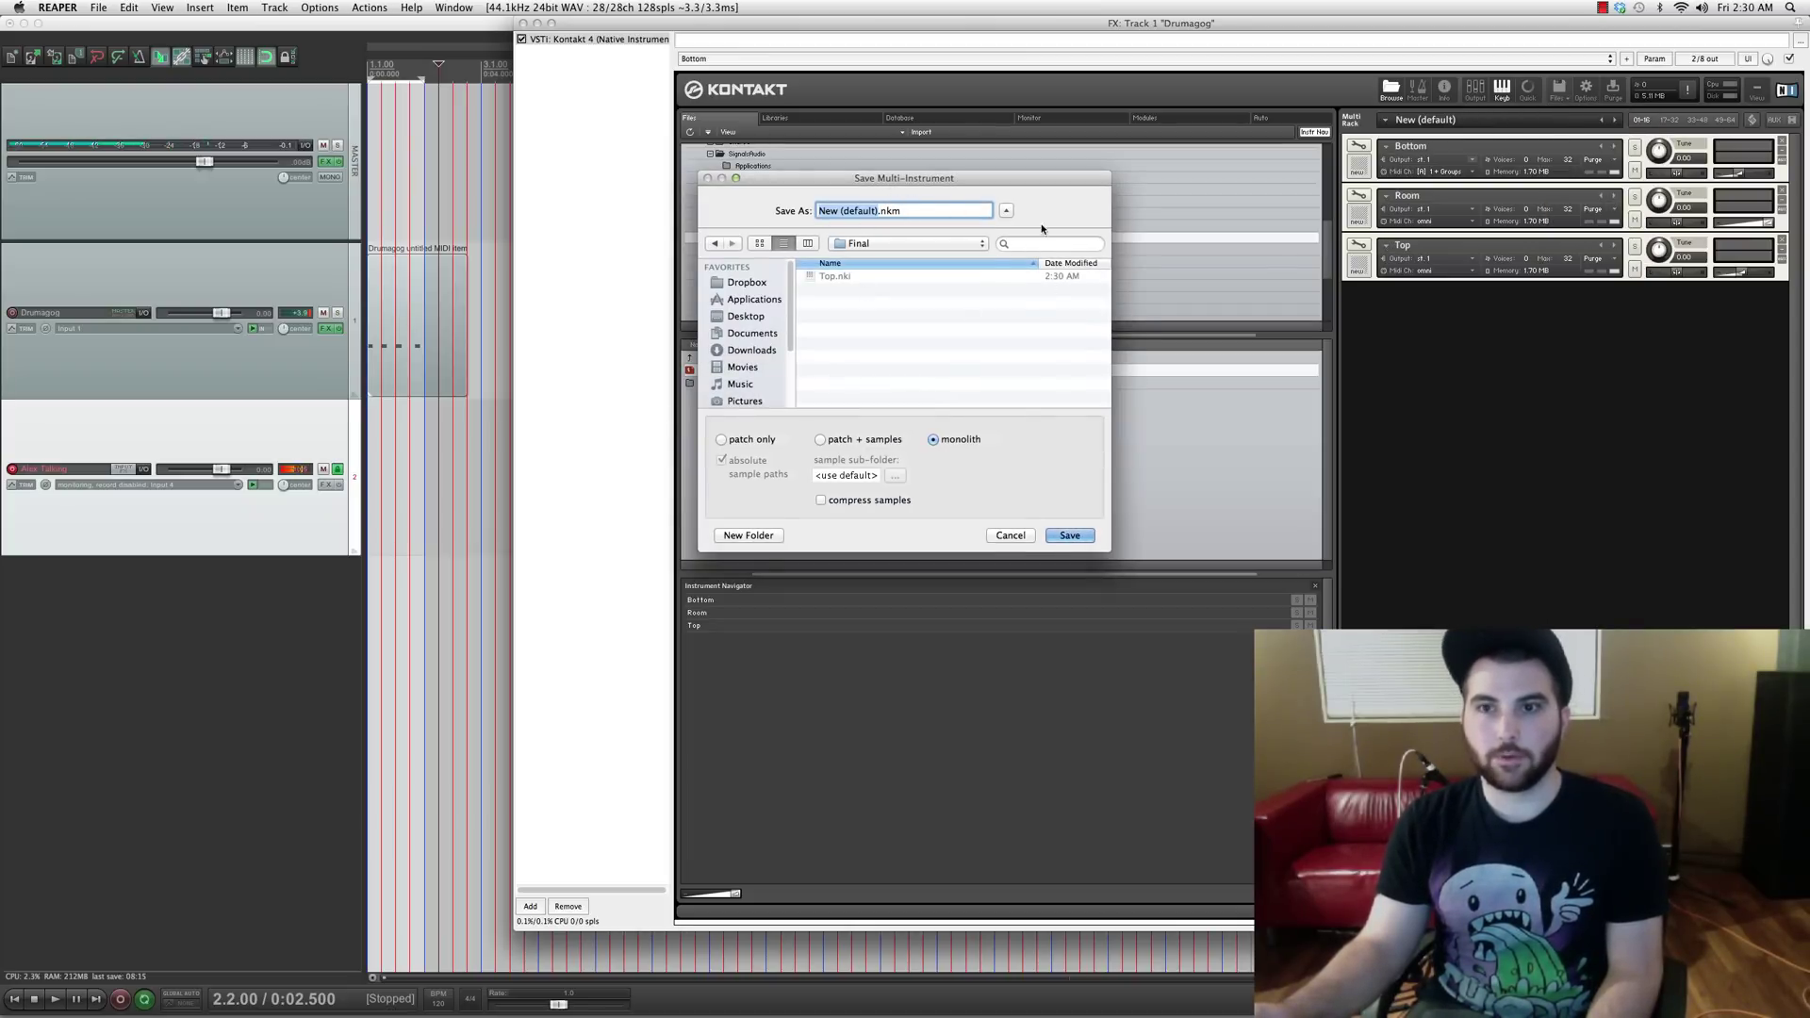
left_click(1008, 535)
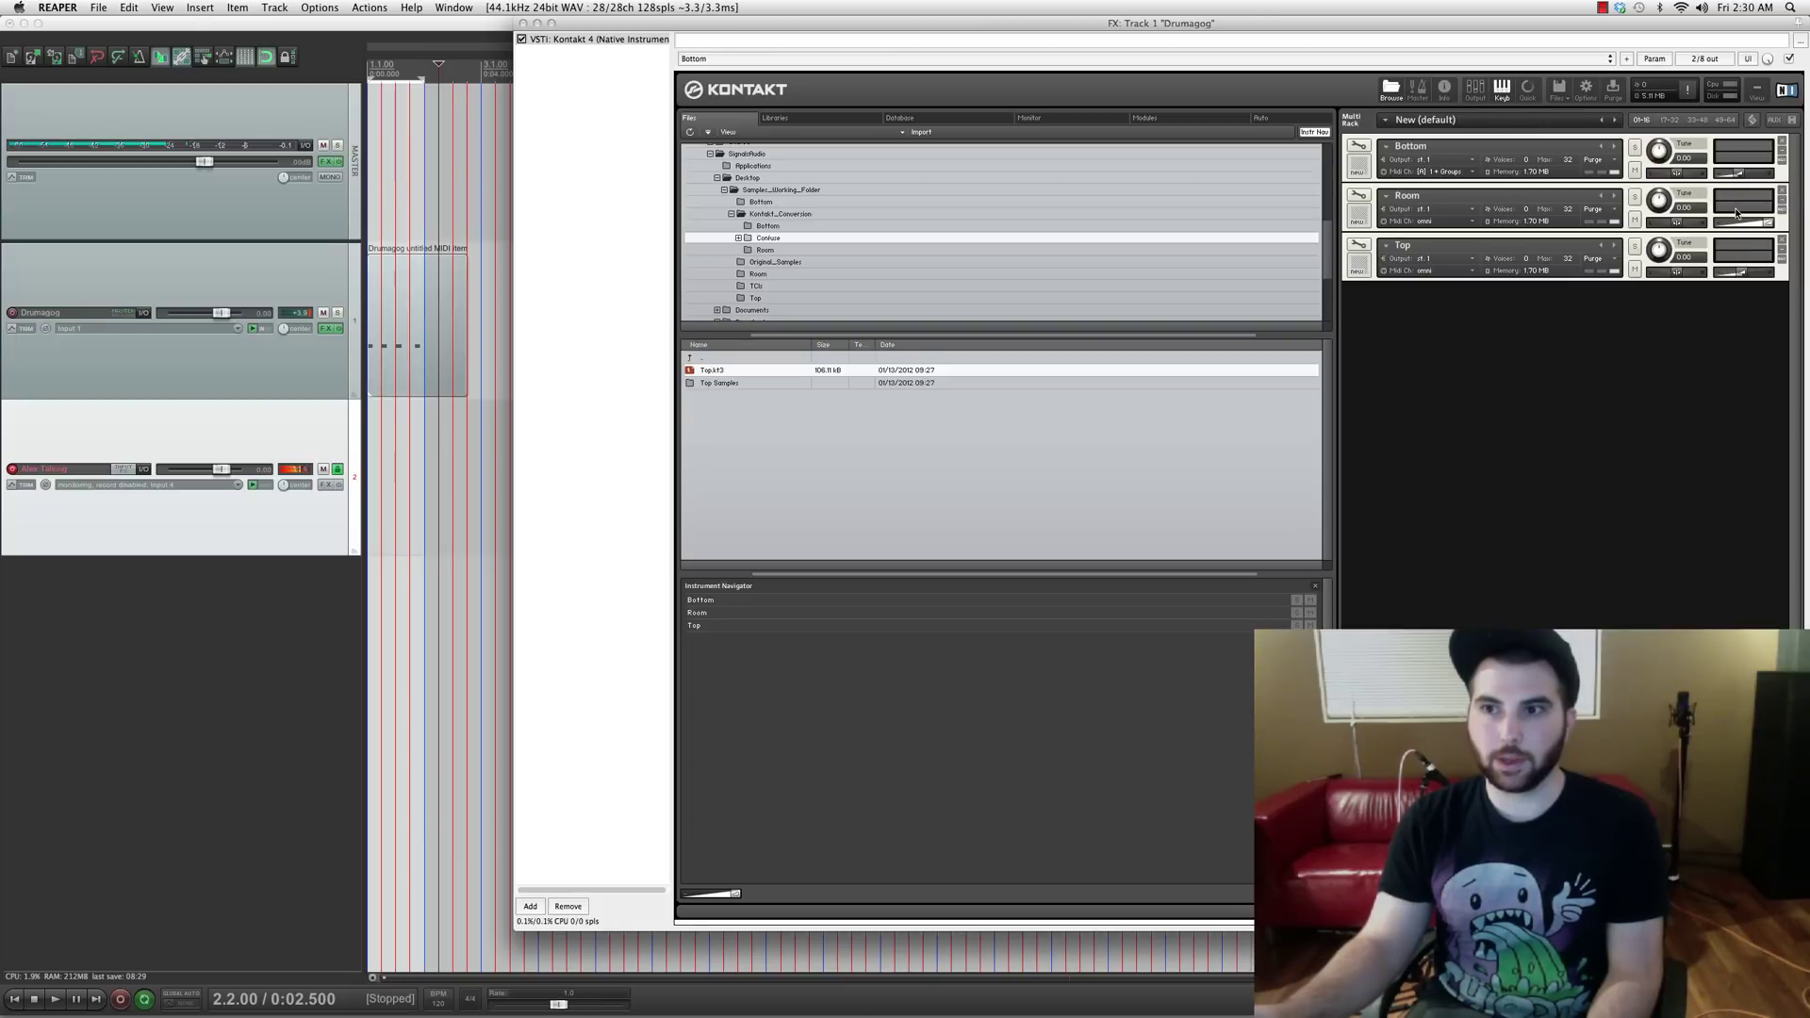
left_click_drag(1357, 23, 1209, 4)
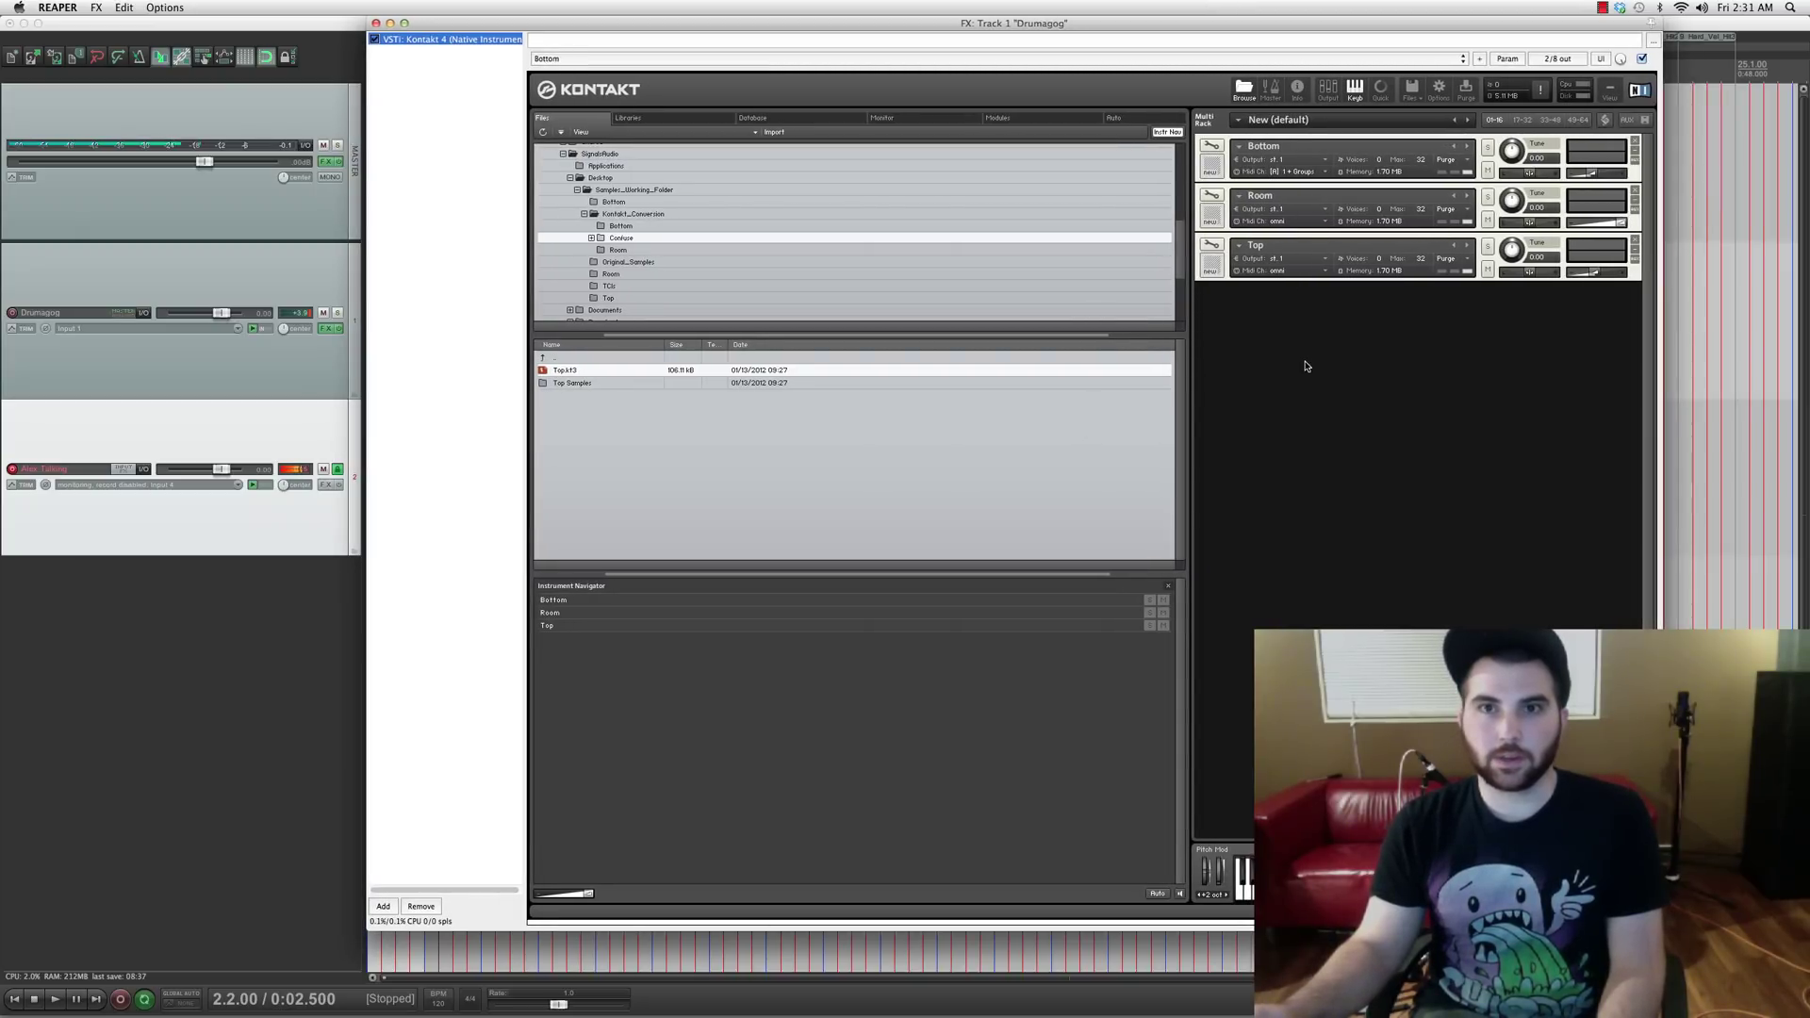
left_click_drag(978, 28, 1086, 36)
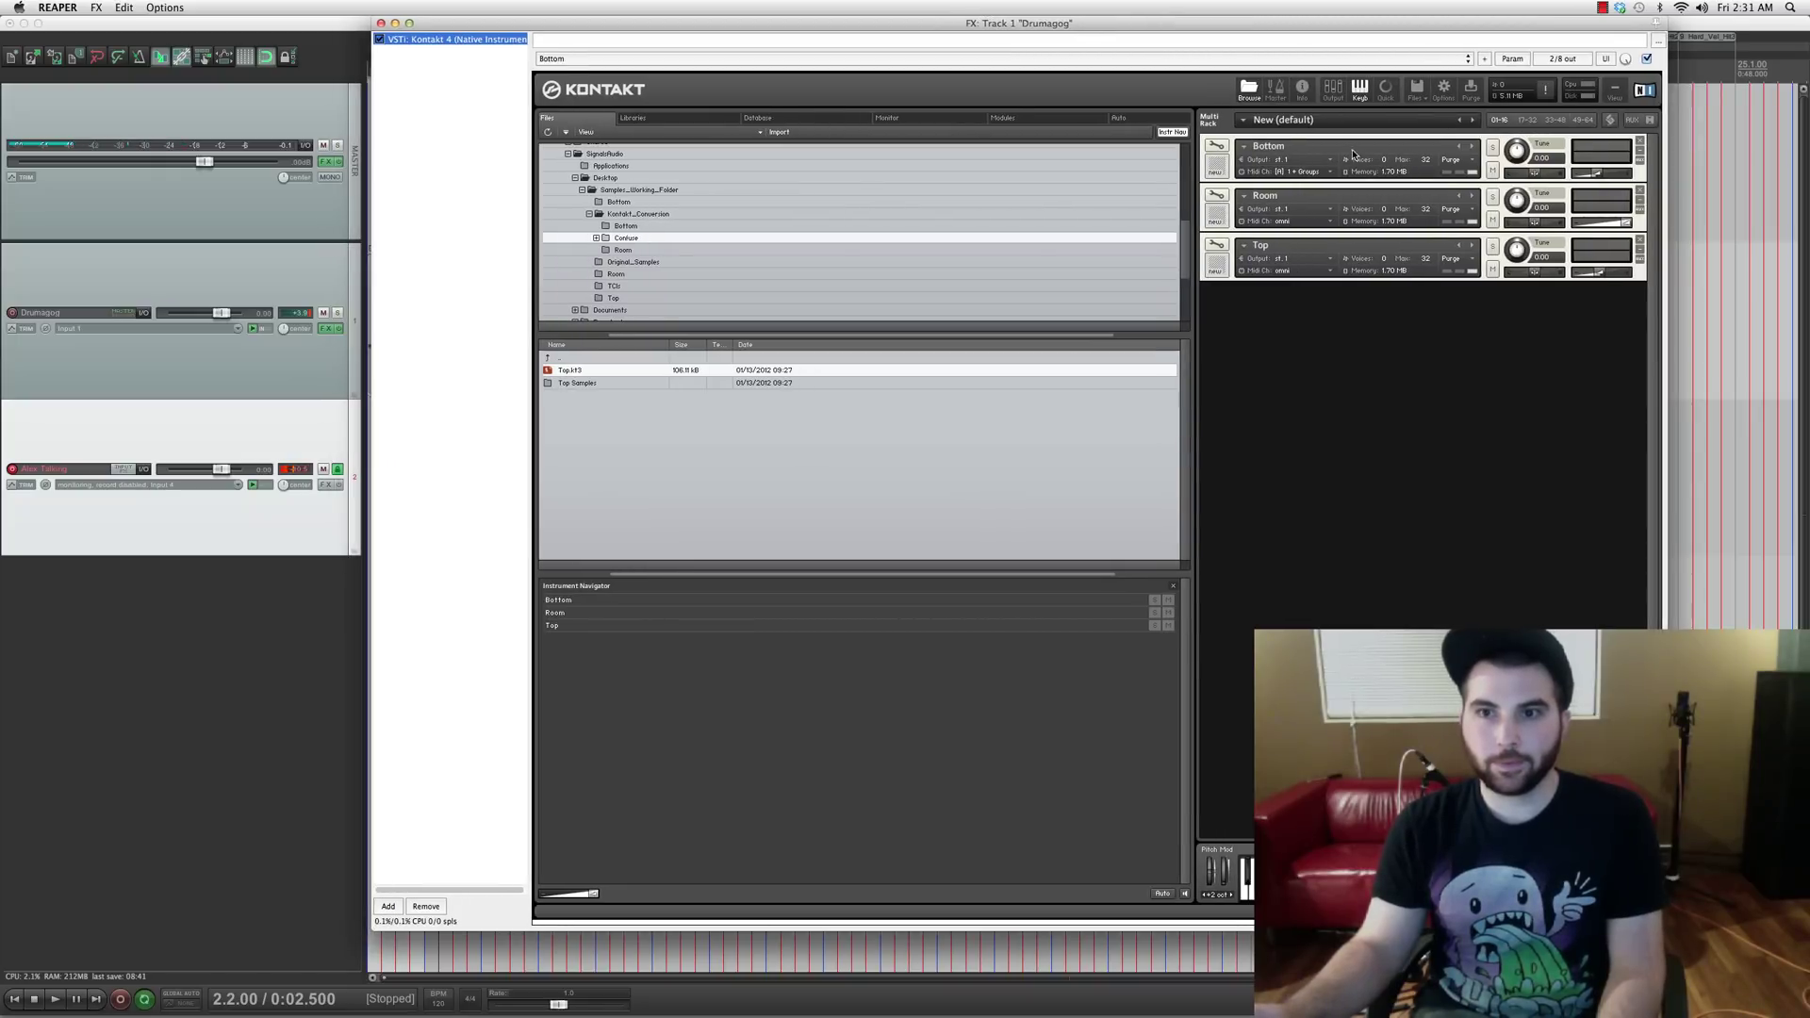
left_click_drag(712, 21, 898, 25)
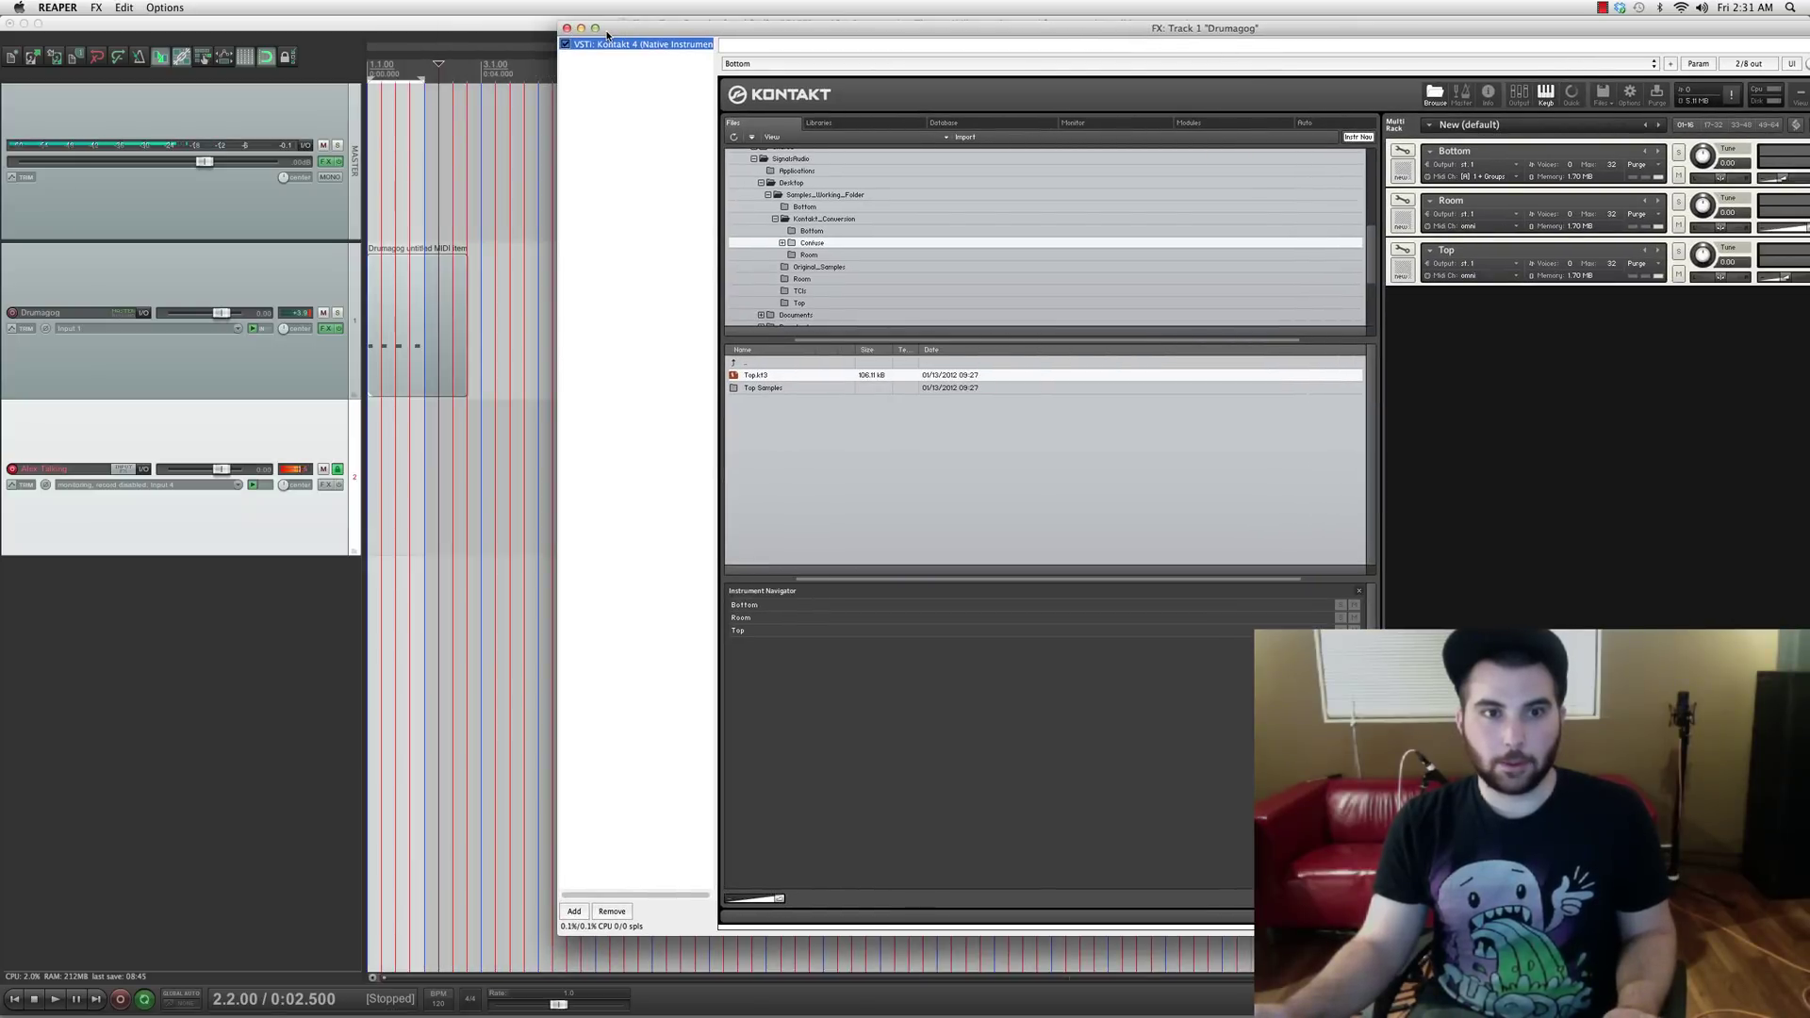